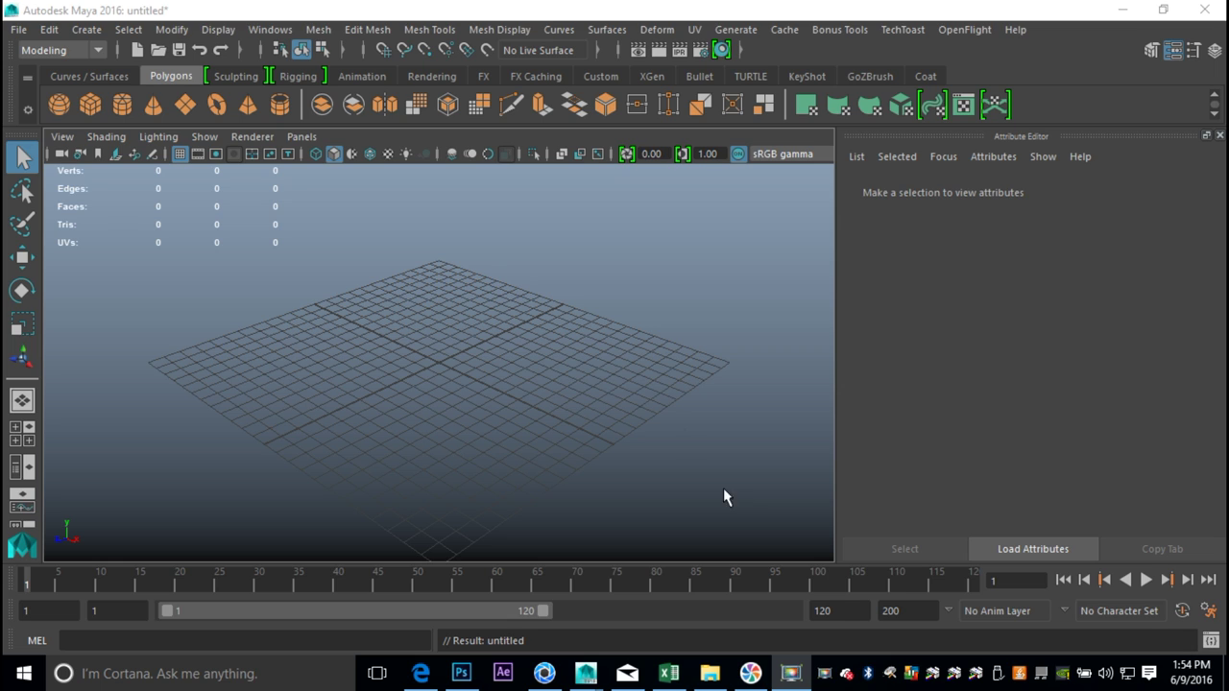
# Step: Import billy.jpg from the Desktop as an image plane for the front view in the four-view layout
pyautogui.click(21, 434)
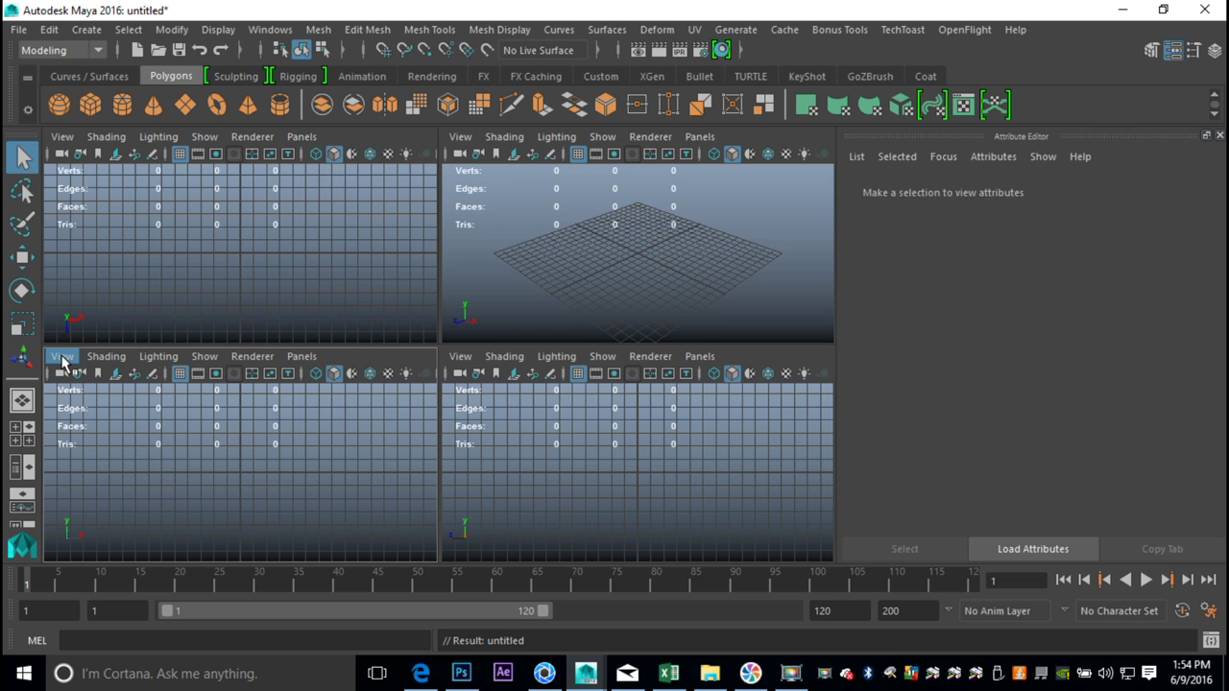
pyautogui.click(61, 357)
pyautogui.click(134, 363)
pyautogui.click(55, 359)
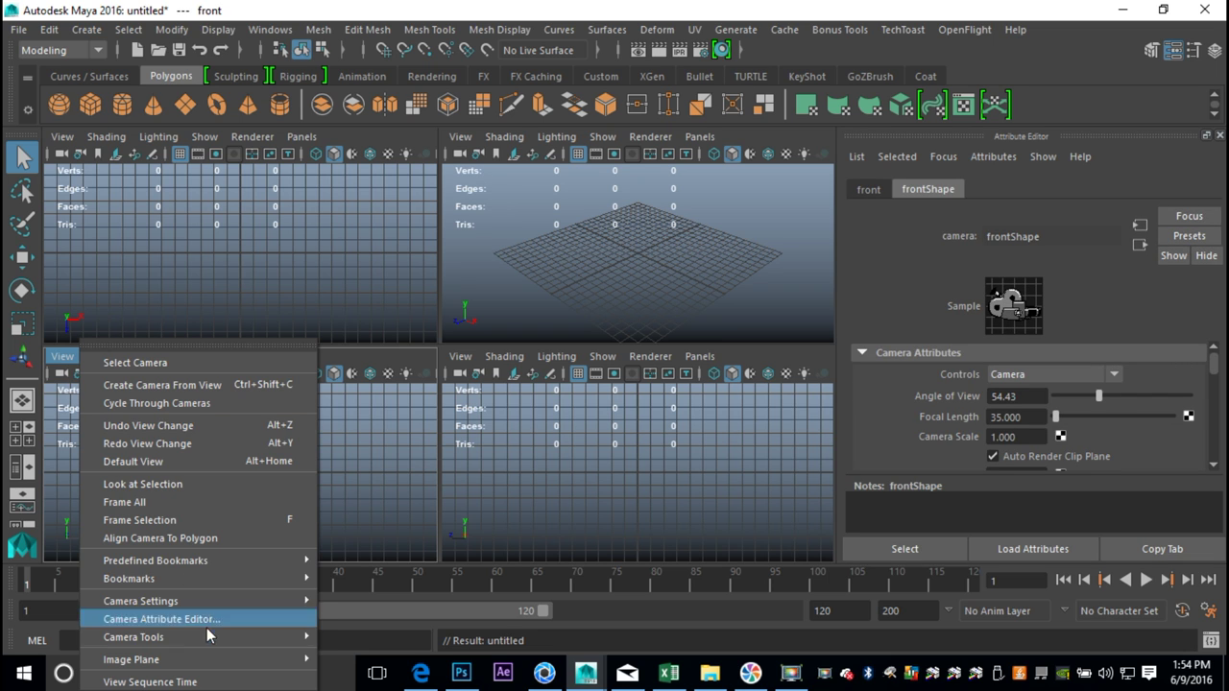
pyautogui.moveTo(192, 637)
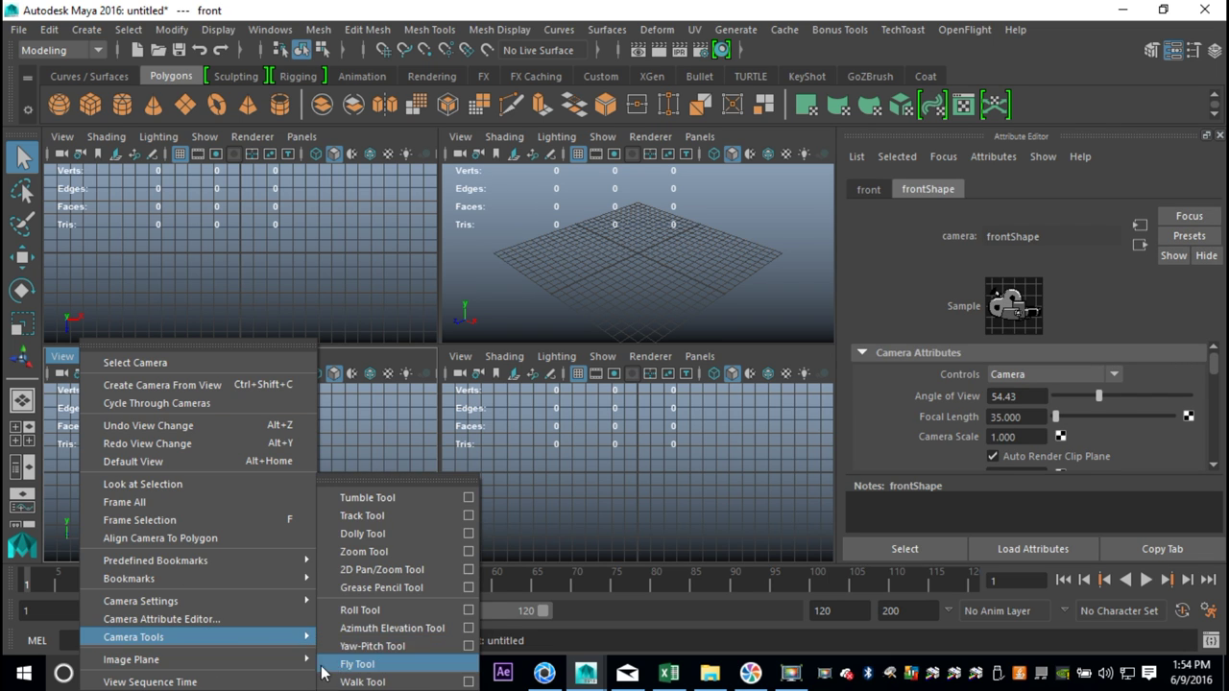
pyautogui.moveTo(297, 659)
pyautogui.click(368, 645)
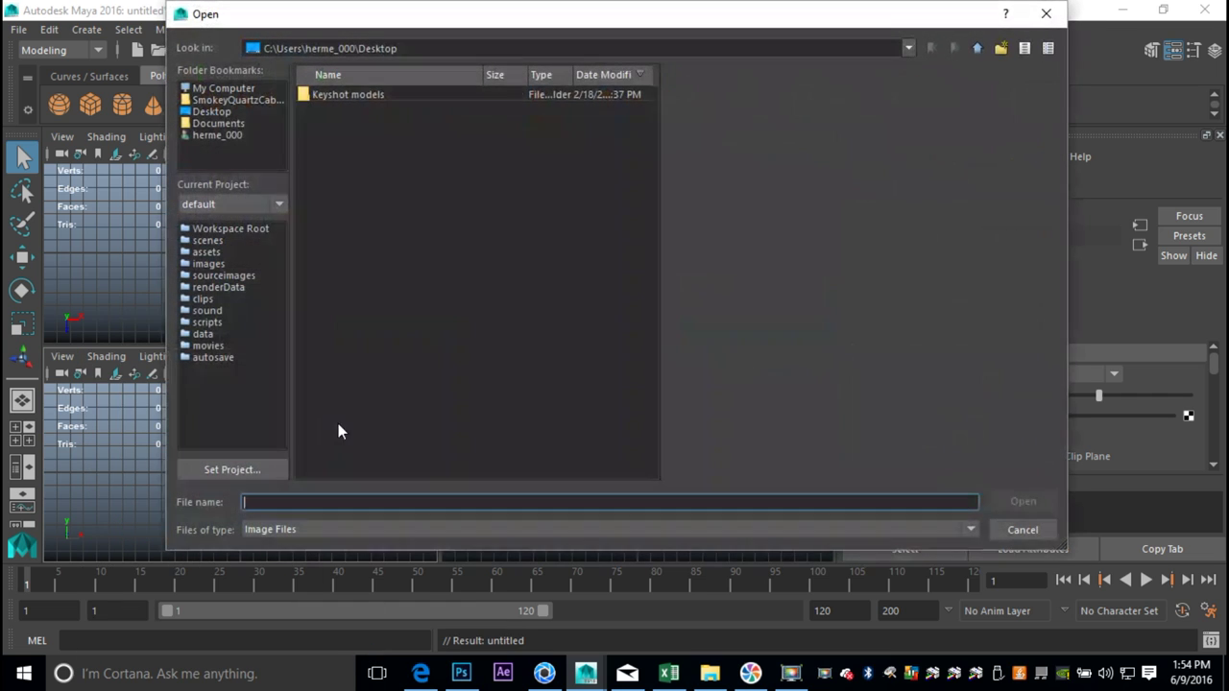
pyautogui.click(211, 113)
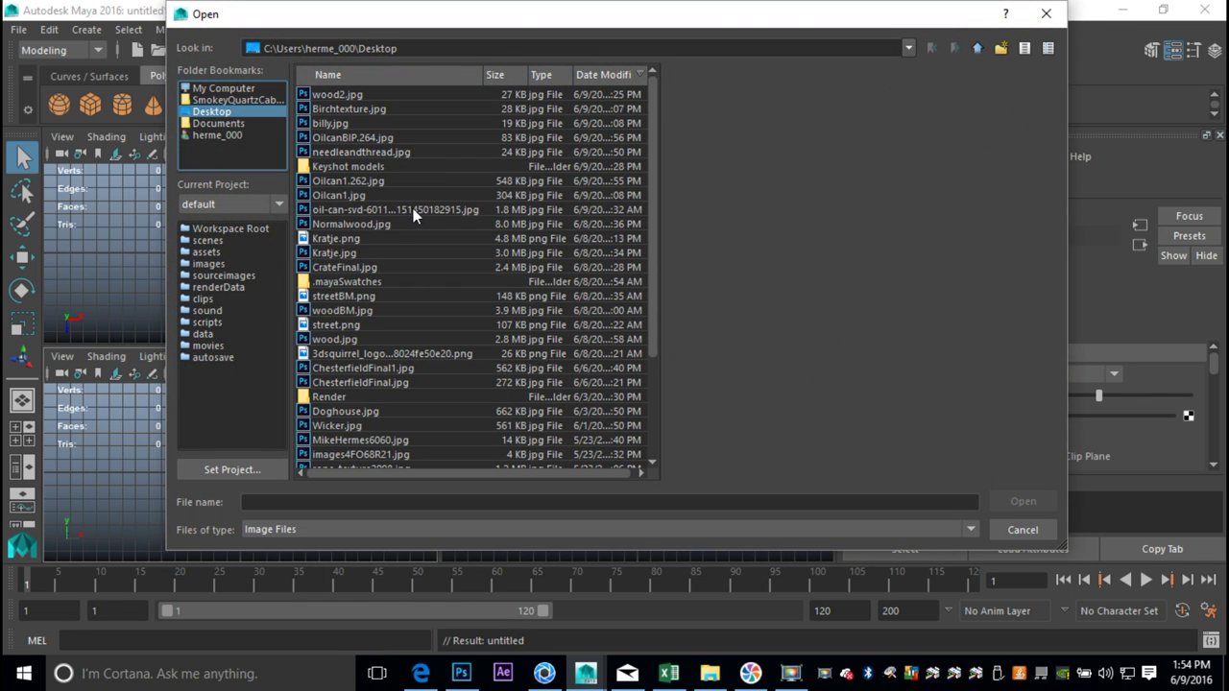
pyautogui.click(330, 122)
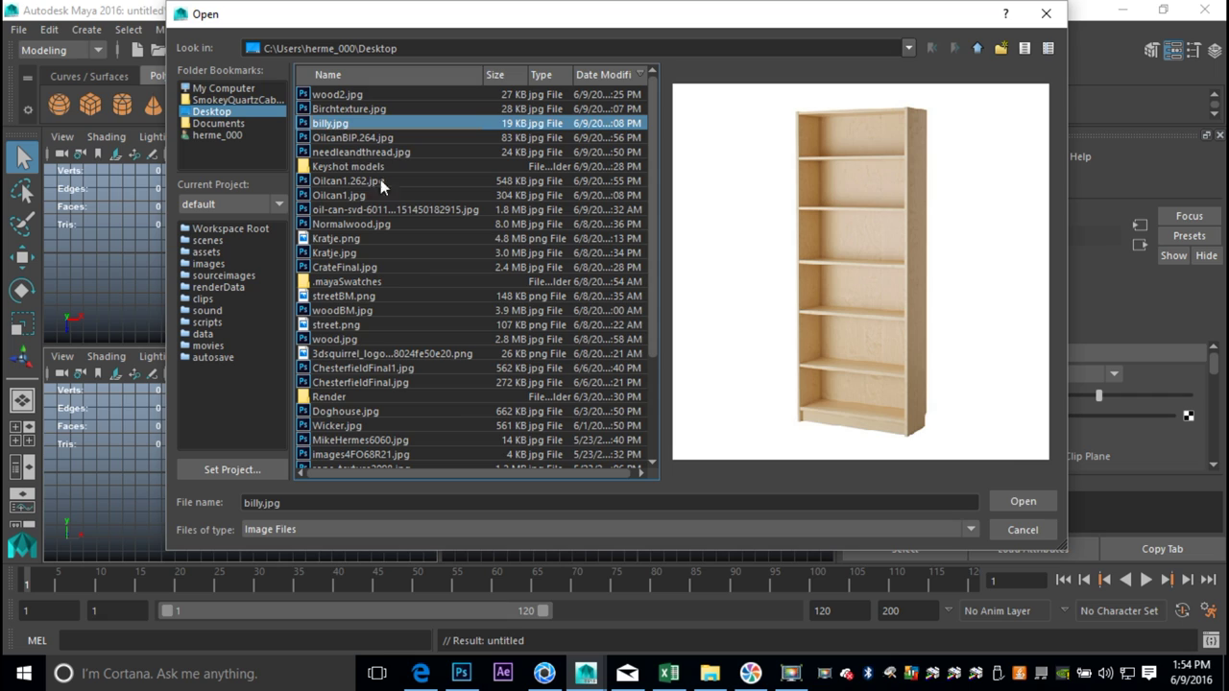
pyautogui.click(1013, 501)
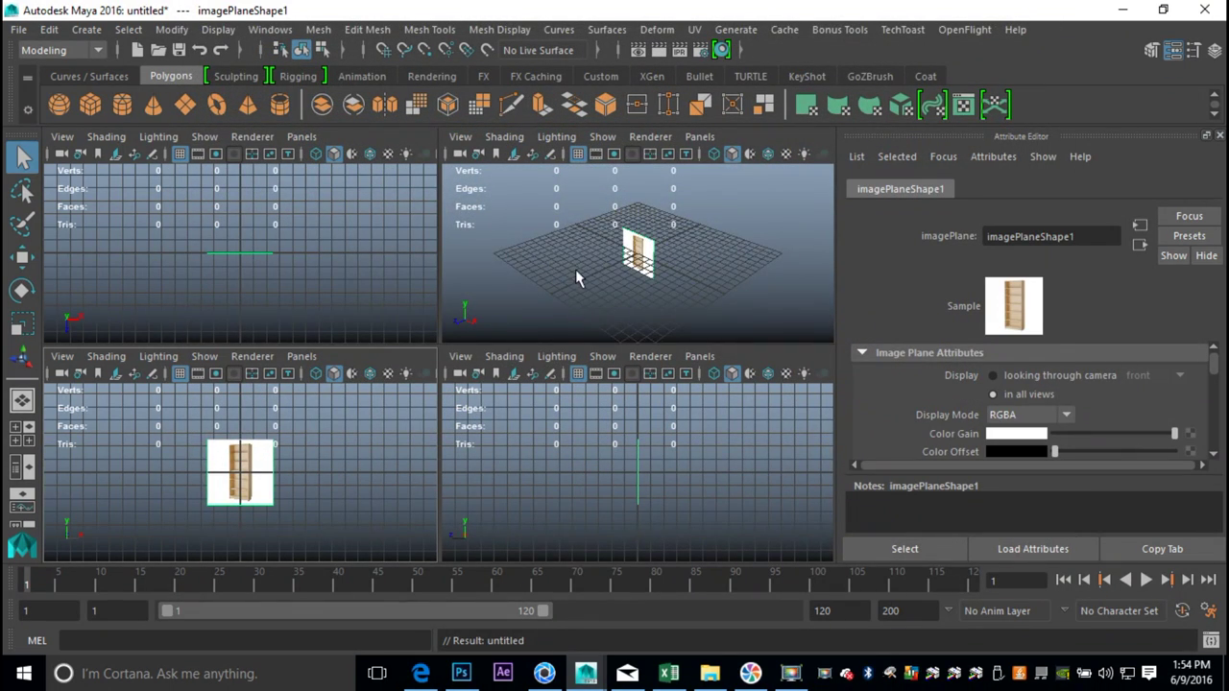
# Step: Enlarge the perspective view and examine the bookshelf reference image up close
pyautogui.scroll(5, 615, 288)
pyautogui.press('space')
pyautogui.moveTo(562, 329)
pyautogui.keyDown('alt'); pyautogui.mouseDown()
pyautogui.moveTo(582, 320)
pyautogui.moveTo(562, 332)
pyautogui.mouseUp(); pyautogui.keyUp('alt')
pyautogui.scroll(4, 553, 342)
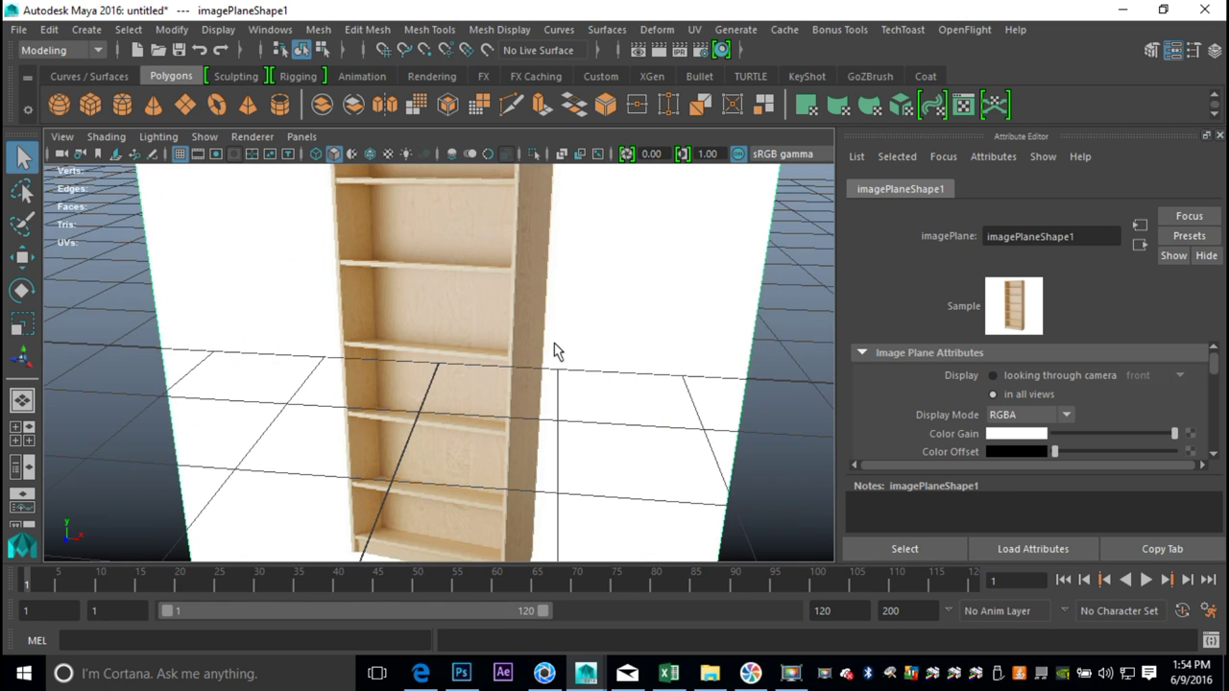
pyautogui.scroll(-4, 526, 416)
pyautogui.scroll(3, 535, 425)
pyautogui.scroll(-3, 535, 425)
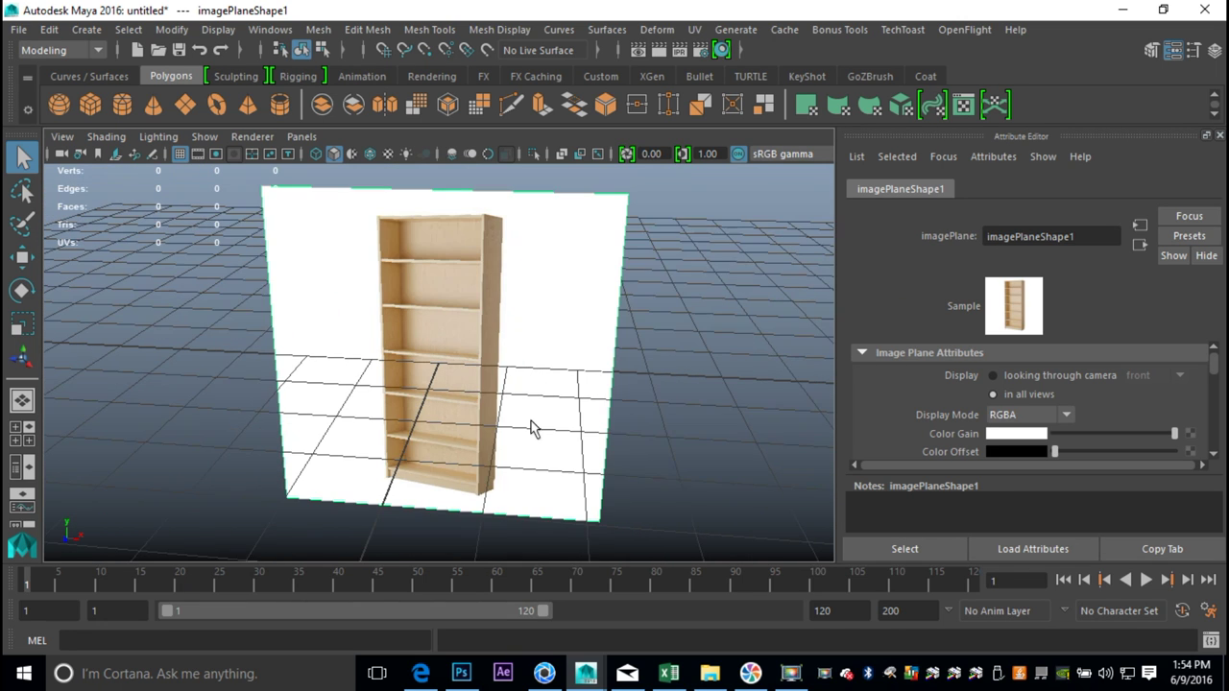
pyautogui.moveTo(524, 425)
pyautogui.keyDown('alt'); pyautogui.mouseDown()
pyautogui.moveTo(532, 402)
pyautogui.moveTo(534, 461)
pyautogui.moveTo(529, 447)
pyautogui.mouseUp(); pyautogui.keyUp('alt')
pyautogui.keyDown('alt'); pyautogui.moveTo(529, 447); pyautogui.dragTo(514, 496, button='middle'); pyautogui.keyUp('alt')
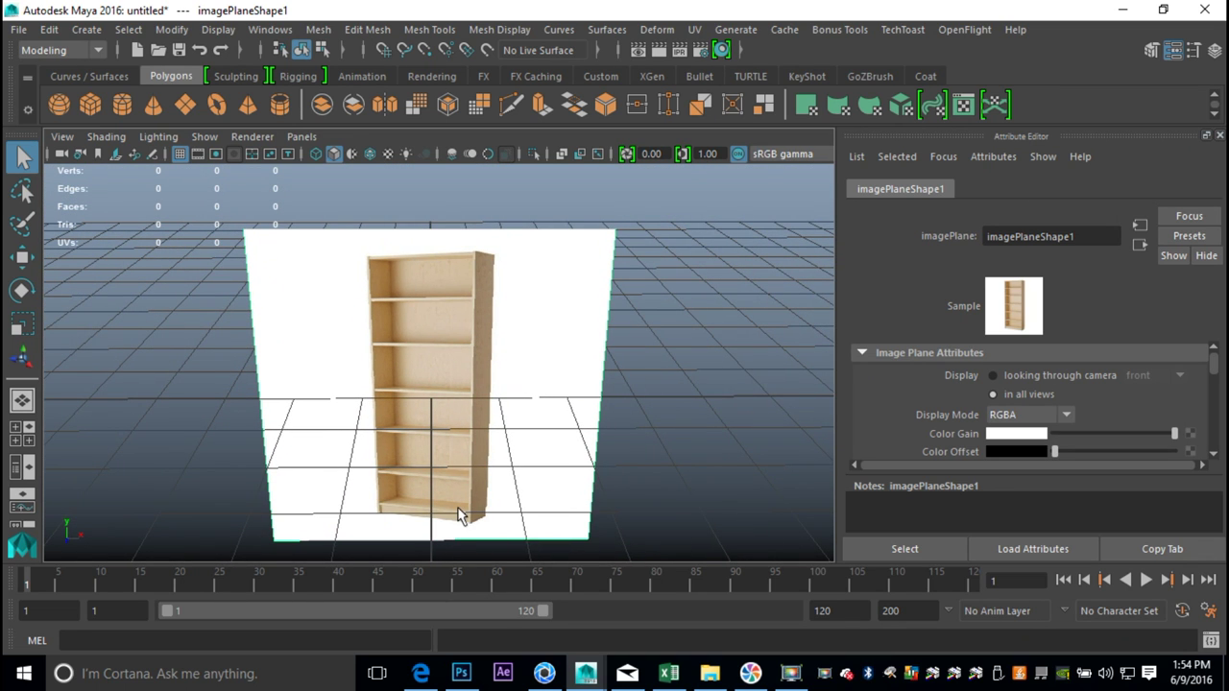
# Step: Create a polygon cube and move it forward along Z, in front of the bookshelf image plane
pyautogui.scroll(-5, 478, 472)
pyautogui.keyDown('alt'); pyautogui.moveTo(513, 513); pyautogui.dragTo(540, 455); pyautogui.keyUp('alt')
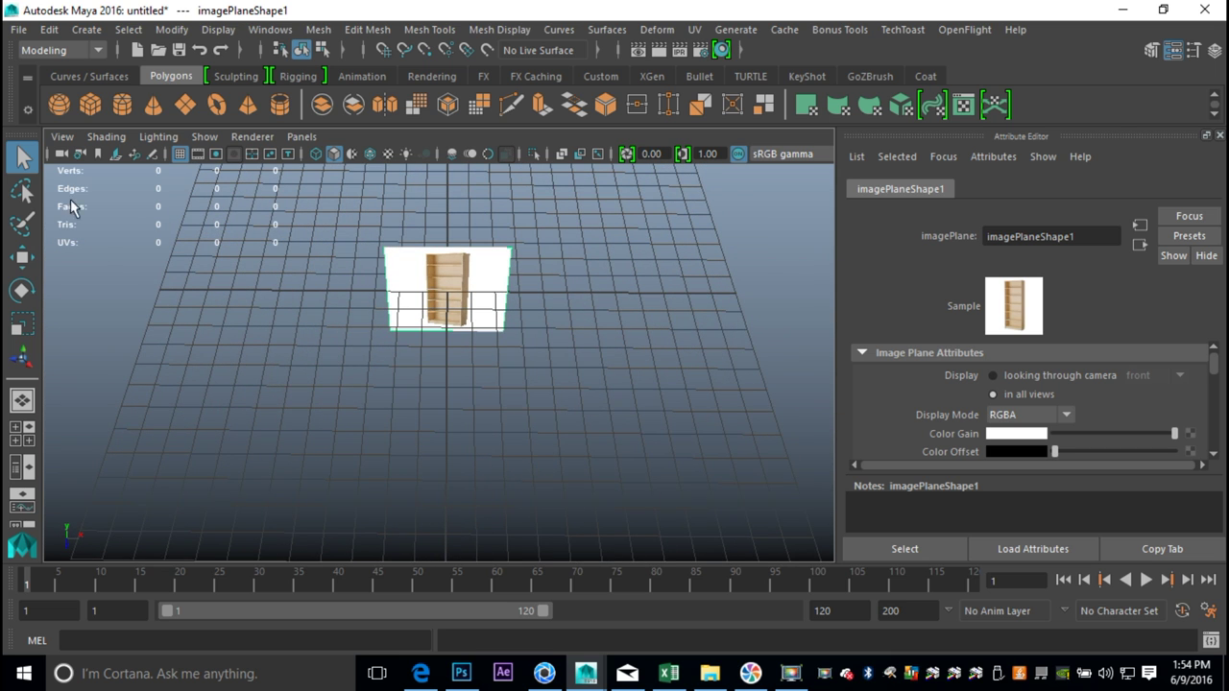
pyautogui.click(92, 106)
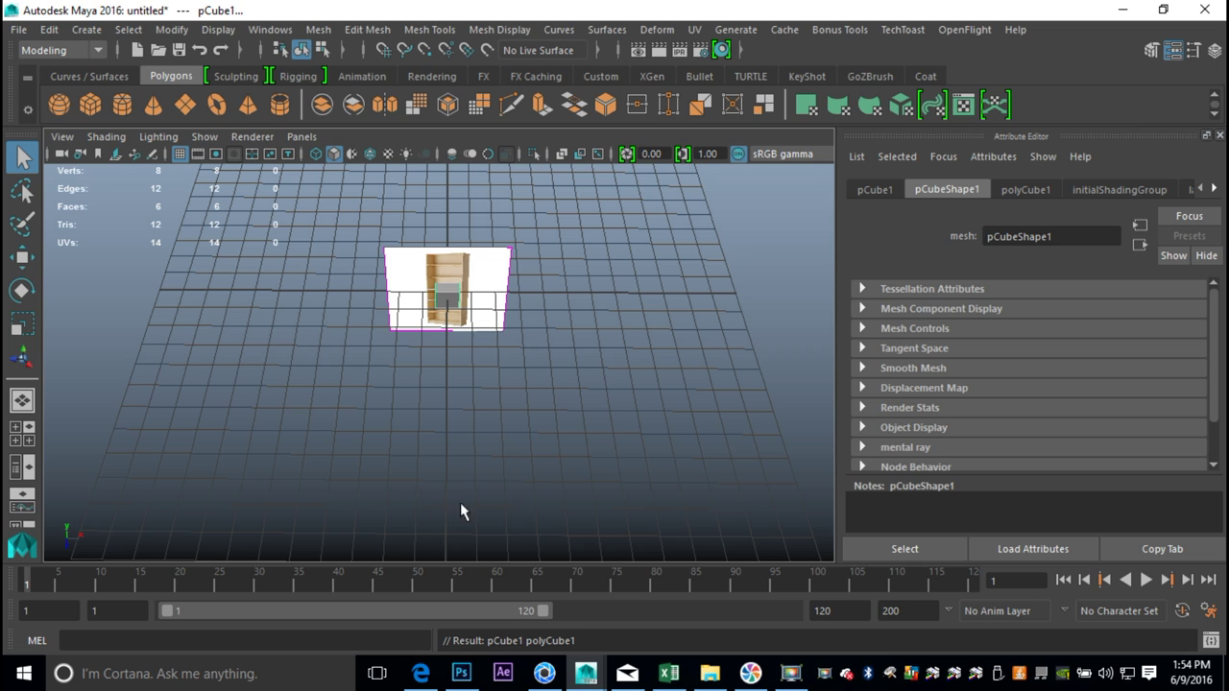
pyautogui.press('w')
pyautogui.moveTo(447, 357); pyautogui.dragTo(466, 528)
# Step: Flatten the cube along Y and scale it up into a thin, square slab
pyautogui.press('r')
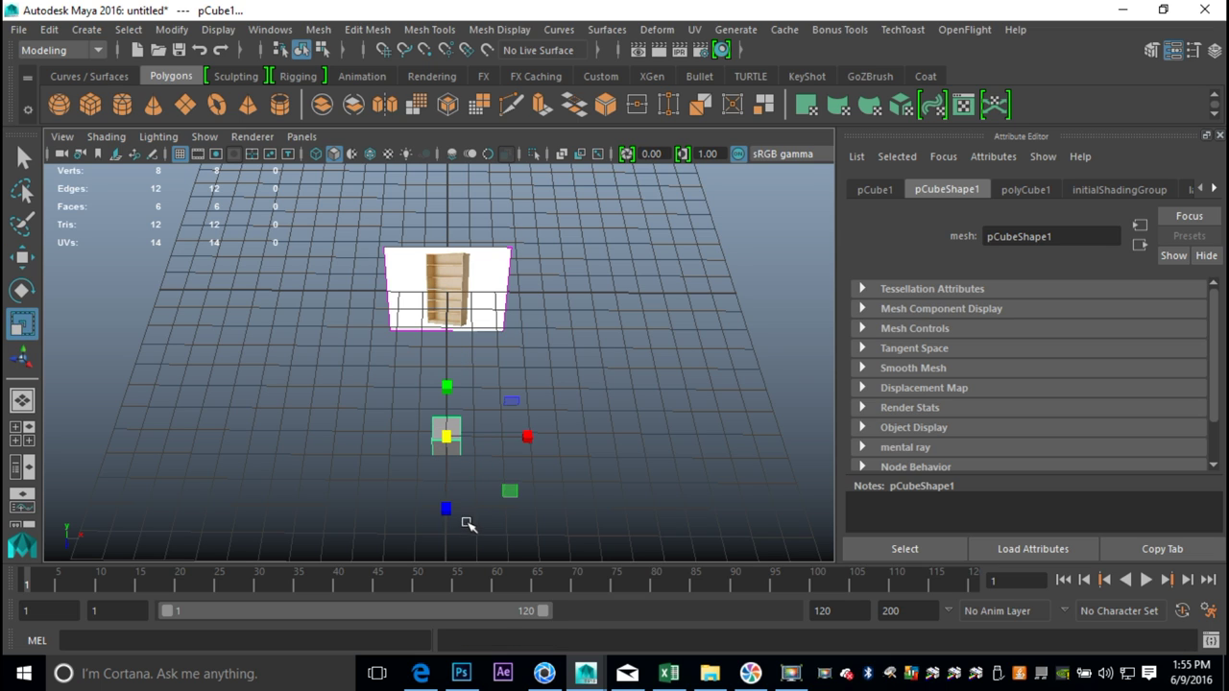
pyautogui.keyDown('alt'); pyautogui.moveTo(540, 439); pyautogui.dragTo(562, 393); pyautogui.keyUp('alt')
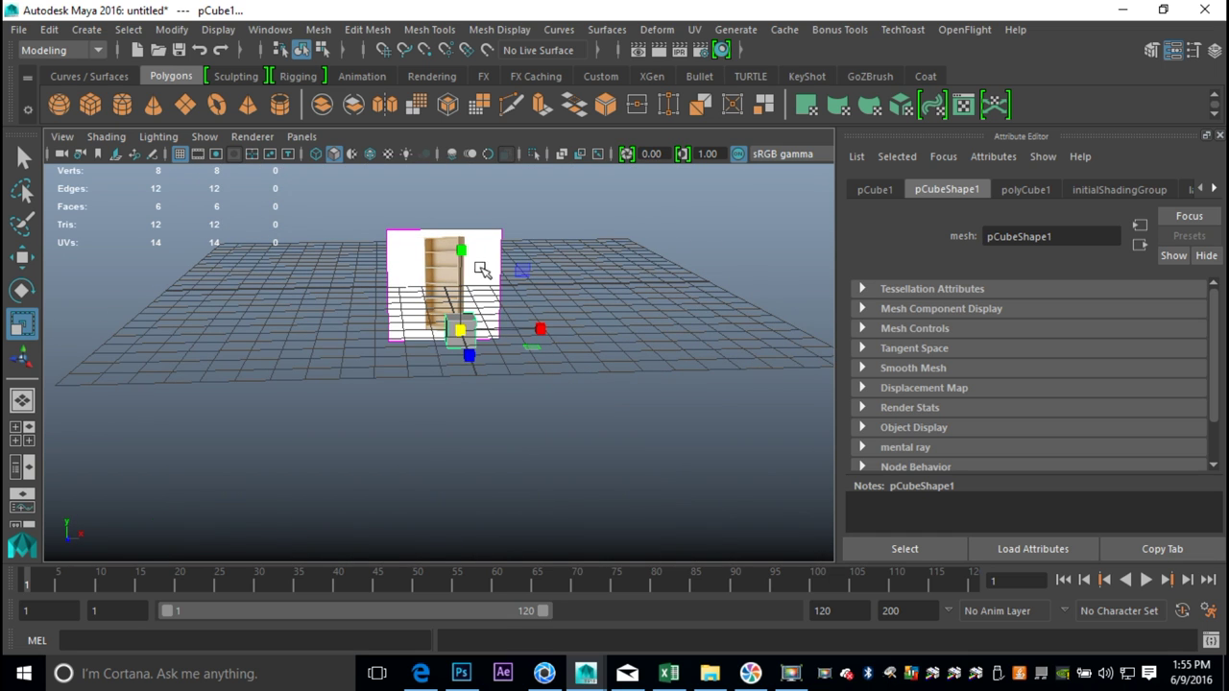
pyautogui.moveTo(459, 251); pyautogui.dragTo(469, 326)
pyautogui.keyDown('alt'); pyautogui.moveTo(508, 384); pyautogui.dragTo(507, 432); pyautogui.keyUp('alt')
pyautogui.moveTo(447, 368)
pyautogui.mouseDown()
pyautogui.moveTo(540, 397)
pyautogui.moveTo(454, 384)
pyautogui.moveTo(445, 322)
pyautogui.moveTo(456, 358)
pyautogui.mouseUp()
# Step: Reduce the slab's depth along Z to form a long, narrow shelf board
pyautogui.keyDown('alt'); pyautogui.moveTo(485, 400); pyautogui.dragTo(412, 448); pyautogui.keyUp('alt')
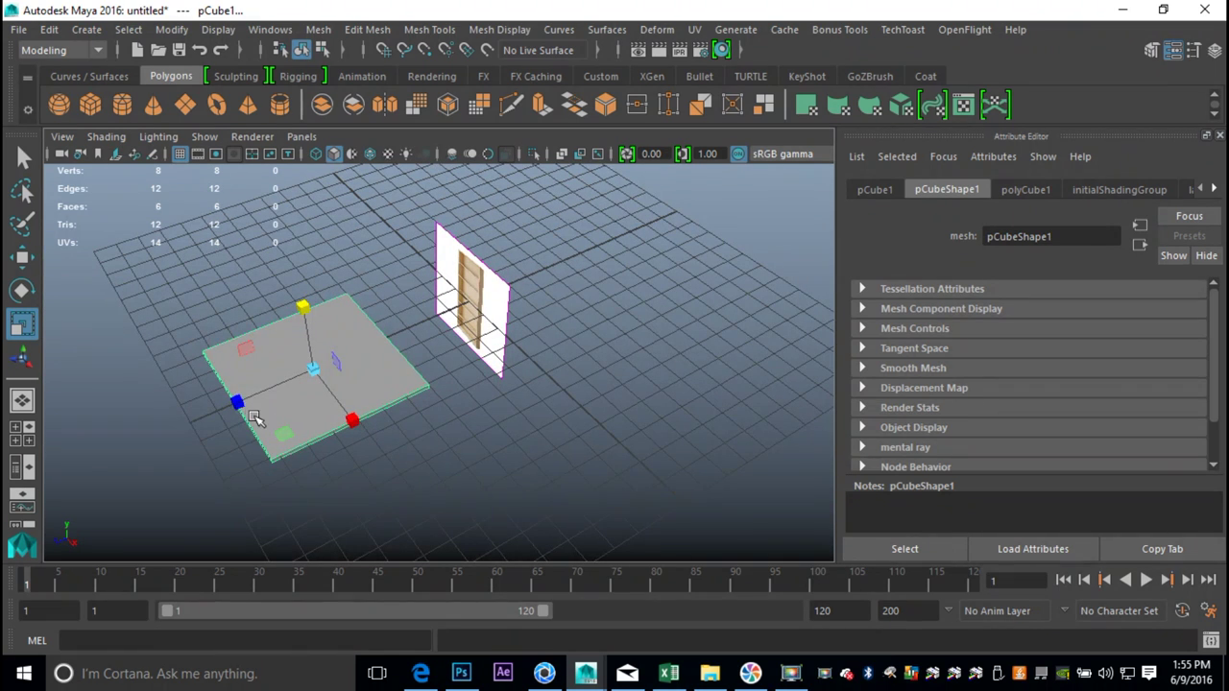
pyautogui.moveTo(240, 404); pyautogui.dragTo(301, 397)
pyautogui.keyDown('alt'); pyautogui.moveTo(324, 447); pyautogui.dragTo(522, 410); pyautogui.keyUp('alt')
pyautogui.scroll(3, 502, 455)
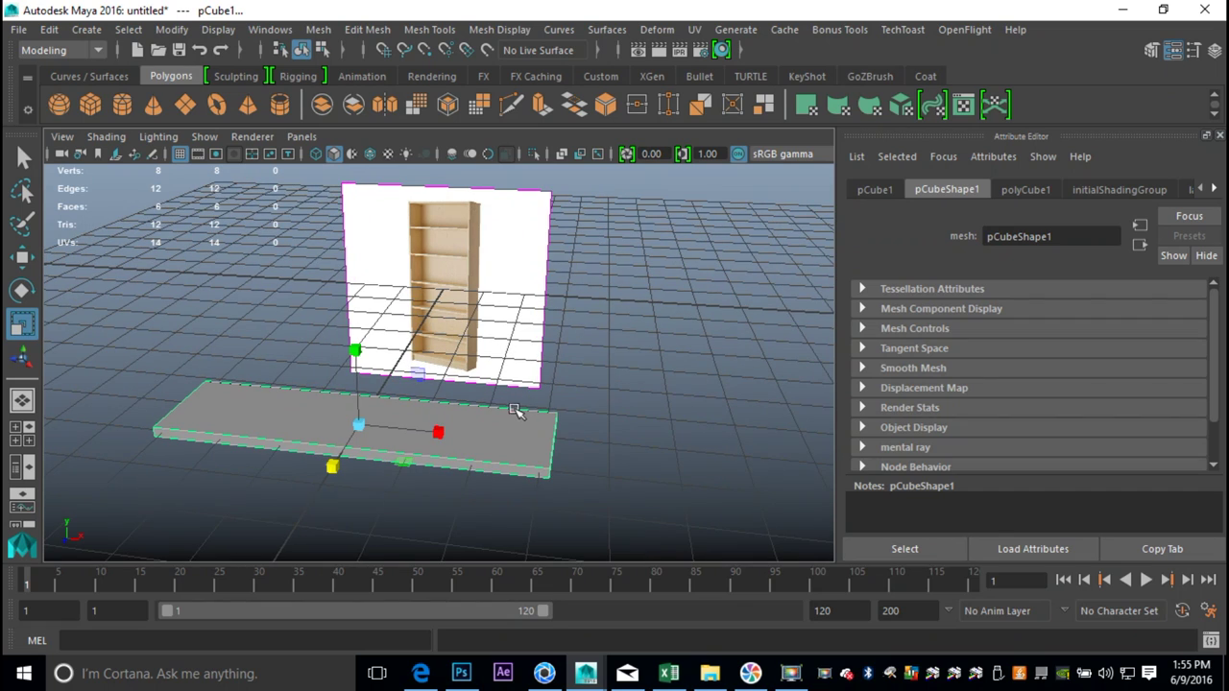
# Step: Apply automatic UV mapping to the shelf board and open the UV Editor beside the perspective view
pyautogui.click(695, 30)
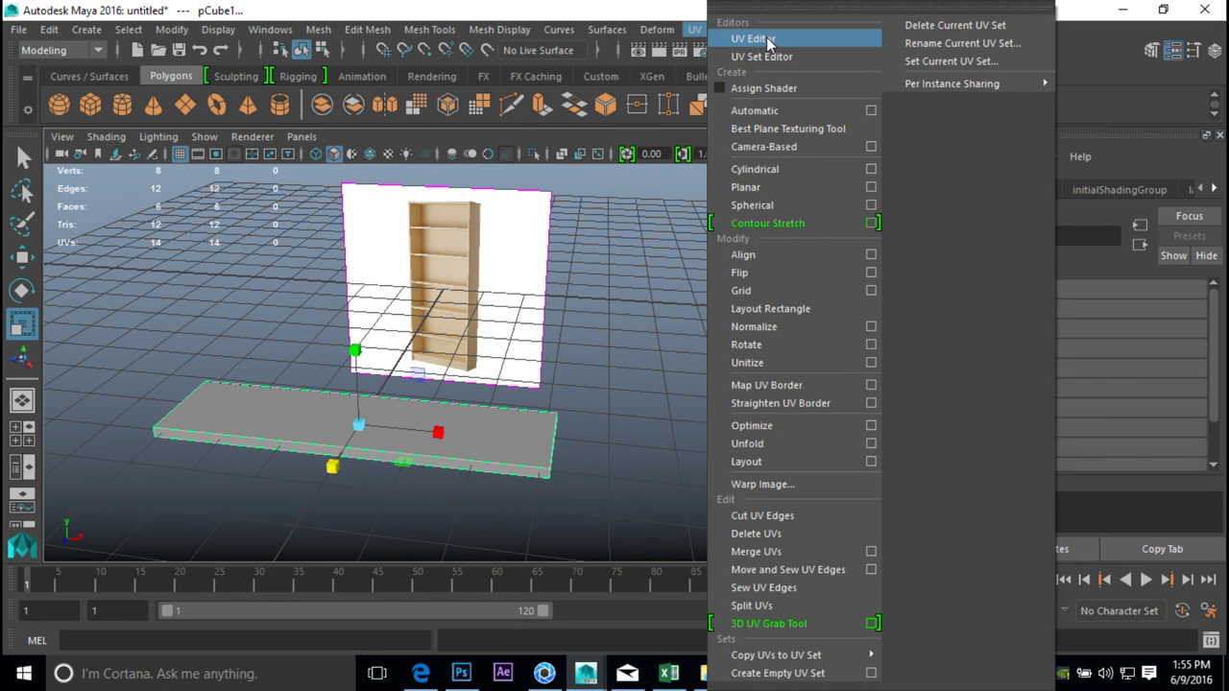
pyautogui.click(779, 111)
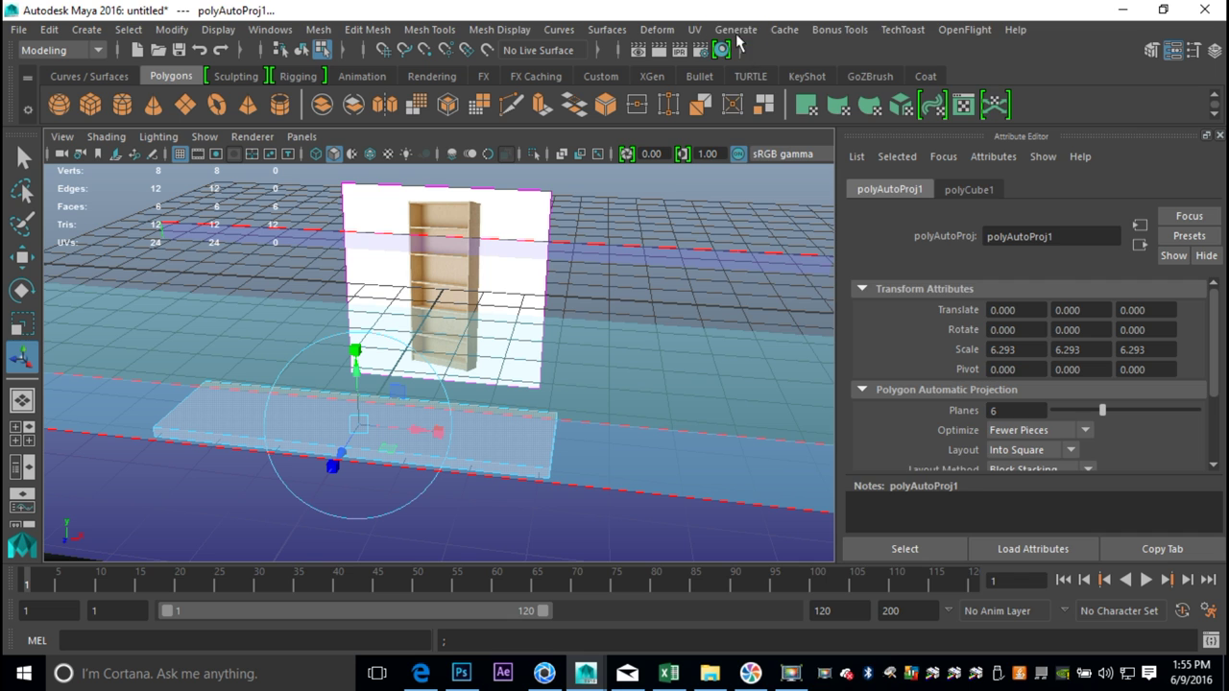
pyautogui.click(693, 30)
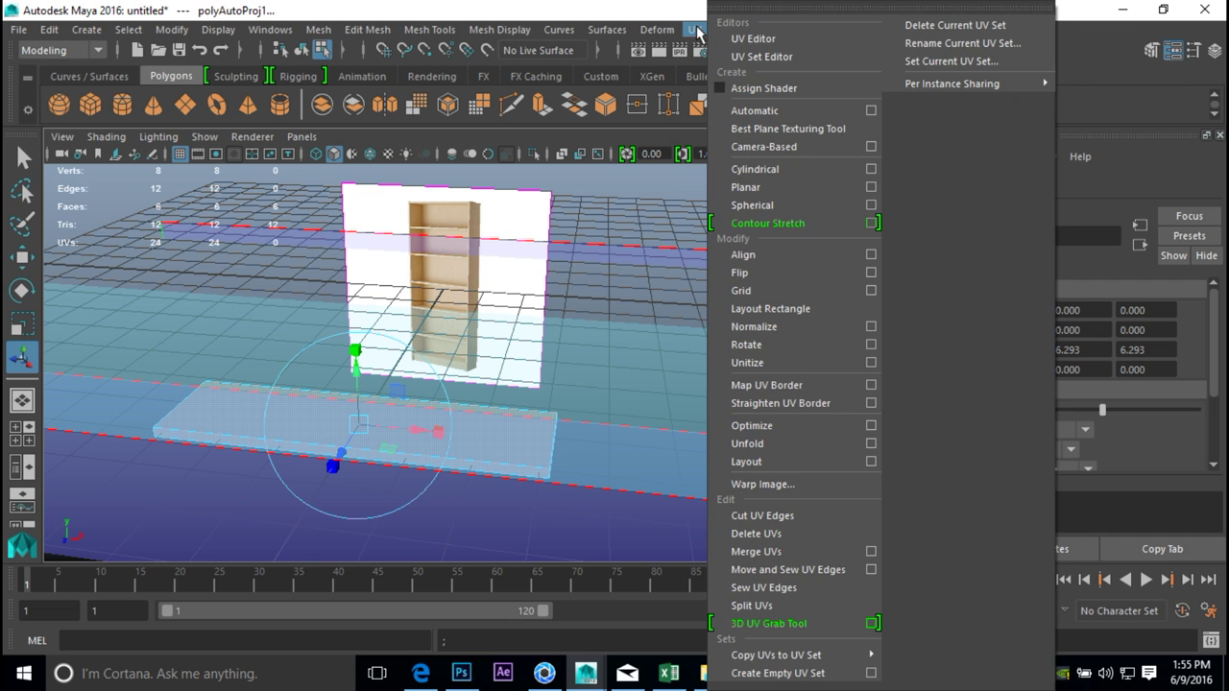
pyautogui.click(751, 41)
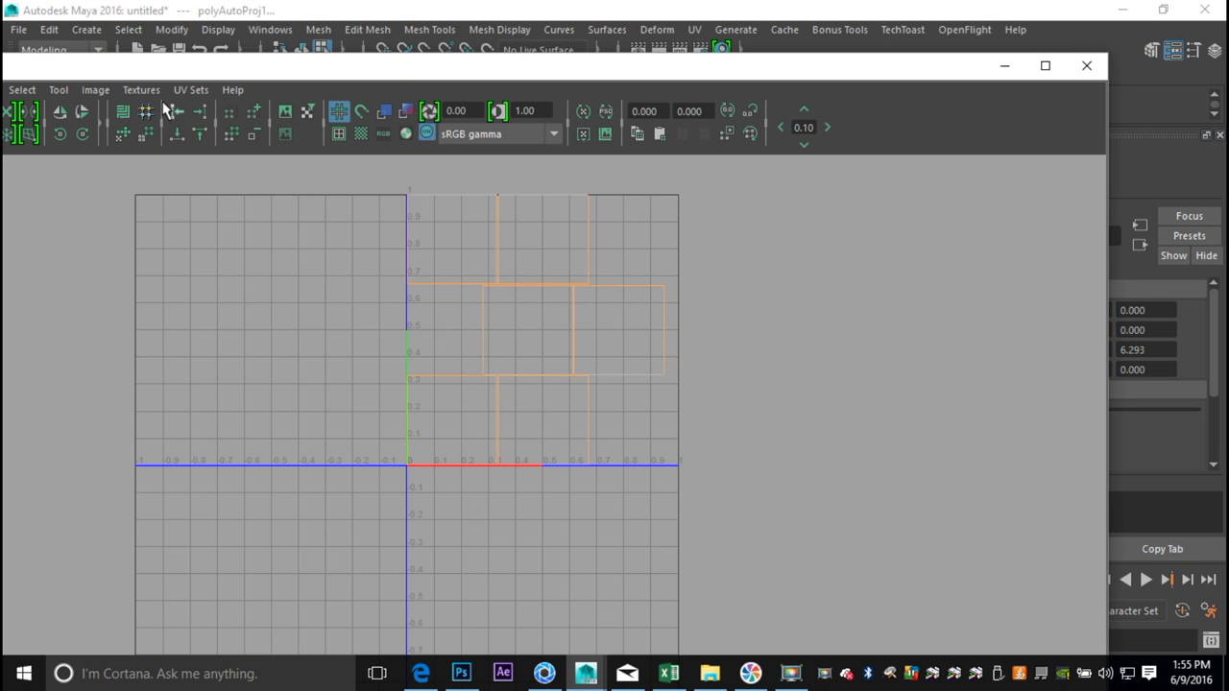
pyautogui.moveTo(173, 66); pyautogui.dragTo(902, 29)
pyautogui.keyDown('alt'); pyautogui.moveTo(475, 297); pyautogui.dragTo(447, 231, button='middle'); pyautogui.keyUp('alt')
pyautogui.keyDown('alt'); pyautogui.moveTo(1044, 363); pyautogui.dragTo(973, 444, button='middle'); pyautogui.keyUp('alt')
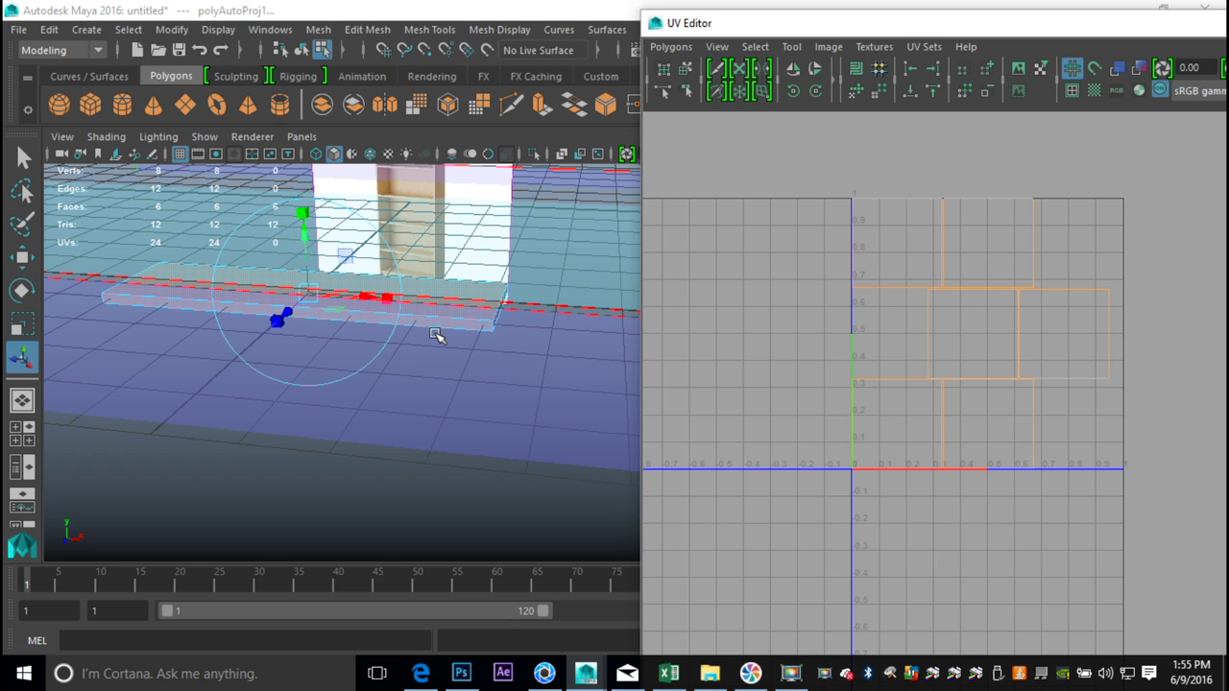
# Step: Move the UV face of the board's top straight down, below the 0–1 UV space
pyautogui.click(330, 502)
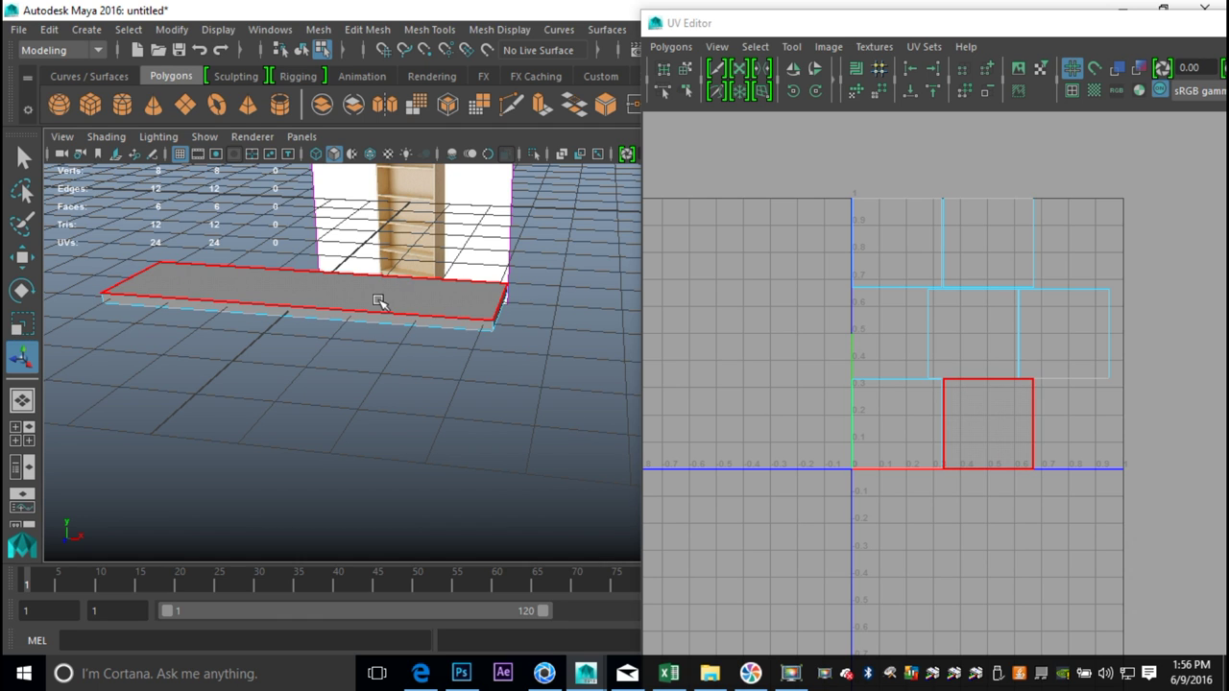
pyautogui.moveTo(995, 412); pyautogui.dragTo(940, 391, button='right')
pyautogui.click(994, 435)
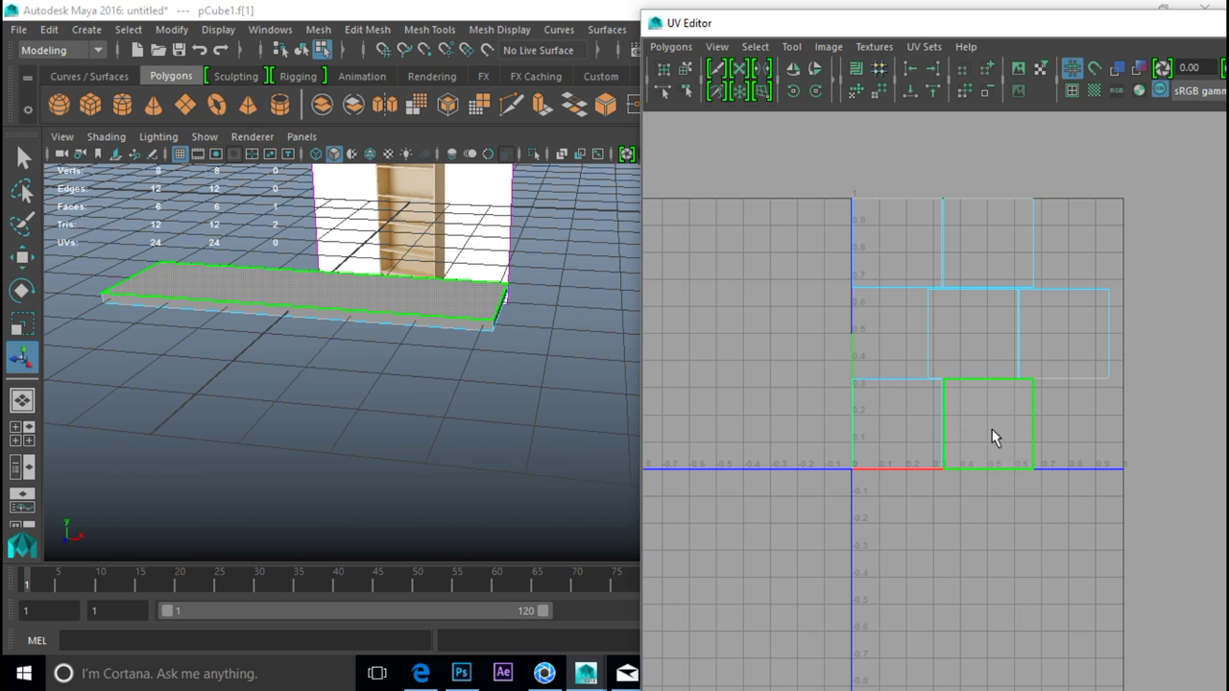
pyautogui.press('w')
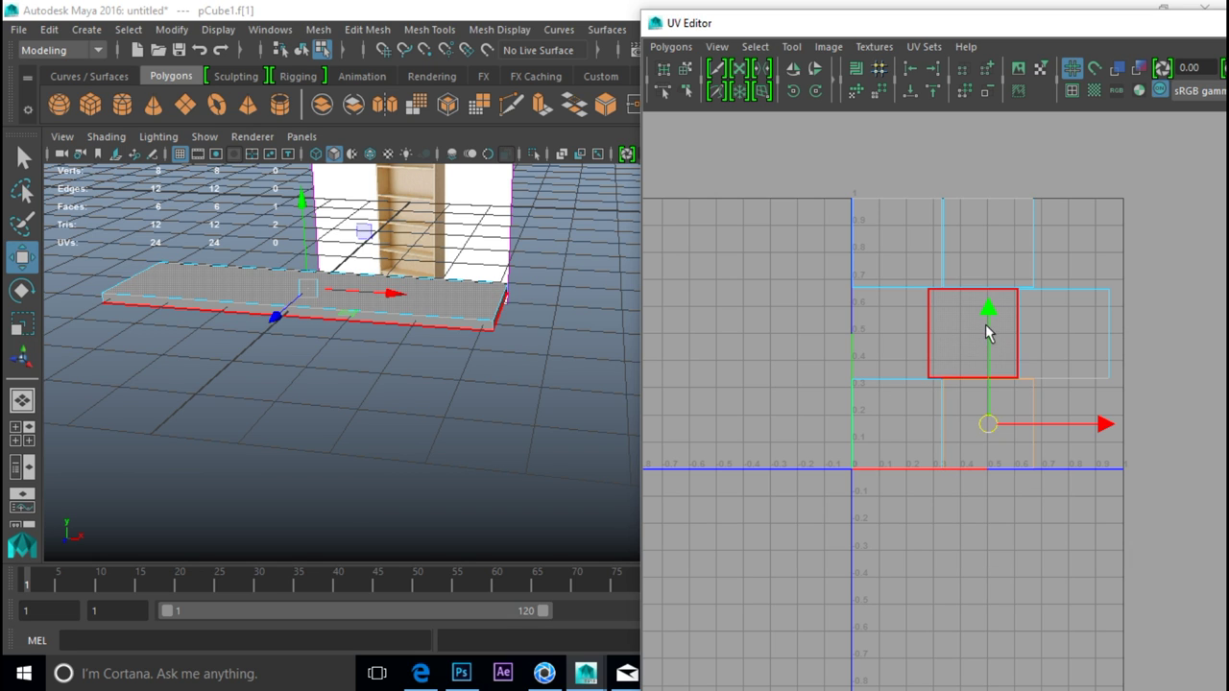
pyautogui.moveTo(989, 310); pyautogui.dragTo(998, 457)
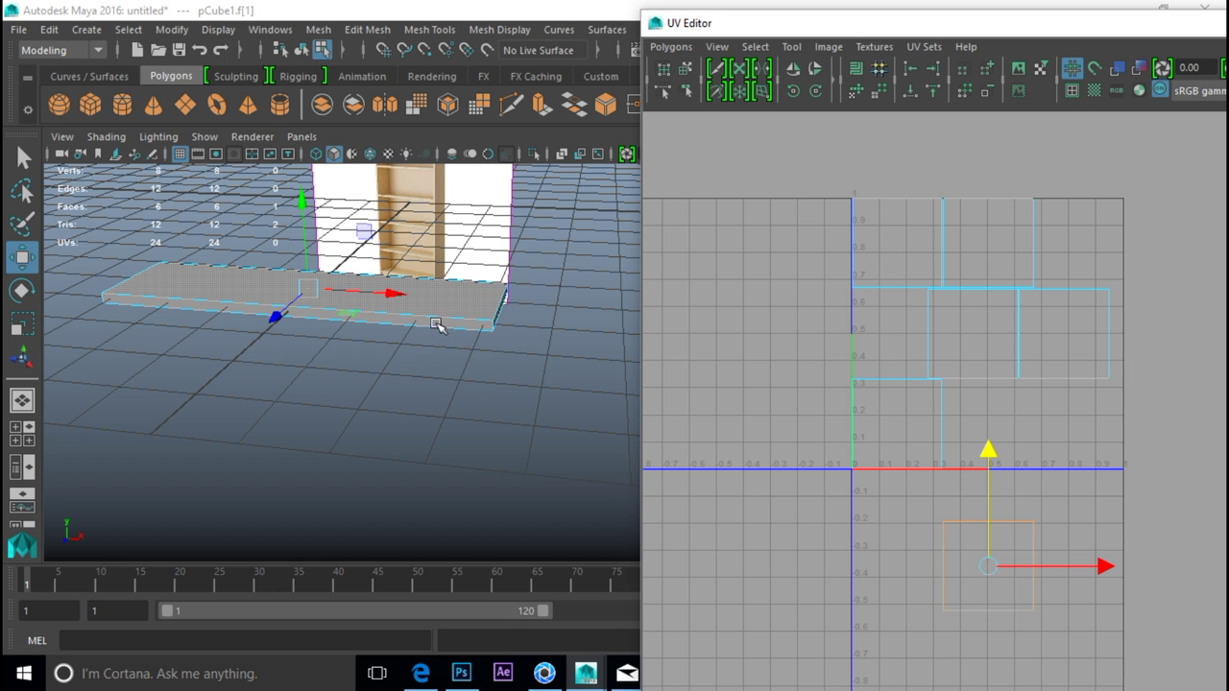
# Step: Move the UV face of the board's front side below the 0–1 UV space, beside the top's UV face
pyautogui.moveTo(494, 173); pyautogui.dragTo(488, 225, button='right')
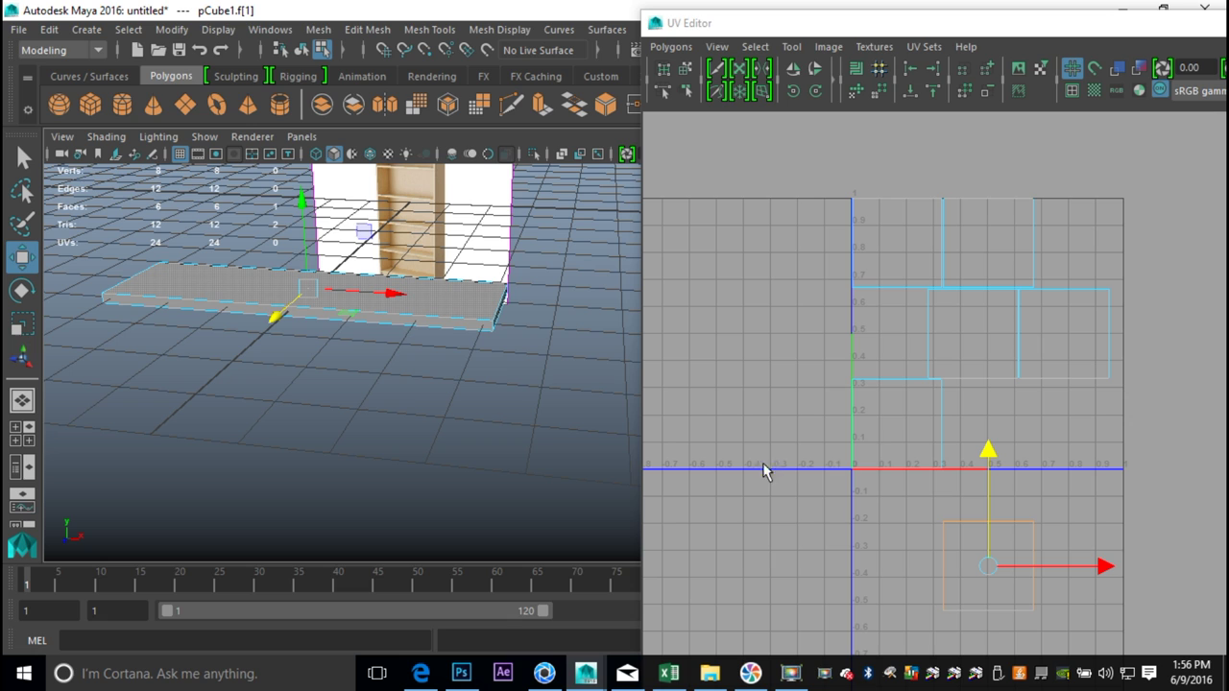
pyautogui.click(896, 420)
pyautogui.moveTo(896, 424); pyautogui.dragTo(849, 569)
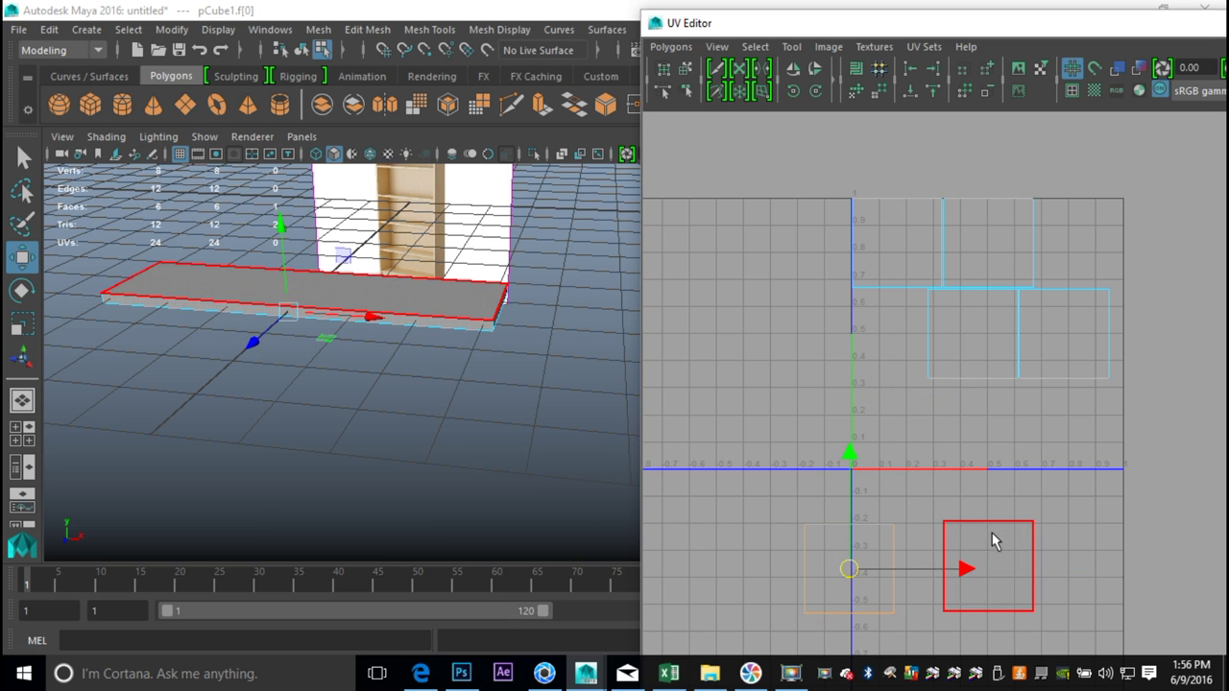
# Step: Join the top and front UV faces along their shared long edge with Move and Sew UV Edges
pyautogui.moveTo(989, 522); pyautogui.dragTo(980, 432, button='right')
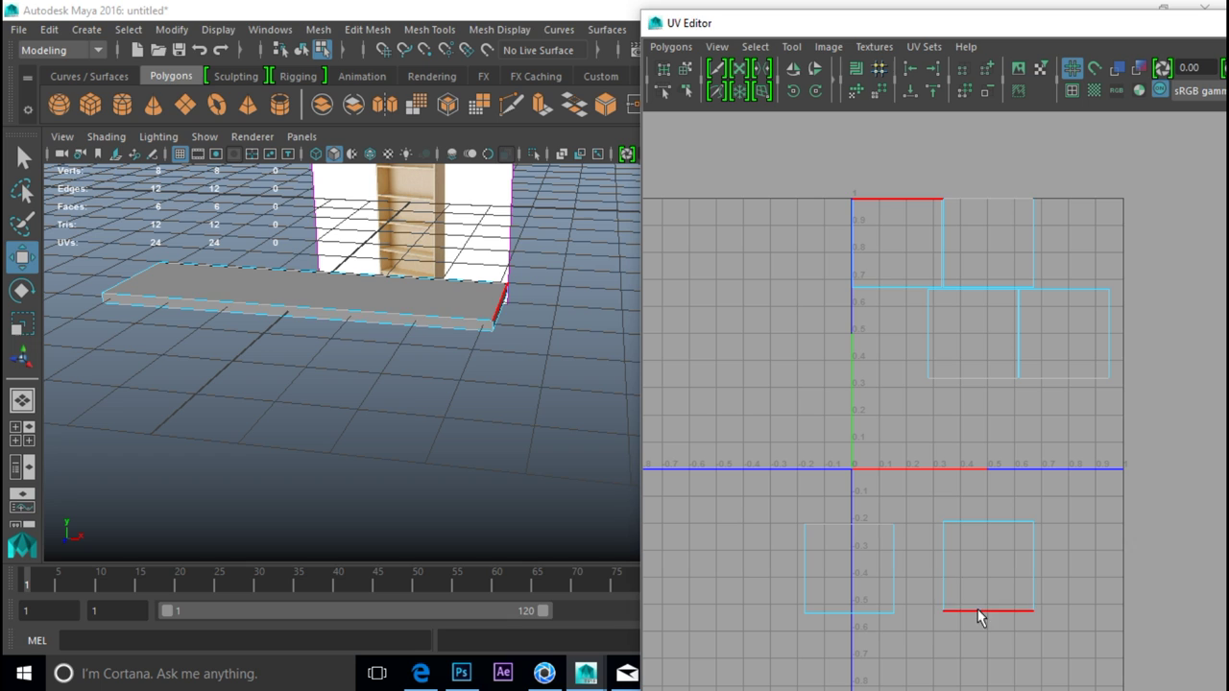
pyautogui.click(943, 562)
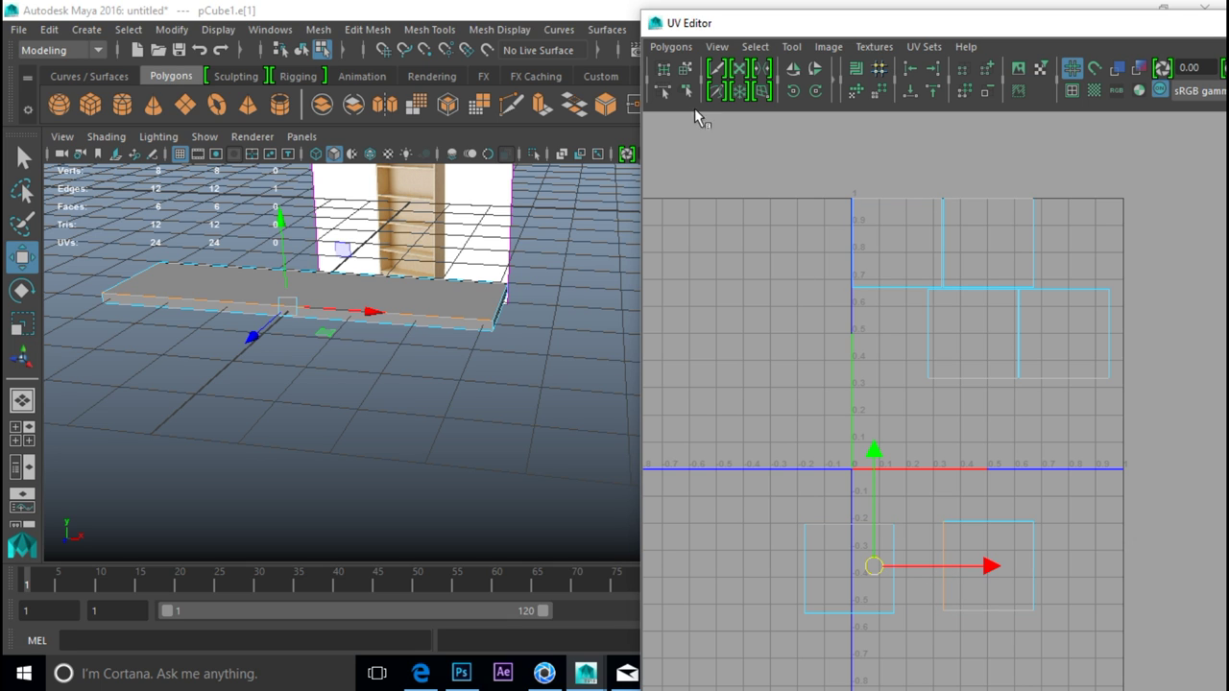
pyautogui.click(668, 47)
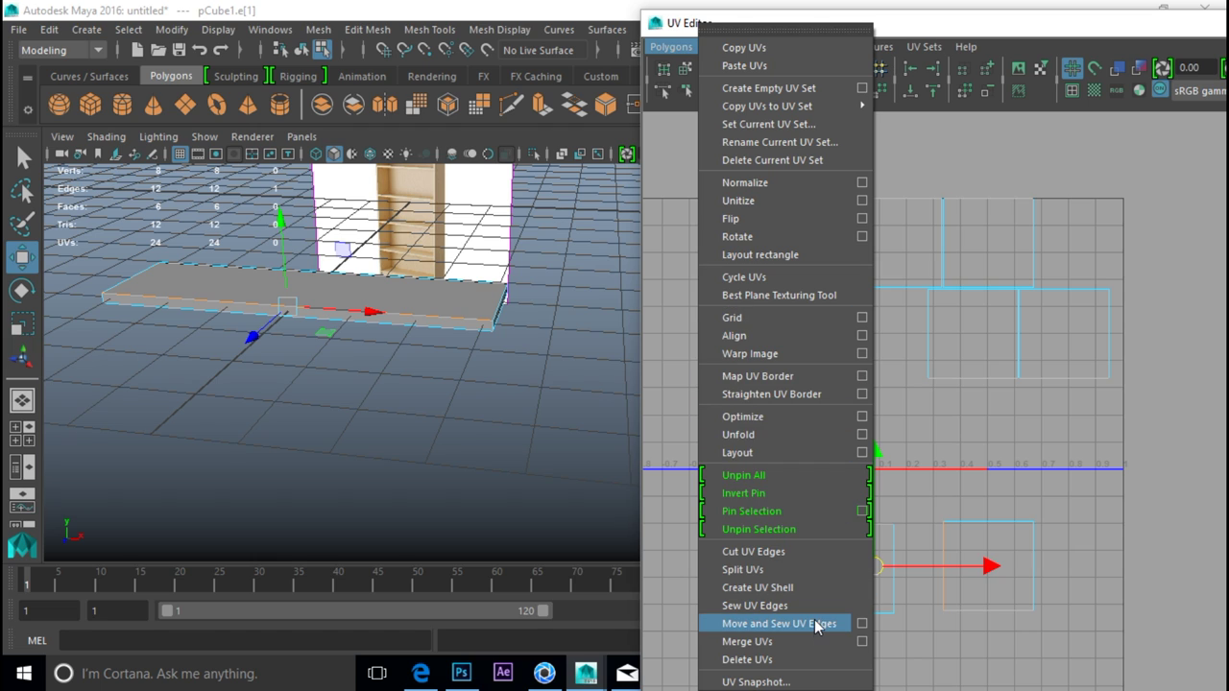
pyautogui.click(778, 624)
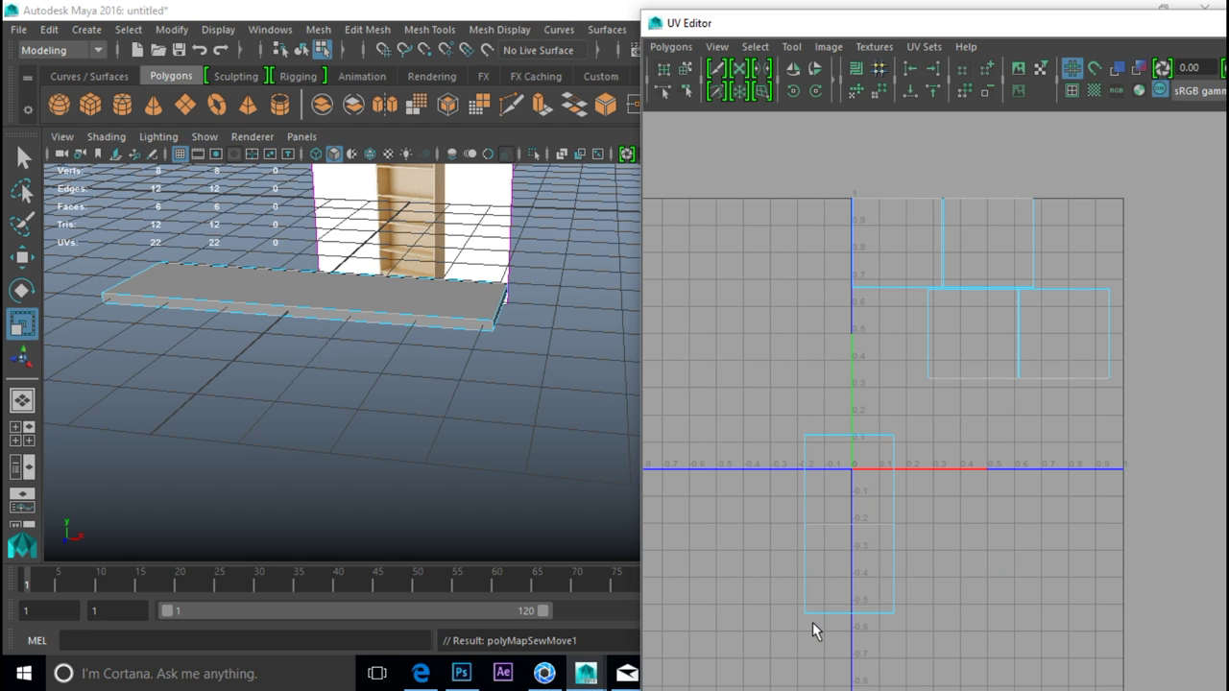
# Step: Check the sewn top-and-front UV piece with shell selection and return the UV Editor to face selection
pyautogui.moveTo(838, 490); pyautogui.dragTo(825, 486, button='right')
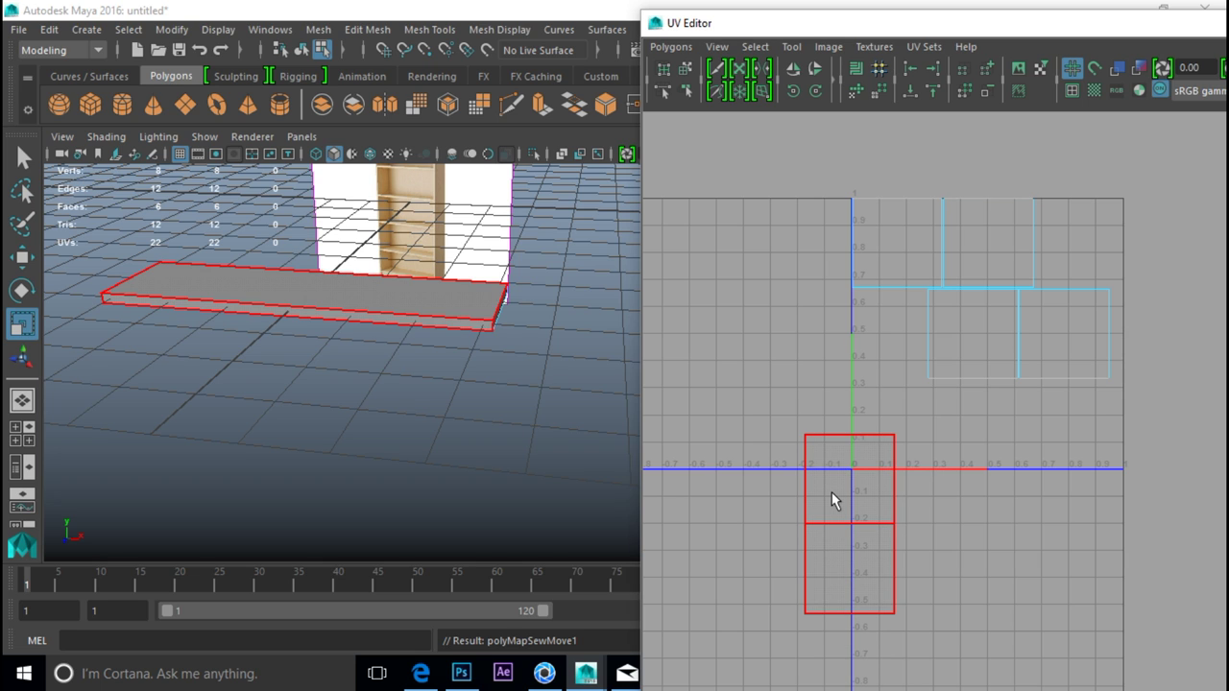
pyautogui.click(776, 502)
pyautogui.click(846, 499)
pyautogui.click(493, 377)
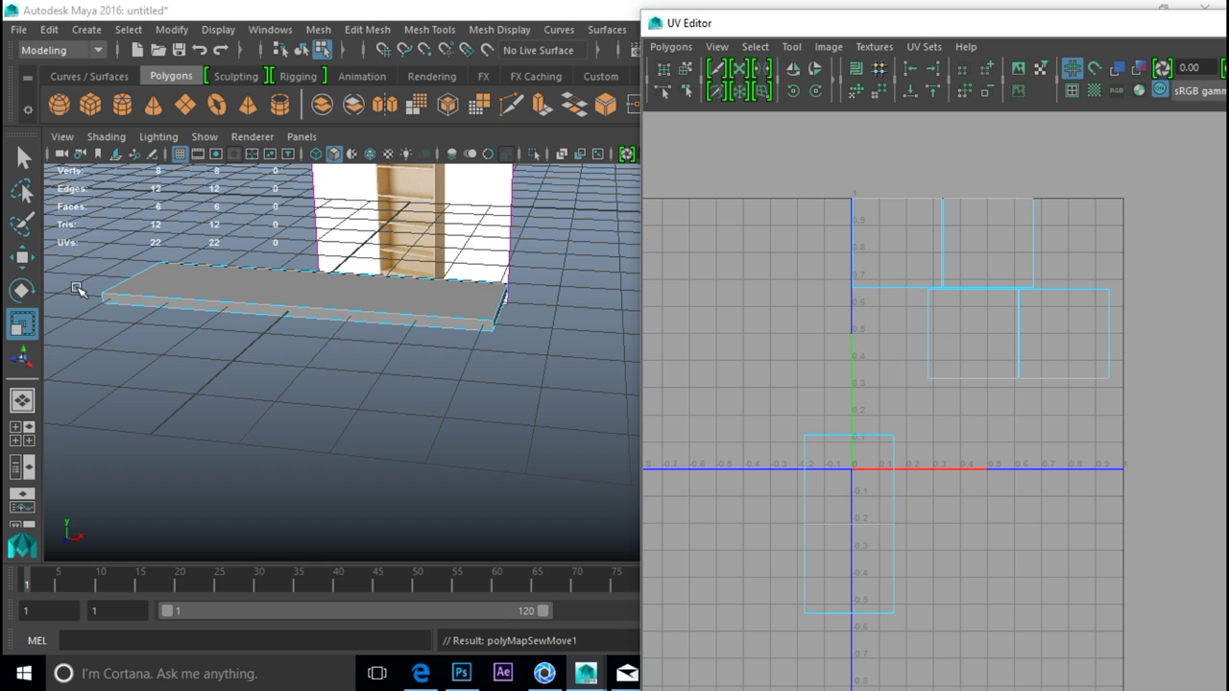
pyautogui.click(861, 559)
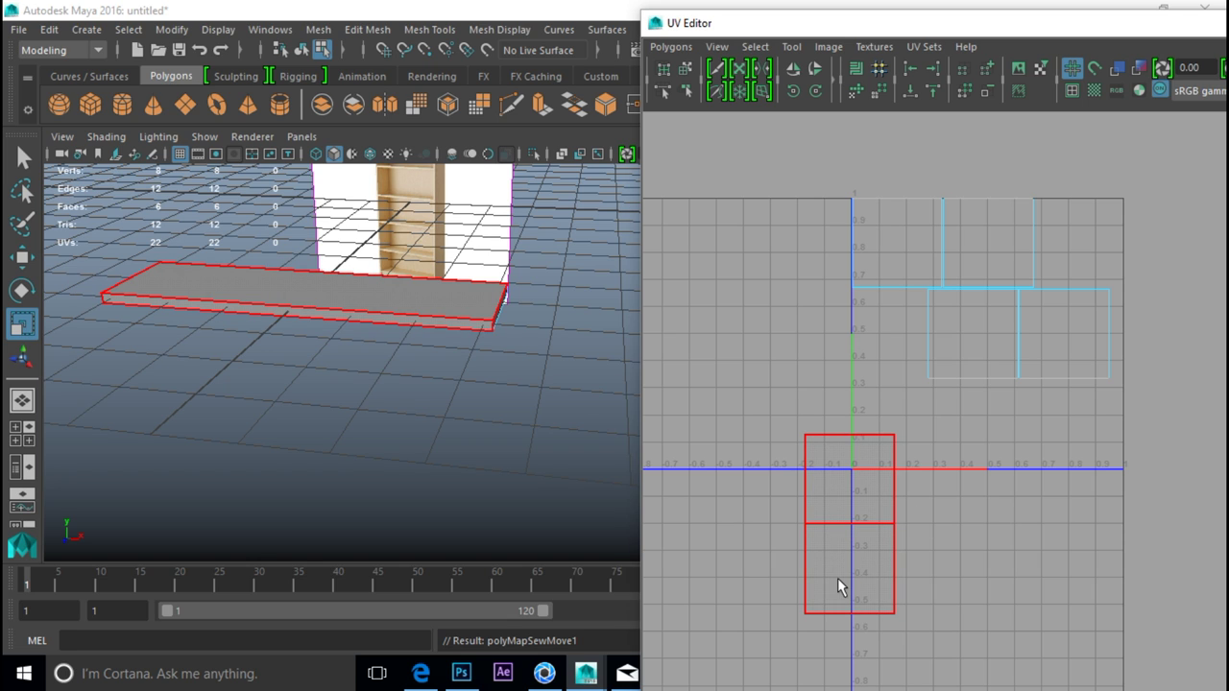
pyautogui.moveTo(865, 478); pyautogui.dragTo(862, 526, button='right')
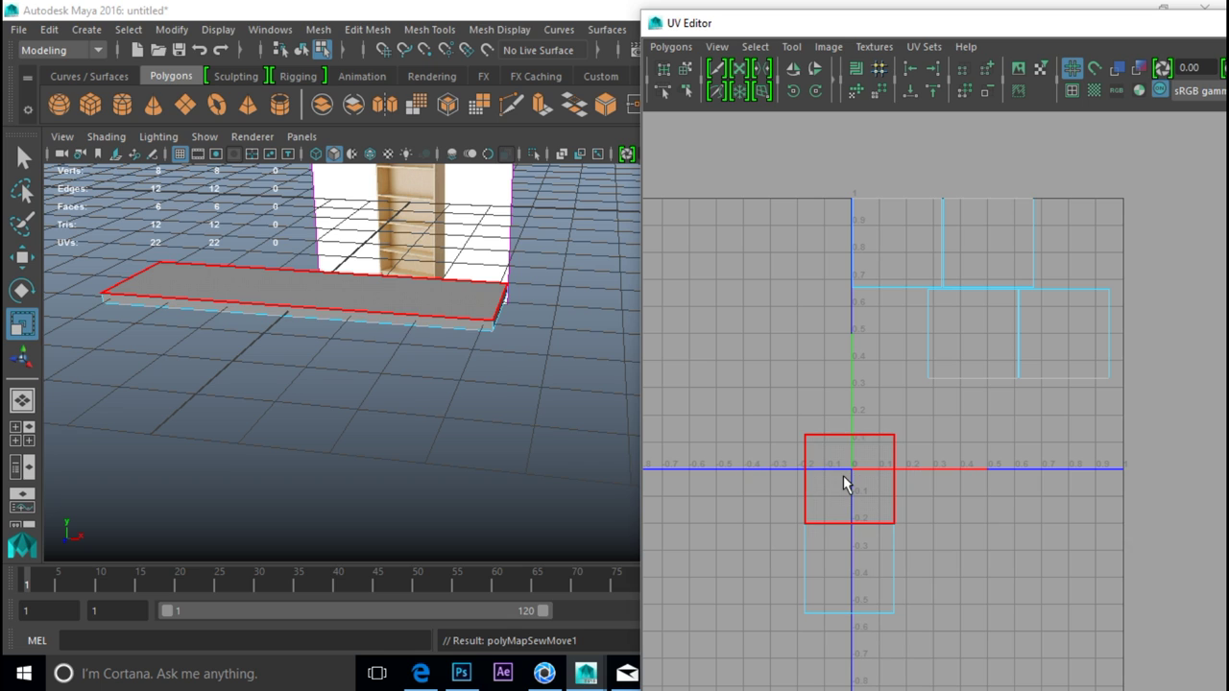
# Step: Sew the board's two end UV faces onto either side of the top's UV face with Move and Sew UV Edges
pyautogui.click(843, 477)
pyautogui.rightClick(897, 479)
pyautogui.moveTo(896, 483); pyautogui.dragTo(881, 452, button='right')
pyautogui.click(895, 488)
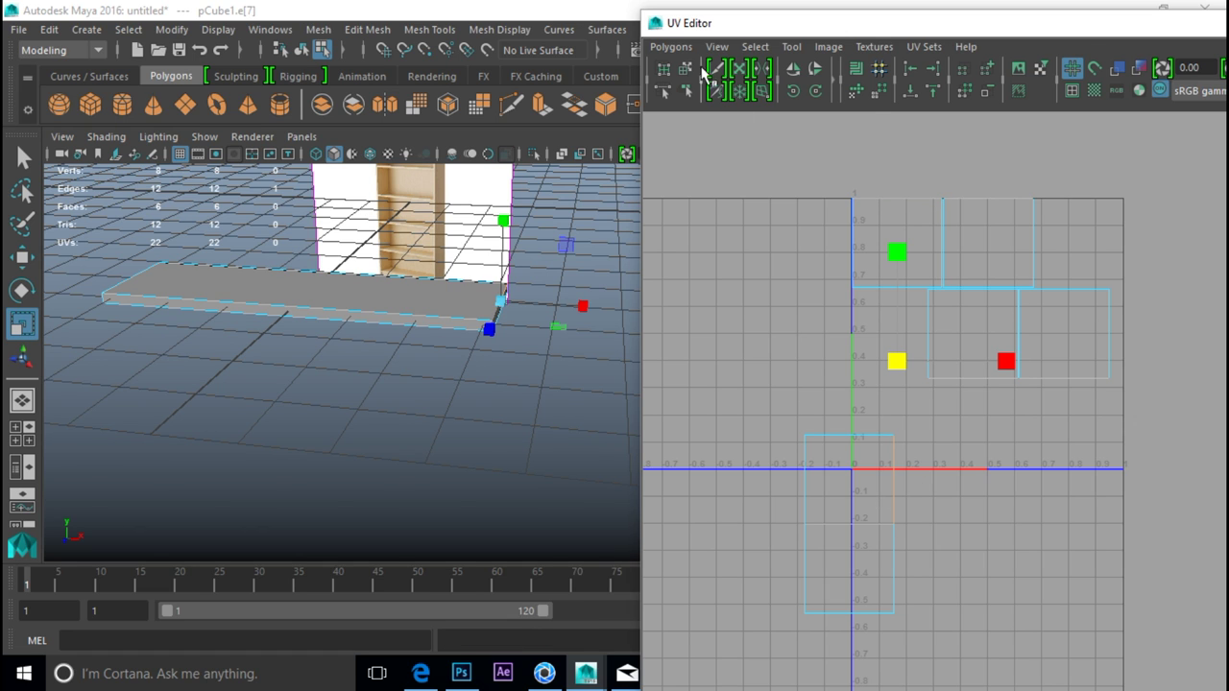
pyautogui.click(669, 46)
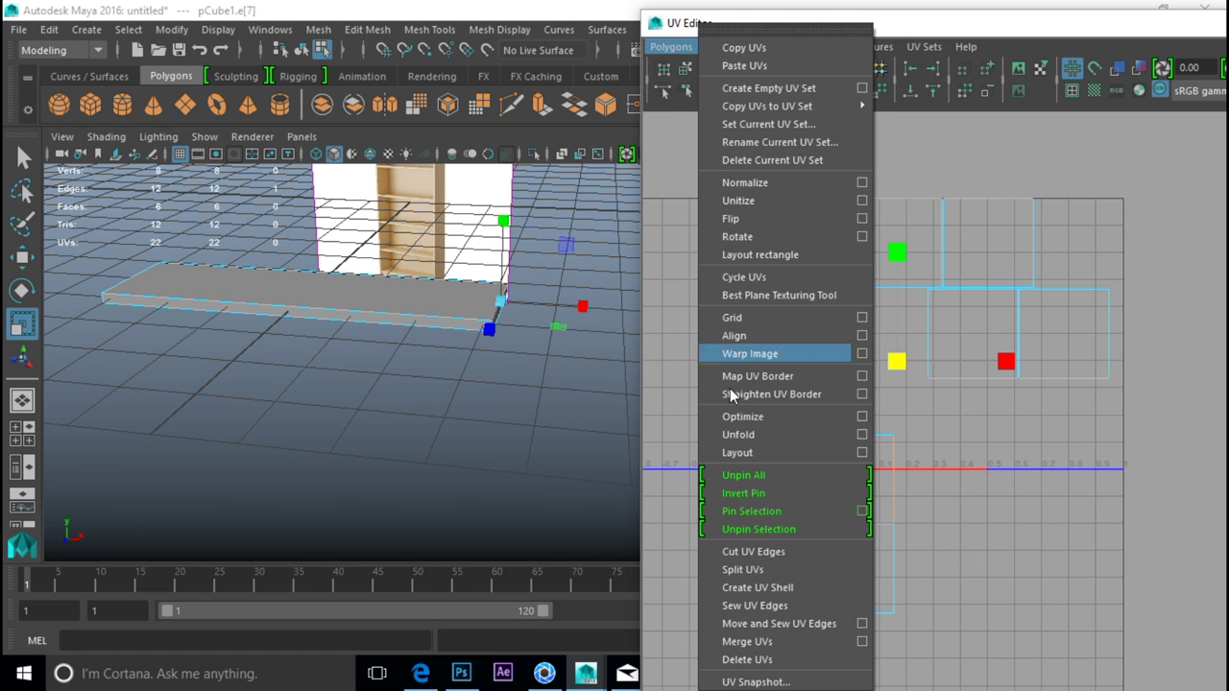
pyautogui.click(798, 623)
pyautogui.click(804, 491)
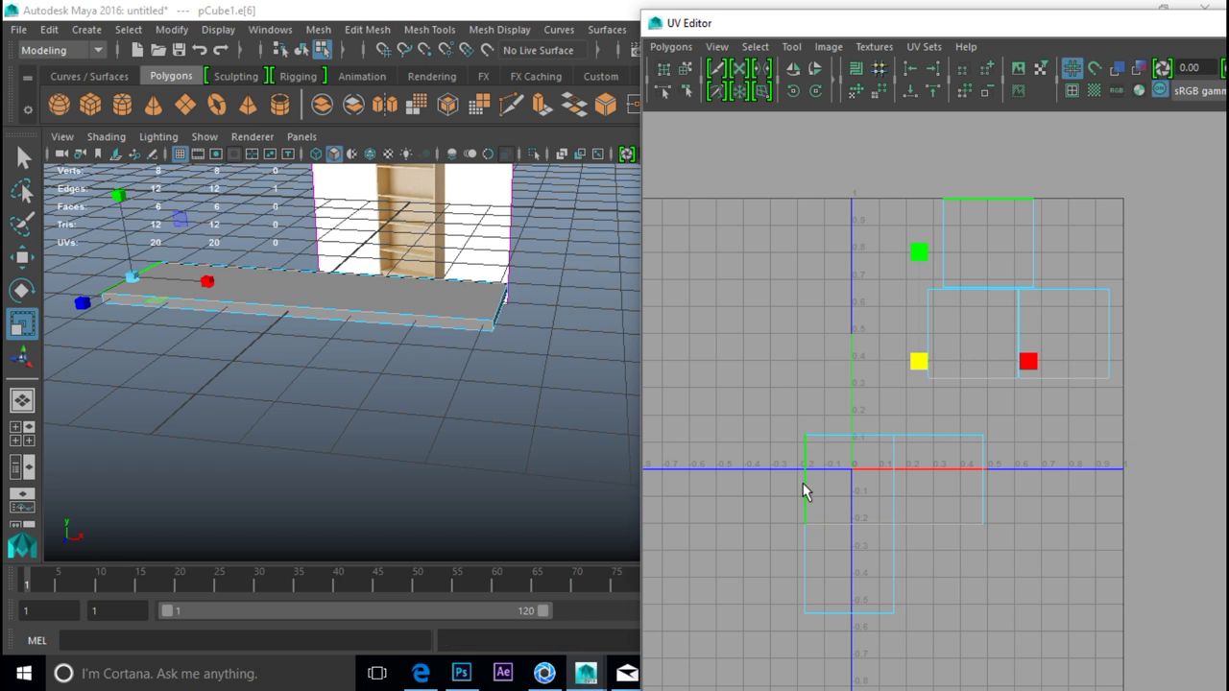
pyautogui.press('g')
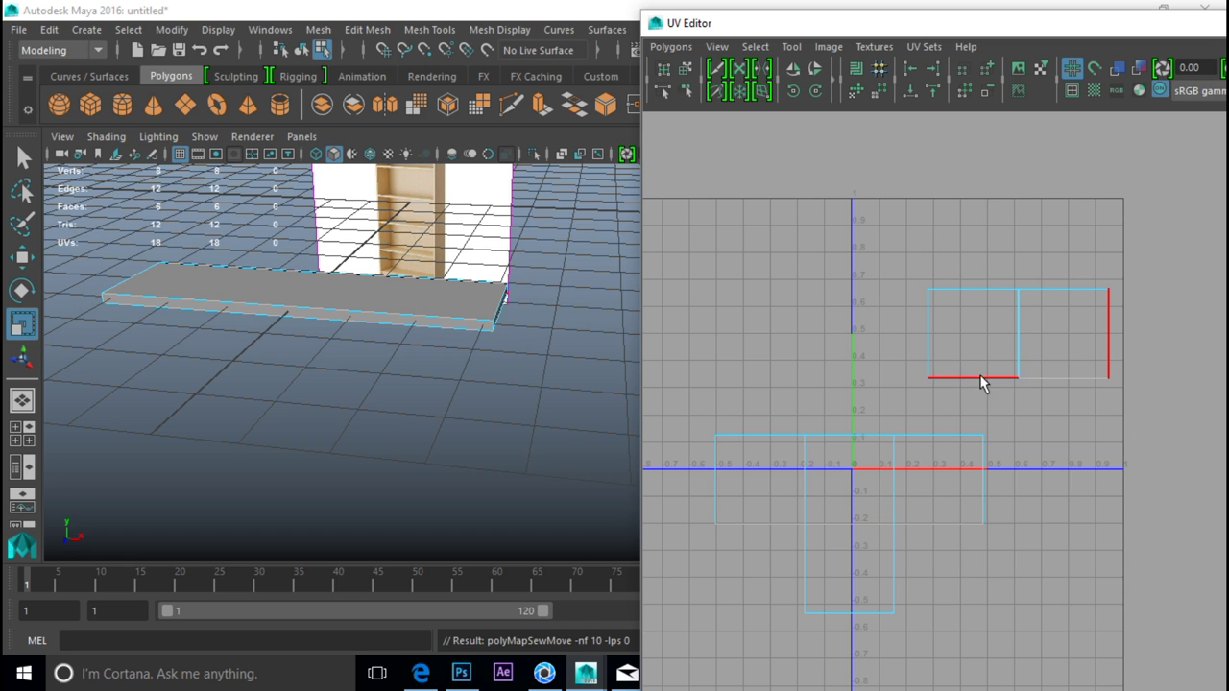
# Step: Sew the two remaining UV faces in line above the top's UV face to complete a single cross-shaped shell
pyautogui.keyDown('shift'); pyautogui.moveTo(854, 443); pyautogui.dragTo(852, 435, button='right'); pyautogui.keyUp('shift')
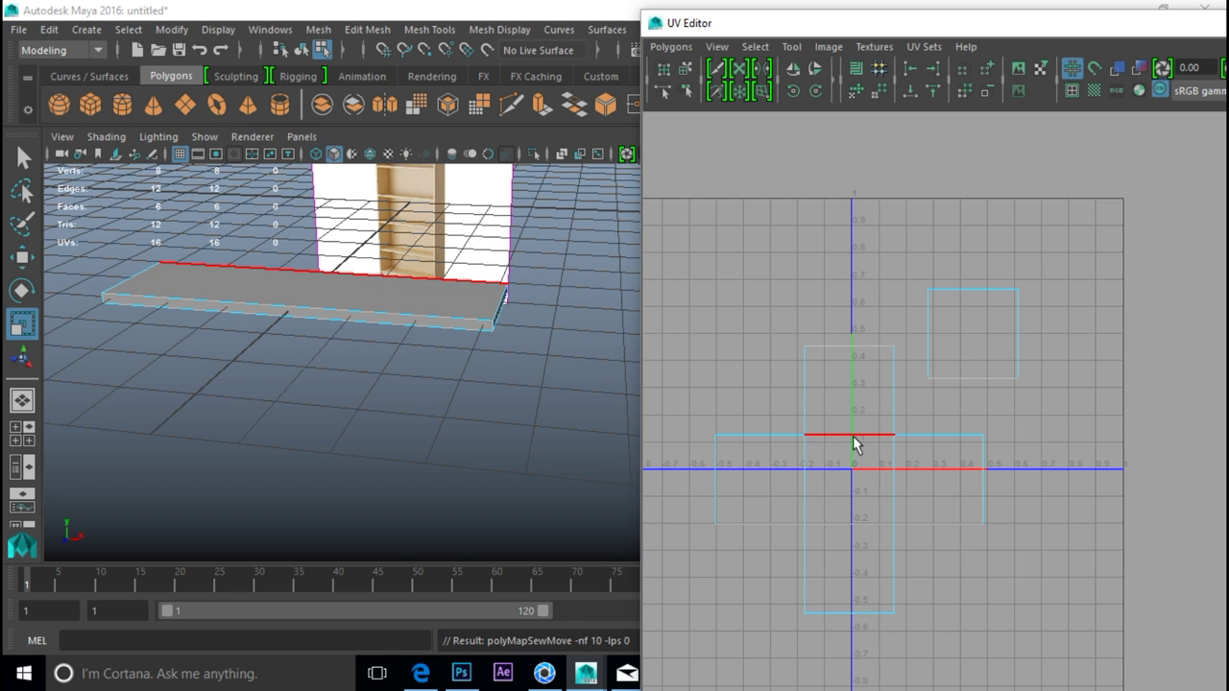
pyautogui.click(866, 345)
pyautogui.keyDown('shift'); pyautogui.moveTo(866, 341); pyautogui.dragTo(873, 365, button='right'); pyautogui.keyUp('shift')
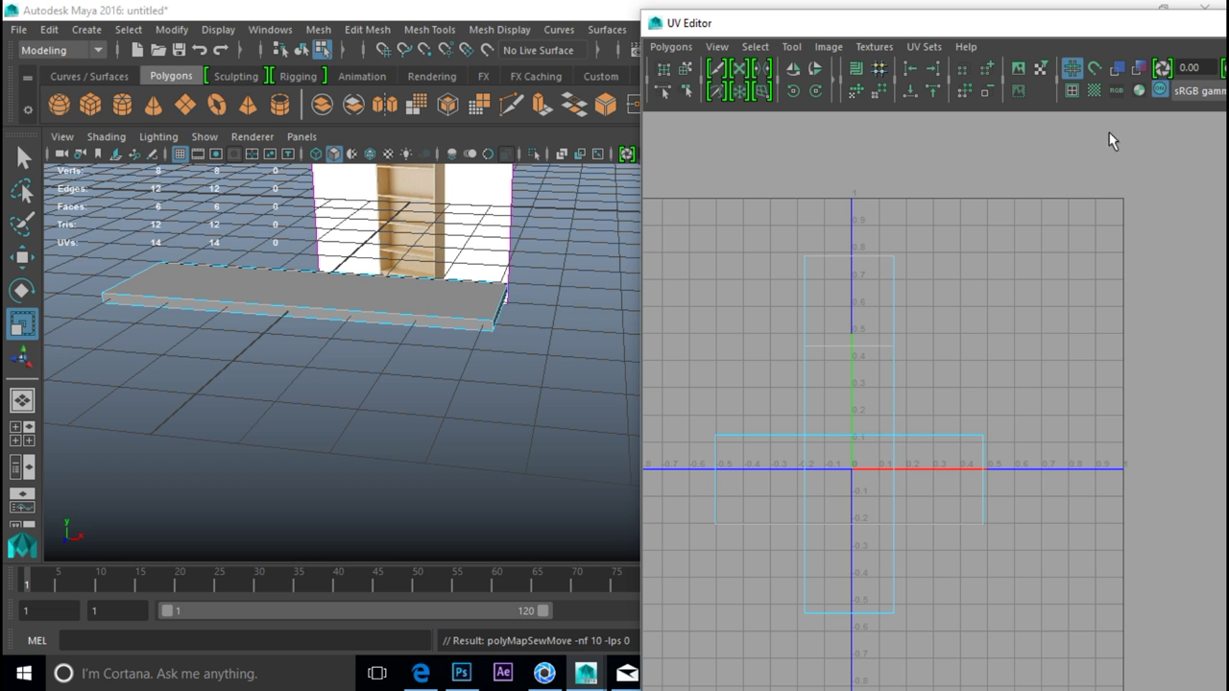
# Step: Select all the board's UV faces, fit the shell into the 0–1 space with Layout, and minimize the UV Editor
pyautogui.doubleClick(1142, 28)
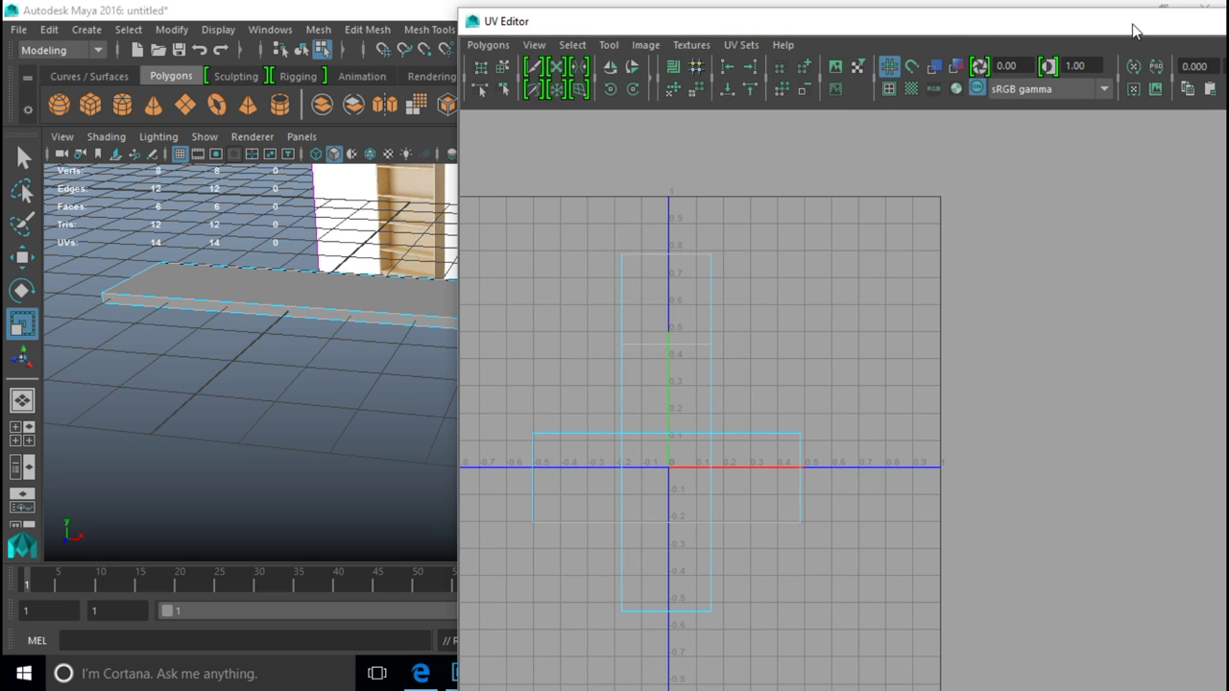
pyautogui.moveTo(1134, 31); pyautogui.dragTo(1099, 59)
pyautogui.moveTo(655, 403); pyautogui.dragTo(584, 376, button='right')
pyautogui.click(637, 480)
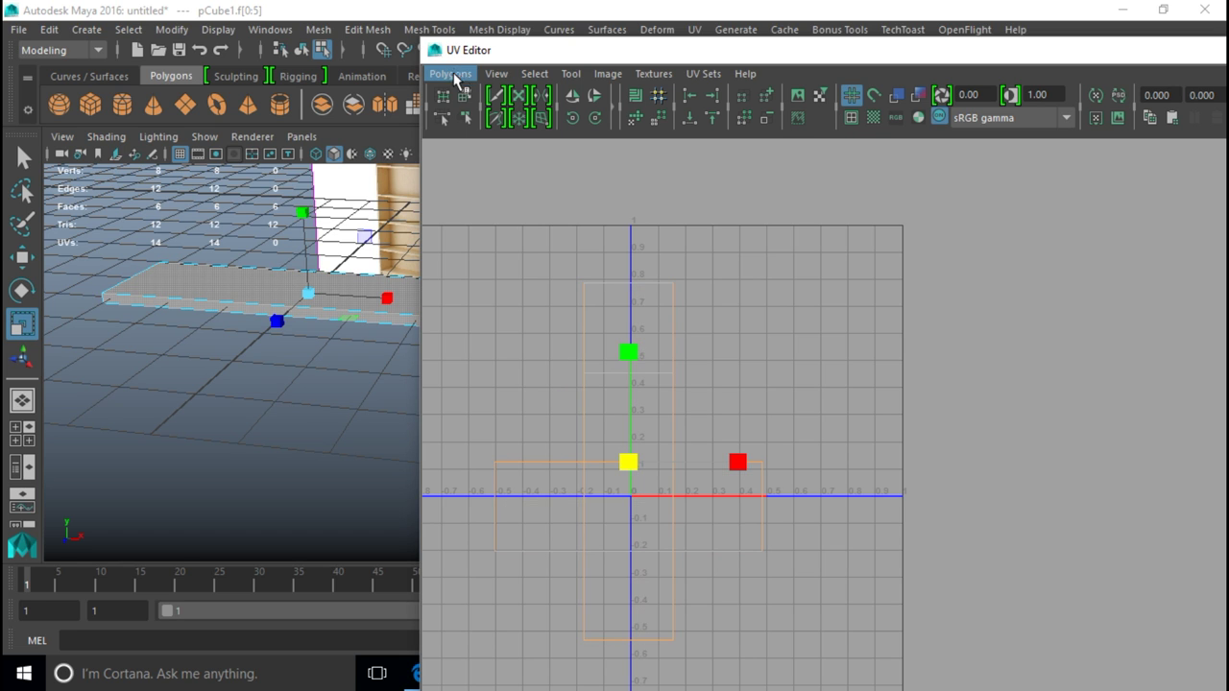
pyautogui.click(451, 74)
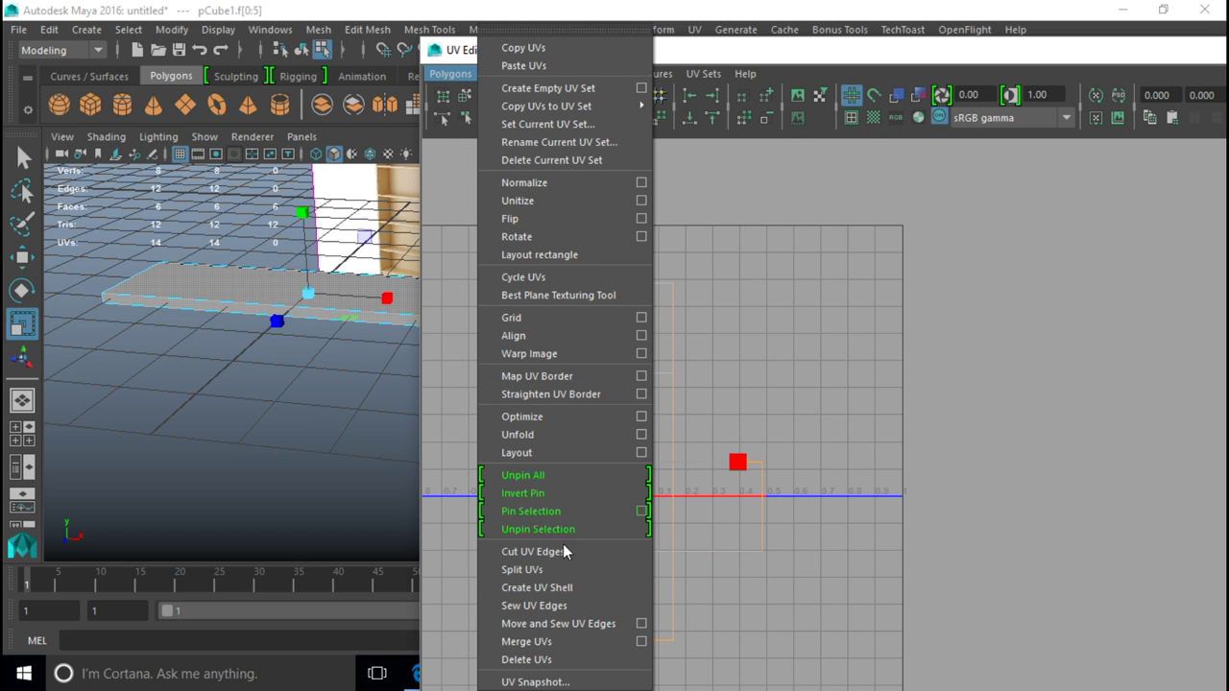
pyautogui.click(531, 452)
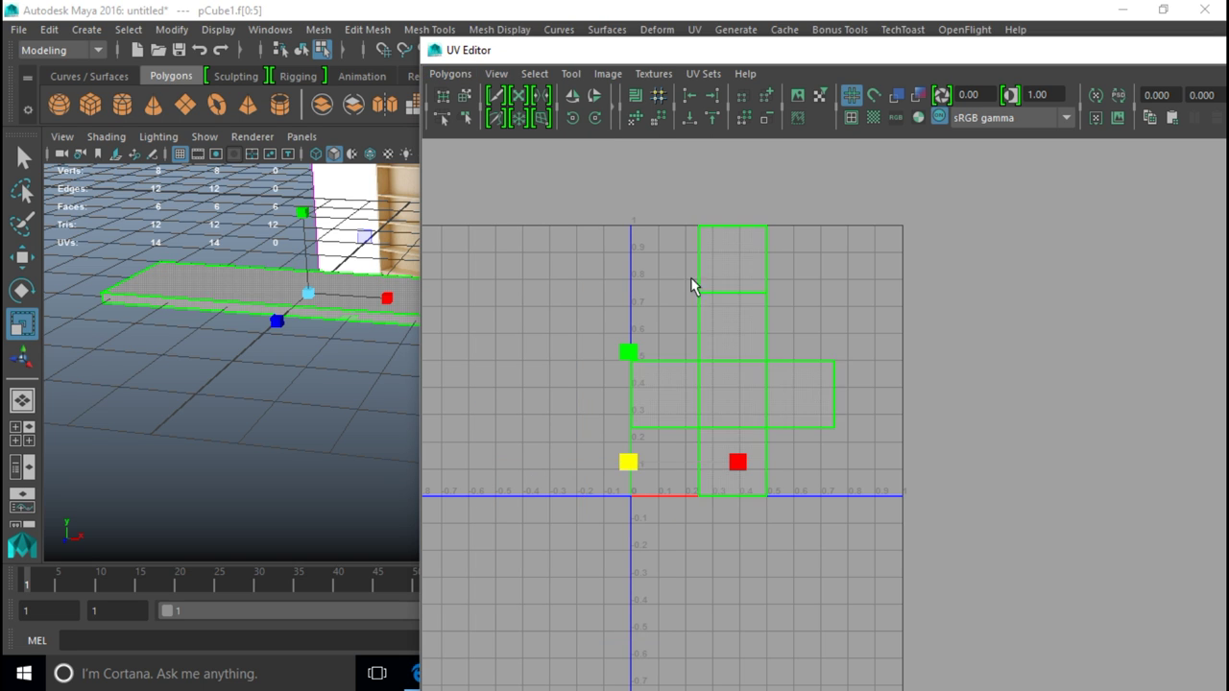
pyautogui.click(633, 217)
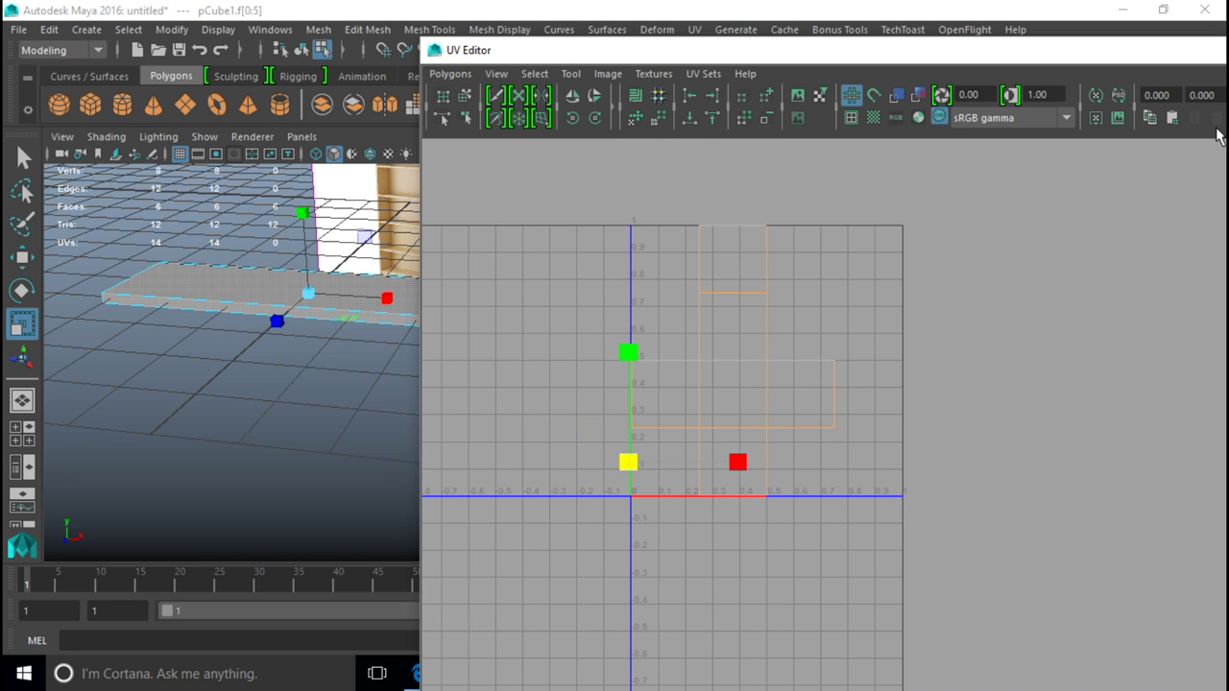
pyautogui.moveTo(1141, 49); pyautogui.dragTo(876, 60)
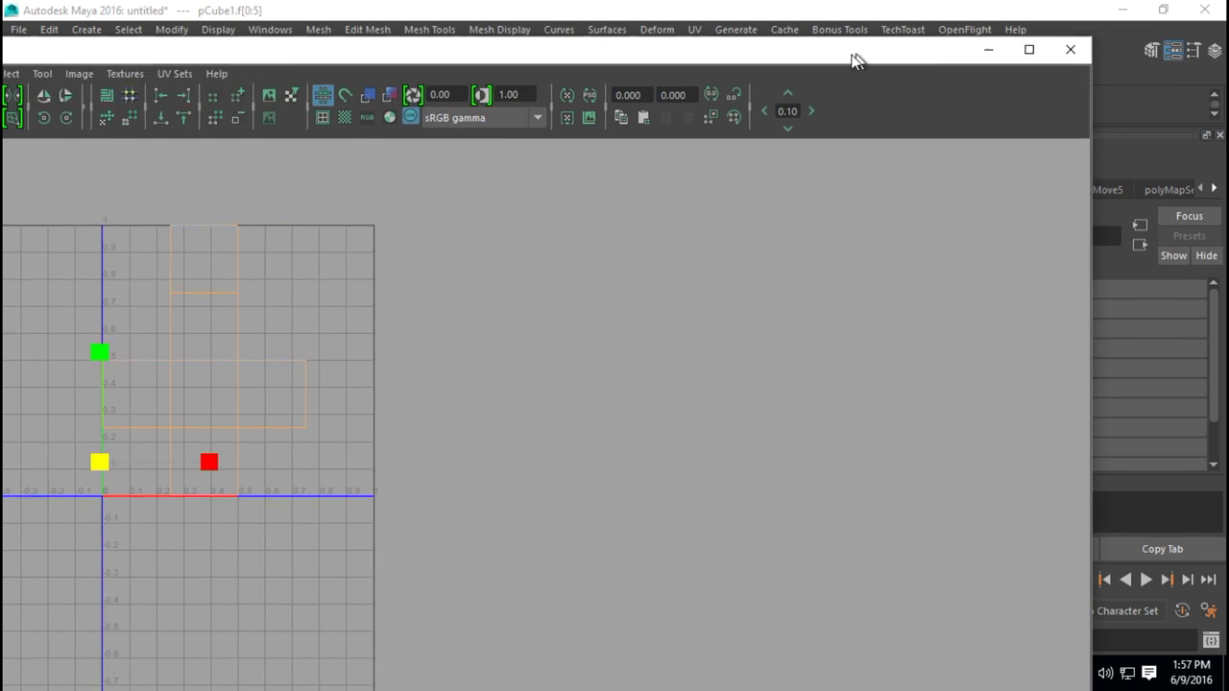
pyautogui.click(960, 49)
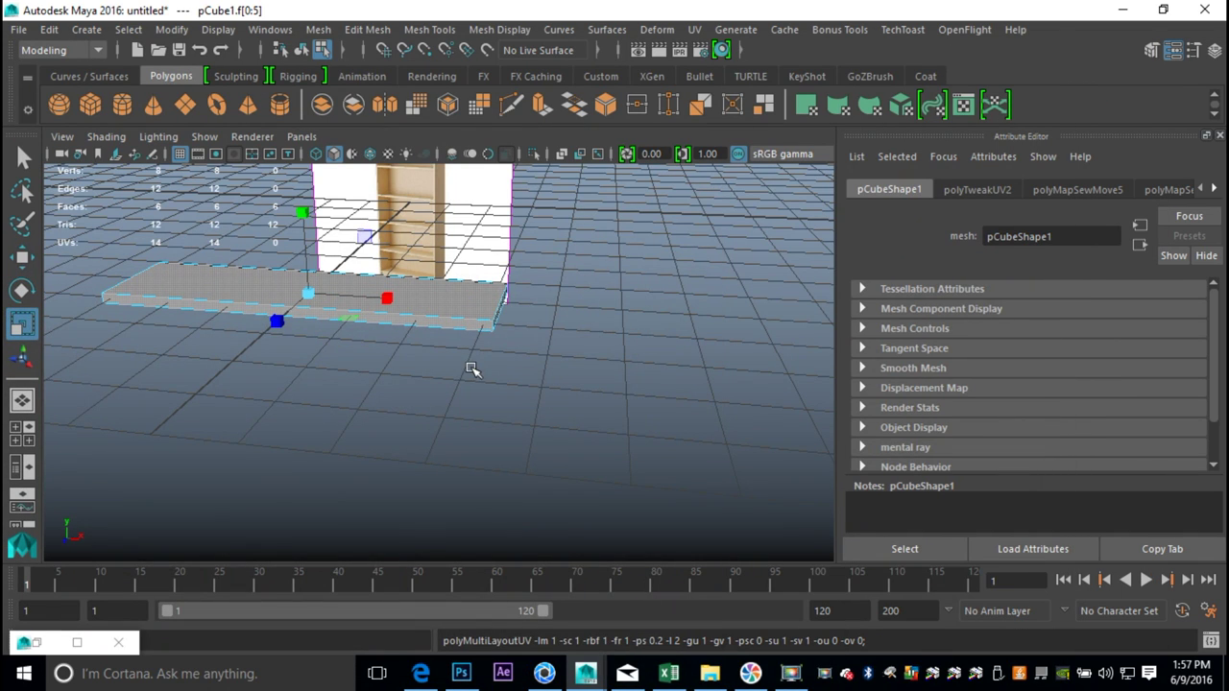
# Step: Assign a new Lambert material to the whole board and connect a File texture to its Color
pyautogui.keyDown('alt'); pyautogui.moveTo(458, 359); pyautogui.dragTo(461, 401); pyautogui.keyUp('alt')
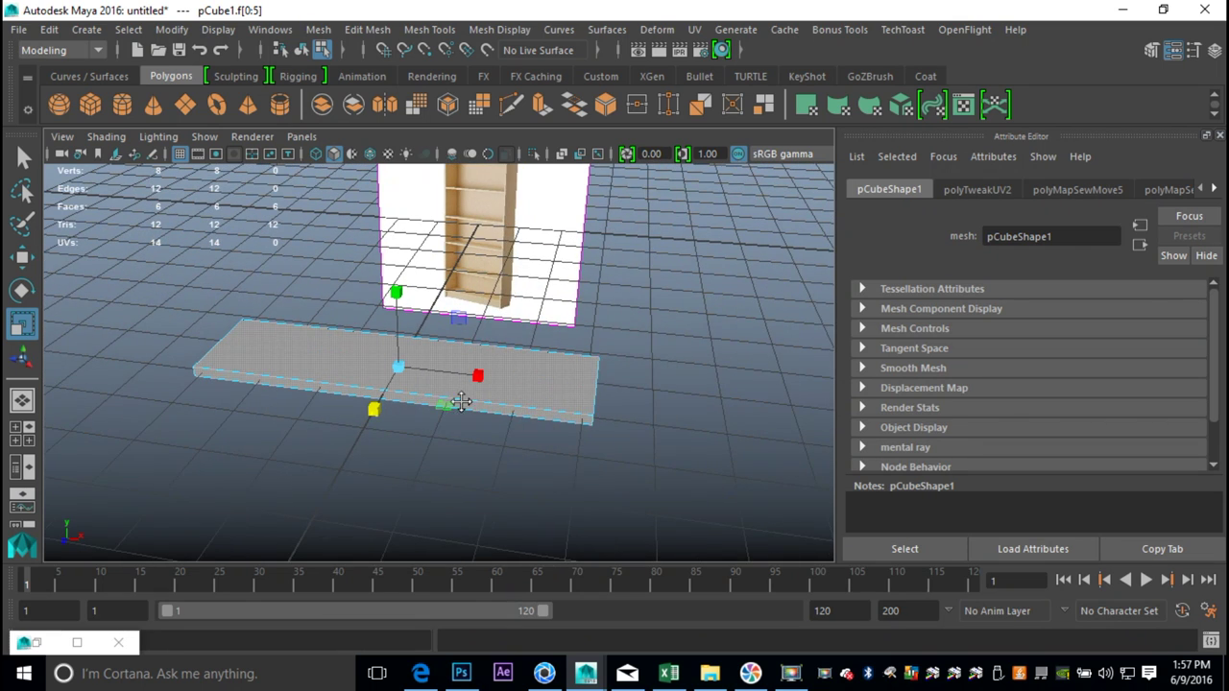
pyautogui.moveTo(562, 163); pyautogui.dragTo(637, 126, button='right')
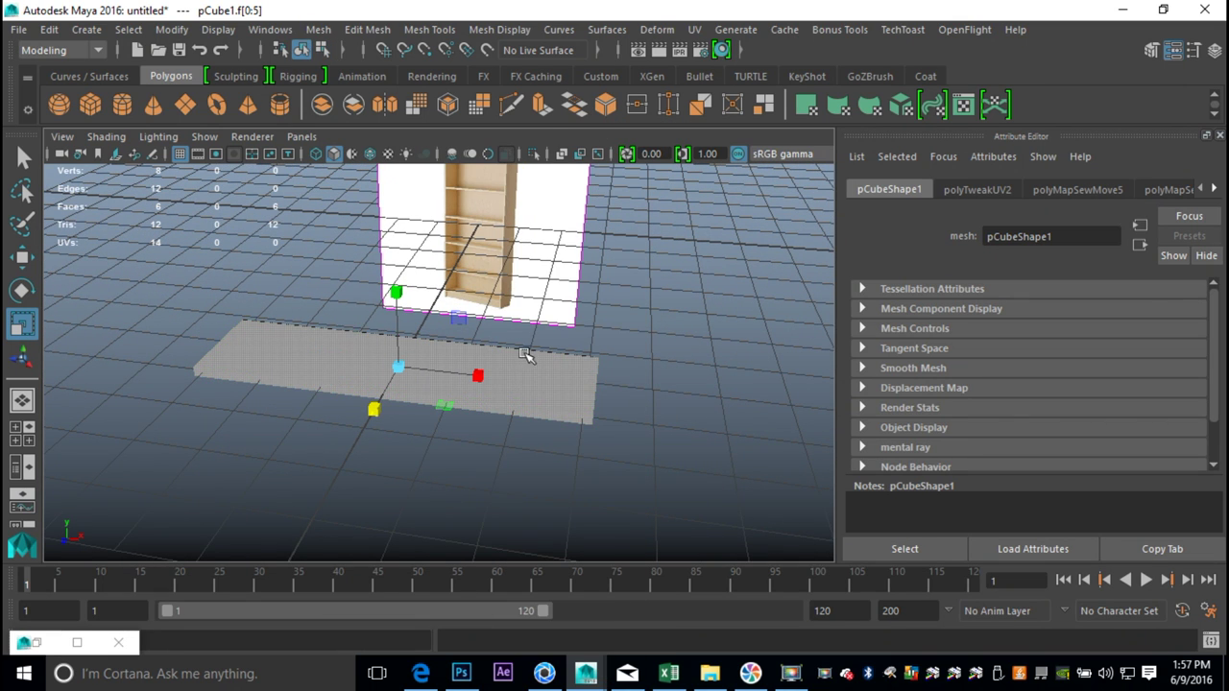
pyautogui.click(547, 369)
pyautogui.moveTo(549, 374); pyautogui.dragTo(548, 590, button='right')
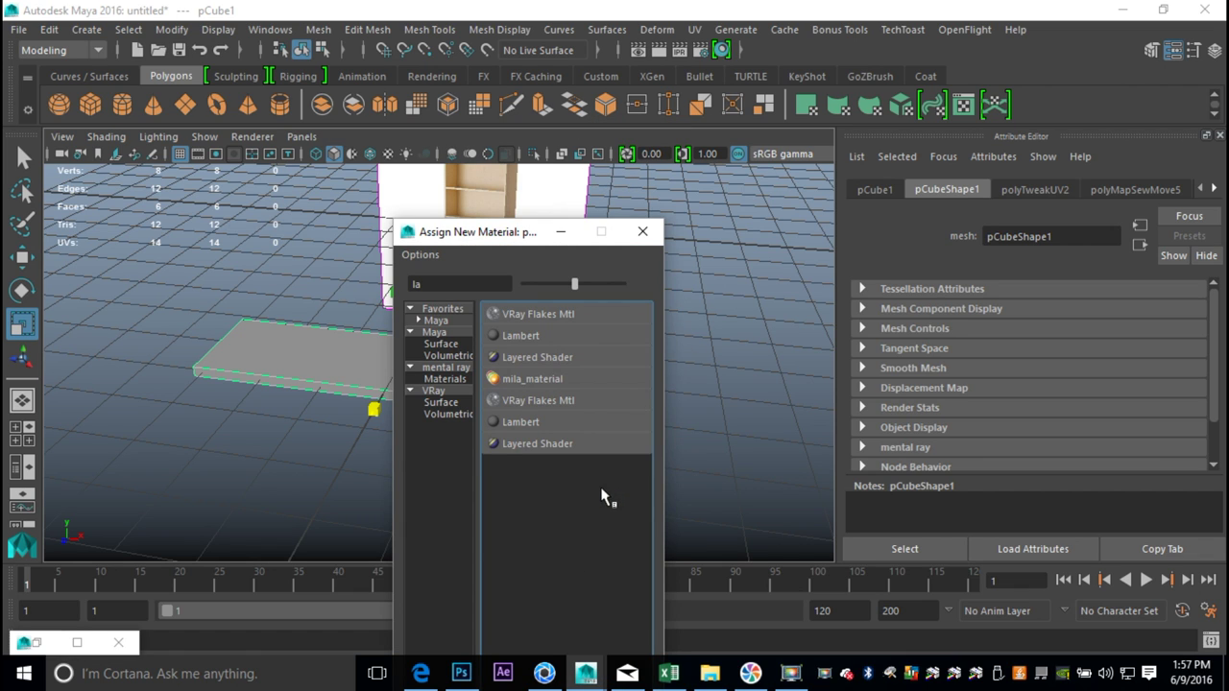
pyautogui.click(521, 337)
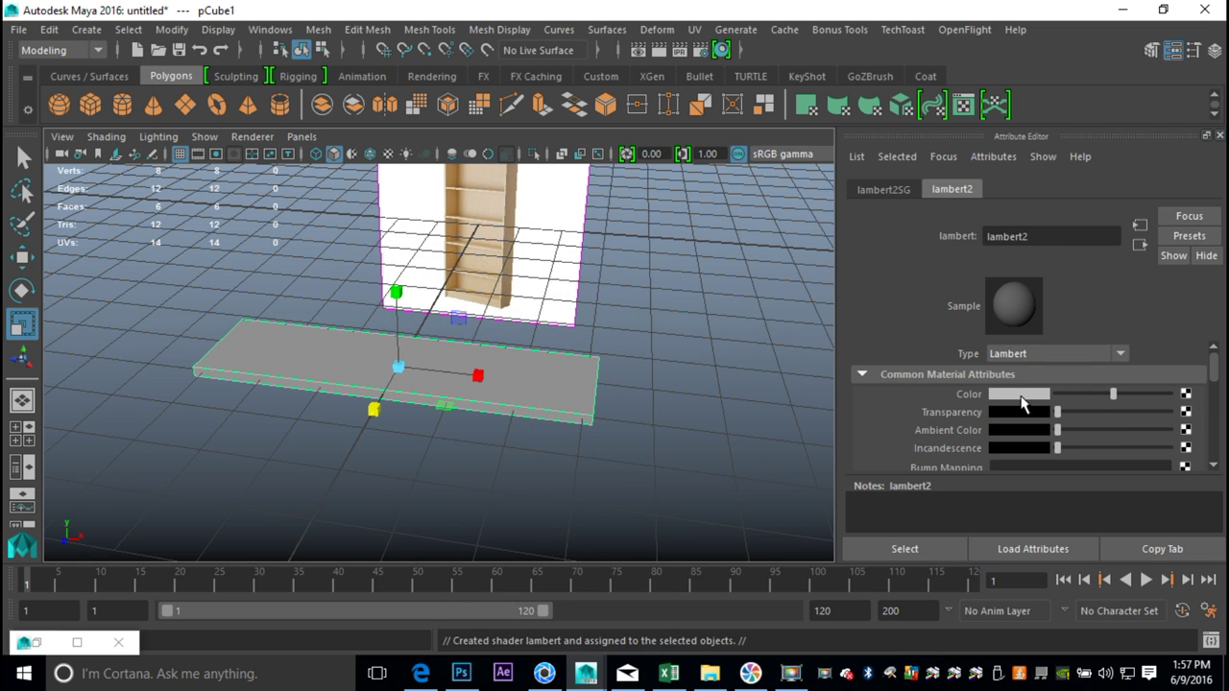
pyautogui.click(1186, 395)
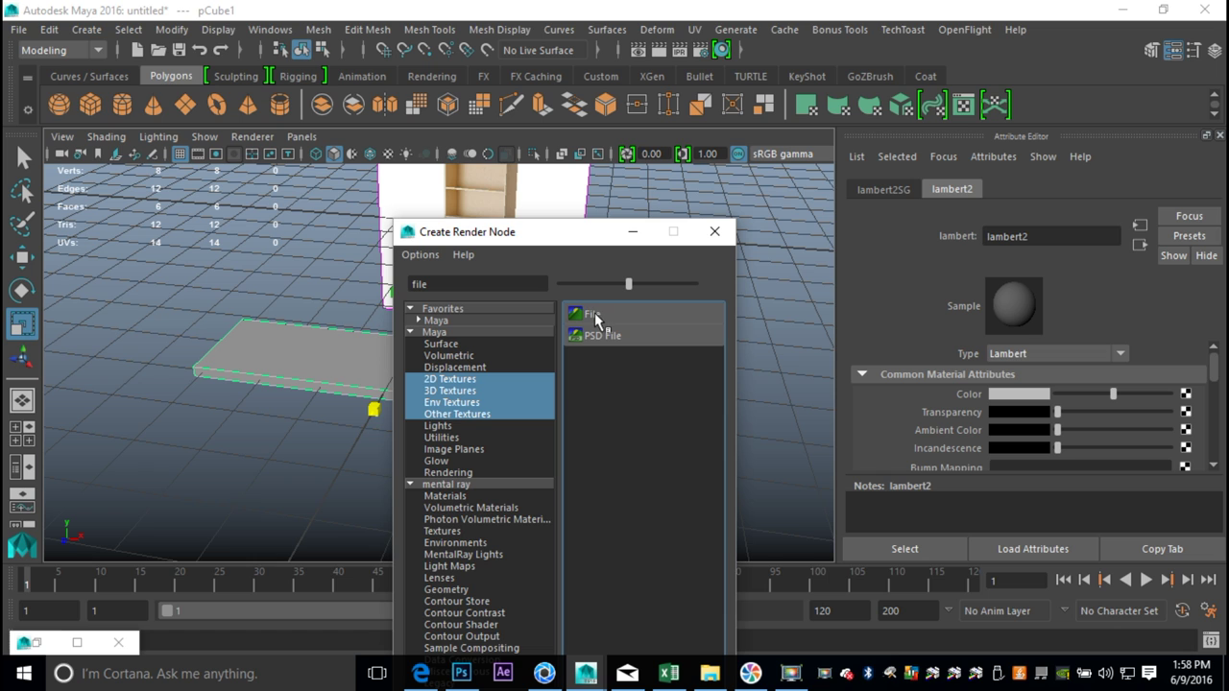
pyautogui.click(593, 314)
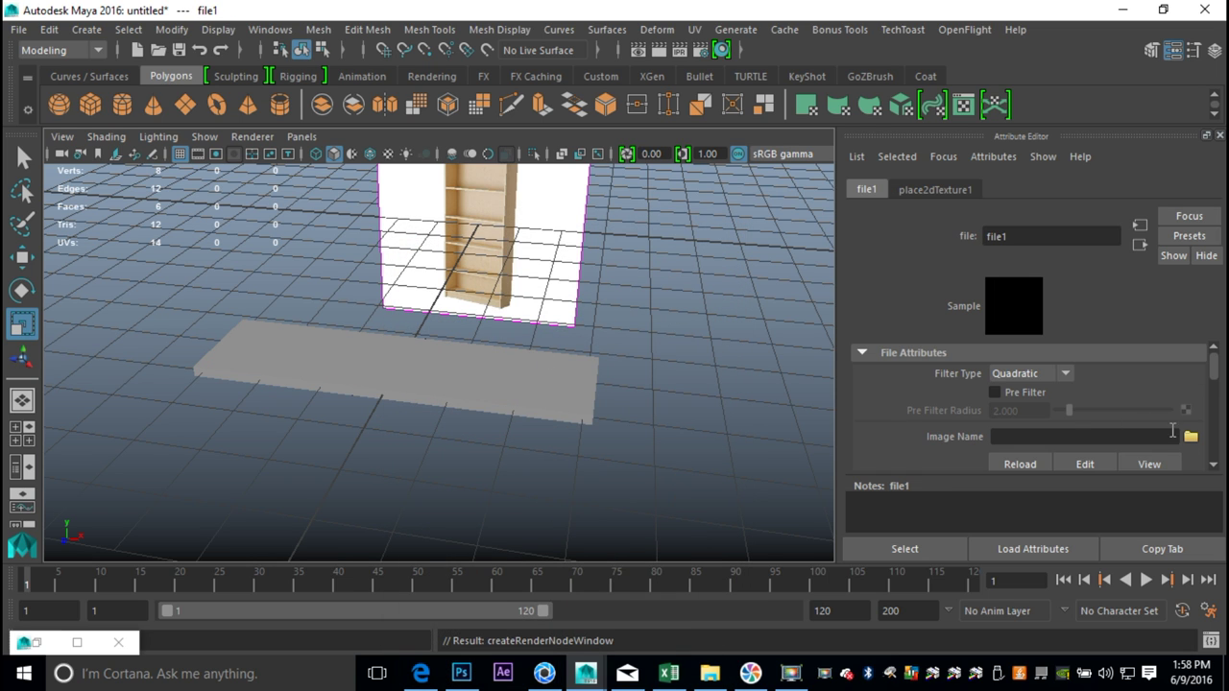
# Step: Load wood2.jpg from the Desktop as the image of the File texture
pyautogui.click(1191, 437)
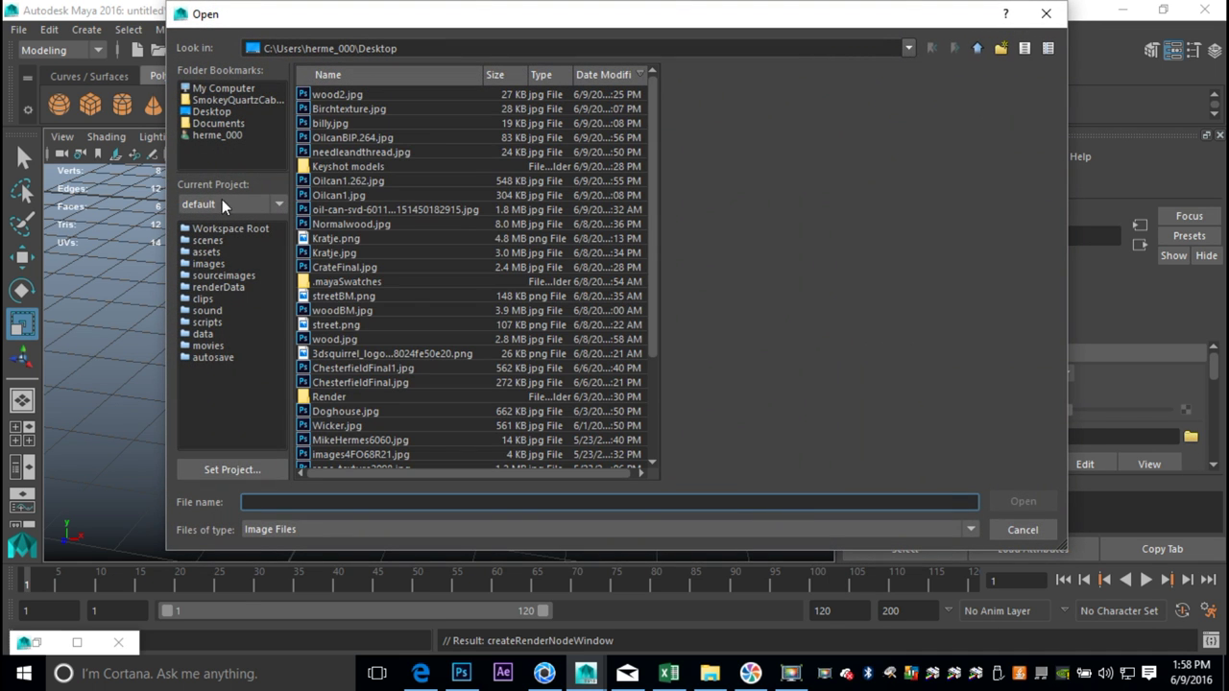
pyautogui.click(219, 110)
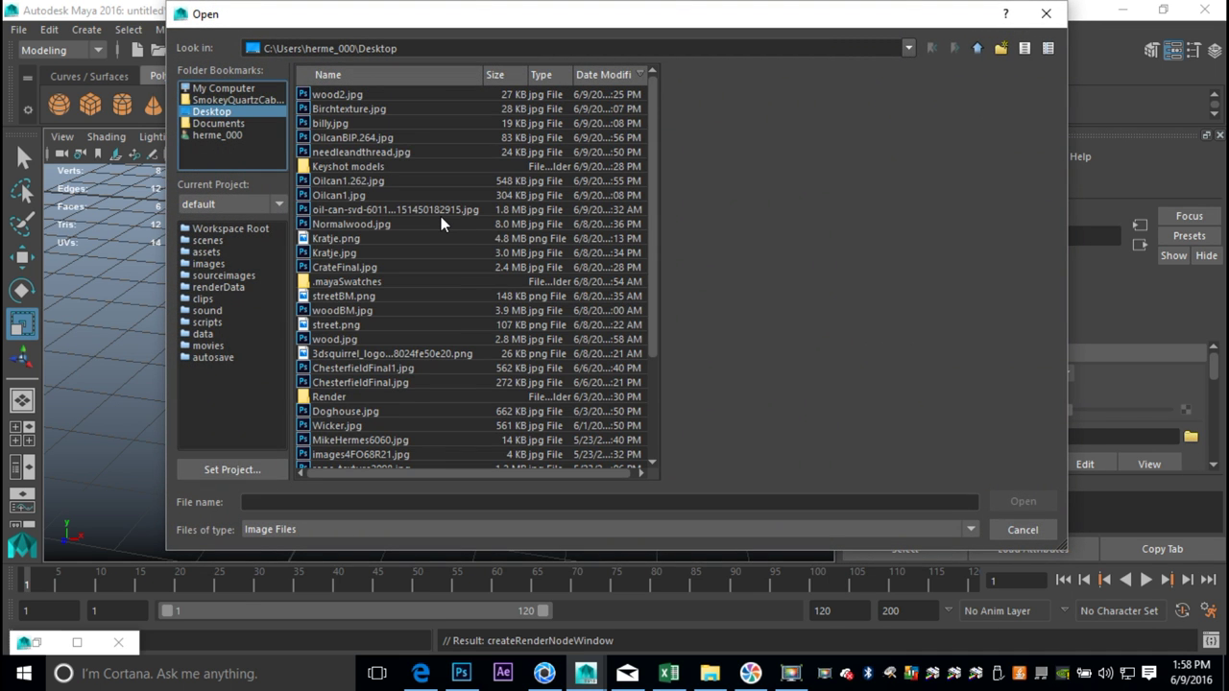
pyautogui.scroll(-3, 441, 215)
pyautogui.scroll(3, 438, 226)
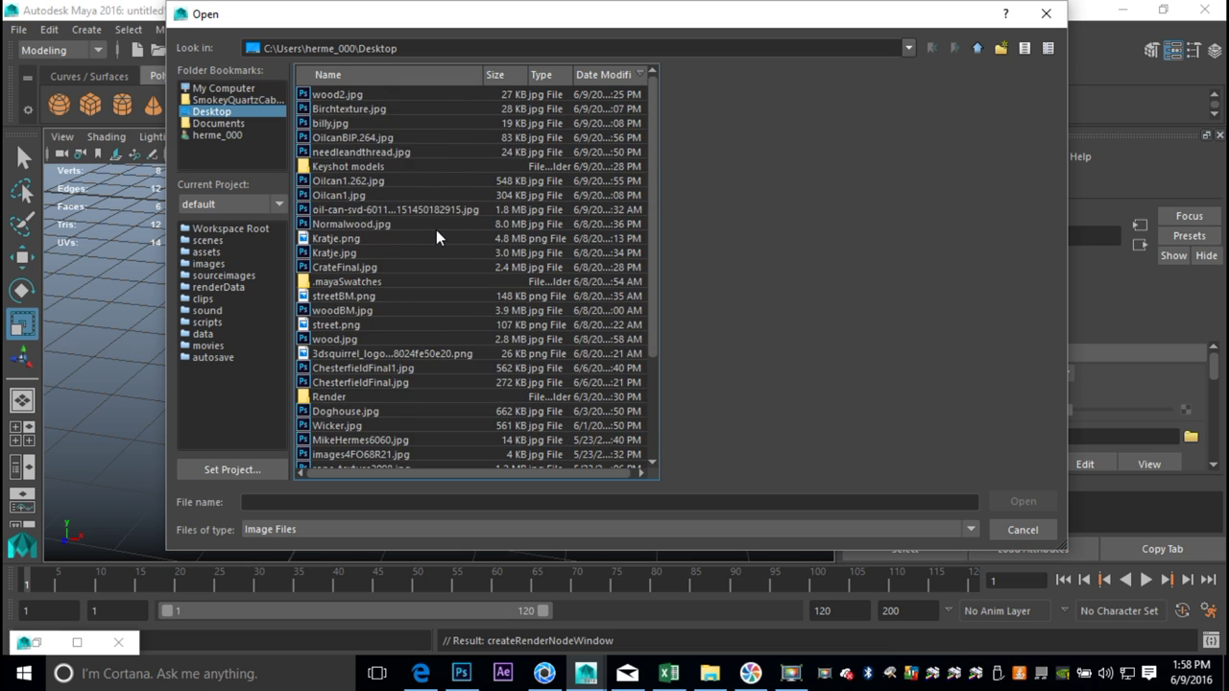
pyautogui.scroll(-3, 420, 249)
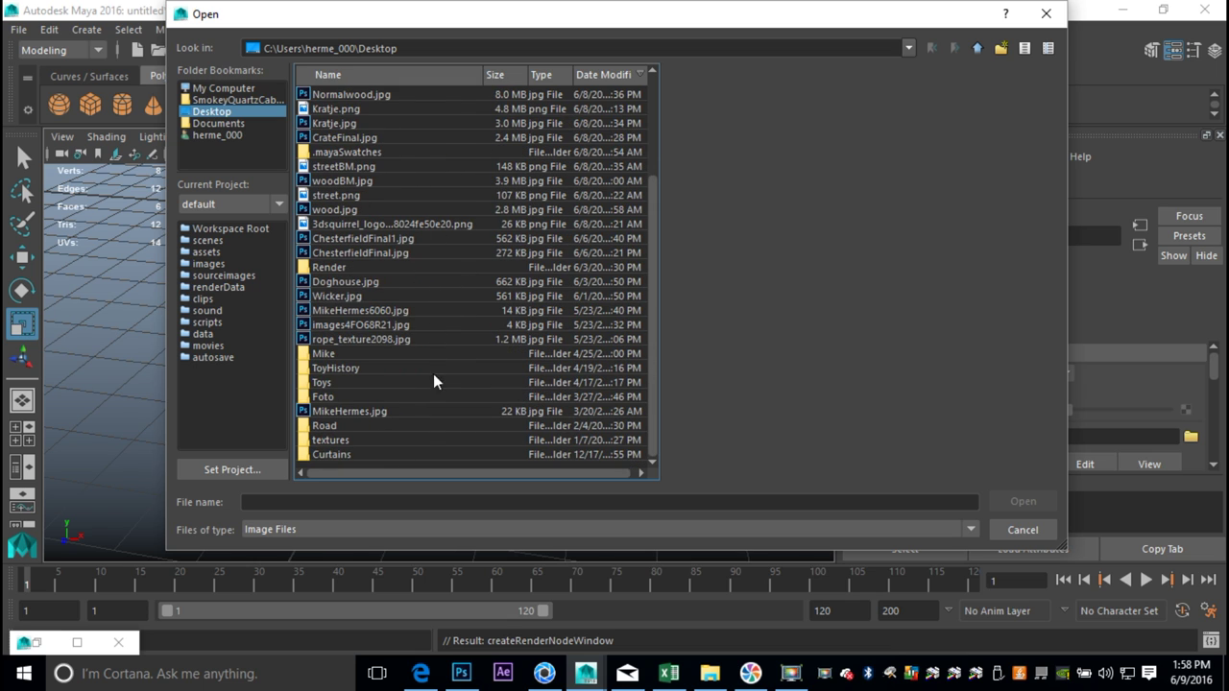
pyautogui.scroll(1, 432, 382)
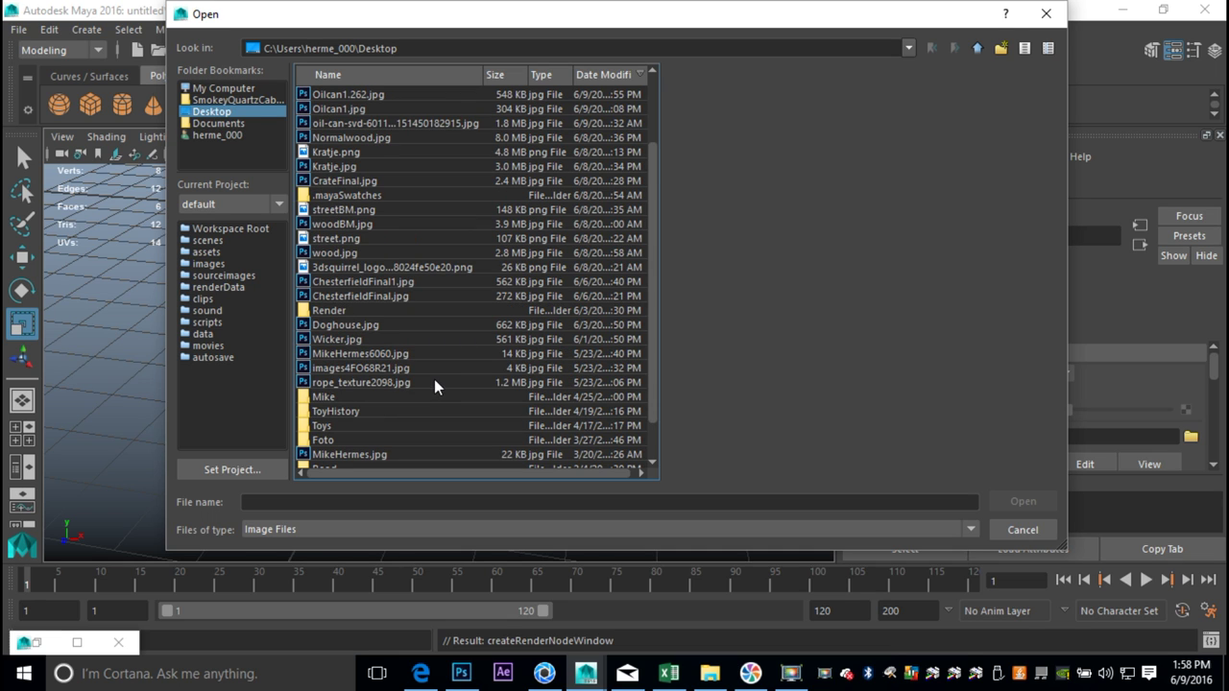
pyautogui.click(330, 254)
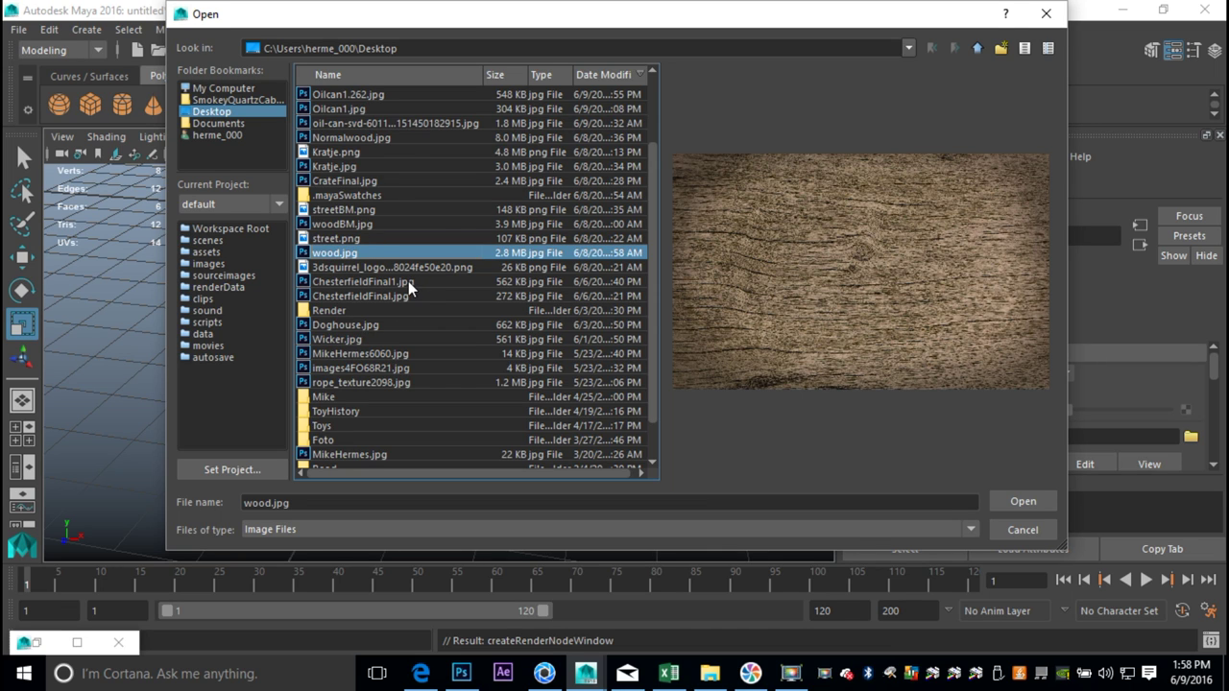
pyautogui.scroll(1, 408, 281)
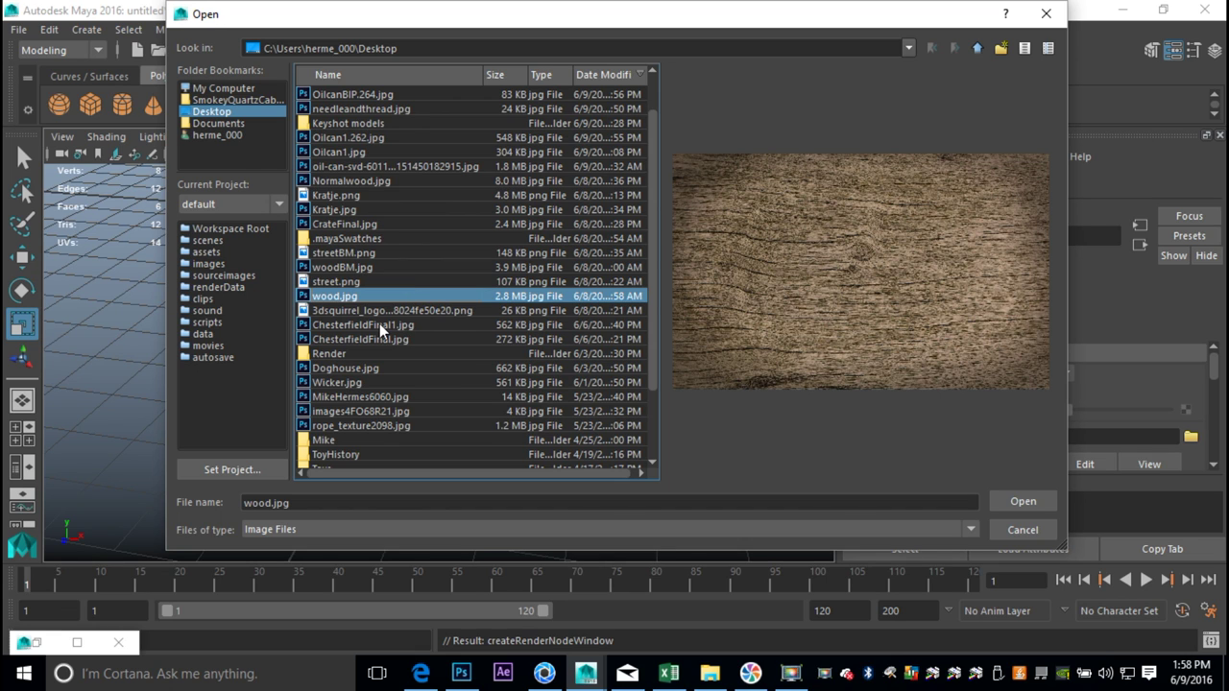
pyautogui.click(351, 95)
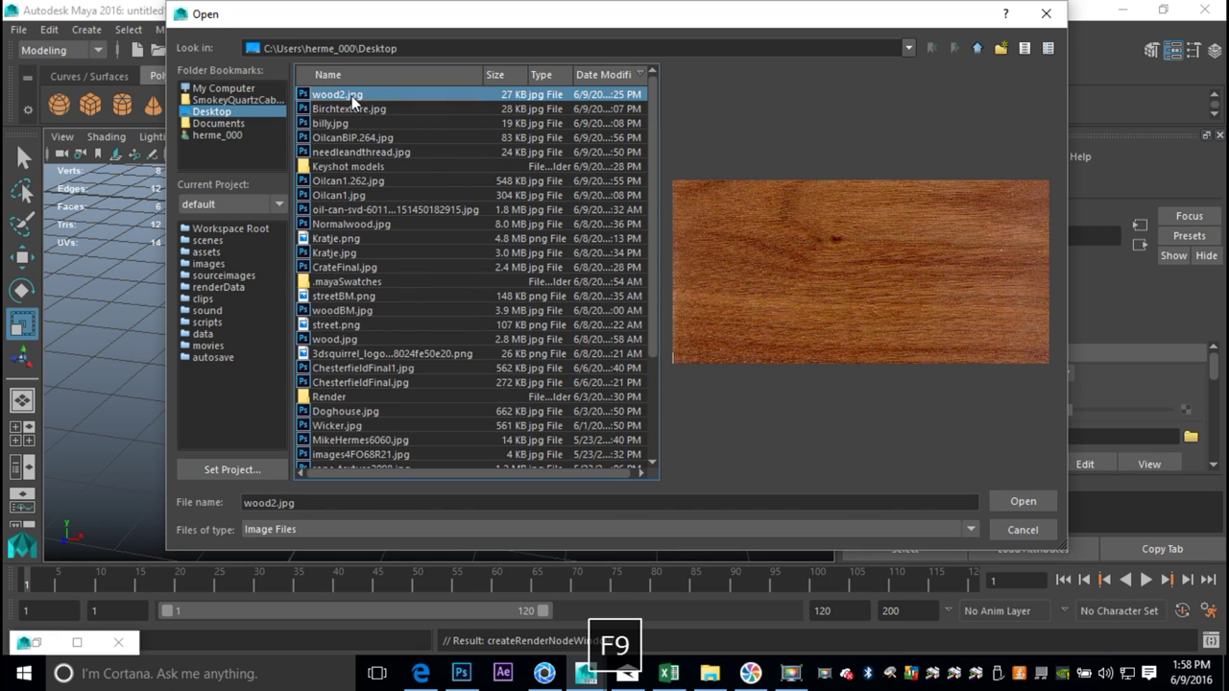
pyautogui.click(1023, 503)
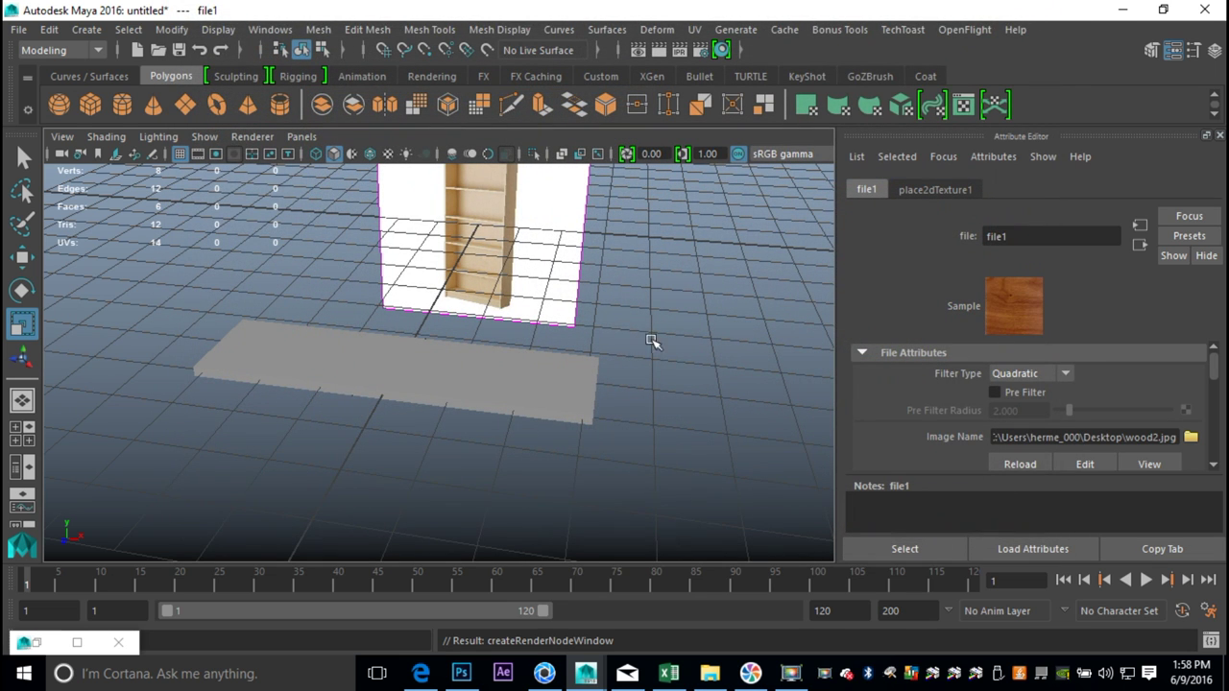
# Step: Turn on textured display in the viewport and inspect the wood grain on the board
pyautogui.click(389, 153)
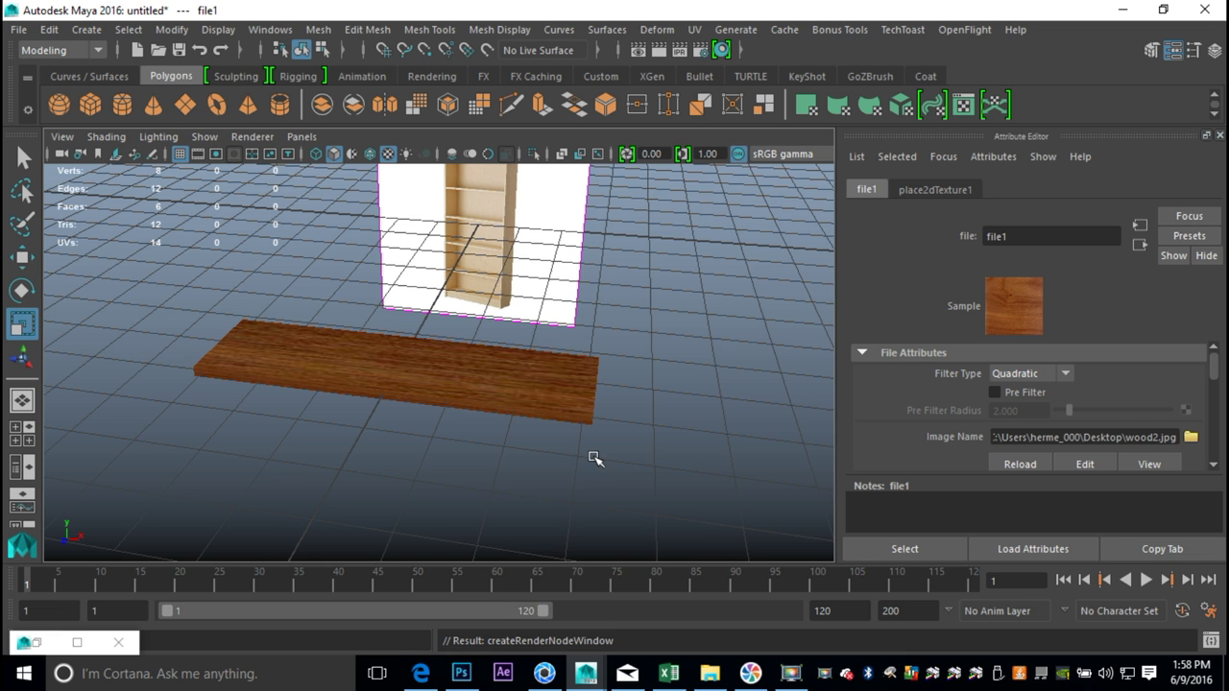
pyautogui.scroll(4, 593, 456)
pyautogui.scroll(-2, 590, 466)
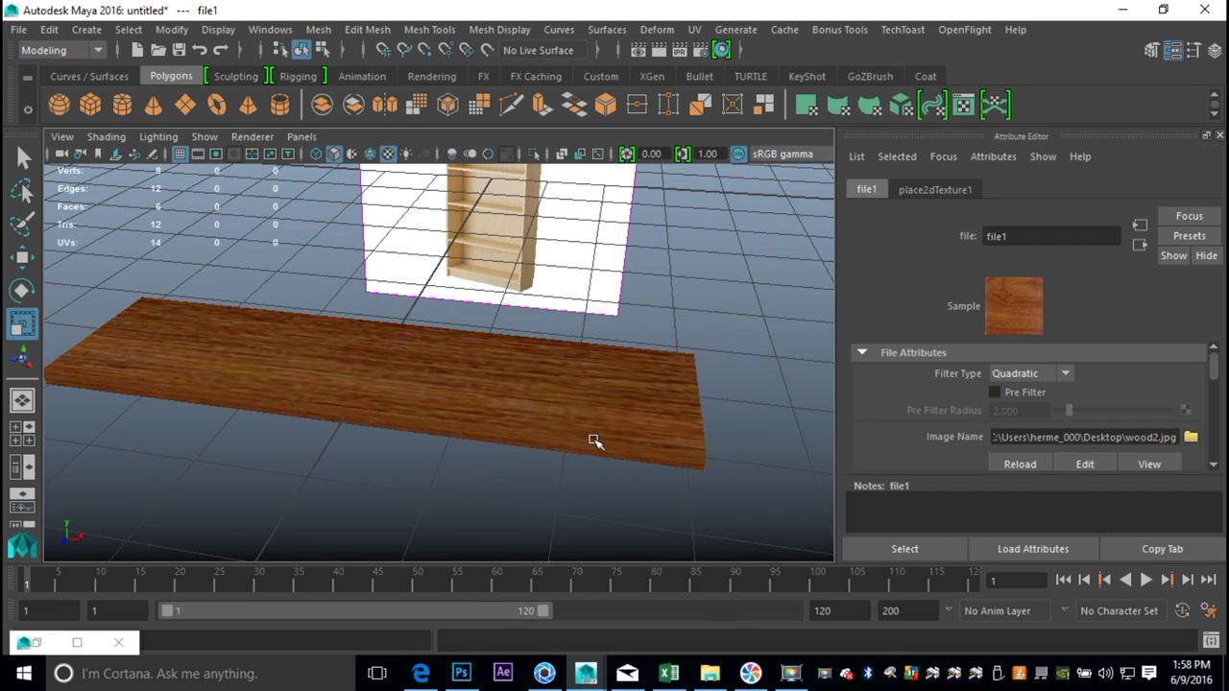
pyautogui.scroll(2, 590, 447)
pyautogui.scroll(-4, 598, 439)
# Step: Open the UV Editor for the board and place it beside the viewport so both can be seen
pyautogui.click(529, 380)
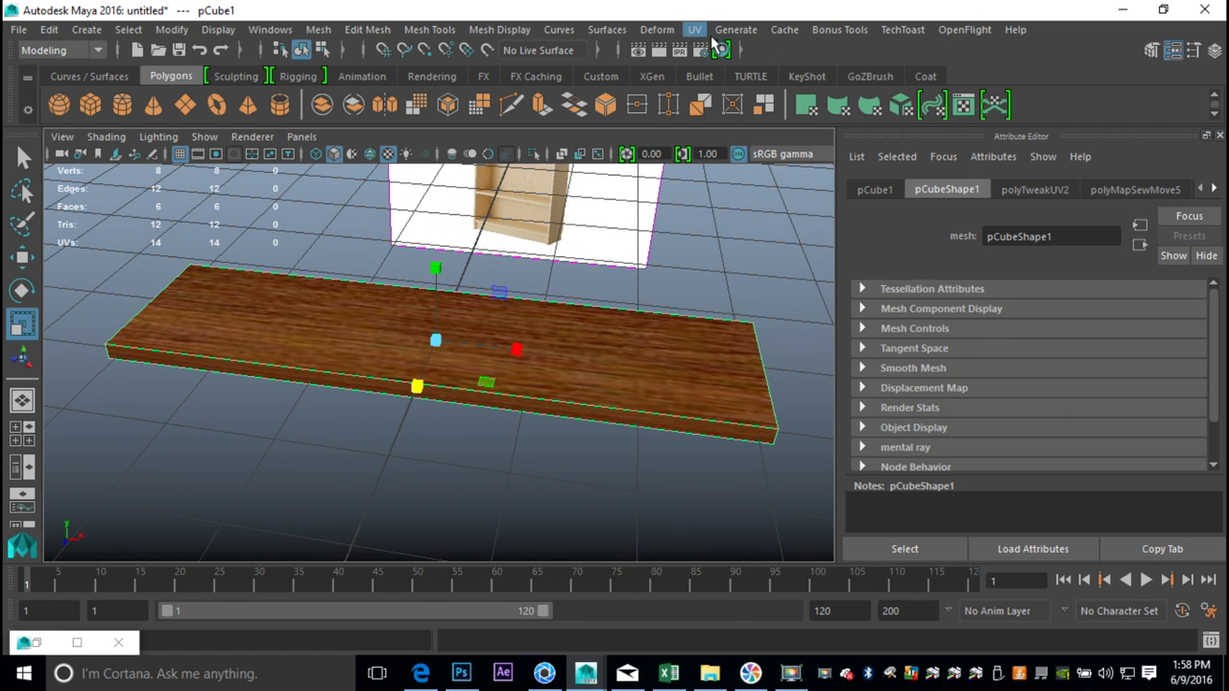
pyautogui.click(694, 30)
pyautogui.click(763, 40)
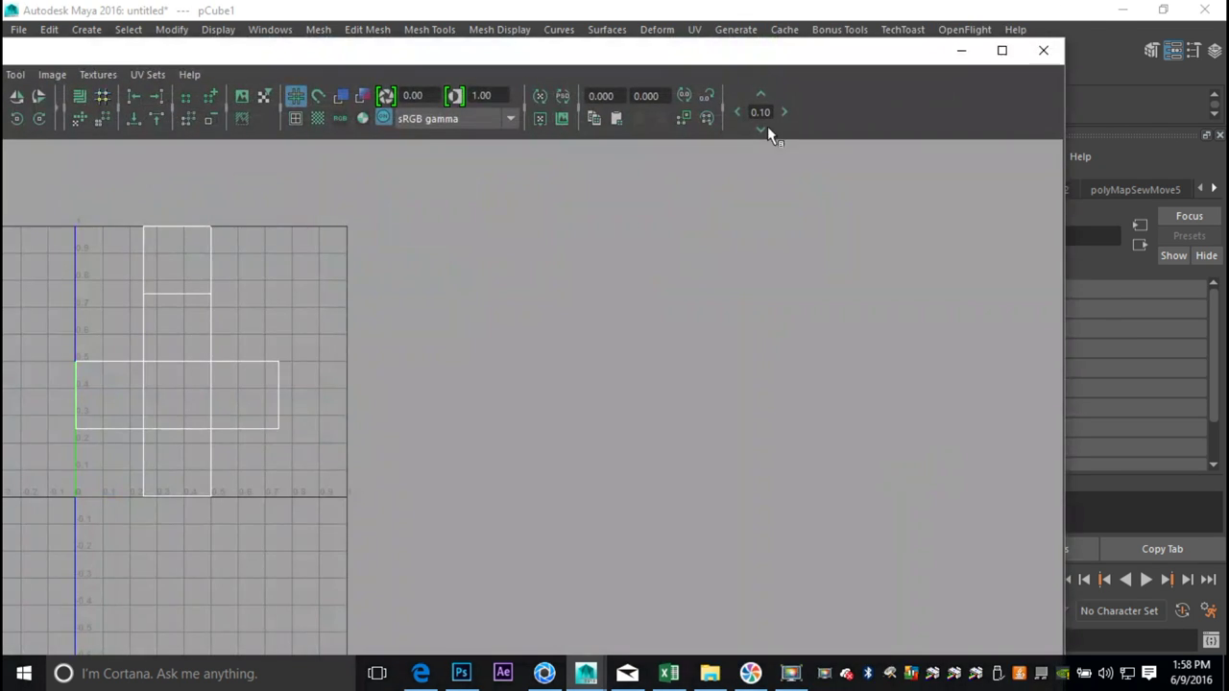
pyautogui.moveTo(286, 61); pyautogui.dragTo(1062, 47)
# Step: Examine the scale and direction of the wood grain on the board's top and front edge
pyautogui.scroll(-2, 540, 412)
pyautogui.scroll(4, 534, 411)
pyautogui.keyDown('alt'); pyautogui.moveTo(447, 332); pyautogui.dragTo(485, 345); pyautogui.keyUp('alt')
pyautogui.keyDown('alt'); pyautogui.moveTo(485, 346); pyautogui.dragTo(465, 349, button='middle'); pyautogui.keyUp('alt')
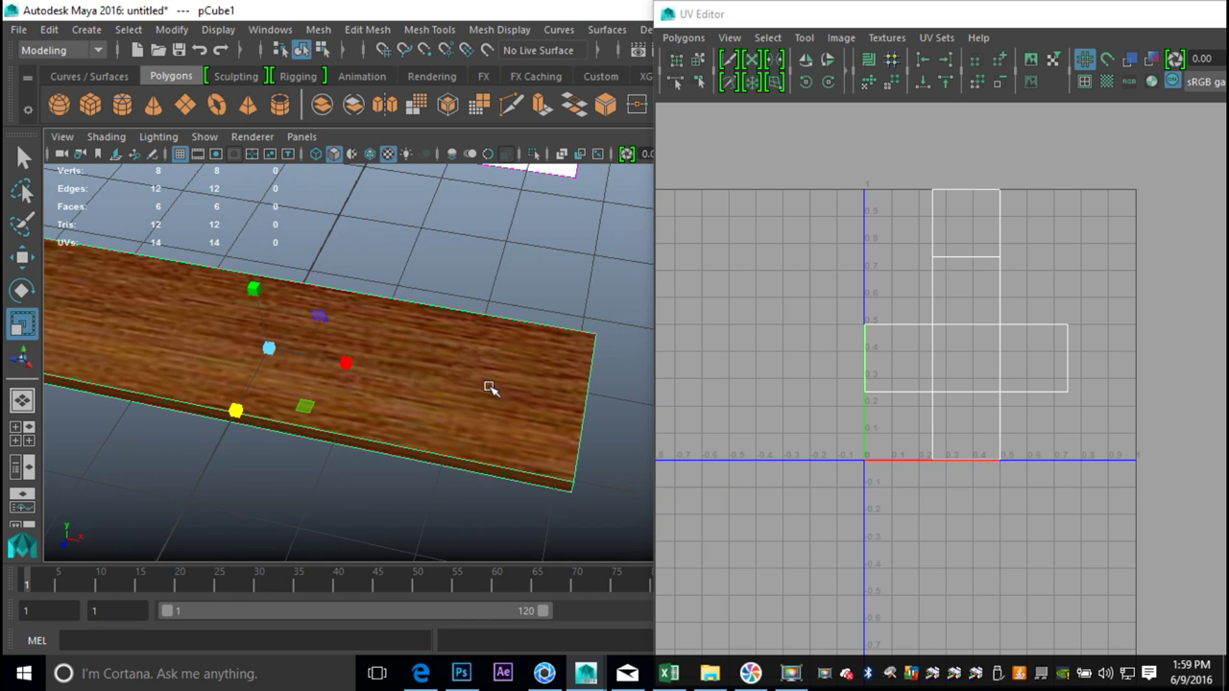
pyautogui.scroll(3, 506, 431)
pyautogui.scroll(-5, 508, 432)
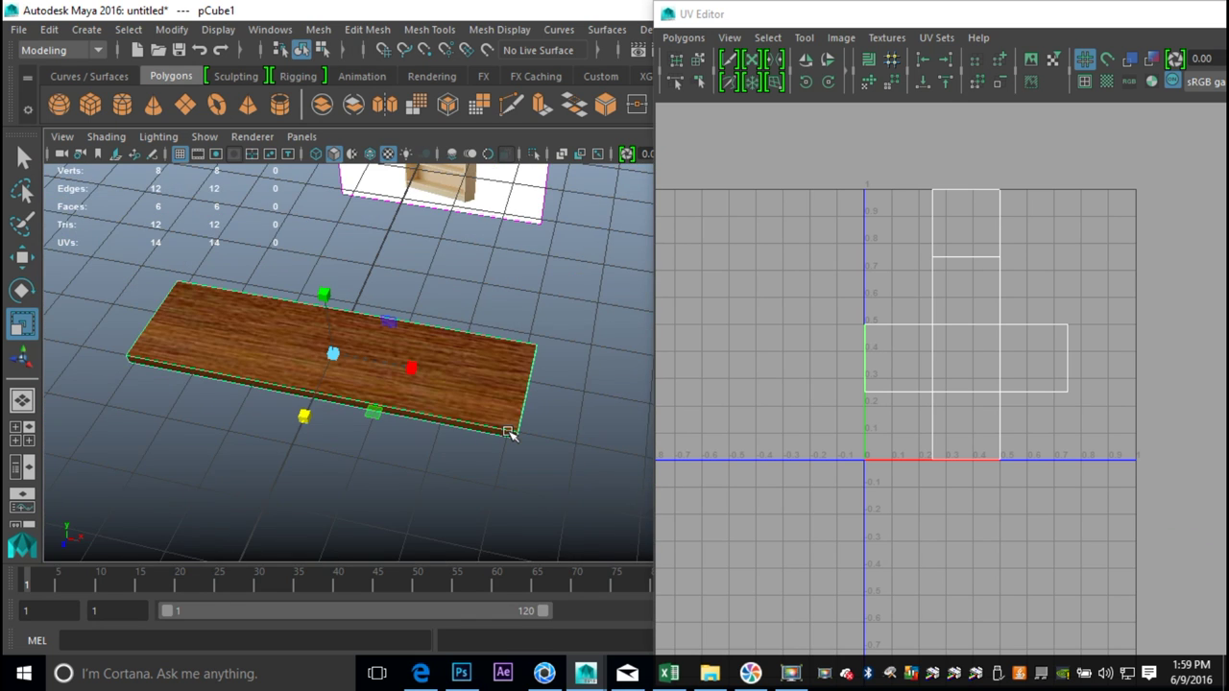
pyautogui.moveTo(483, 447)
pyautogui.keyDown('alt'); pyautogui.mouseDown()
pyautogui.moveTo(489, 419)
pyautogui.moveTo(486, 436)
pyautogui.mouseUp(); pyautogui.keyUp('alt')
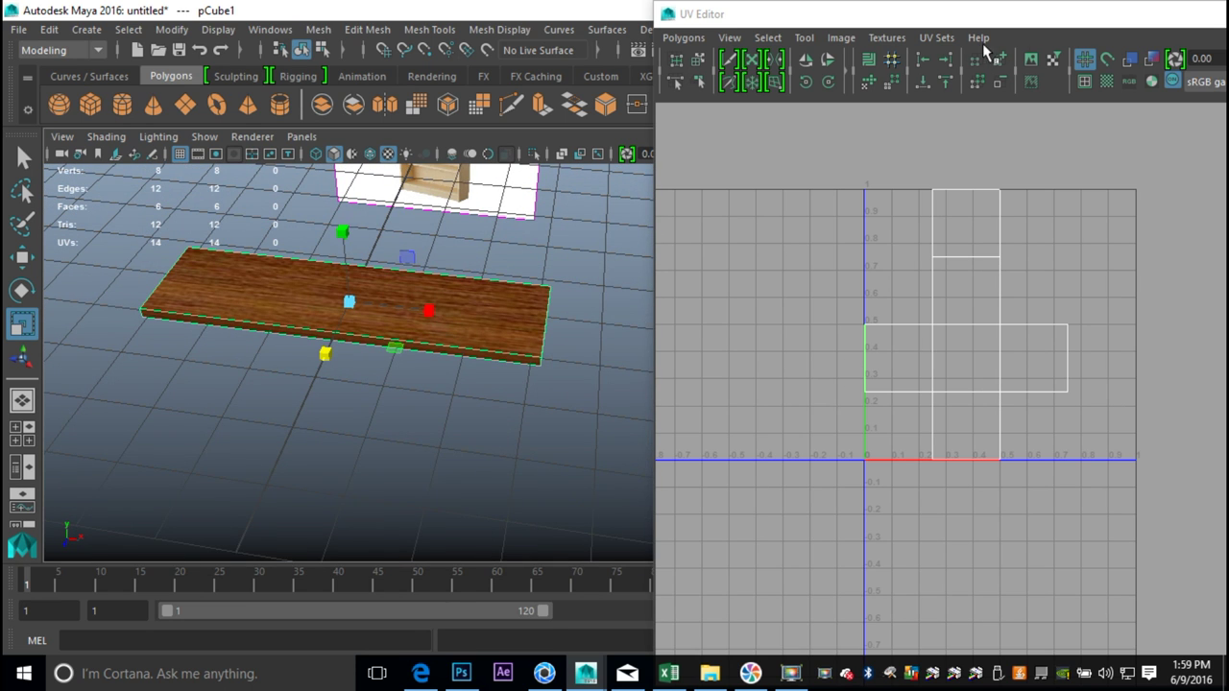
# Step: Minimize the UV Editor window to clear the 3D viewport
pyautogui.moveTo(1043, 21); pyautogui.dragTo(761, 72)
pyautogui.moveTo(1129, 83); pyautogui.dragTo(820, 109)
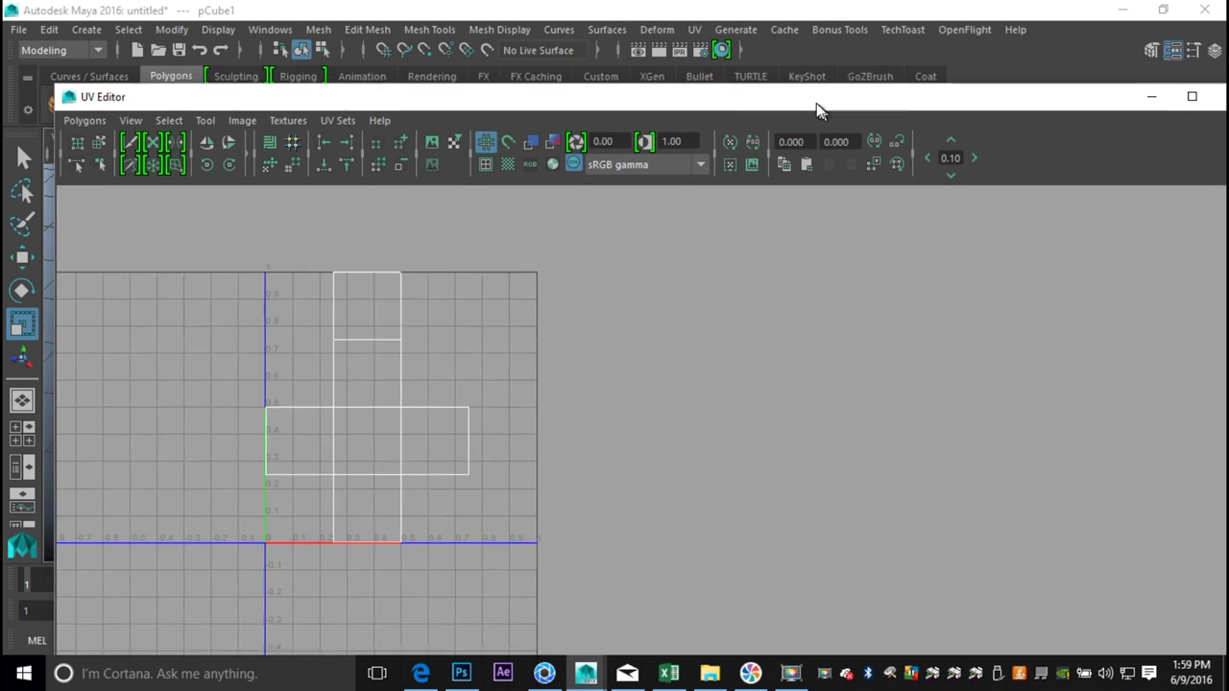
pyautogui.click(1133, 90)
# Step: Duplicate the textured shelf board and raise the copy vertically above the original by one shelf spacing
pyautogui.scroll(-4, 601, 310)
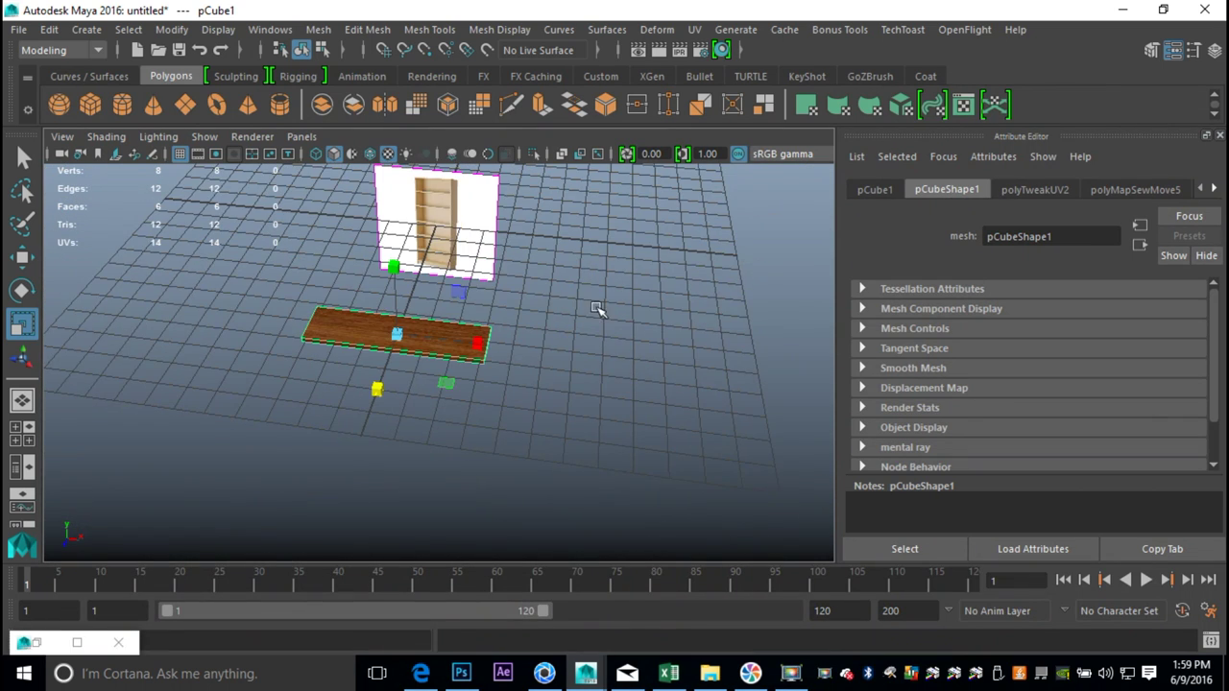
pyautogui.scroll(5, 601, 371)
pyautogui.keyDown('alt'); pyautogui.moveTo(595, 352); pyautogui.dragTo(605, 391, button='middle'); pyautogui.keyUp('alt')
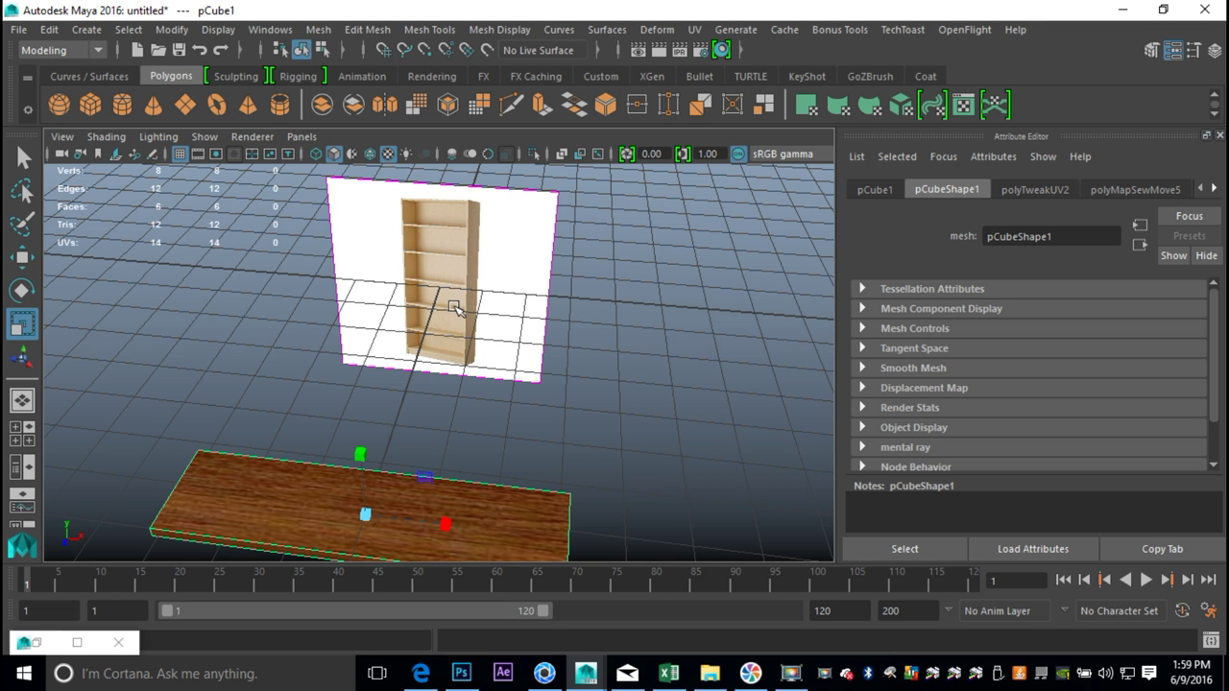
pyautogui.keyDown('alt'); pyautogui.moveTo(649, 436); pyautogui.dragTo(667, 324, button='middle'); pyautogui.keyUp('alt')
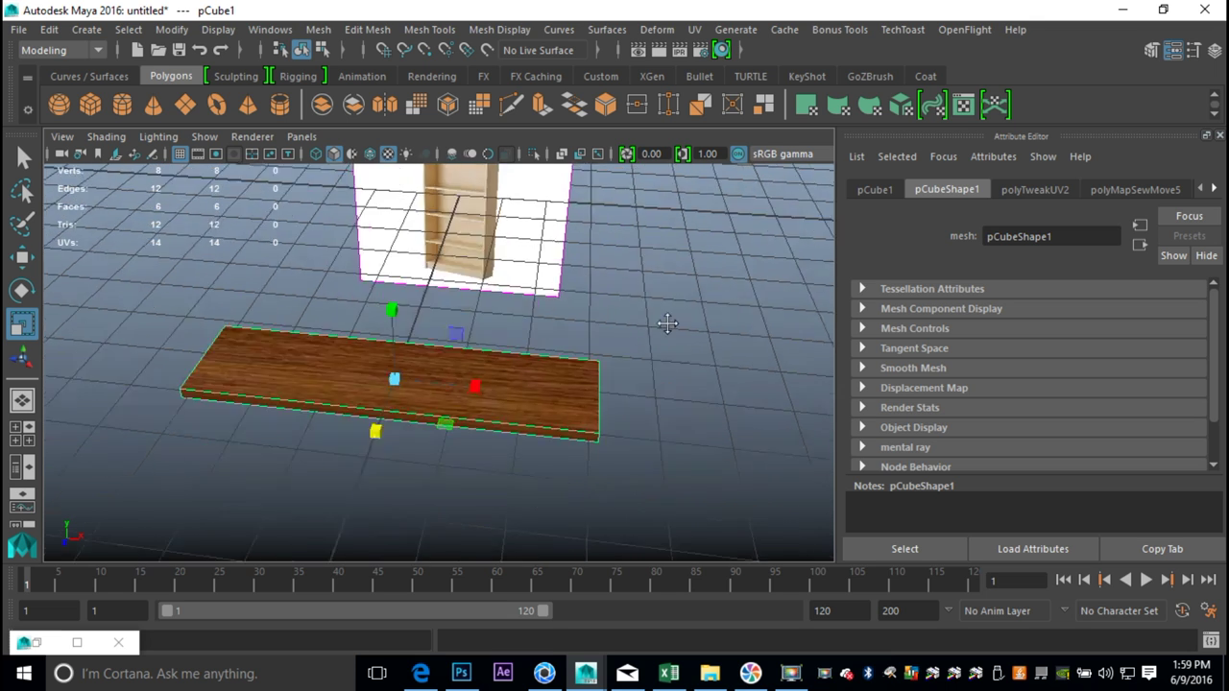
pyautogui.keyDown('alt'); pyautogui.moveTo(667, 323); pyautogui.dragTo(653, 356, button='right'); pyautogui.keyUp('alt')
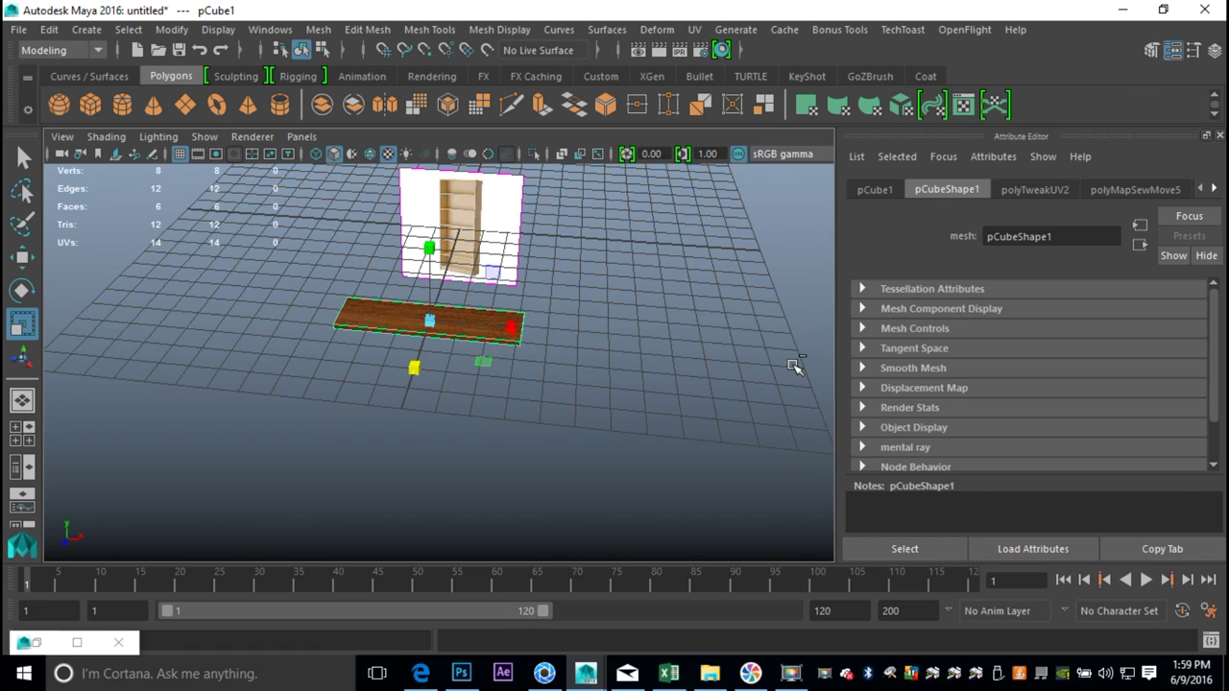
pyautogui.hotkey('ctrl', 'd')
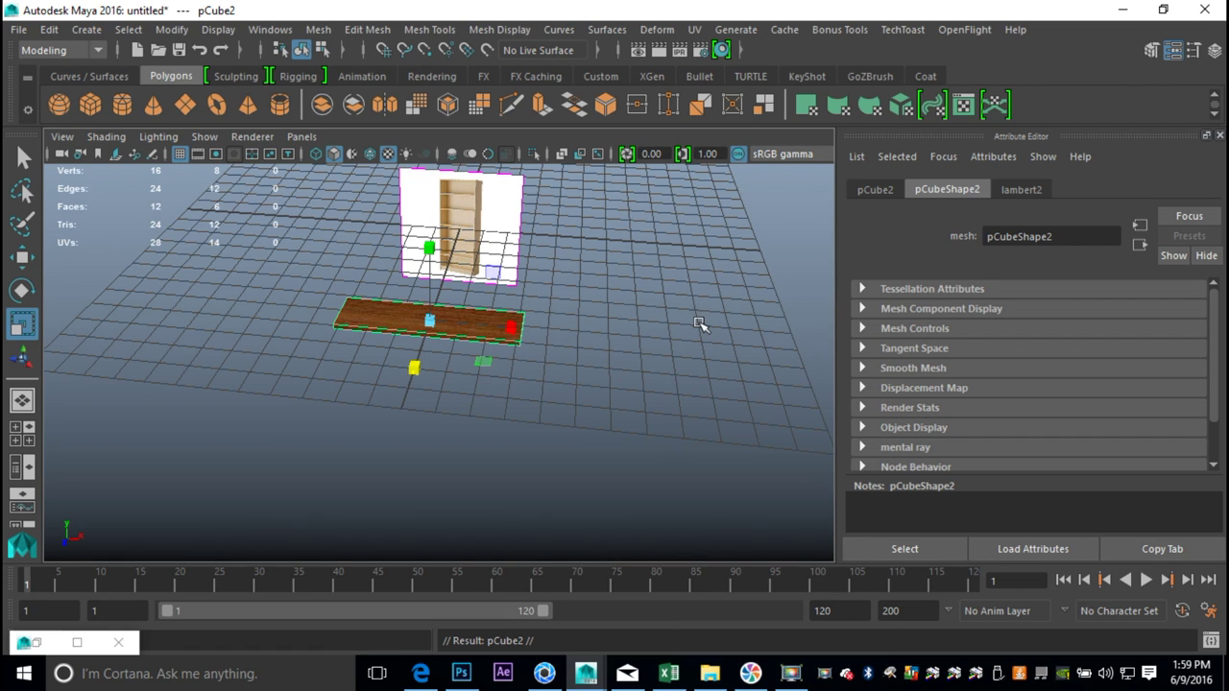
pyautogui.press('w')
pyautogui.moveTo(434, 245); pyautogui.dragTo(434, 195)
pyautogui.keyDown('alt'); pyautogui.moveTo(492, 221); pyautogui.dragTo(583, 461); pyautogui.keyUp('alt')
pyautogui.moveTo(413, 221); pyautogui.dragTo(416, 213)
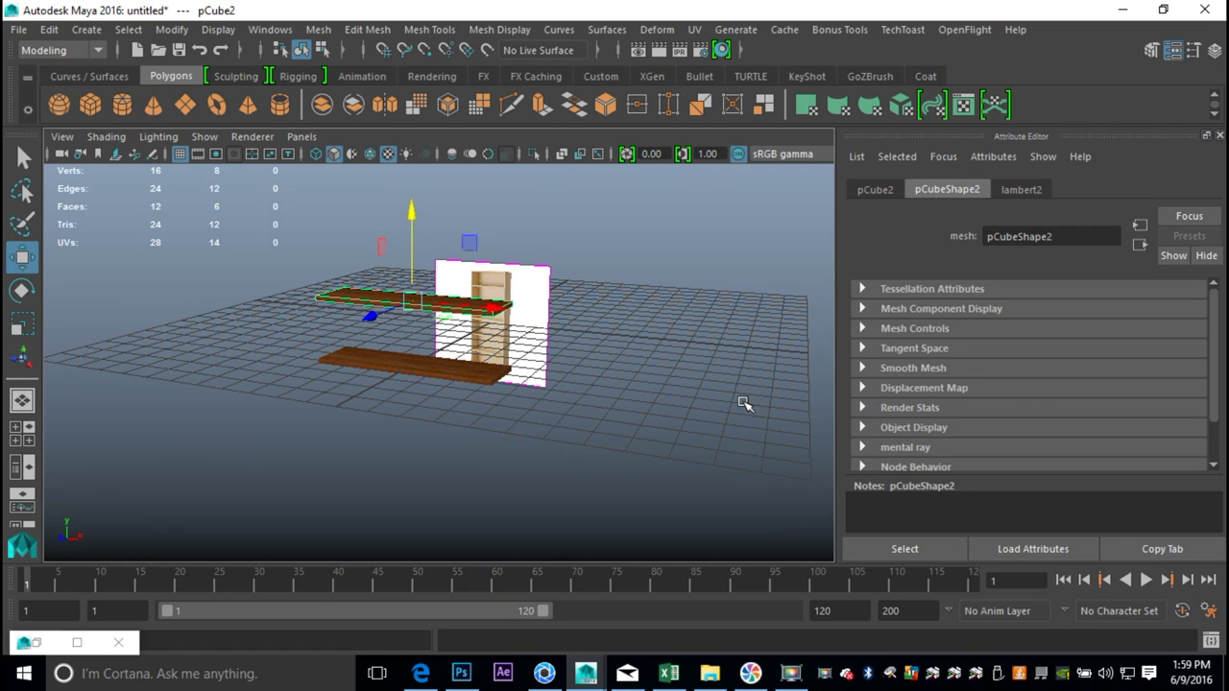
# Step: Repeat the duplication with the same vertical offset until the stack has eight shelf boards
pyautogui.scroll(-5, 744, 404)
pyautogui.scroll(3, 743, 406)
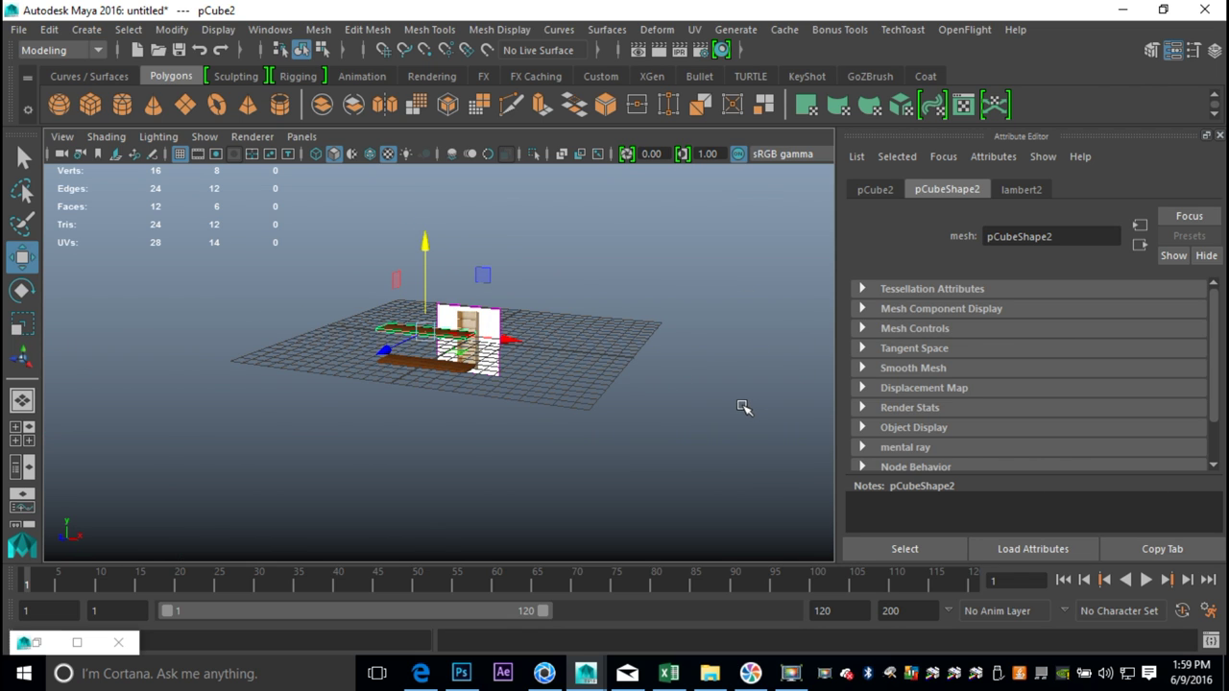
pyautogui.hotkey('shift', 'd')
pyautogui.hotkey('shift', 'd')
pyautogui.hotkey('shift', 'd')
pyautogui.hotkey('shift', 'd')
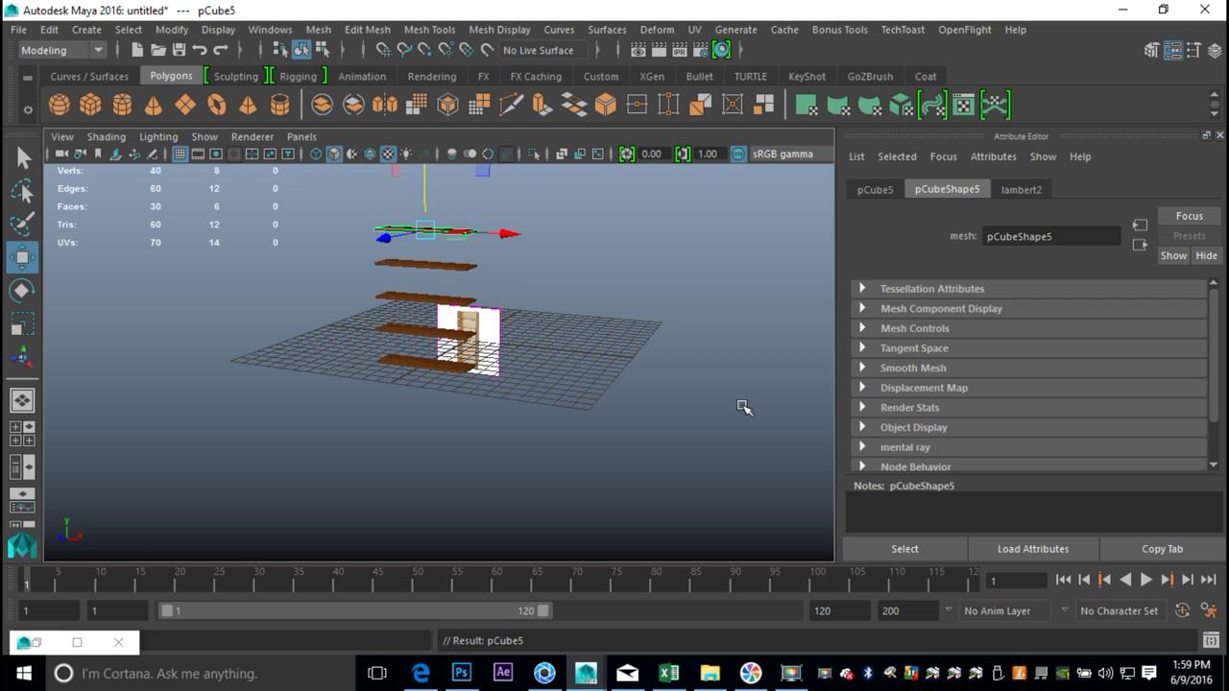
pyautogui.hotkey('shift', 'd')
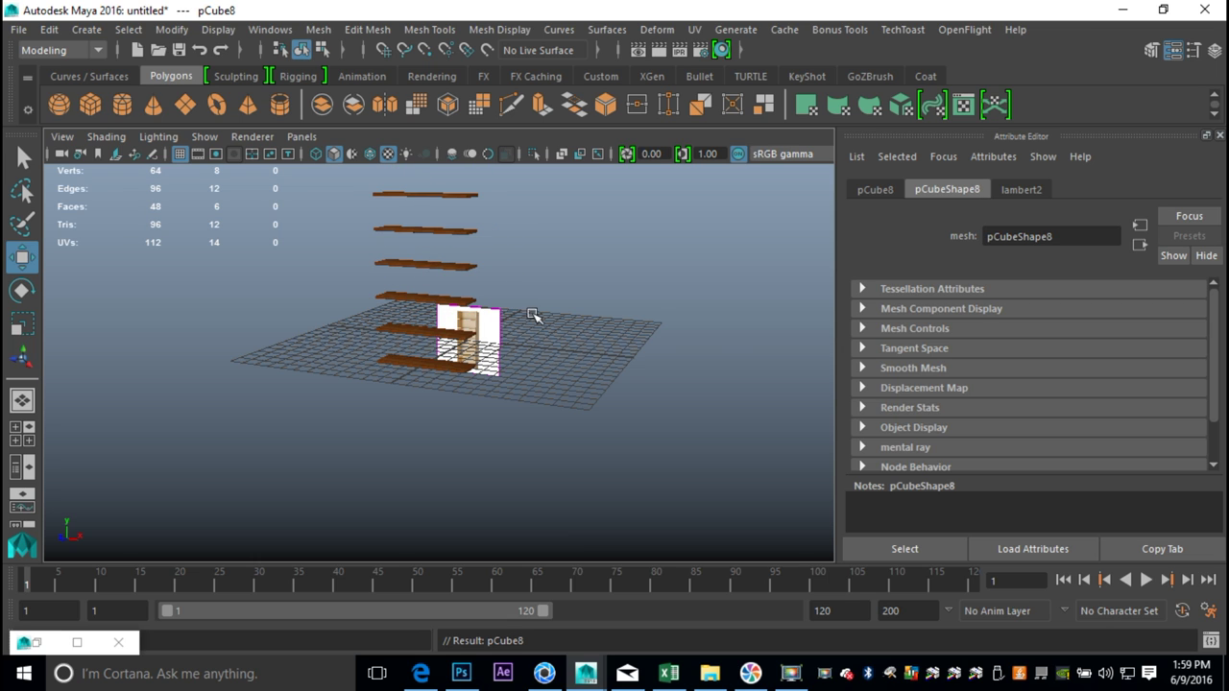
# Step: Compare the number of shelves with the reference bookshelf and delete the topmost board of the stack
pyautogui.scroll(-5, 526, 324)
pyautogui.keyDown('alt'); pyautogui.moveTo(512, 401); pyautogui.dragTo(652, 404, button='middle'); pyautogui.keyUp('alt')
pyautogui.click(605, 495)
pyautogui.scroll(5, 652, 405)
pyautogui.keyDown('alt'); pyautogui.moveTo(652, 414); pyautogui.dragTo(572, 511); pyautogui.keyUp('alt')
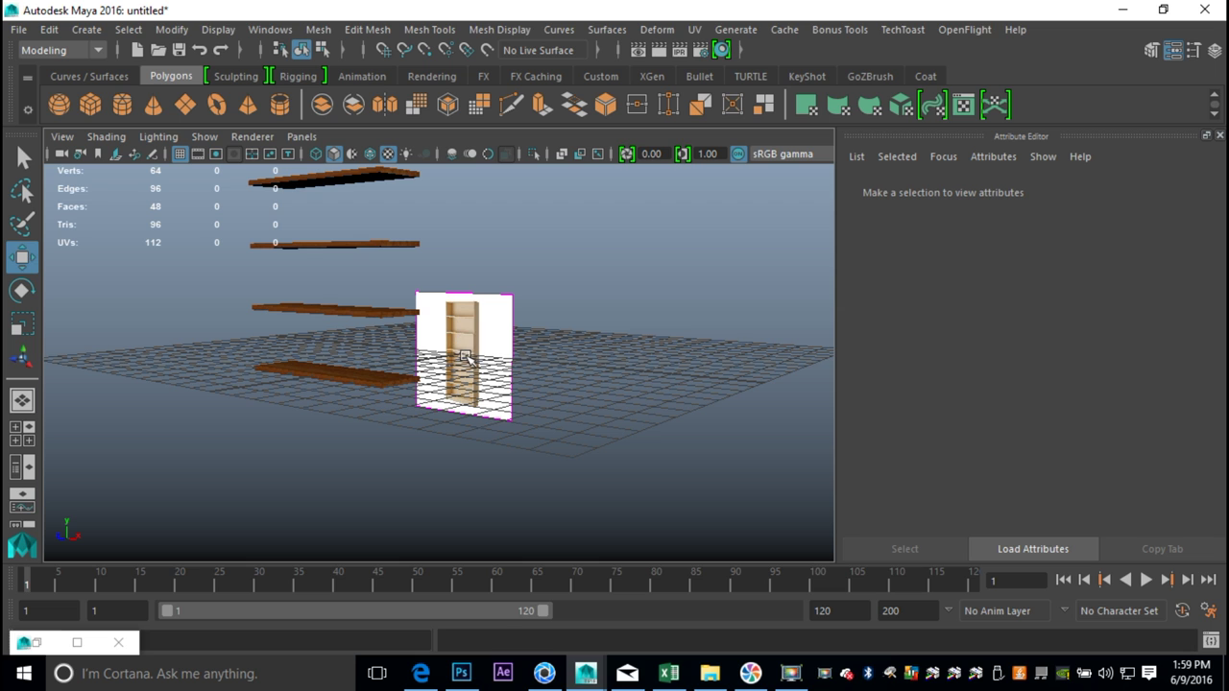
pyautogui.scroll(6, 463, 394)
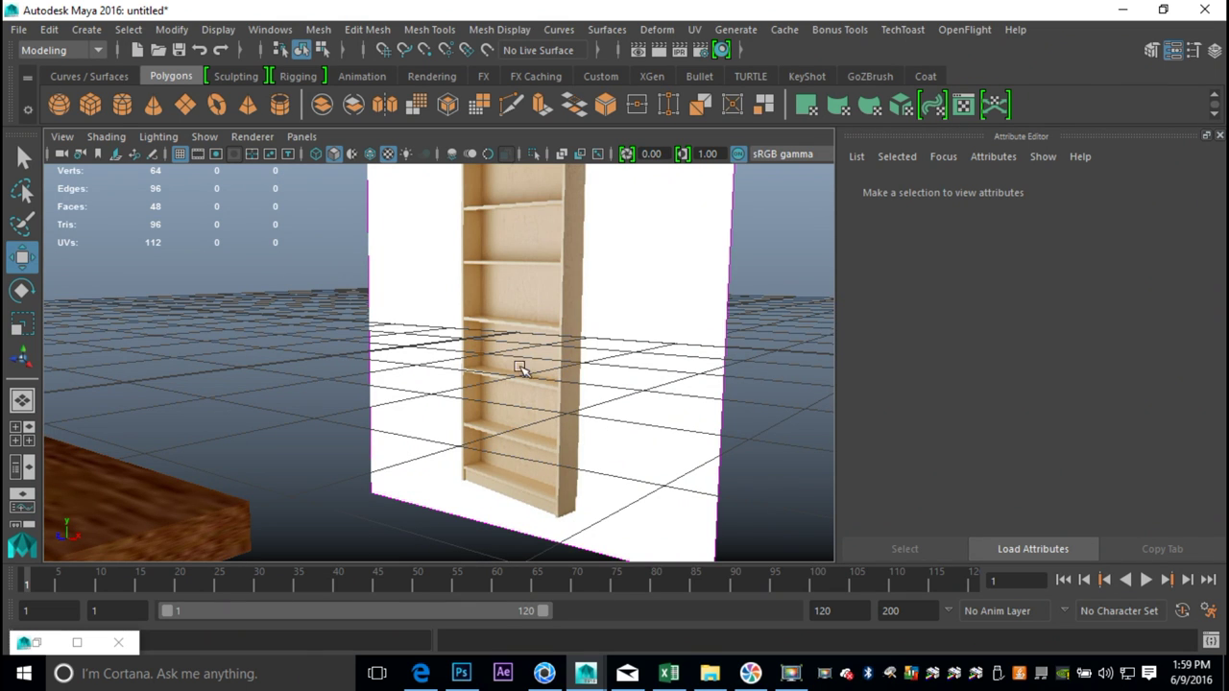
pyautogui.keyDown('alt'); pyautogui.moveTo(635, 304); pyautogui.dragTo(632, 373, button='middle'); pyautogui.keyUp('alt')
pyautogui.scroll(-8, 590, 359)
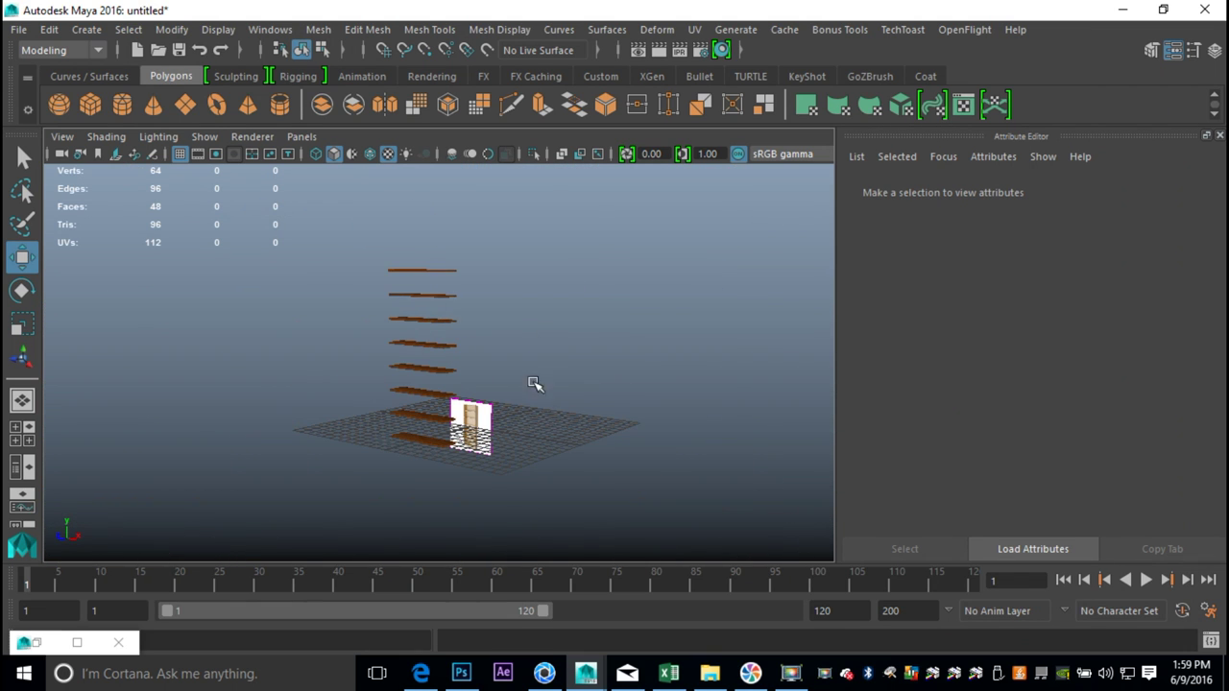
pyautogui.click(439, 270)
pyautogui.press('Delete')
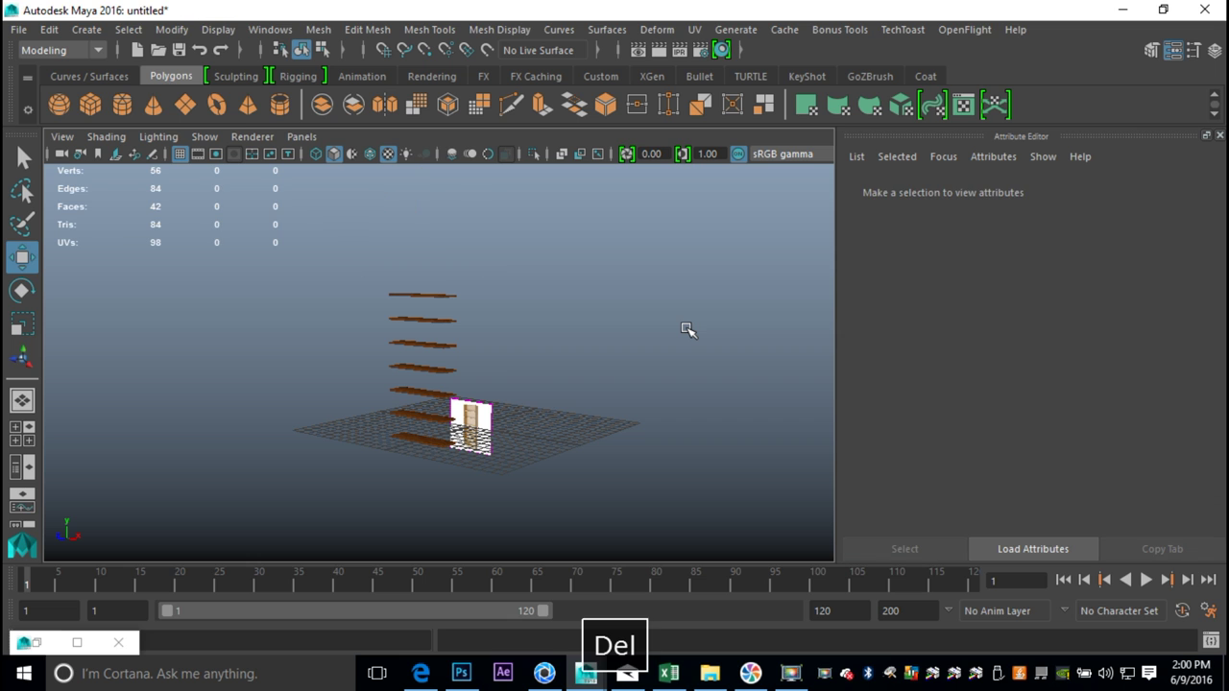
# Step: Duplicate the top shelf and rotate the copy about 90 degrees around Z so it stands upright
pyautogui.scroll(2, 540, 416)
pyautogui.keyDown('alt'); pyautogui.moveTo(570, 485); pyautogui.dragTo(548, 460, button='middle'); pyautogui.keyUp('alt')
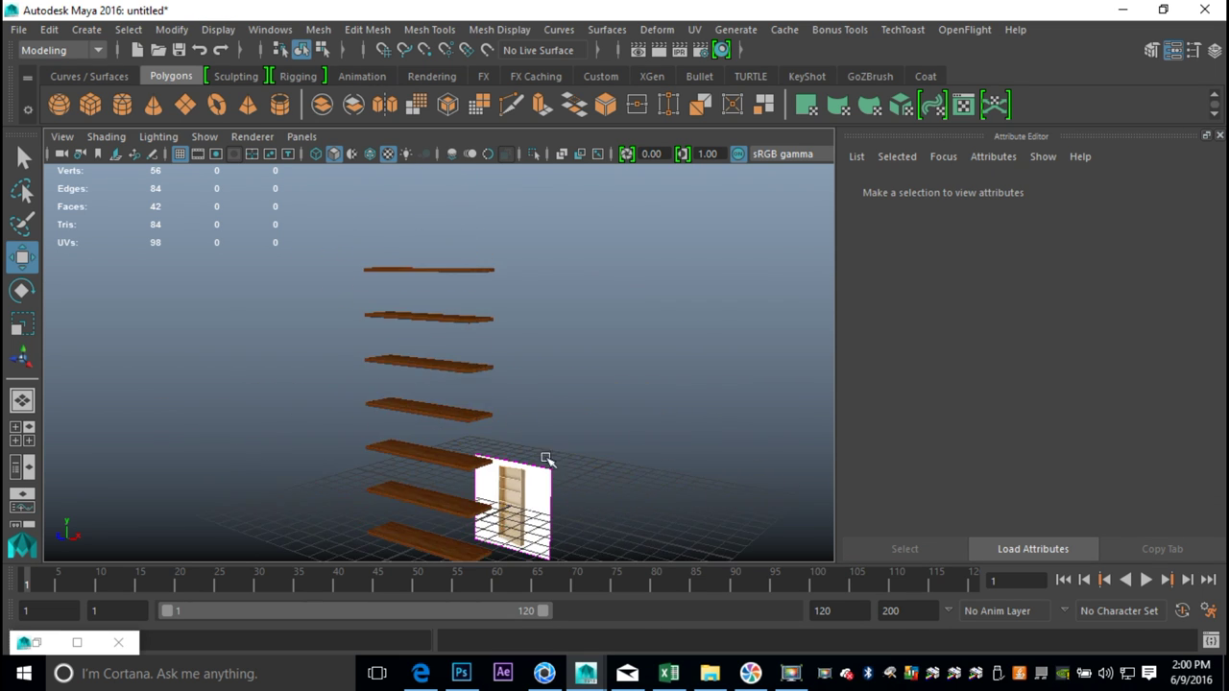
pyautogui.click(464, 277)
pyautogui.keyDown('alt'); pyautogui.moveTo(628, 343); pyautogui.dragTo(684, 446); pyautogui.keyUp('alt')
pyautogui.hotkey('ctrl', 'd')
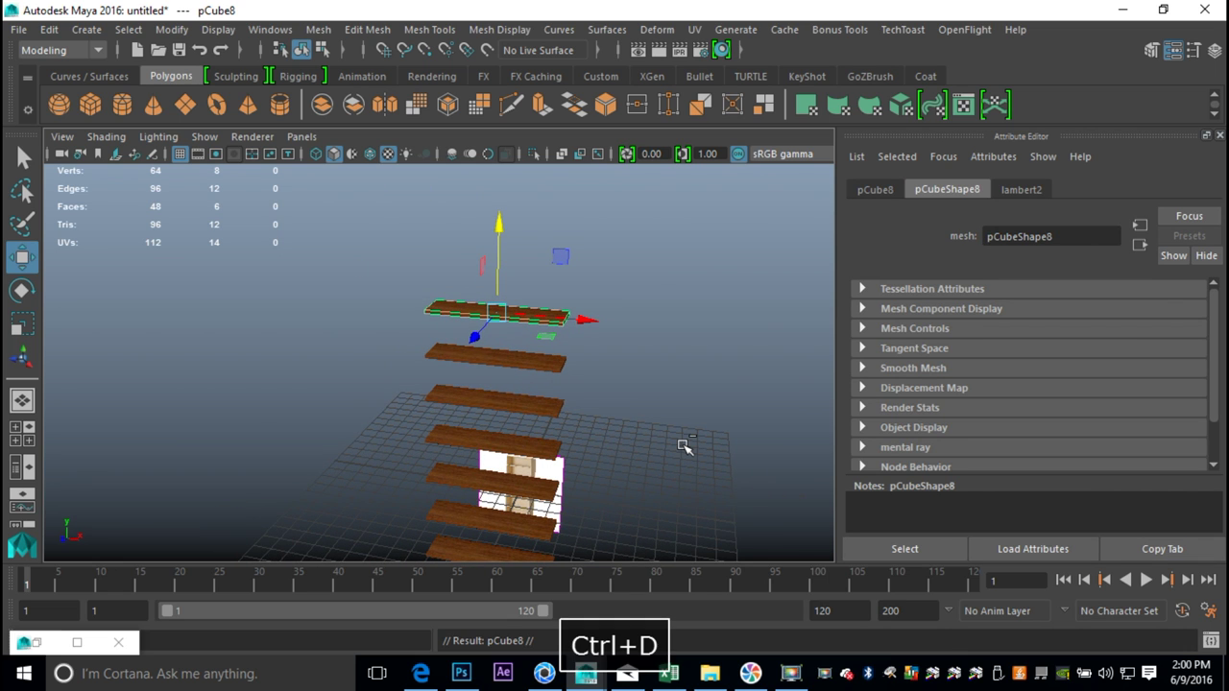
pyautogui.press('e')
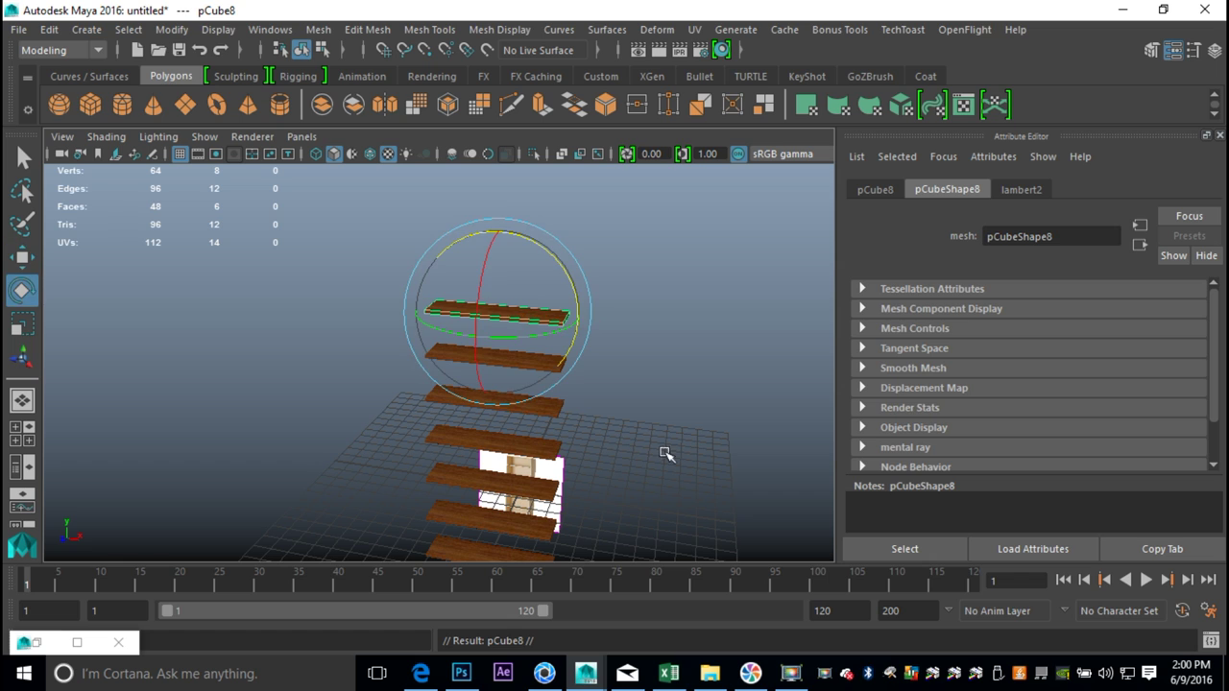
pyautogui.moveTo(541, 250); pyautogui.dragTo(607, 344)
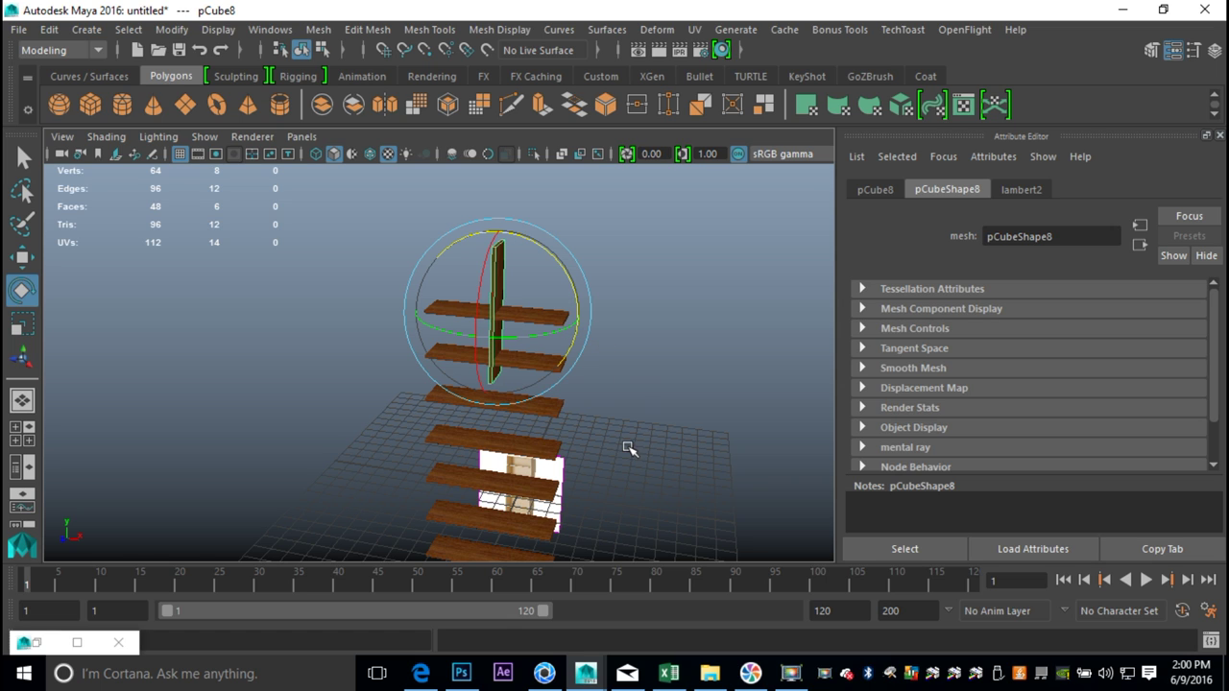
# Step: Move the upright panel along X until its inner face meets the shelves' right ends, using the wireframe top view
pyautogui.press('w')
pyautogui.moveTo(587, 324); pyautogui.dragTo(662, 332)
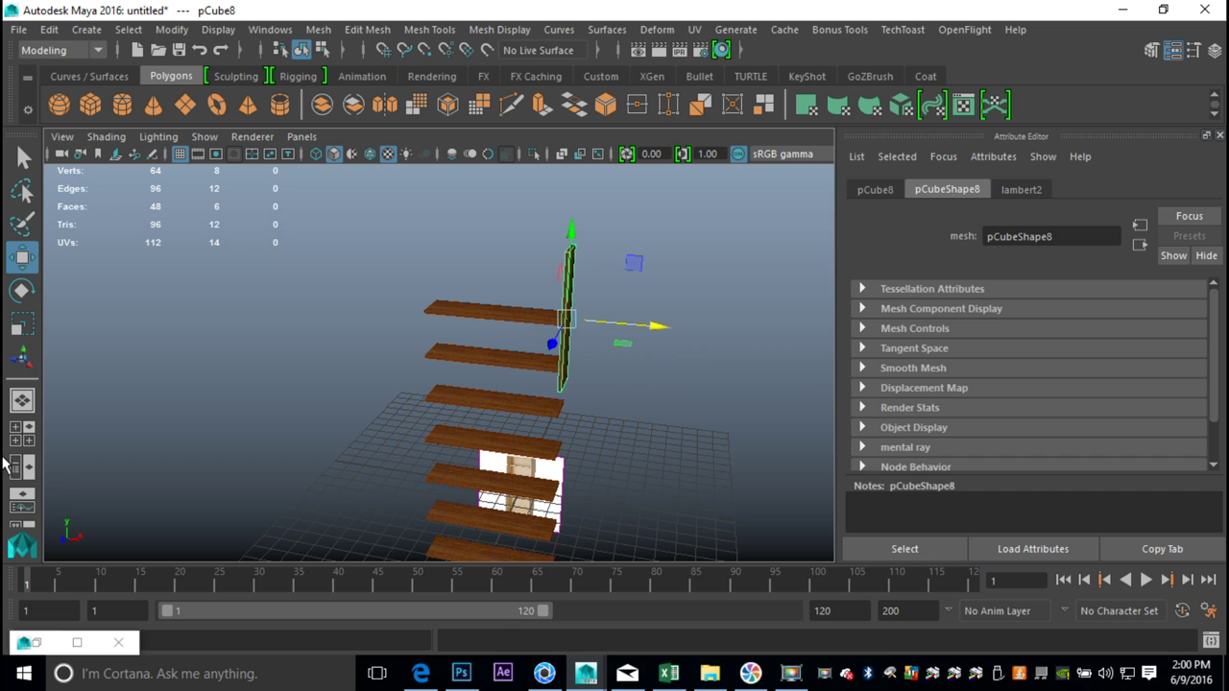
pyautogui.click(29, 437)
pyautogui.press('space')
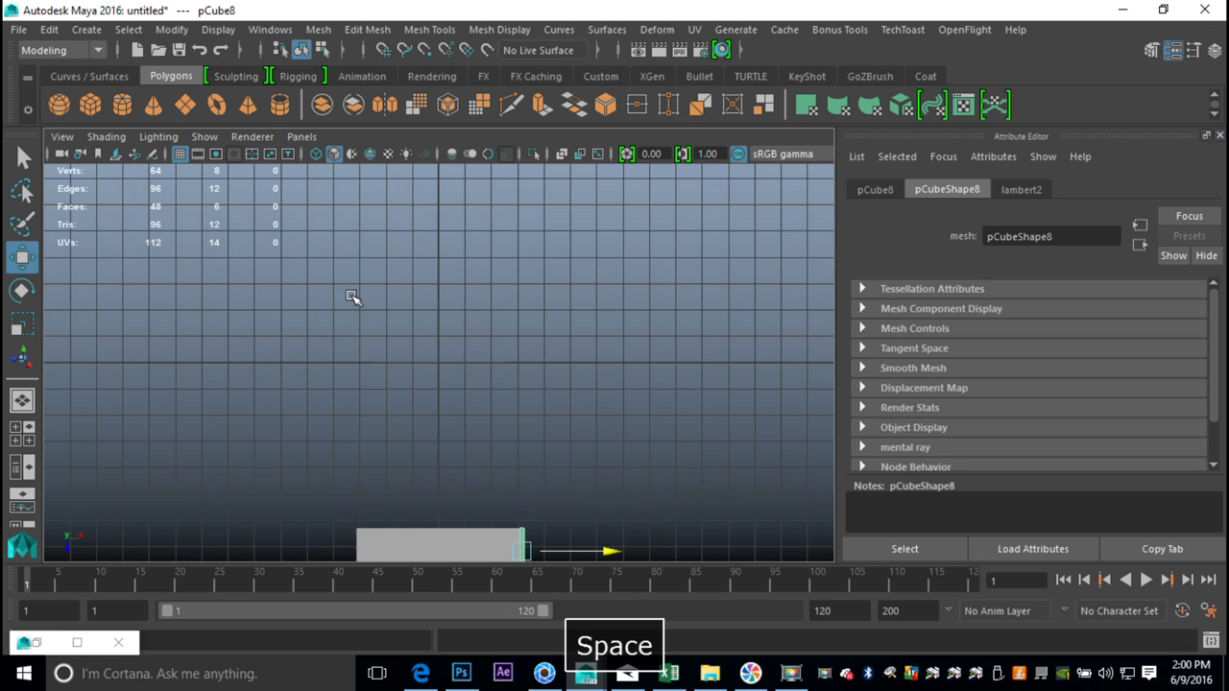
pyautogui.press('f')
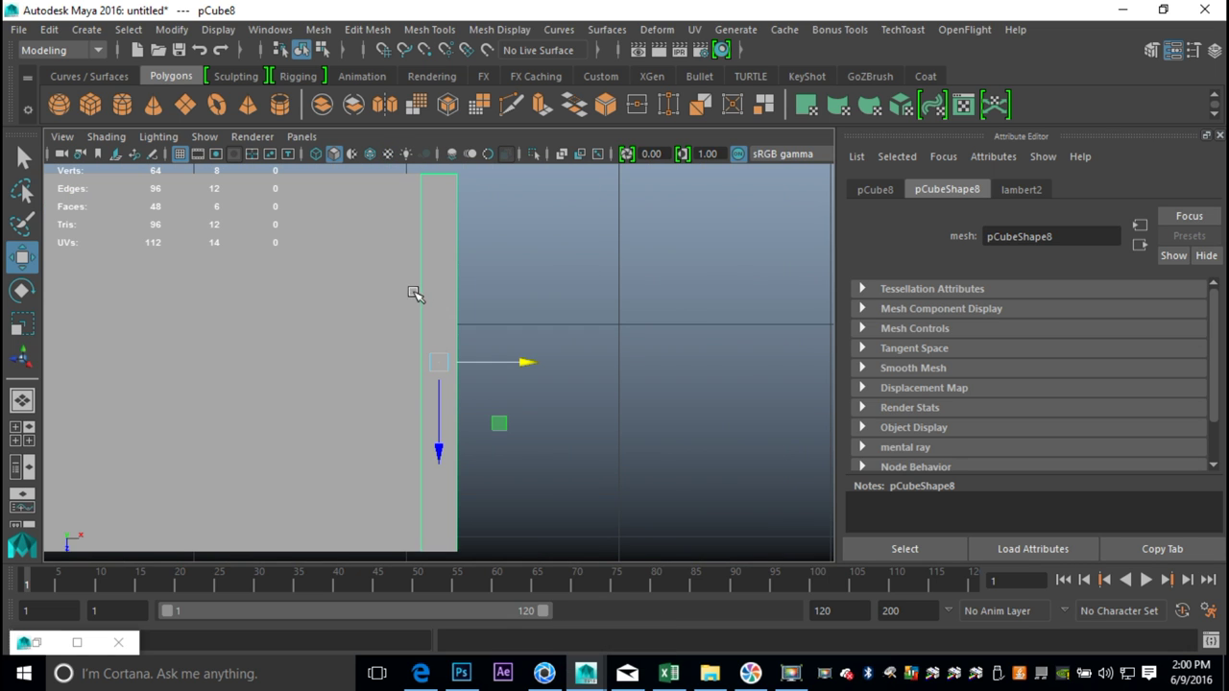
pyautogui.press('4')
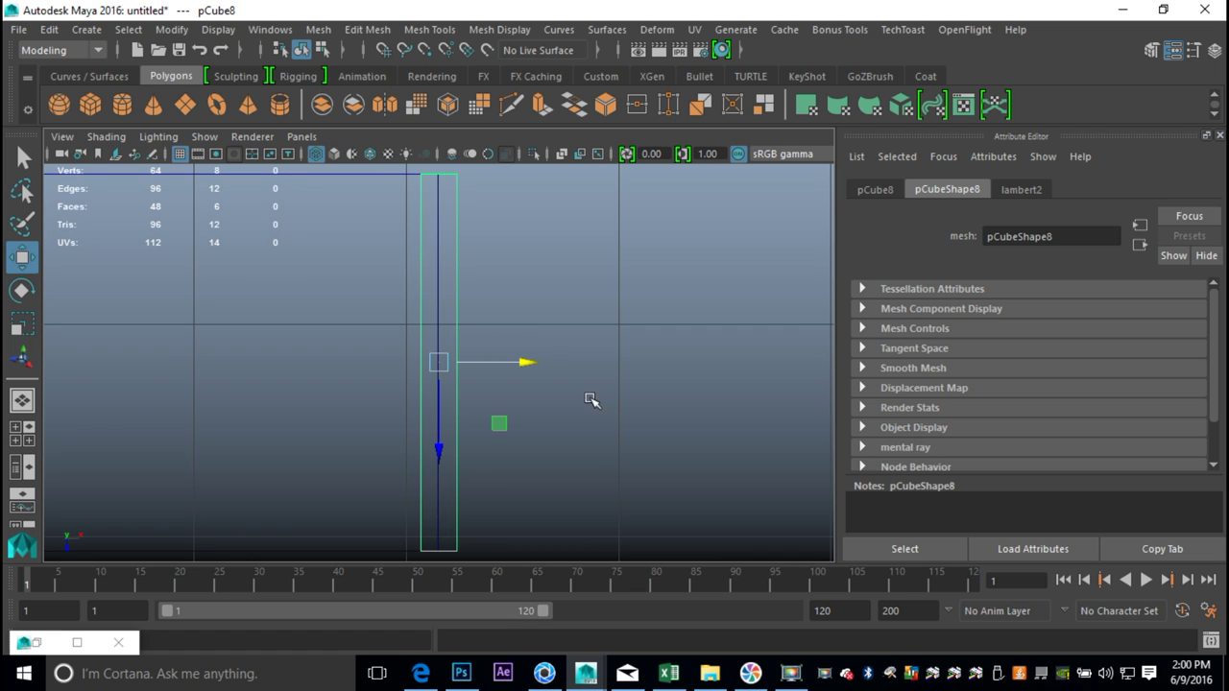
pyautogui.moveTo(531, 363); pyautogui.dragTo(548, 362)
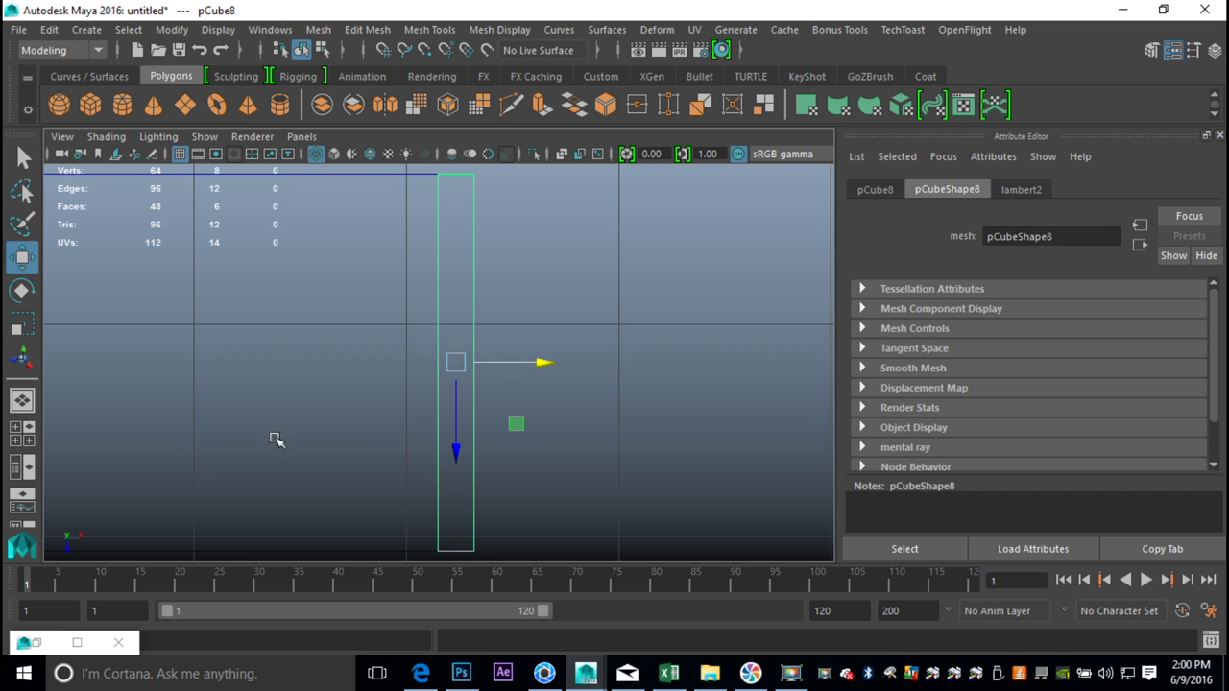
# Step: Lower the upright panel until its top edge aligns with the top shelf's upper surface in the wireframe side view
pyautogui.click(16, 428)
pyautogui.press('space')
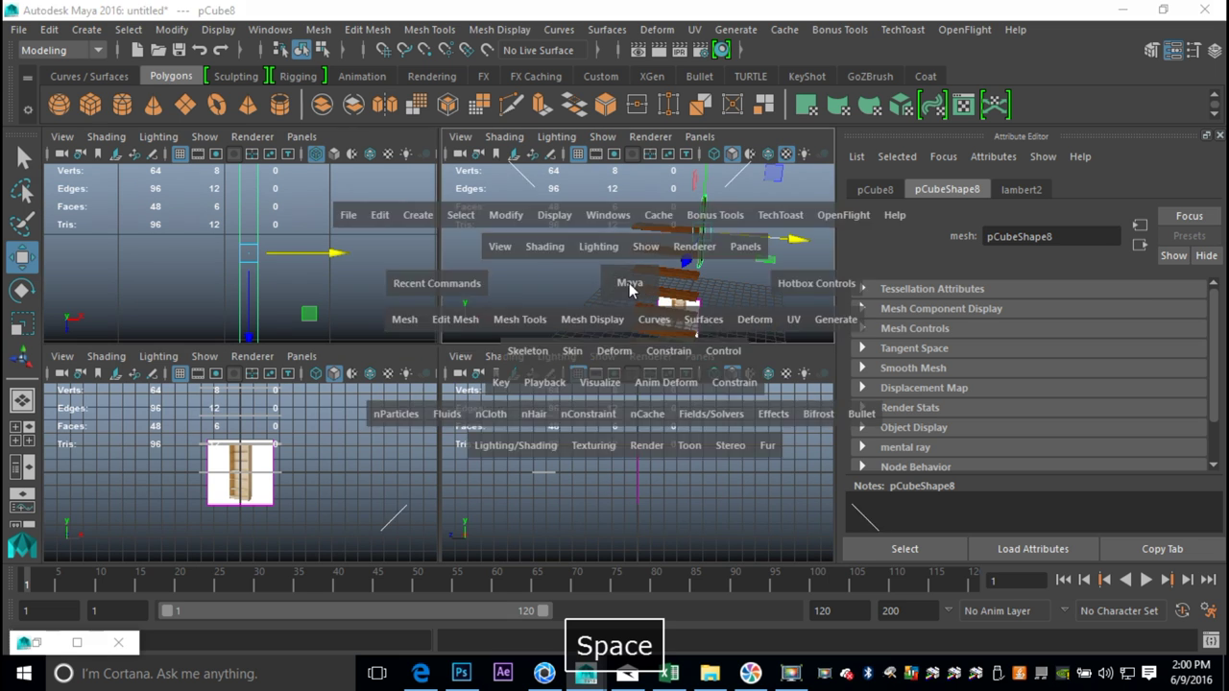
pyautogui.moveTo(684, 358)
pyautogui.keyDown('alt'); pyautogui.mouseDown()
pyautogui.moveTo(614, 340)
pyautogui.moveTo(666, 342)
pyautogui.moveTo(667, 366)
pyautogui.mouseUp(); pyautogui.keyUp('alt')
pyautogui.moveTo(563, 279); pyautogui.dragTo(574, 337)
pyautogui.click(23, 438)
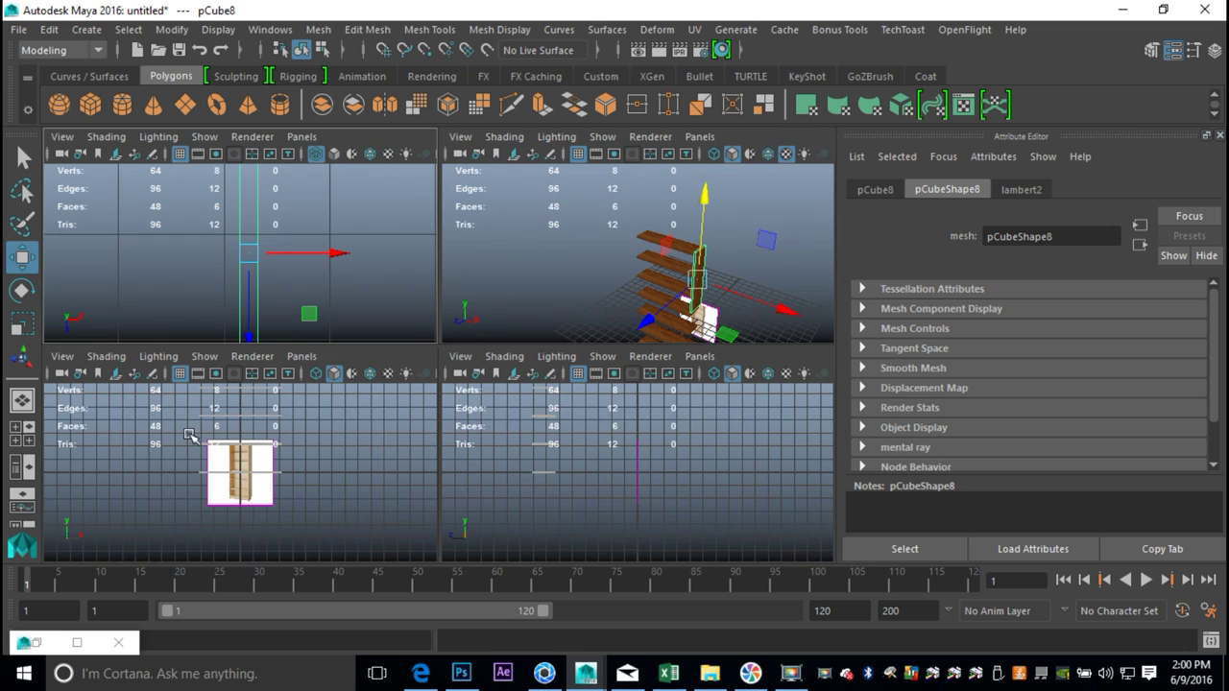
pyautogui.press('f')
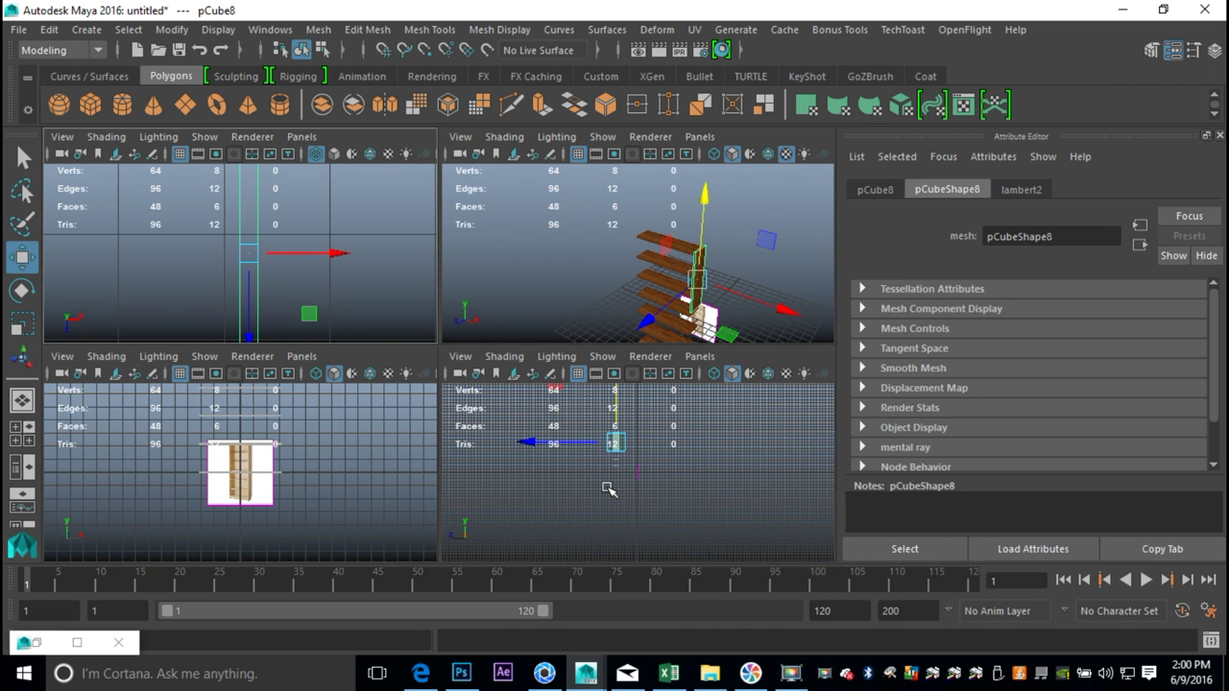
pyautogui.press('space')
pyautogui.press('f')
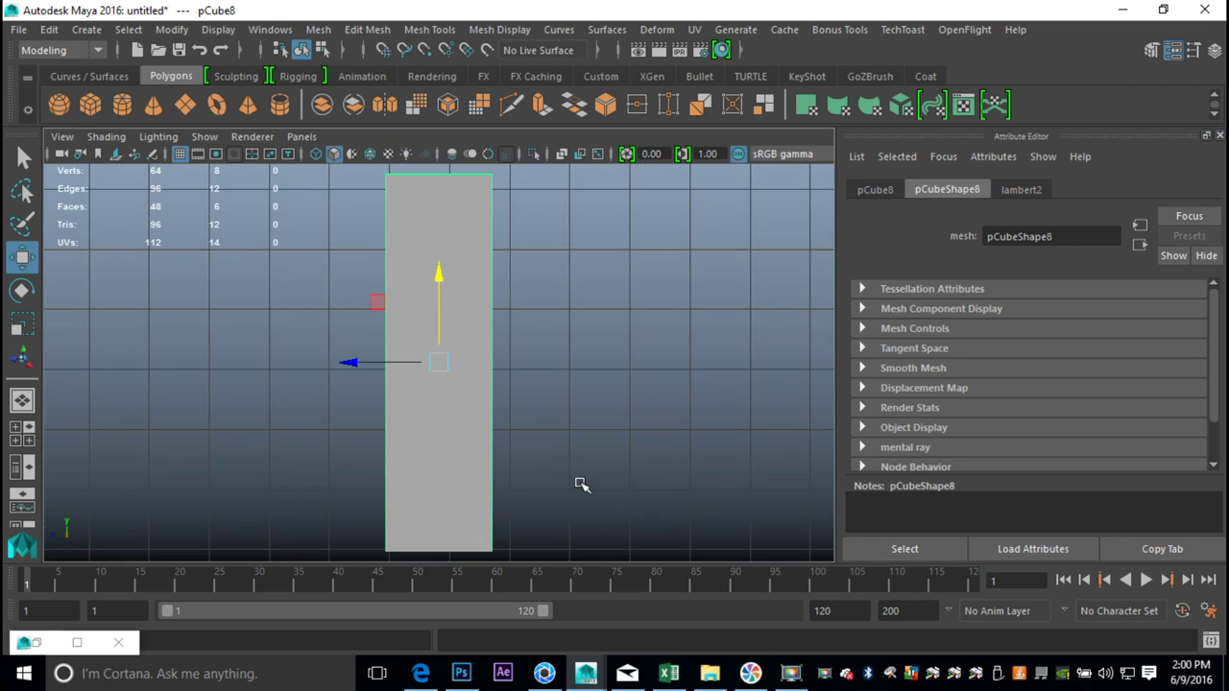
pyautogui.press('4')
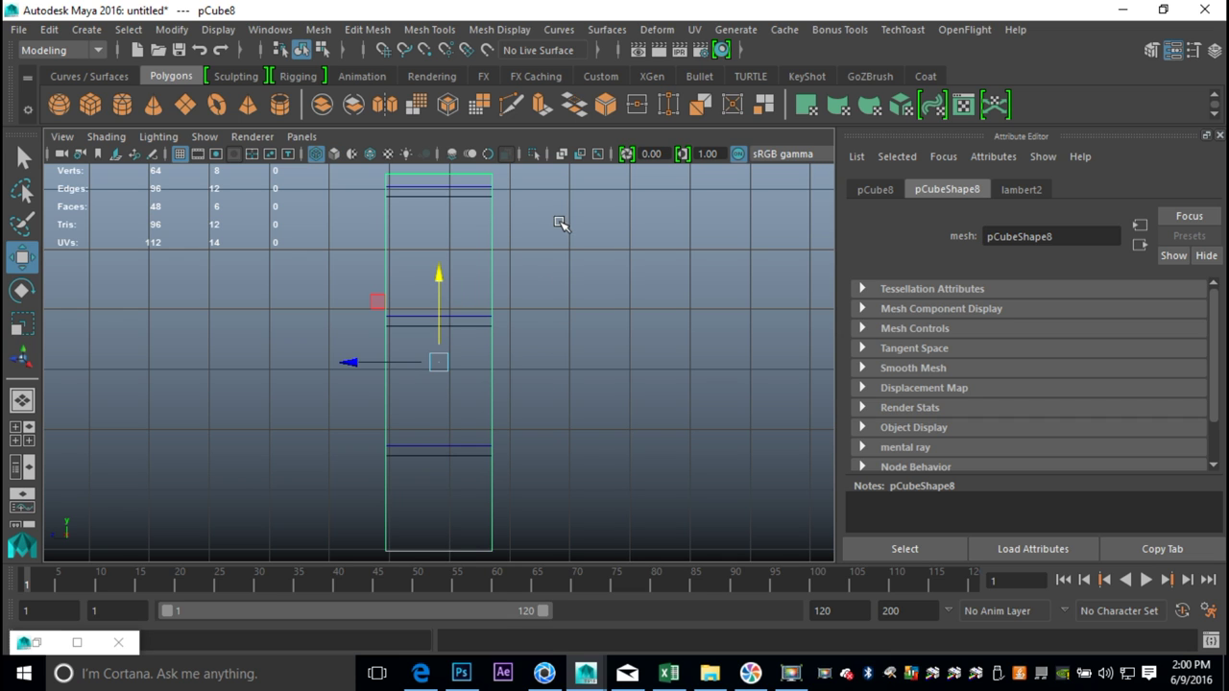
pyautogui.keyDown('alt'); pyautogui.moveTo(566, 226); pyautogui.dragTo(581, 358, button='middle'); pyautogui.keyUp('alt')
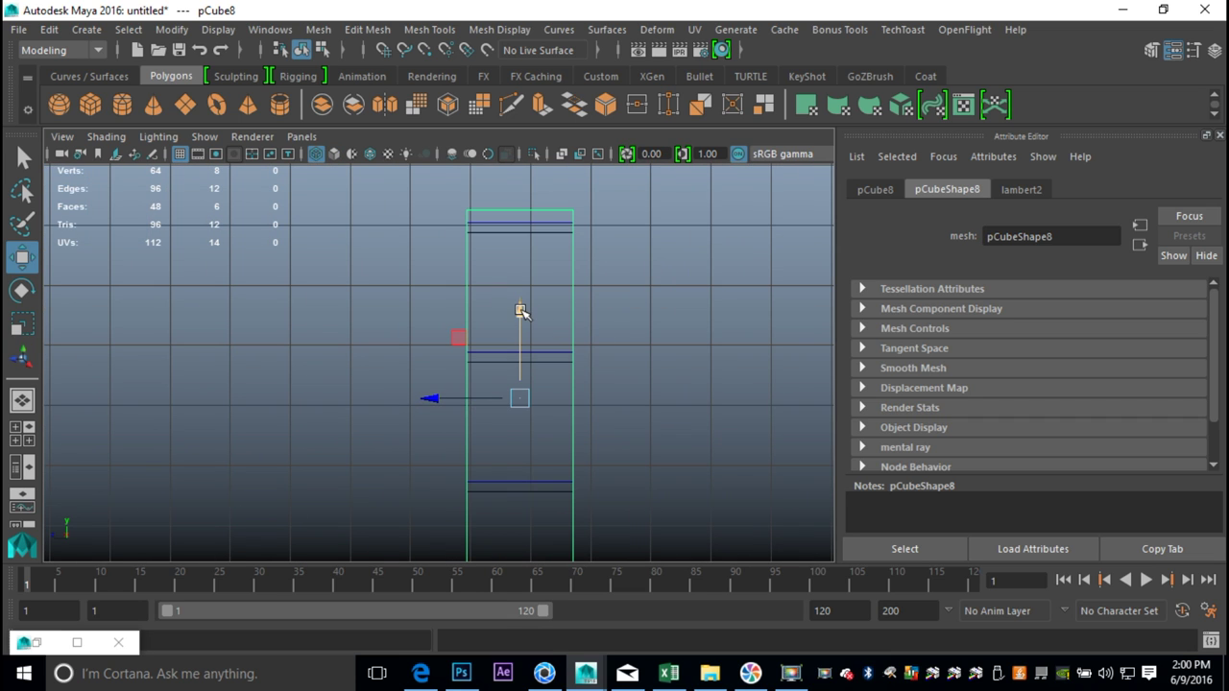
pyautogui.moveTo(519, 308); pyautogui.dragTo(521, 322)
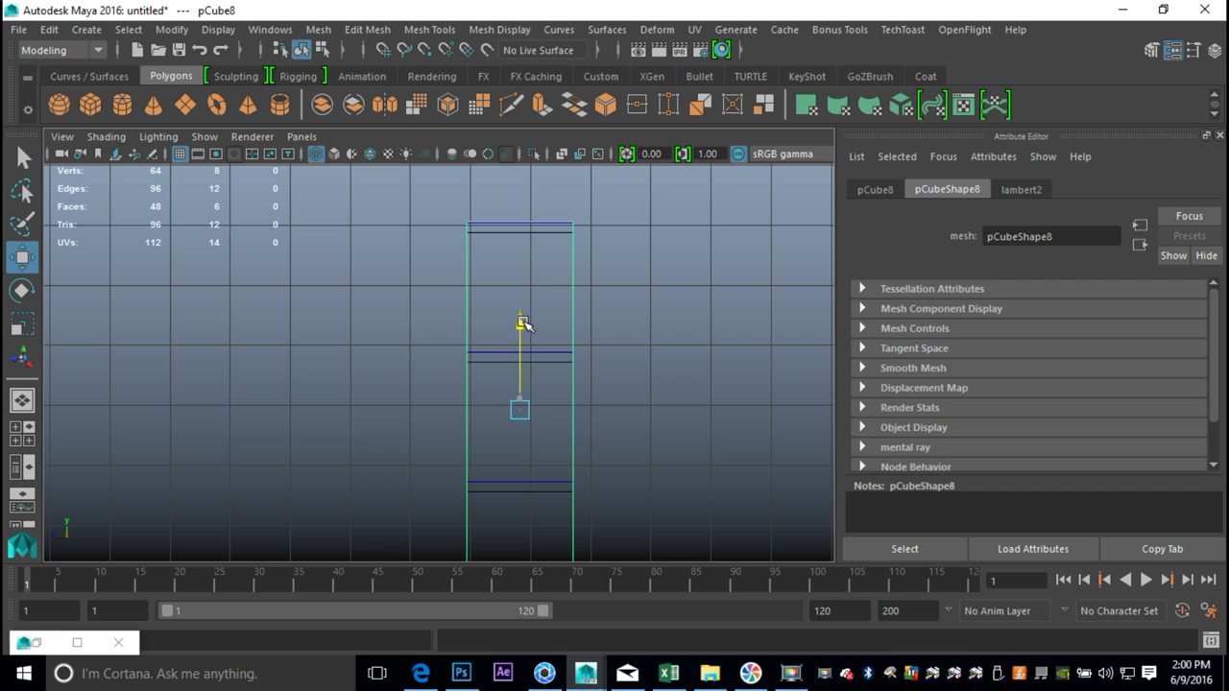
# Step: Select the upright panel's bottom vertices and pull them down to slightly below the lowest shelf
pyautogui.keyDown('alt'); pyautogui.moveTo(579, 378); pyautogui.dragTo(577, 192, button='middle'); pyautogui.keyUp('alt')
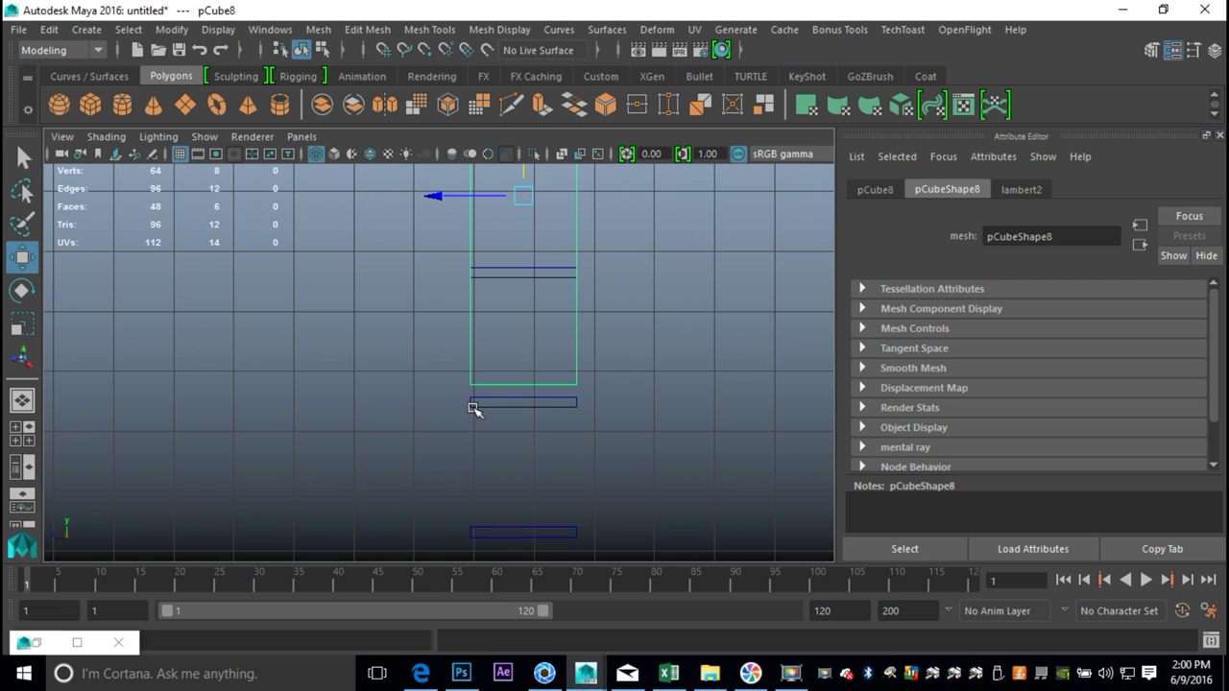
pyautogui.moveTo(483, 389); pyautogui.dragTo(444, 374, button='right')
pyautogui.moveTo(444, 374); pyautogui.dragTo(667, 506)
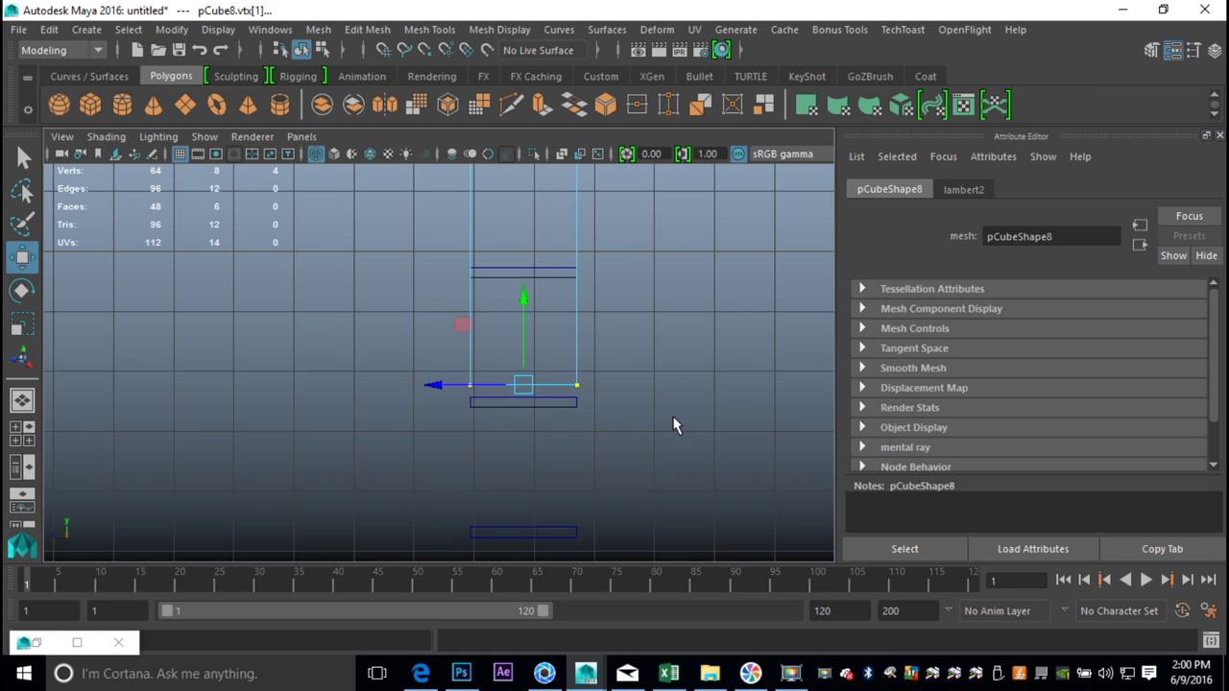
pyautogui.keyDown('alt'); pyautogui.moveTo(641, 419); pyautogui.dragTo(653, 319, button='middle'); pyautogui.keyUp('alt')
pyautogui.moveTo(527, 200); pyautogui.dragTo(553, 387)
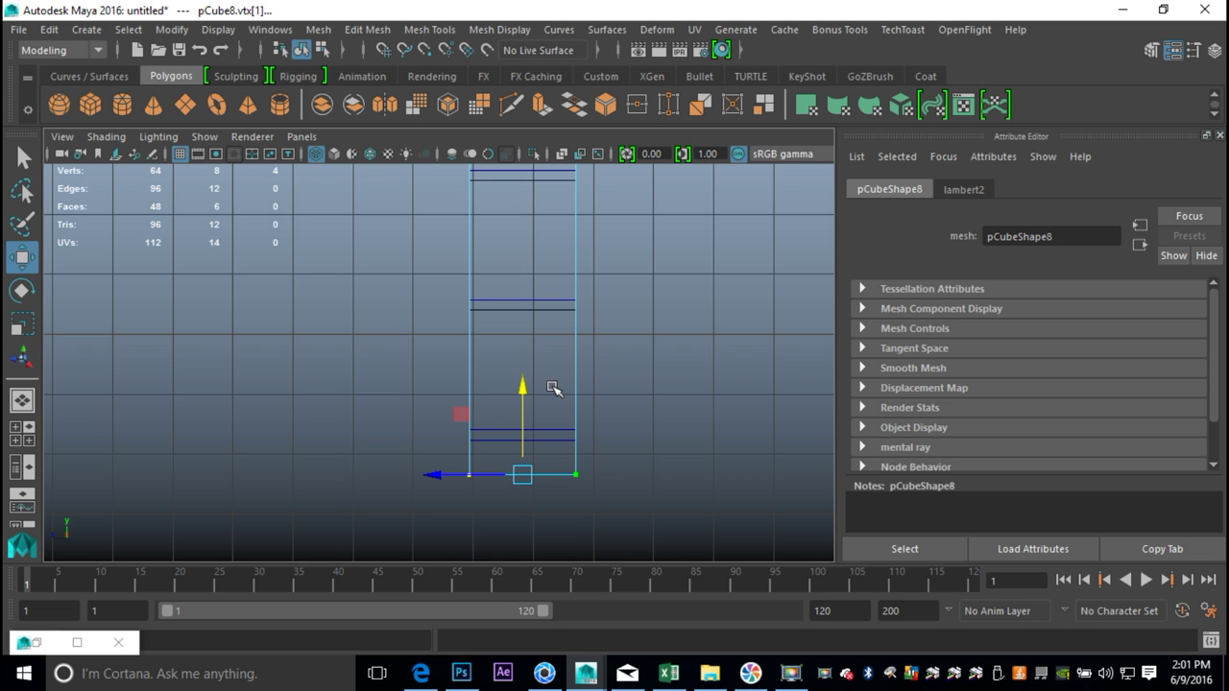
# Step: Examine the lengthened upright panel beneath the lowest shelf in the perspective view, next to the reference image
pyautogui.click(19, 432)
pyautogui.press('space')
pyautogui.keyDown('alt'); pyautogui.moveTo(567, 408); pyautogui.dragTo(458, 428); pyautogui.keyUp('alt')
pyautogui.moveTo(514, 286); pyautogui.dragTo(559, 414)
pyautogui.scroll(5, 561, 410)
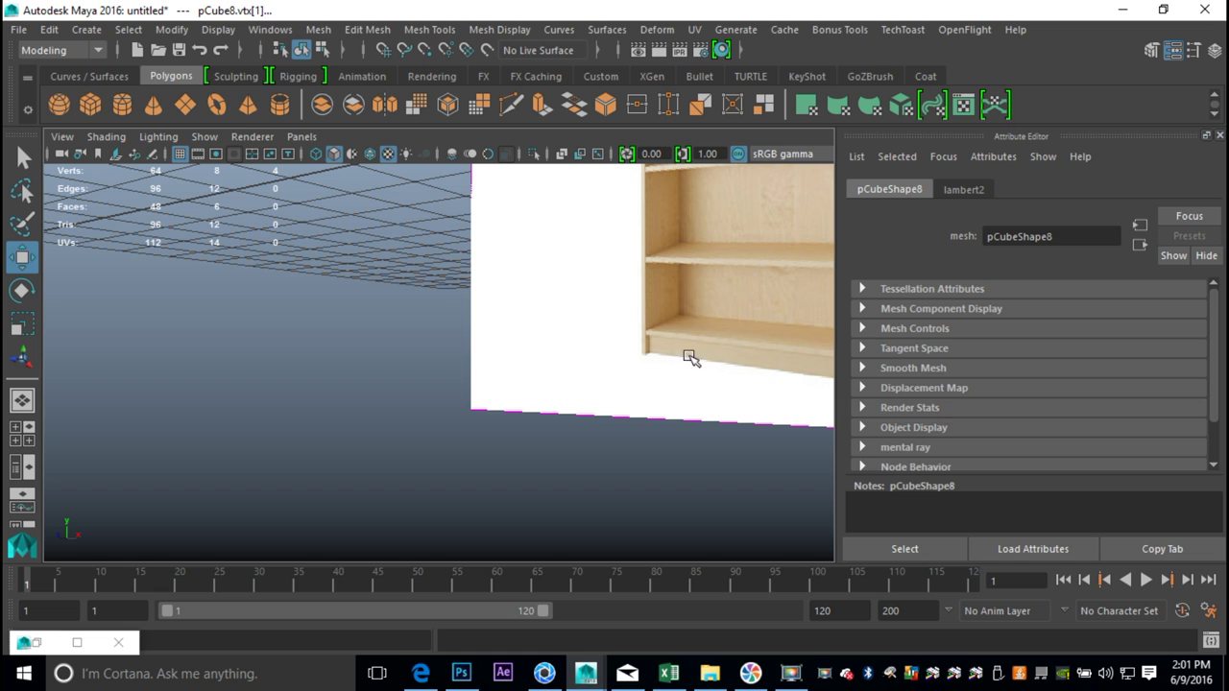
pyautogui.scroll(-3, 510, 359)
pyautogui.moveTo(509, 359)
pyautogui.keyDown('alt'); pyautogui.mouseDown()
pyautogui.moveTo(519, 448)
pyautogui.moveTo(540, 464)
pyautogui.moveTo(512, 351)
pyautogui.mouseUp(); pyautogui.keyUp('alt')
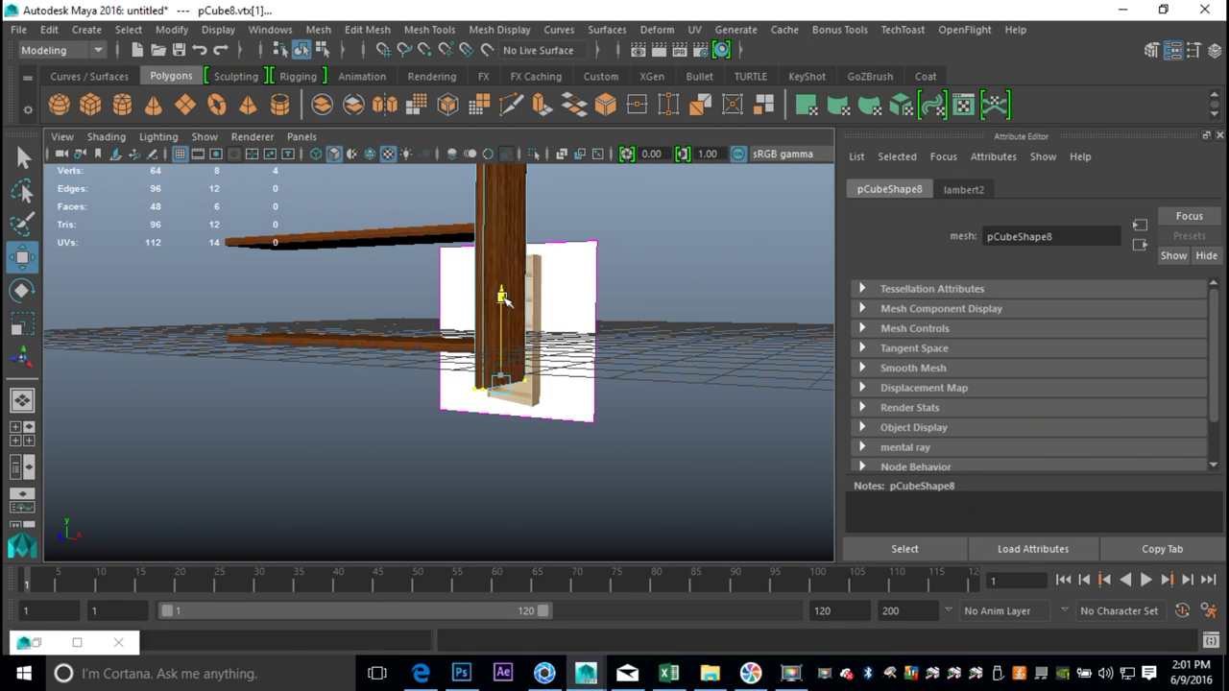
pyautogui.scroll(-4, 585, 361)
pyautogui.keyDown('alt'); pyautogui.moveTo(586, 361); pyautogui.dragTo(645, 434); pyautogui.keyUp('alt')
# Step: Return the upright panel to object mode, duplicate it and move the copy along X to the shelves' left ends
pyautogui.click(540, 259)
pyautogui.moveTo(501, 261); pyautogui.dragTo(551, 164, button='right')
pyautogui.click(502, 266)
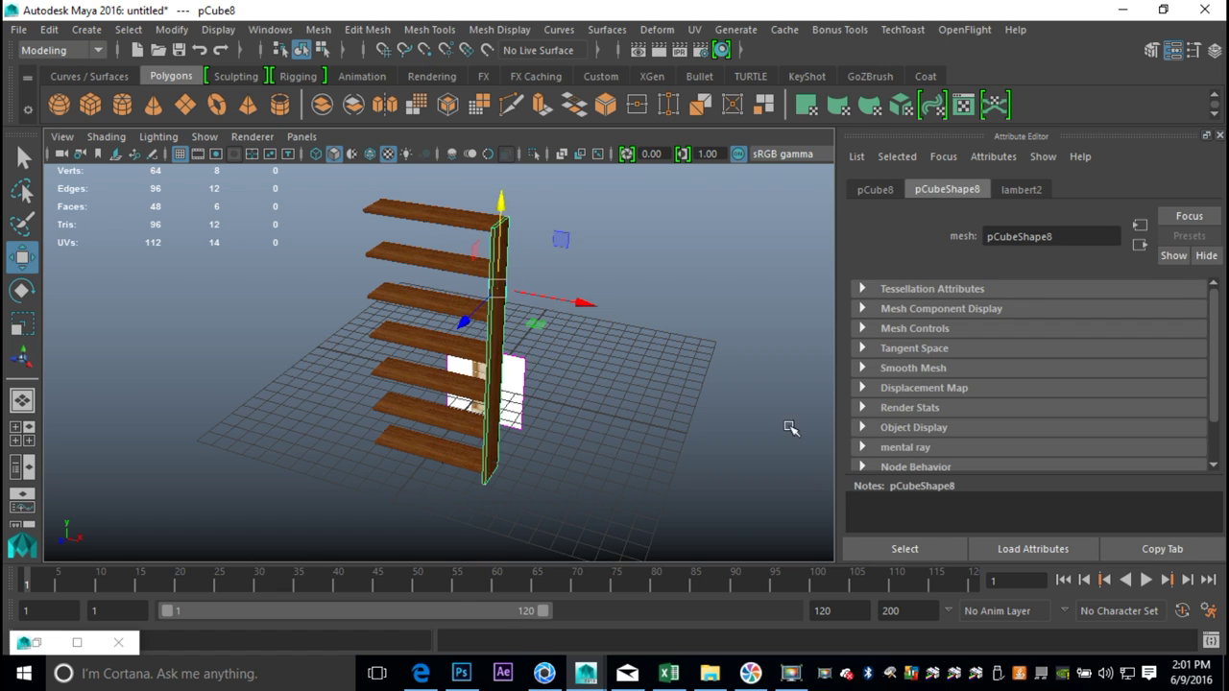
pyautogui.hotkey('ctrl', 'd')
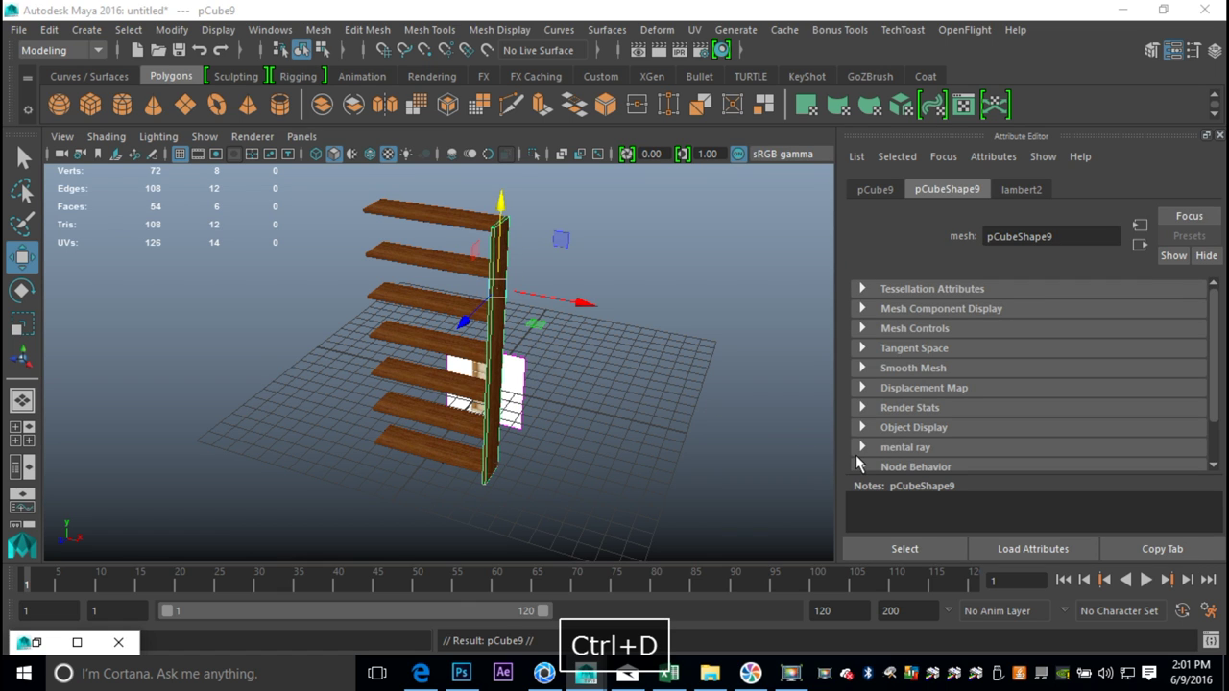
pyautogui.moveTo(578, 302); pyautogui.dragTo(457, 282)
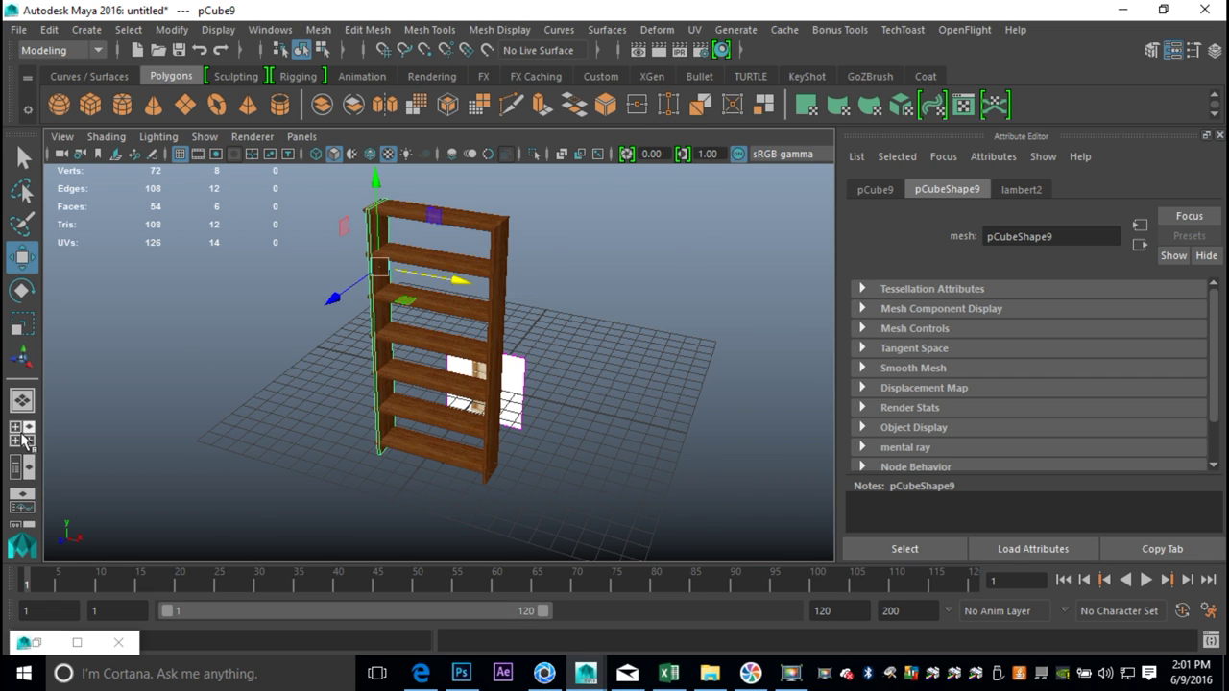
# Step: Fine-tune the copied panel along X in the wireframe top view until its inner face meets the shelves' left ends
pyautogui.click(23, 440)
pyautogui.press('space')
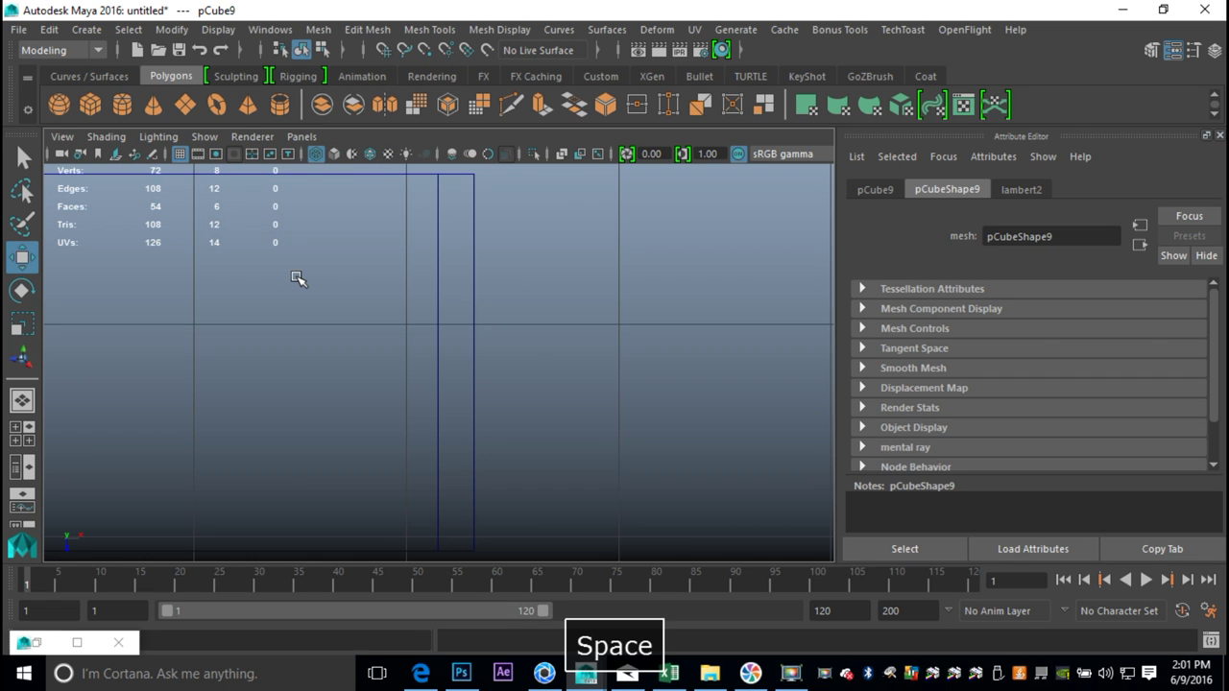
pyautogui.moveTo(527, 363); pyautogui.dragTo(461, 372)
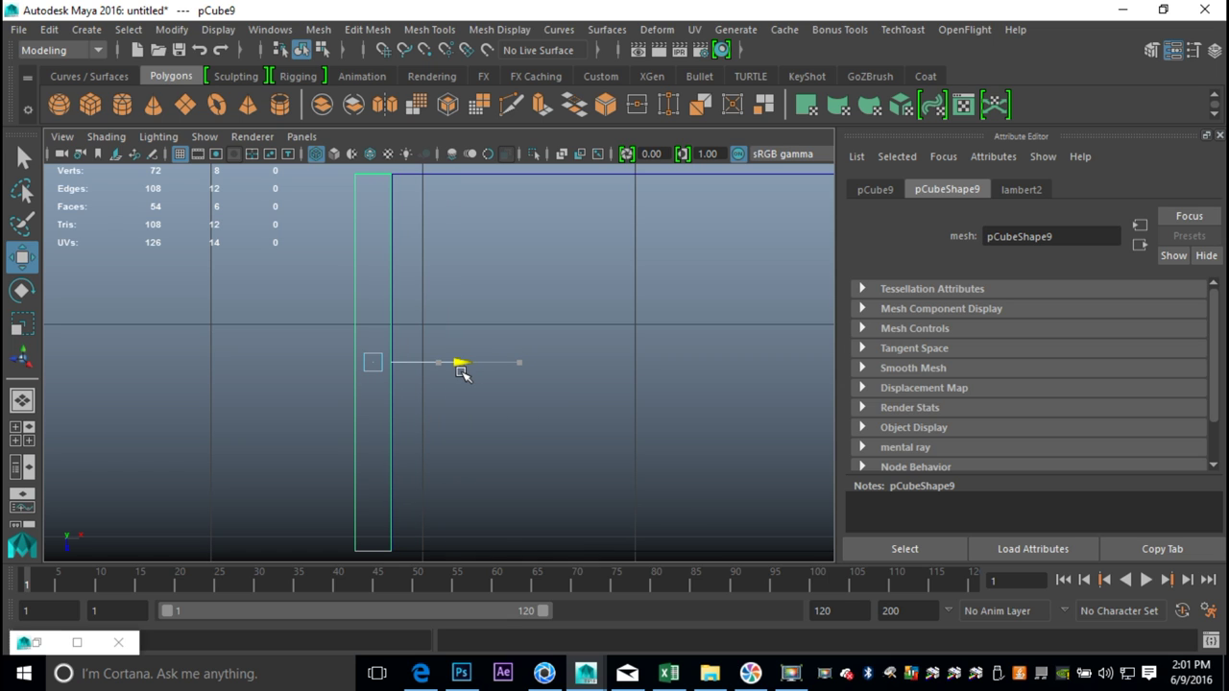
pyautogui.scroll(-5, 466, 379)
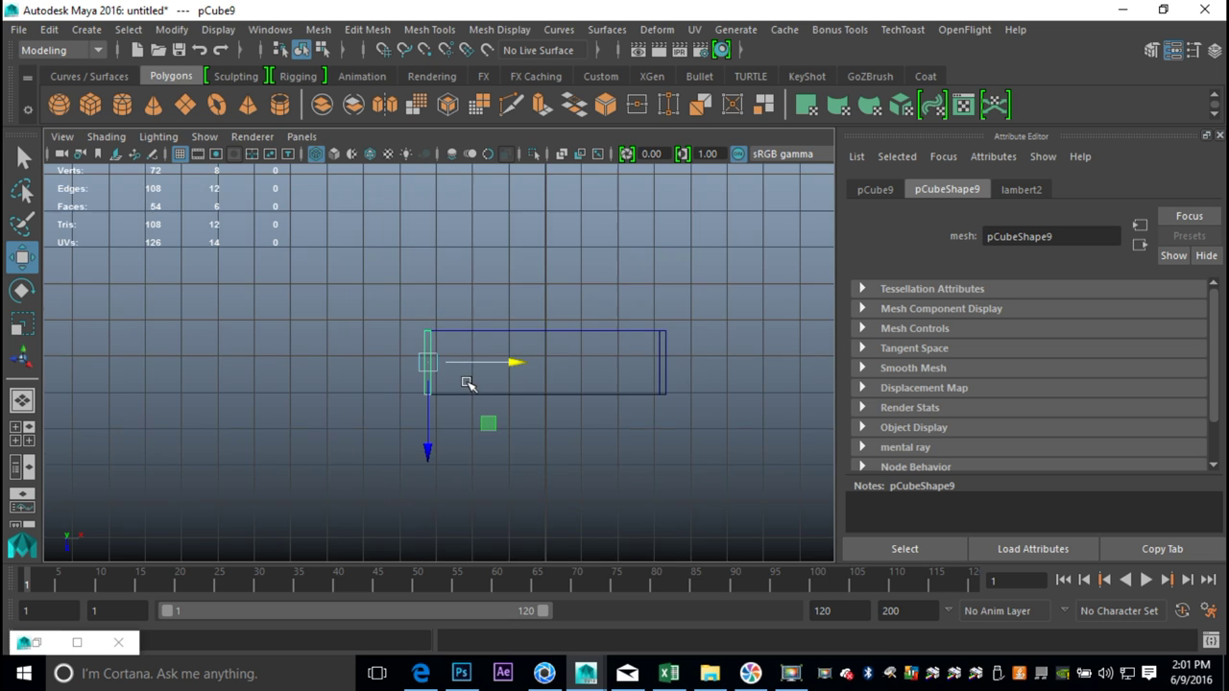
# Step: Duplicate the lowest shelf and rotate the copy about 90 degrees around X, placing it upright just behind the shelf's front edge
pyautogui.click(21, 433)
pyautogui.press('space')
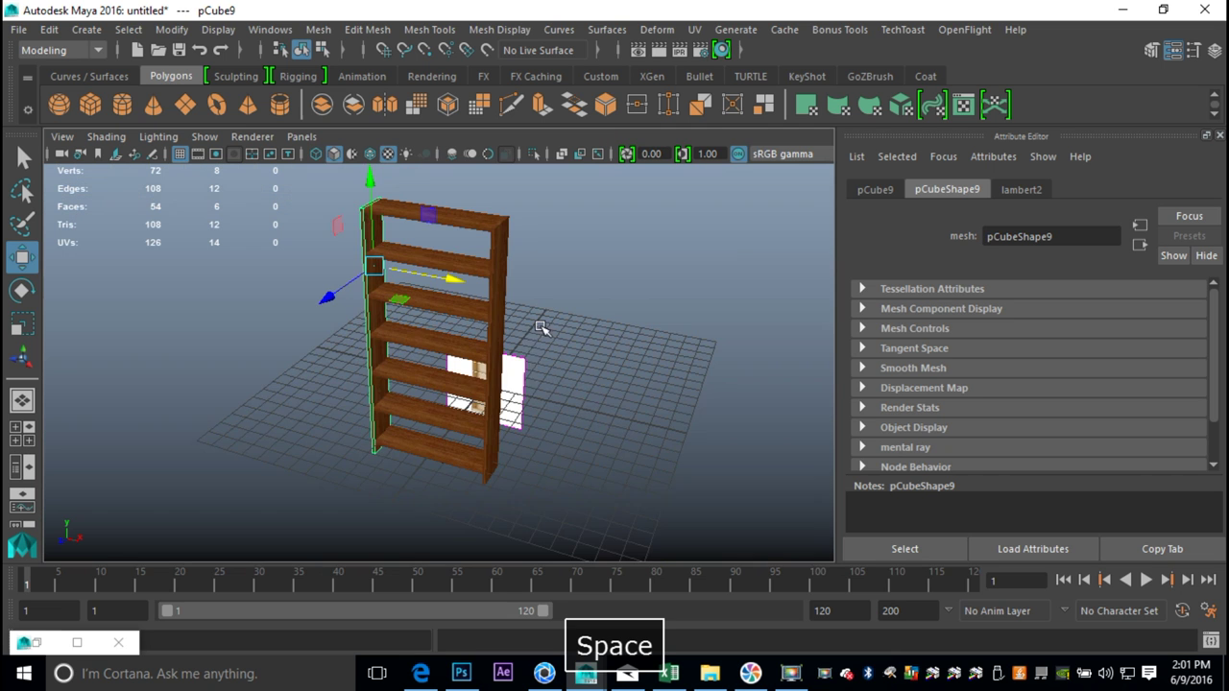
pyautogui.keyDown('alt'); pyautogui.moveTo(527, 355); pyautogui.dragTo(550, 317); pyautogui.keyUp('alt')
pyautogui.keyDown('alt'); pyautogui.moveTo(630, 415); pyautogui.dragTo(629, 397, button='middle'); pyautogui.keyUp('alt')
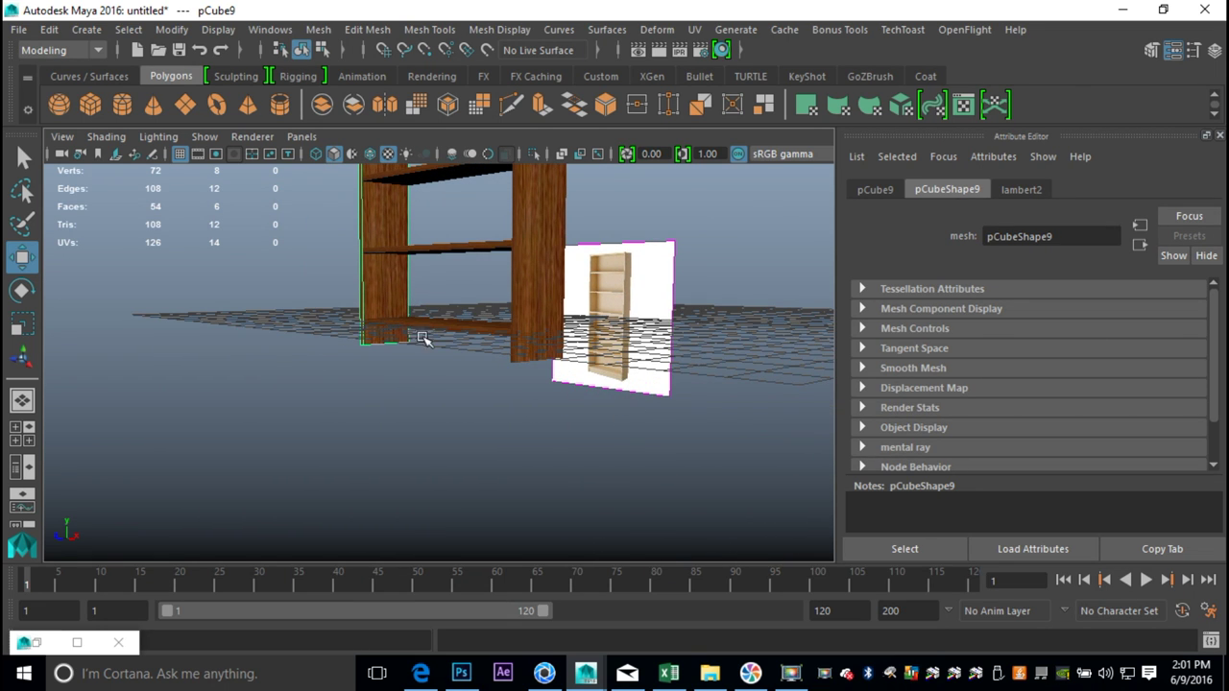
pyautogui.keyDown('alt'); pyautogui.moveTo(500, 418); pyautogui.dragTo(573, 431, button='right'); pyautogui.keyUp('alt')
pyautogui.keyDown('alt'); pyautogui.moveTo(573, 431); pyautogui.dragTo(468, 368); pyautogui.keyUp('alt')
pyautogui.click(470, 369)
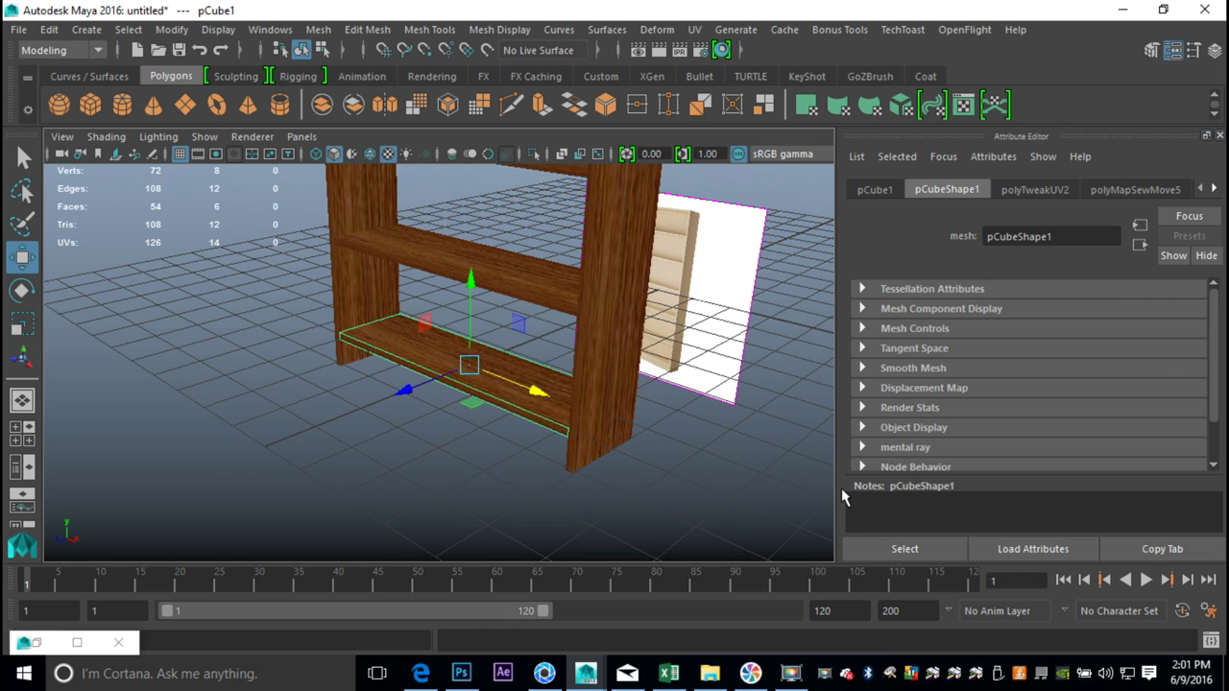
pyautogui.hotkey('ctrl', 'd')
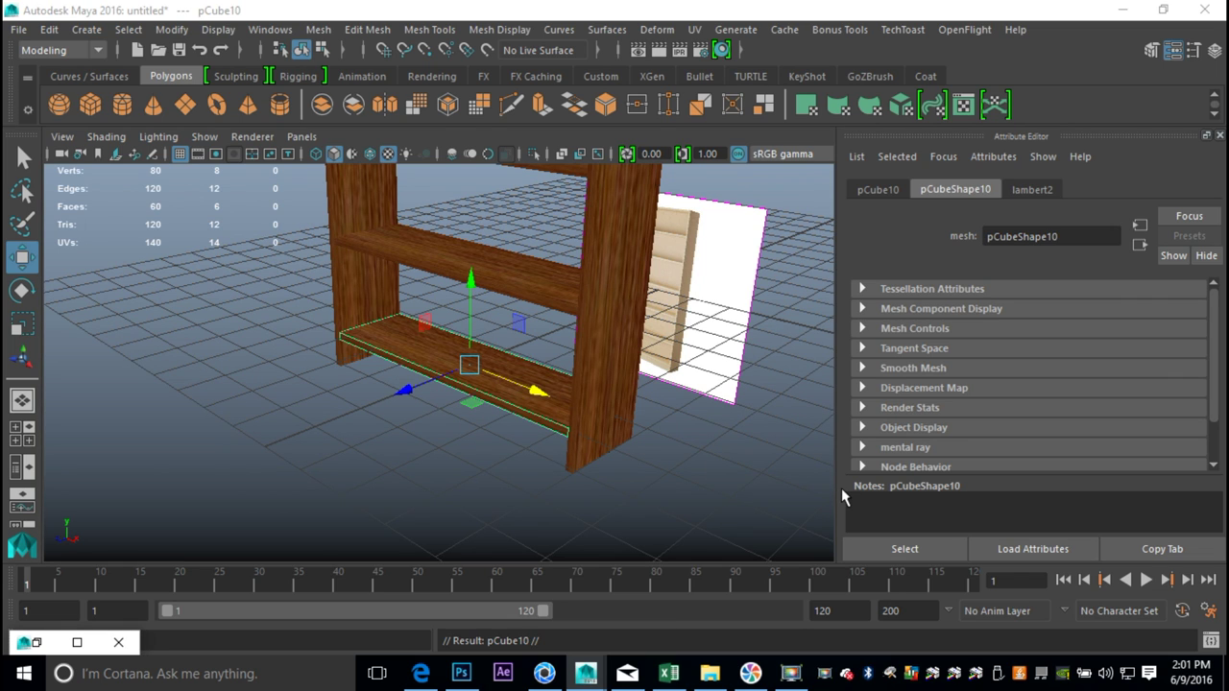
pyautogui.press('e')
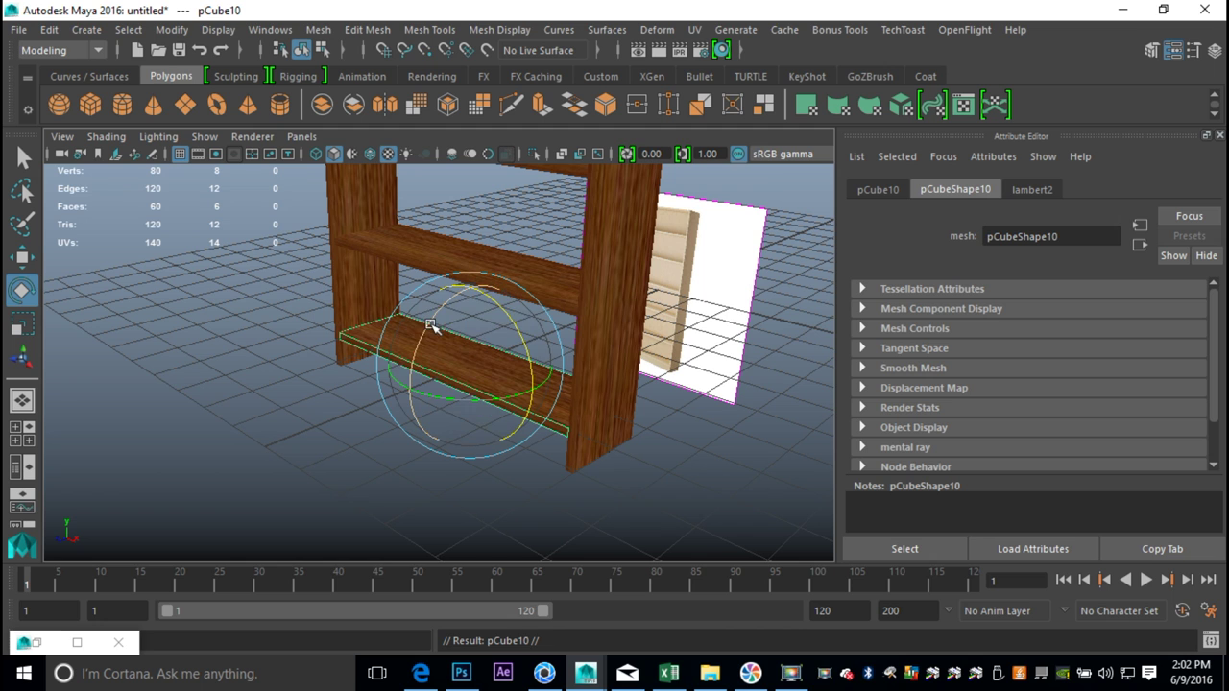
pyautogui.moveTo(425, 330); pyautogui.dragTo(343, 417)
pyautogui.press('w')
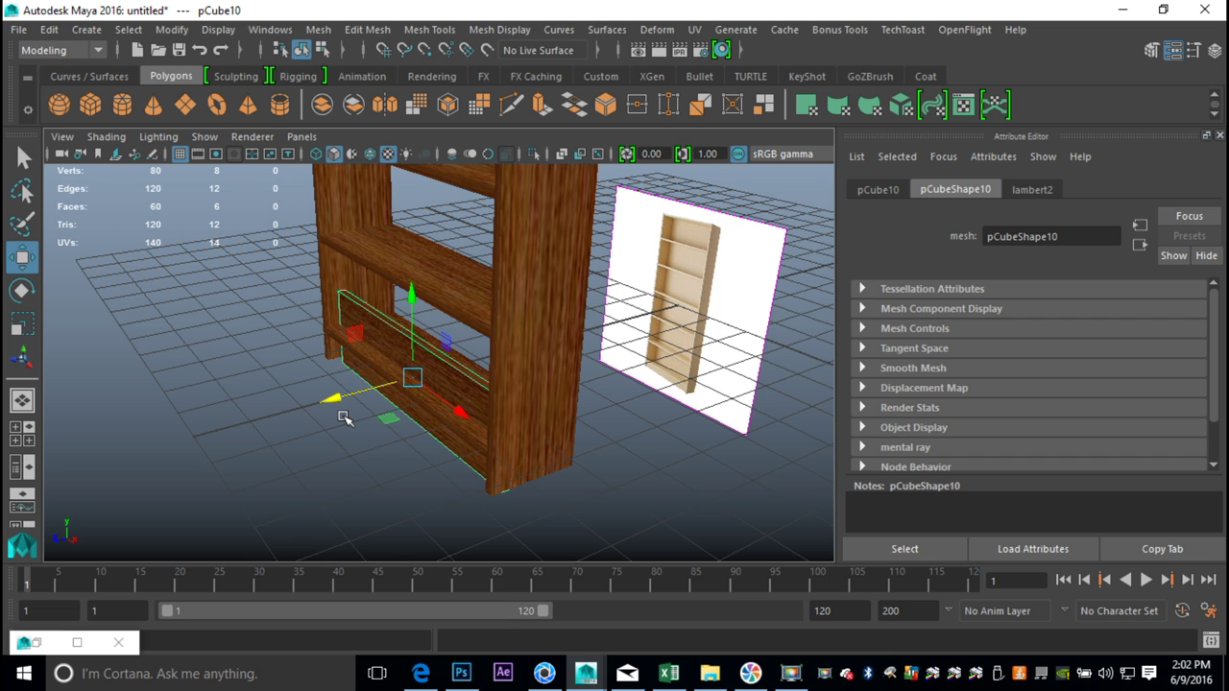
# Step: Show the front view in wireframe and hide the bookshelf reference image plane
pyautogui.click(22, 434)
pyautogui.press('space')
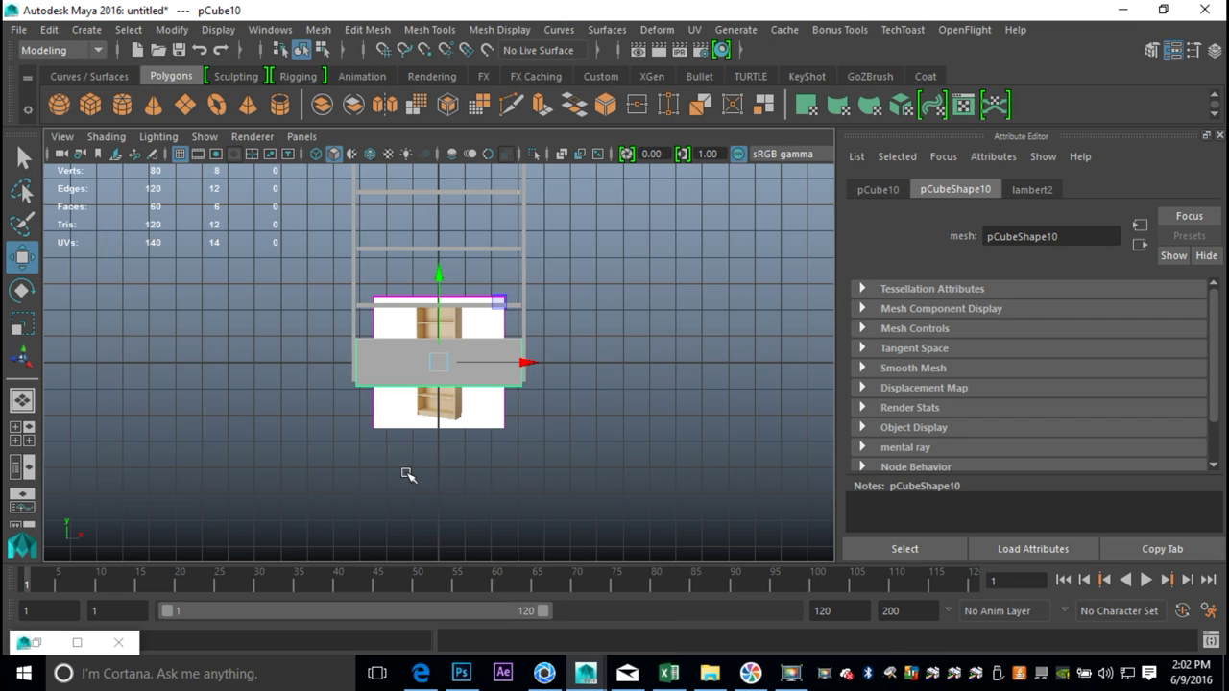
pyautogui.press('4')
pyautogui.scroll(5, 456, 473)
pyautogui.scroll(-3, 489, 465)
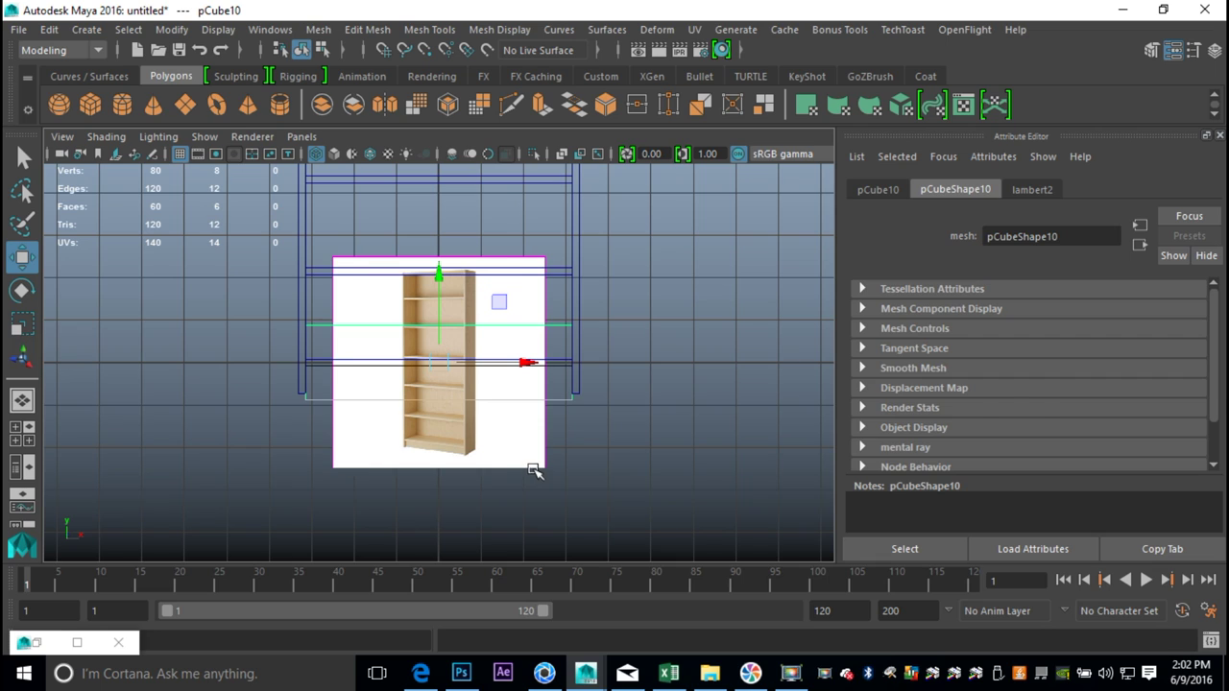
pyautogui.click(534, 470)
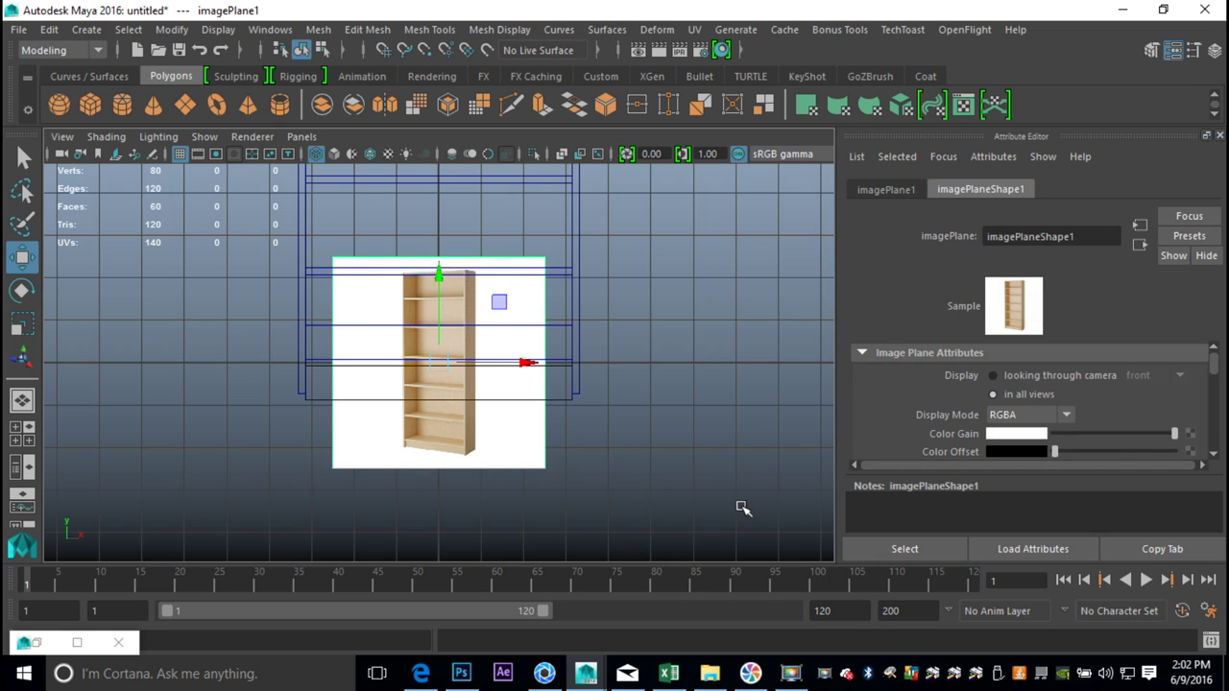
pyautogui.hotkey('ctrl', 'h')
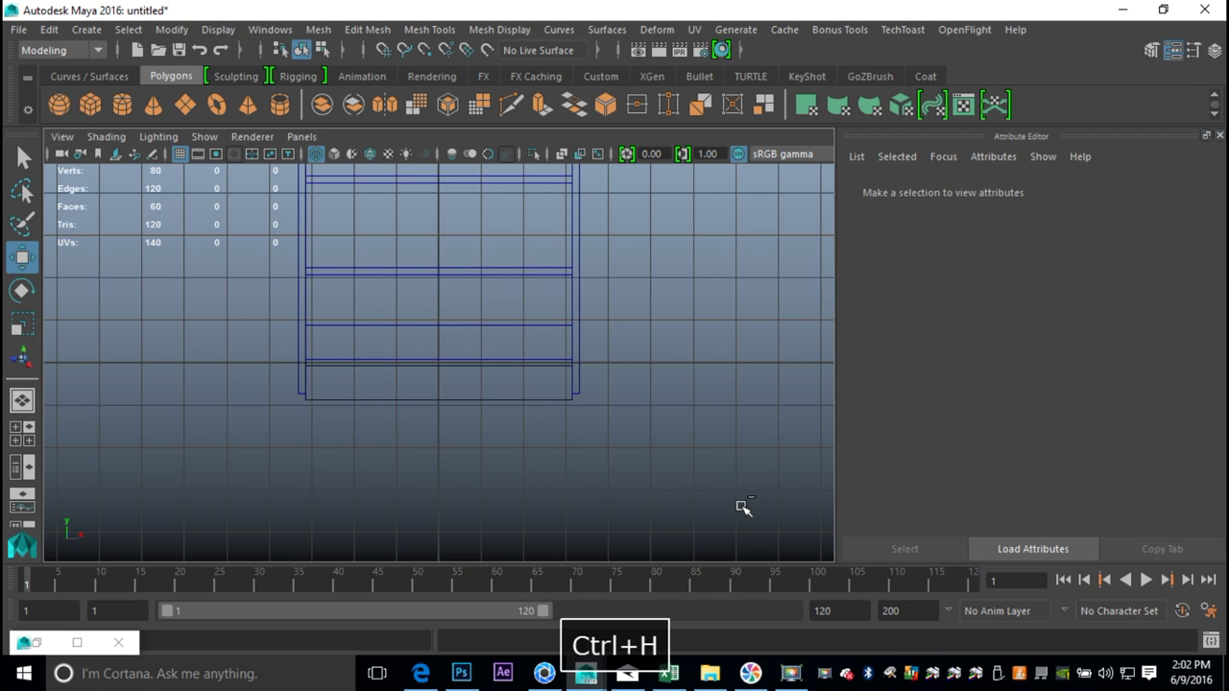
# Step: Raise the upright front board until its bottom edge lines up with the bottoms of the side panels
pyautogui.scroll(3, 388, 470)
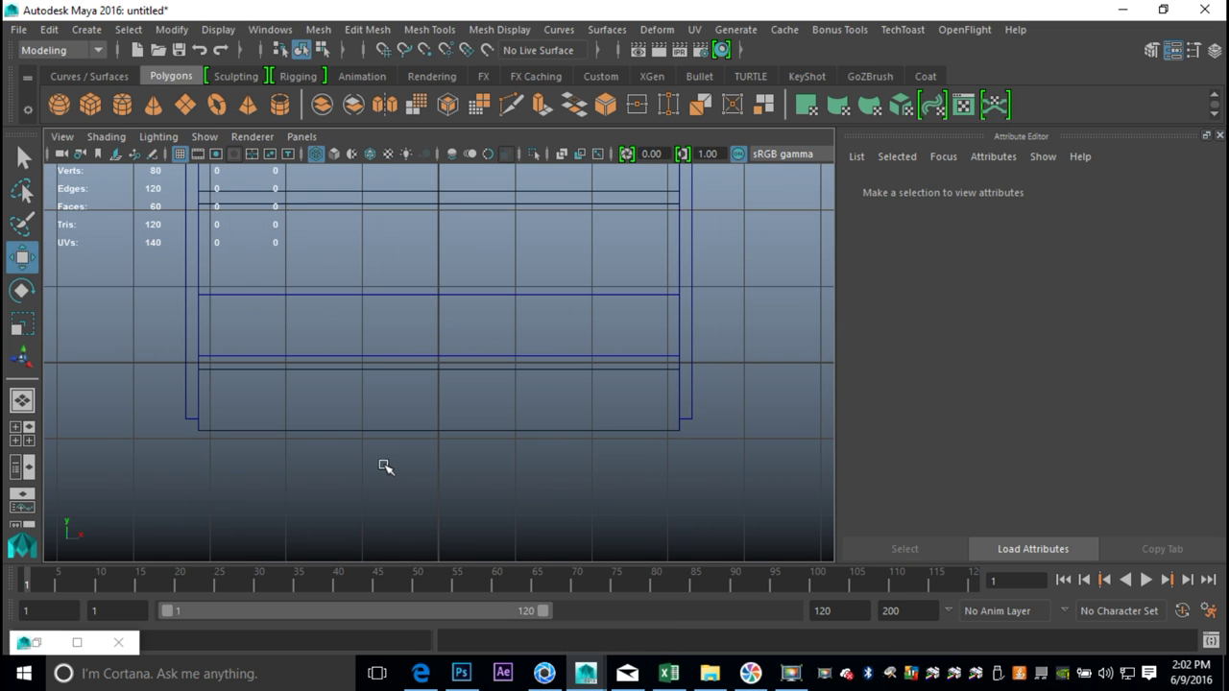
pyautogui.click(316, 430)
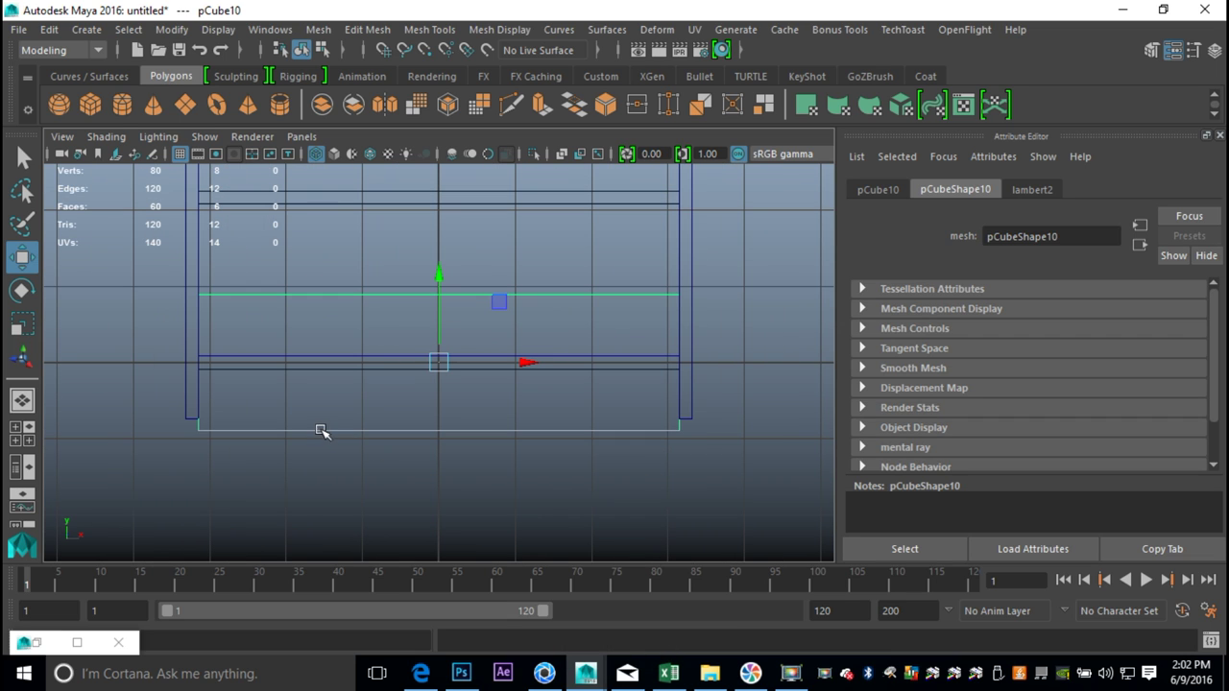
pyautogui.moveTo(439, 275); pyautogui.dragTo(442, 266)
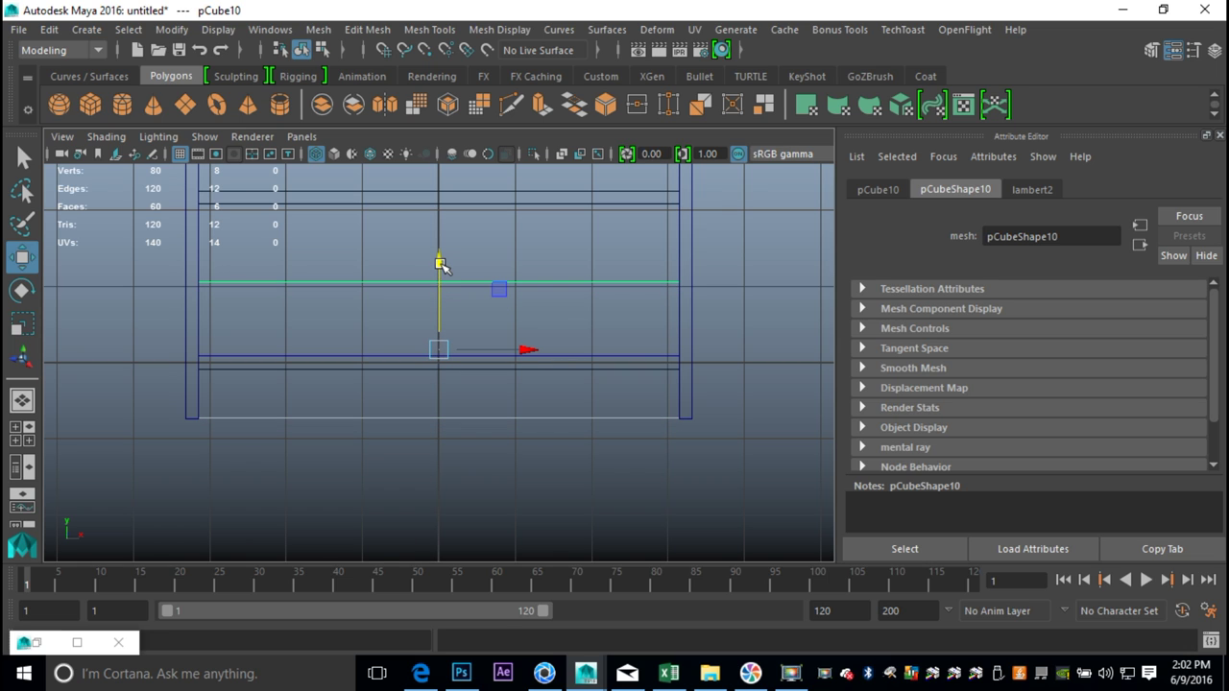
# Step: Select the front board's top vertices, lower them to the lowest shelf's upper surface, and check the fit in perspective
pyautogui.moveTo(402, 285); pyautogui.dragTo(303, 286, button='right')
pyautogui.moveTo(142, 264); pyautogui.dragTo(766, 321)
pyautogui.moveTo(439, 190); pyautogui.dragTo(452, 267)
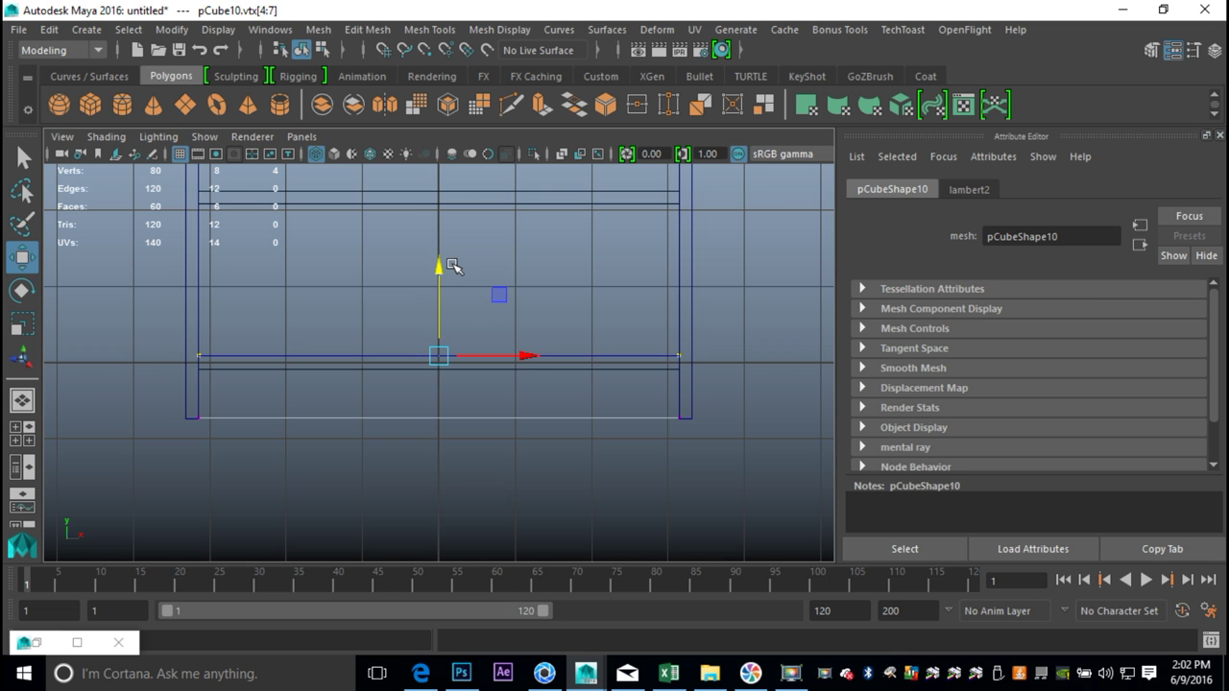
pyautogui.click(26, 437)
pyautogui.press('space')
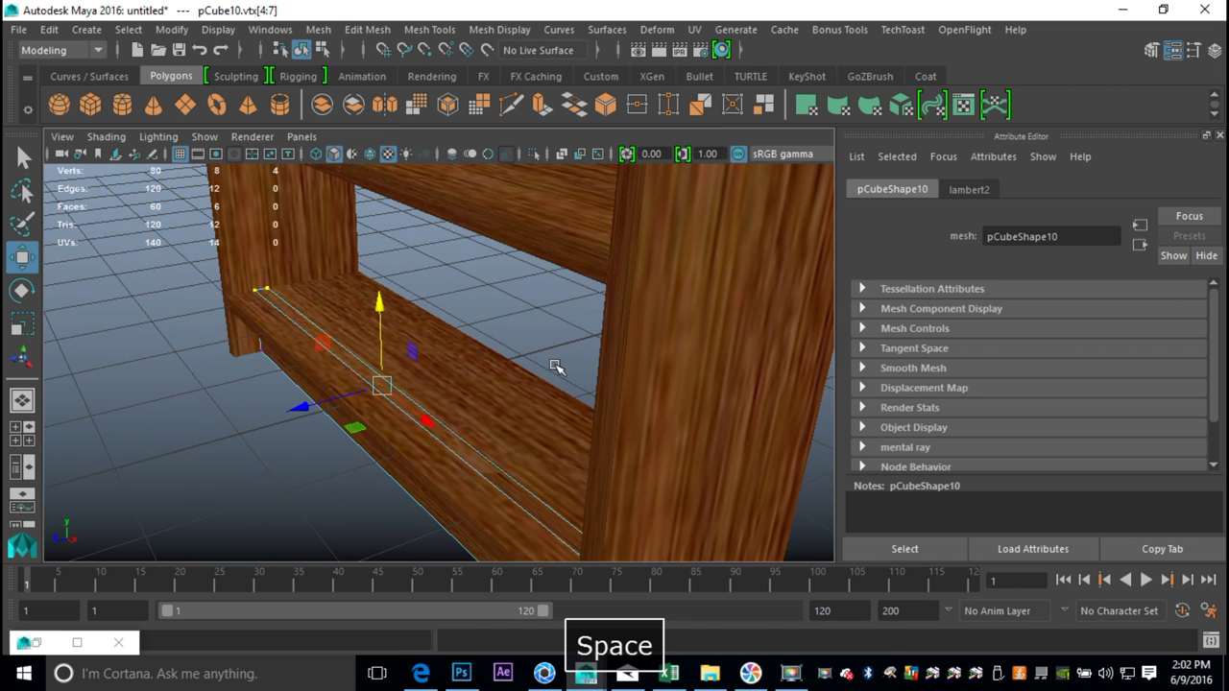
pyautogui.keyDown('alt'); pyautogui.moveTo(490, 406); pyautogui.dragTo(534, 298); pyautogui.keyUp('alt')
pyautogui.keyDown('alt'); pyautogui.moveTo(538, 247); pyautogui.dragTo(537, 252); pyautogui.keyUp('alt')
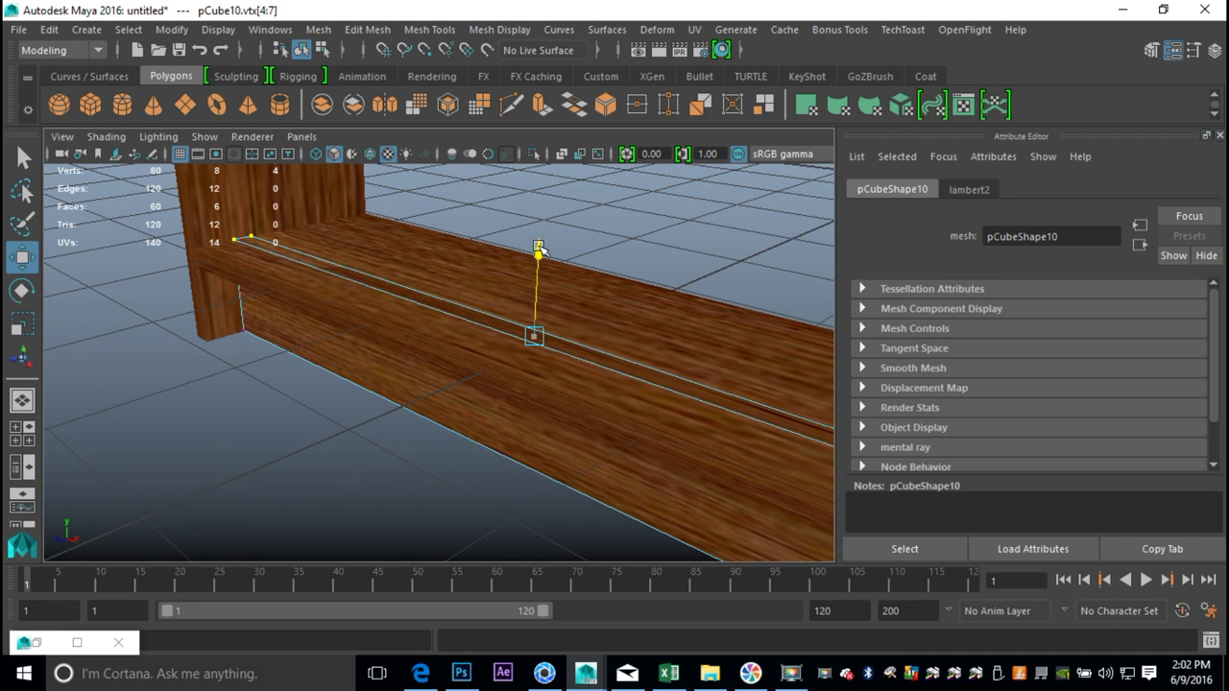
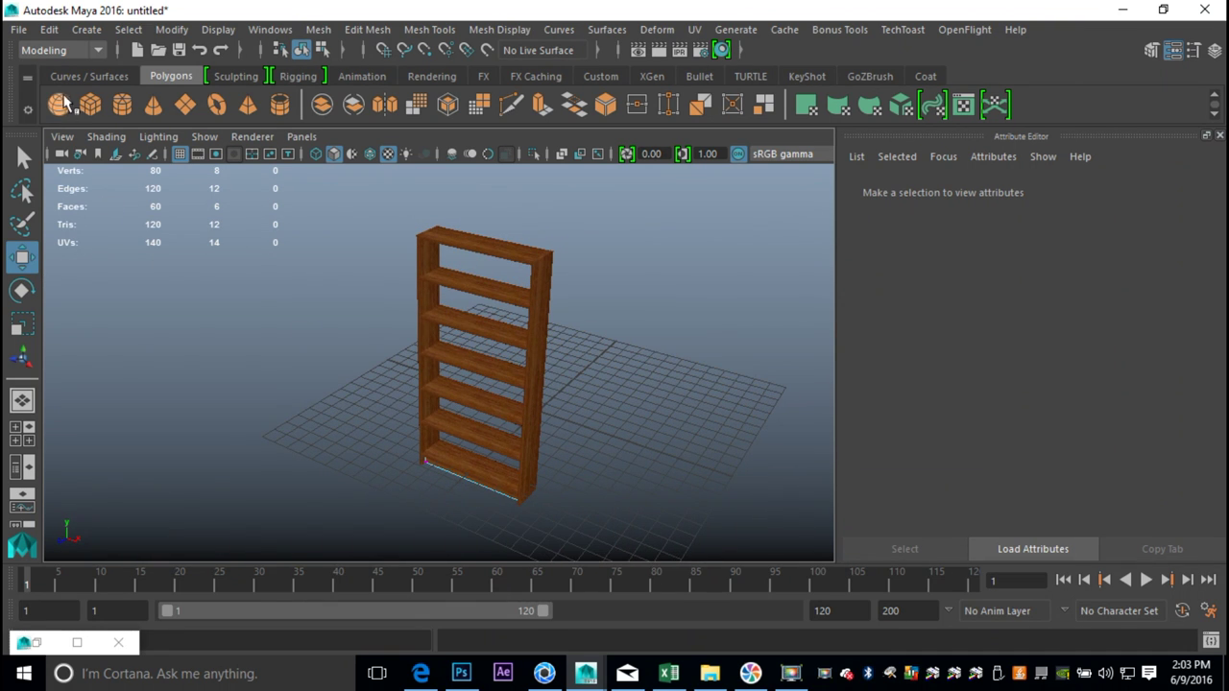
# Step: Create a polygon cube behind the bookshelf, scale it up uniformly and flatten it along Z into a thin panel
pyautogui.click(90, 106)
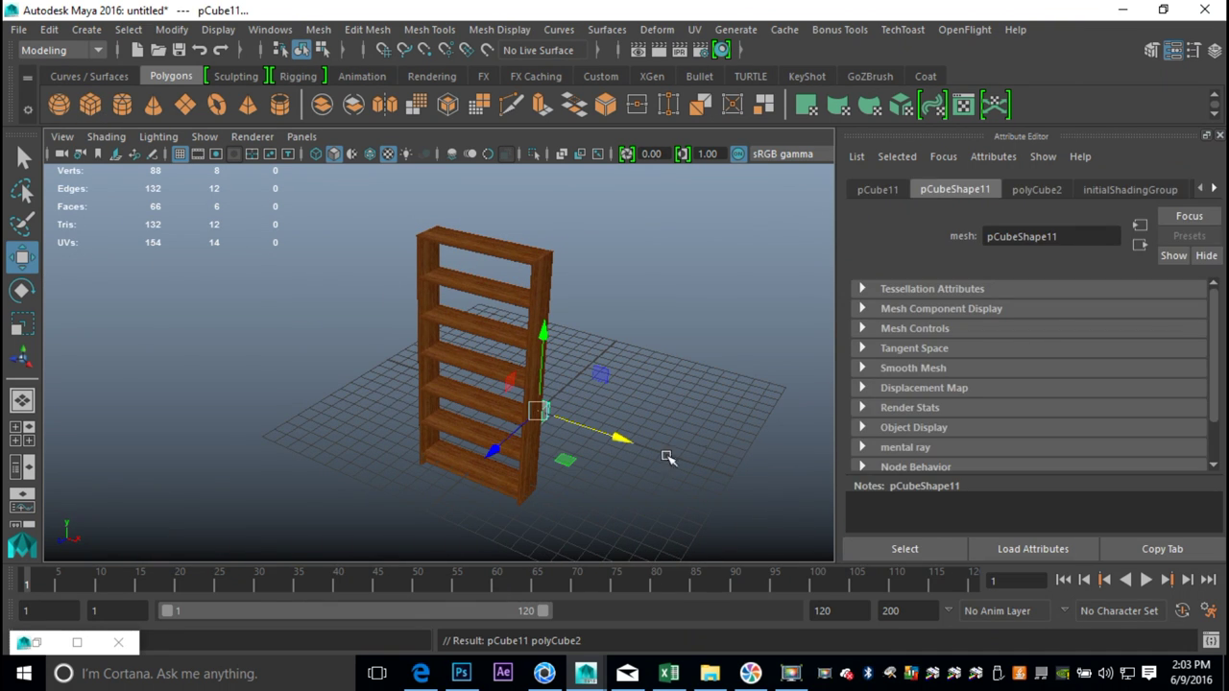
pyautogui.moveTo(511, 444); pyautogui.dragTo(558, 420)
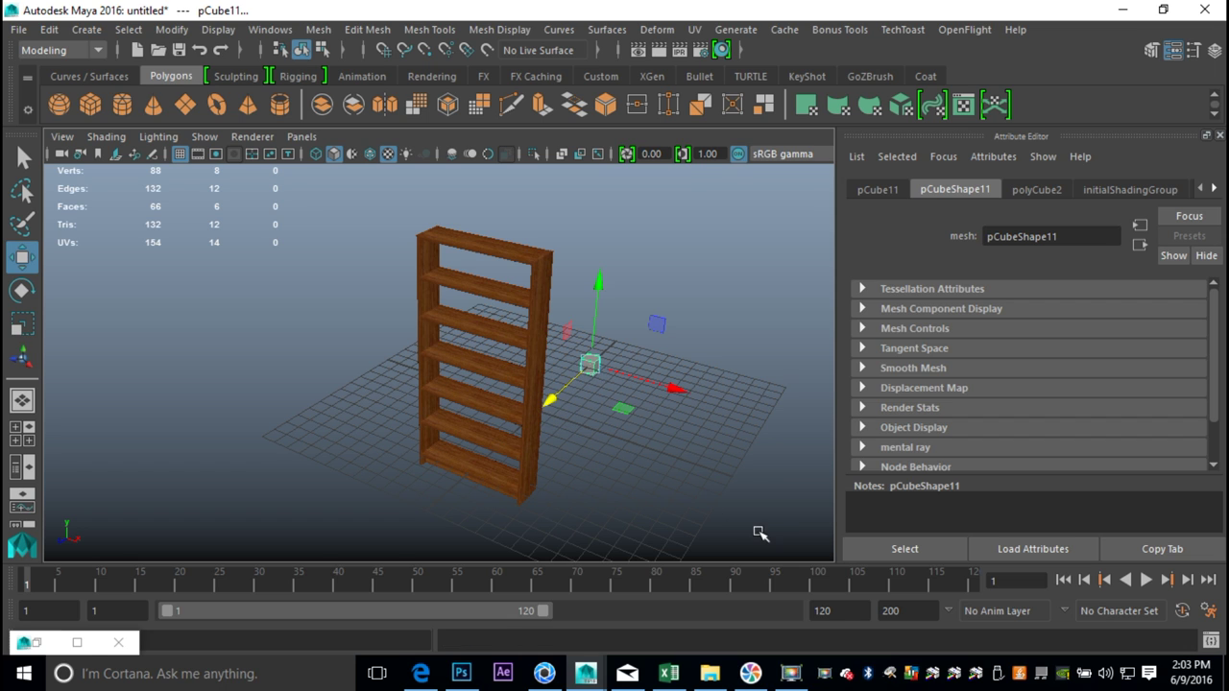
pyautogui.press('r')
pyautogui.moveTo(589, 364); pyautogui.dragTo(736, 403)
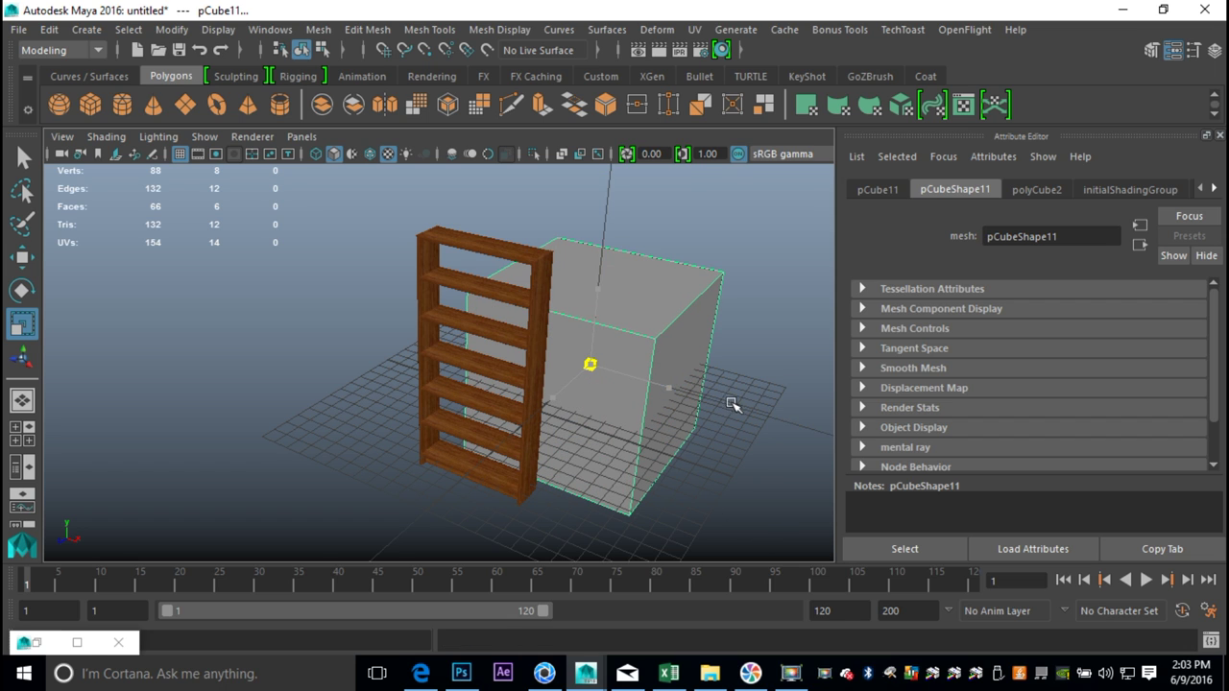
pyautogui.moveTo(554, 399); pyautogui.dragTo(587, 362)
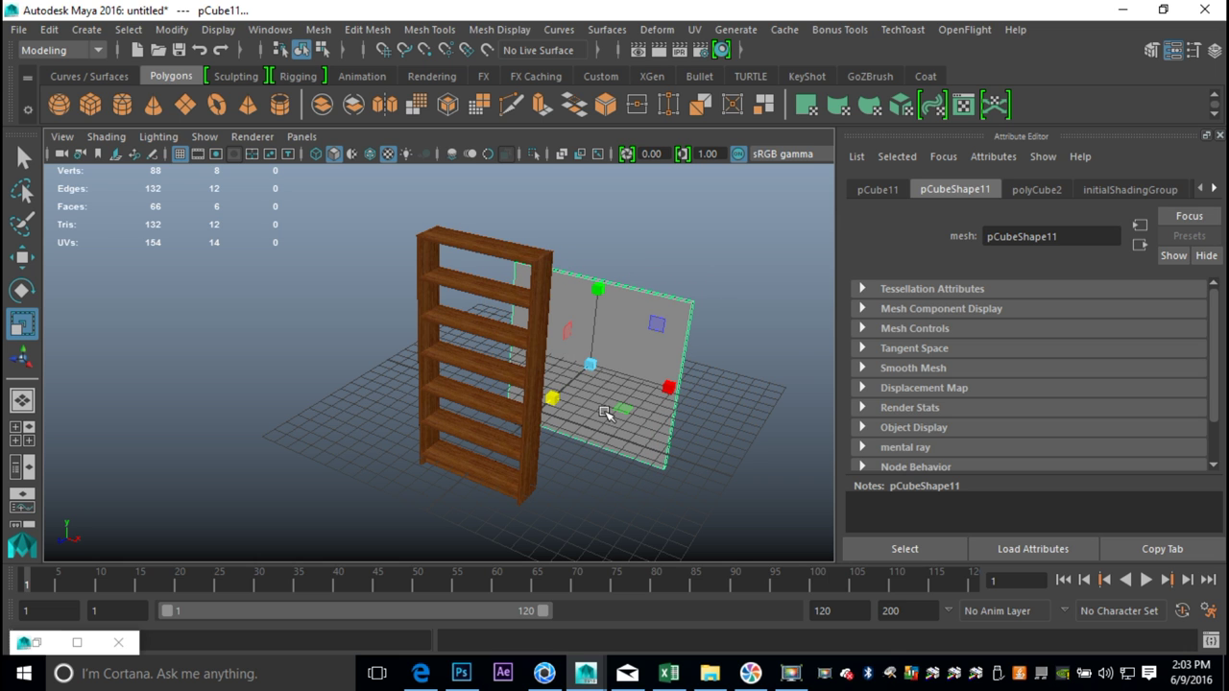
# Step: Move the thin panel along Z to just behind the bookshelf and raise it to the bookshelf's height
pyautogui.keyDown('alt'); pyautogui.moveTo(630, 406); pyautogui.dragTo(493, 406); pyautogui.keyUp('alt')
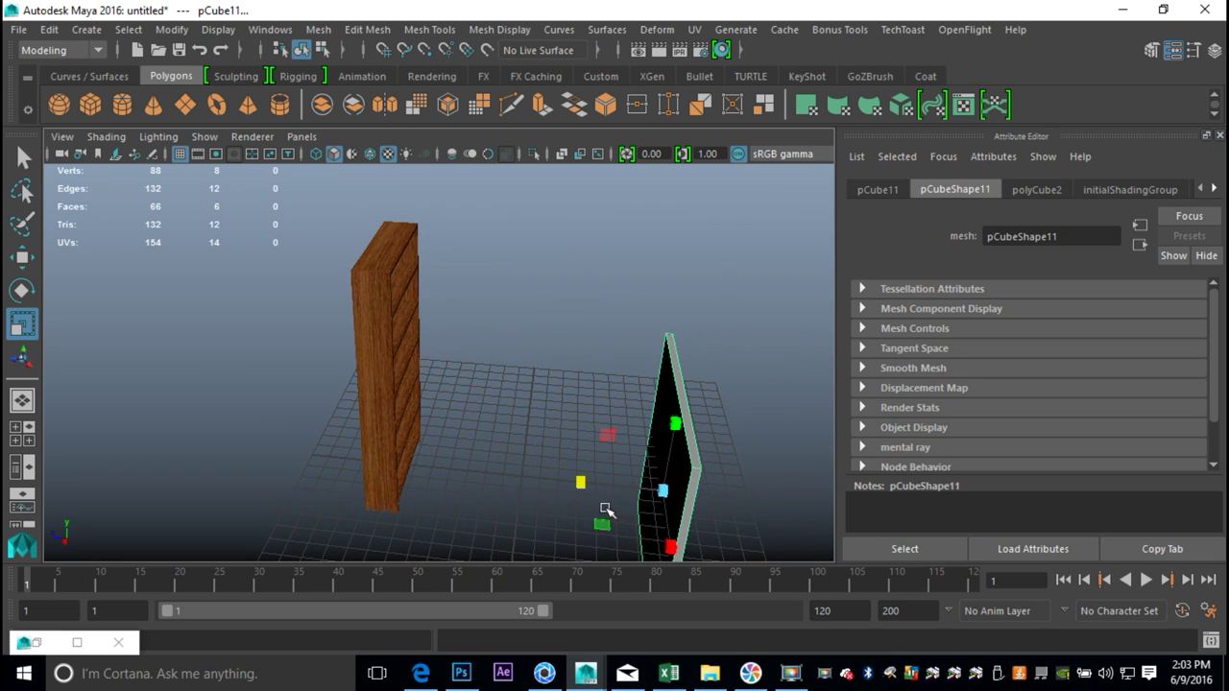
pyautogui.press('w')
pyautogui.moveTo(581, 482); pyautogui.dragTo(338, 461)
pyautogui.moveTo(417, 399); pyautogui.dragTo(416, 277)
# Step: Align the back panel's left and top edges with the bookshelf's outer left and top edges in the front view
pyautogui.click(18, 434)
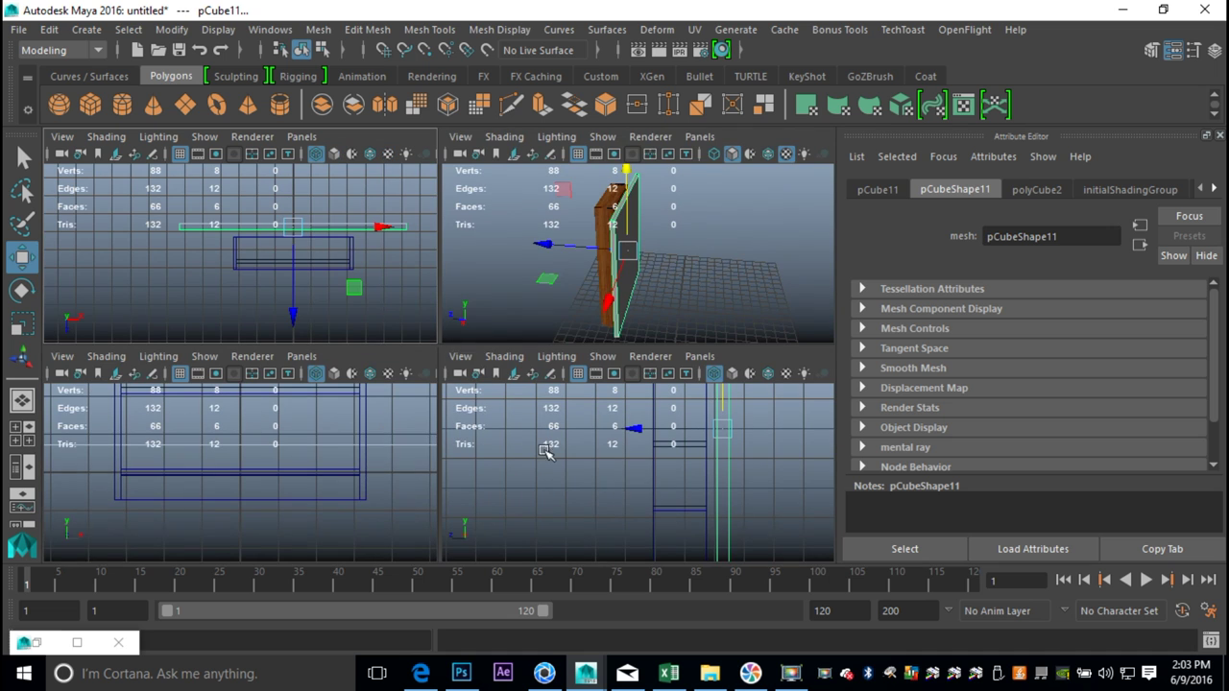
pyautogui.press('space')
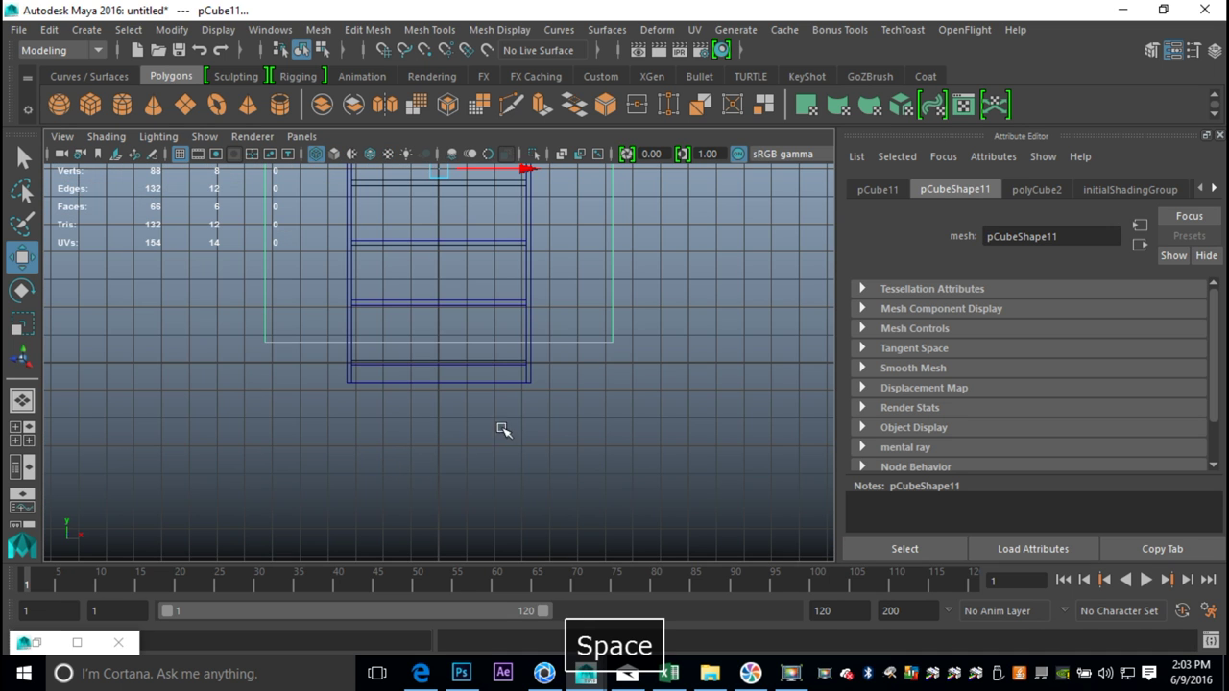
pyautogui.keyDown('alt'); pyautogui.moveTo(558, 330); pyautogui.dragTo(602, 512, button='middle'); pyautogui.keyUp('alt')
pyautogui.keyDown('alt'); pyautogui.moveTo(589, 333); pyautogui.dragTo(568, 383, button='middle'); pyautogui.keyUp('alt')
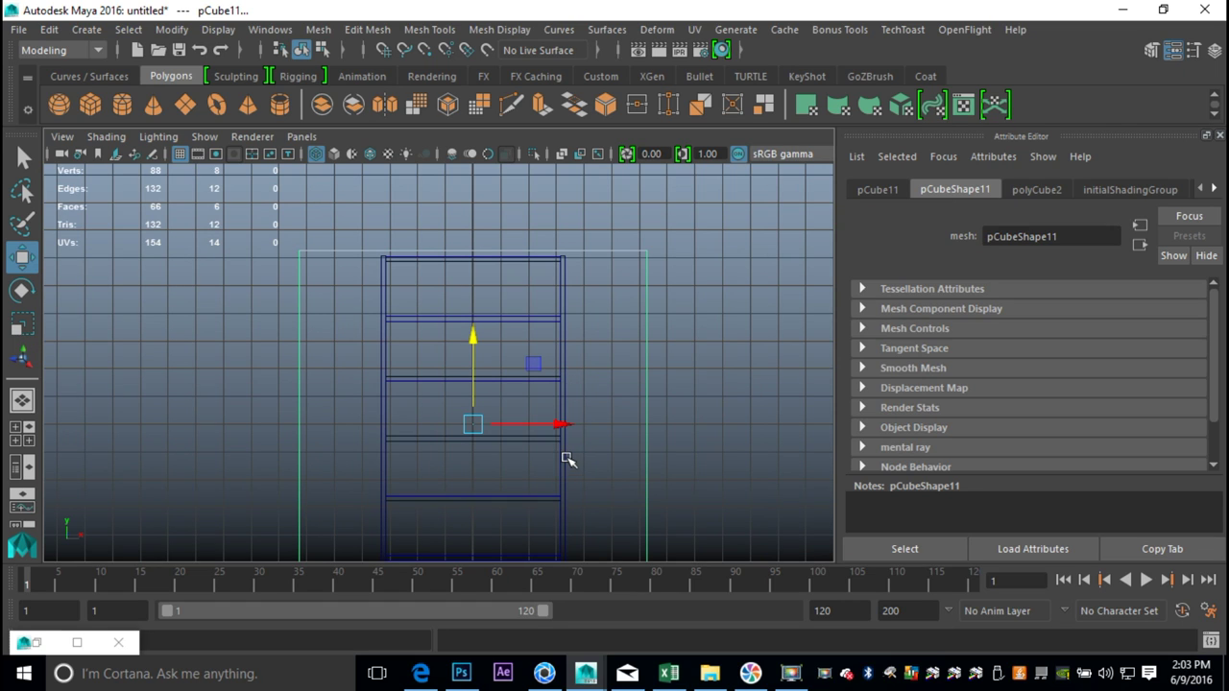
pyautogui.moveTo(562, 428); pyautogui.dragTo(647, 438)
pyautogui.moveTo(557, 337); pyautogui.dragTo(555, 344)
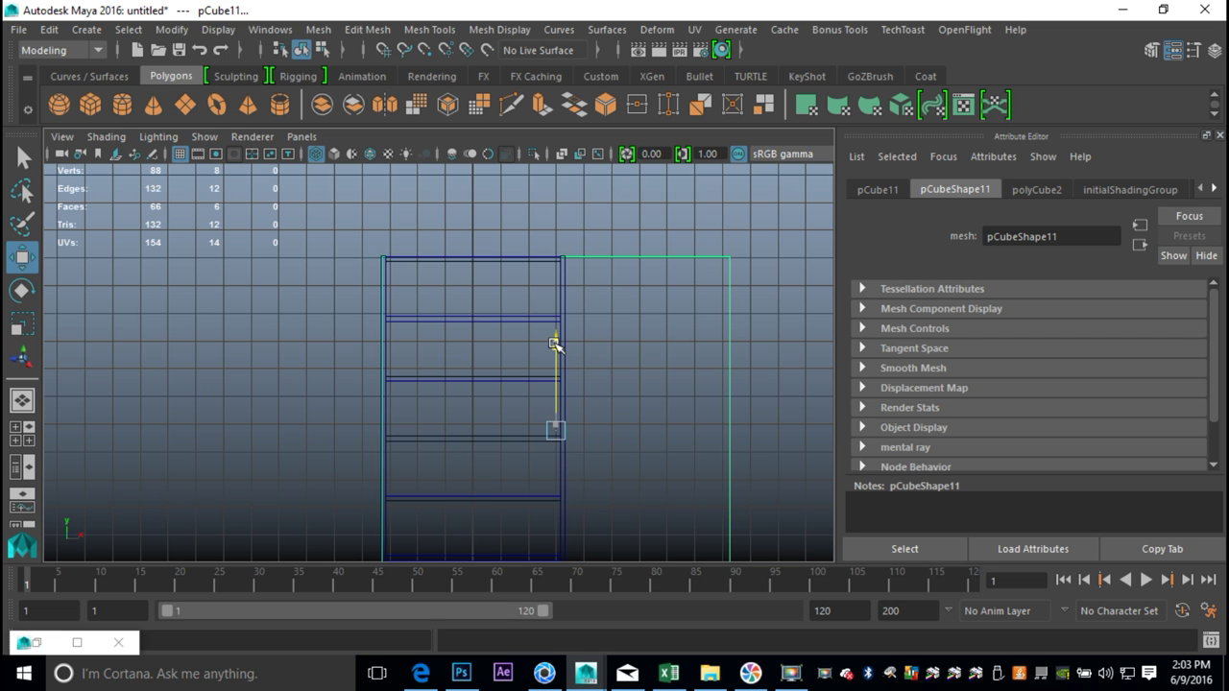
pyautogui.scroll(5, 468, 359)
pyautogui.keyDown('alt'); pyautogui.moveTo(486, 370); pyautogui.dragTo(324, 372, button='middle'); pyautogui.keyUp('alt')
pyautogui.scroll(-5, 404, 393)
pyautogui.scroll(-2, 480, 365)
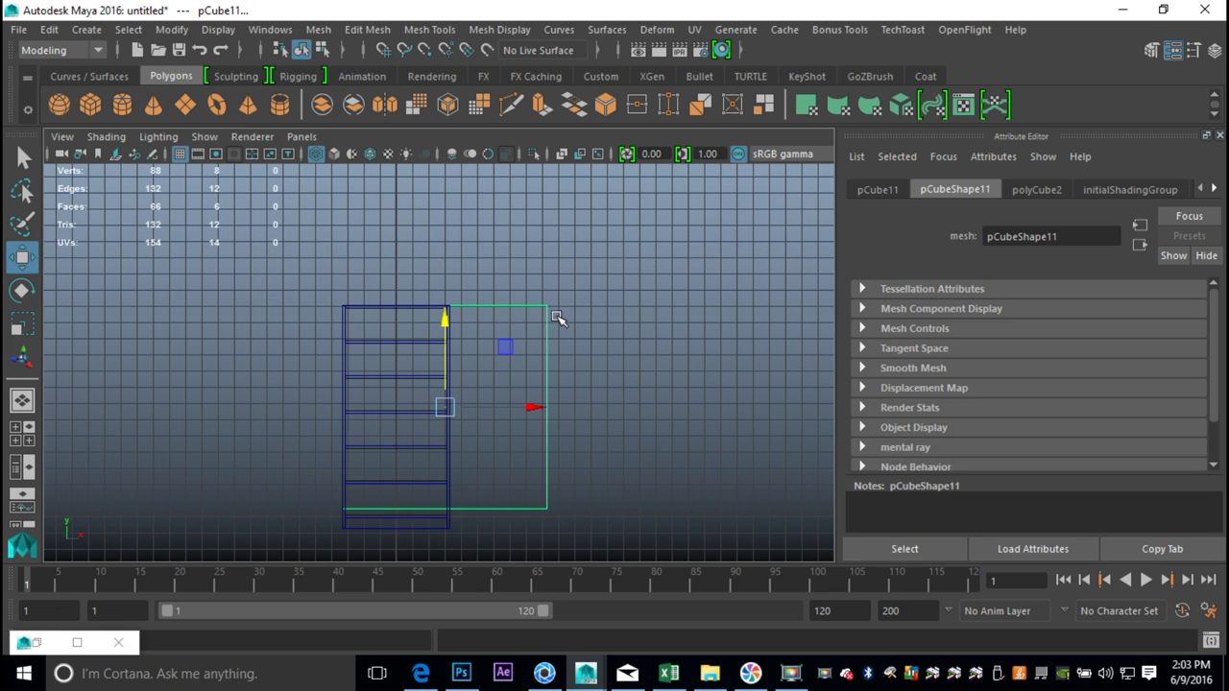
# Step: Select the back panel's right-hand vertices and move them along X to the bookshelf's outer right edge in the front view
pyautogui.moveTo(550, 323); pyautogui.dragTo(462, 162, button='right')
pyautogui.moveTo(500, 259); pyautogui.dragTo(618, 482)
pyautogui.moveTo(630, 407); pyautogui.dragTo(535, 430)
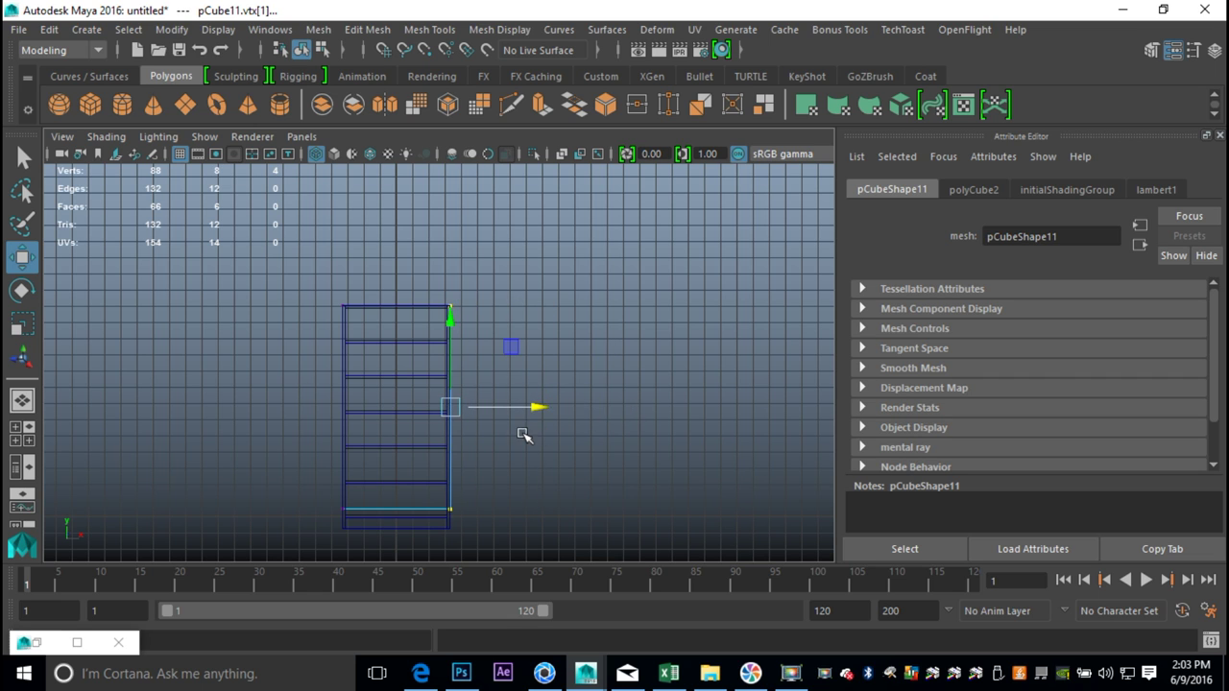
pyautogui.scroll(5, 537, 433)
pyautogui.moveTo(576, 557); pyautogui.dragTo(573, 556)
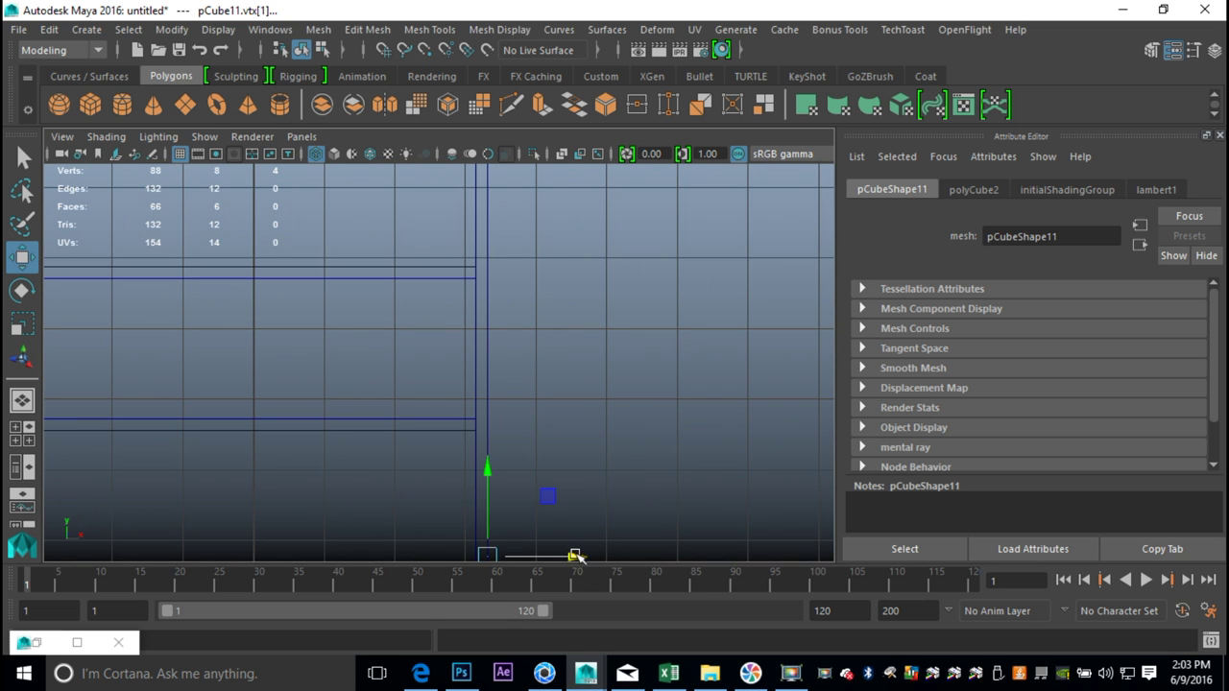
# Step: Select the back panel's bottom vertices and lower them to the bottom of the bookshelf's side panels
pyautogui.scroll(-5, 523, 417)
pyautogui.keyDown('alt'); pyautogui.moveTo(533, 478); pyautogui.dragTo(623, 277, button='middle'); pyautogui.keyUp('alt')
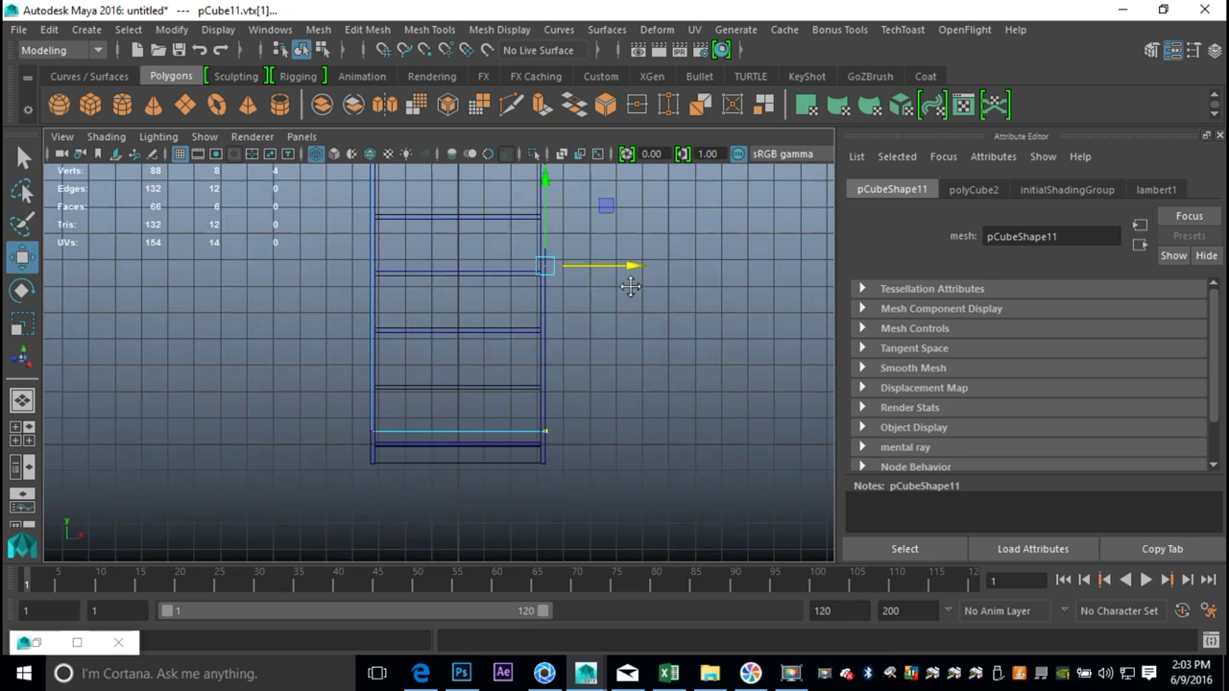
pyautogui.moveTo(350, 407); pyautogui.dragTo(576, 437)
pyautogui.scroll(4, 614, 510)
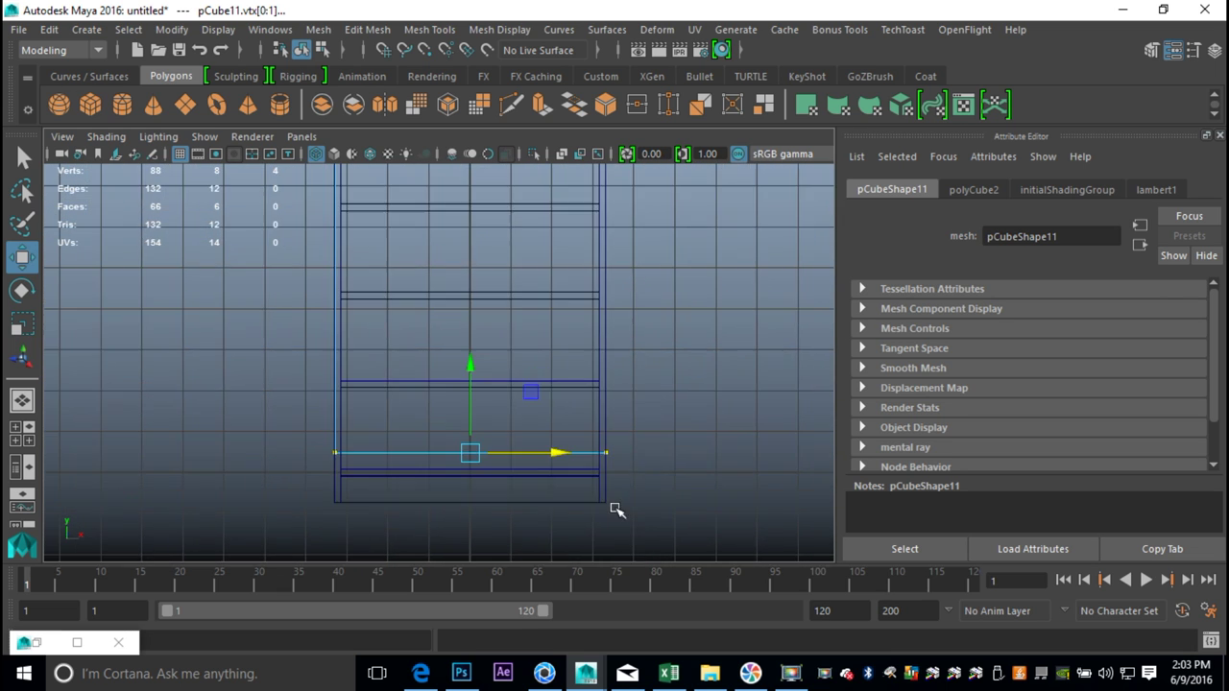
pyautogui.keyDown('alt'); pyautogui.moveTo(615, 510); pyautogui.dragTo(601, 300, button='middle'); pyautogui.keyUp('alt')
pyautogui.moveTo(464, 207); pyautogui.dragTo(487, 270)
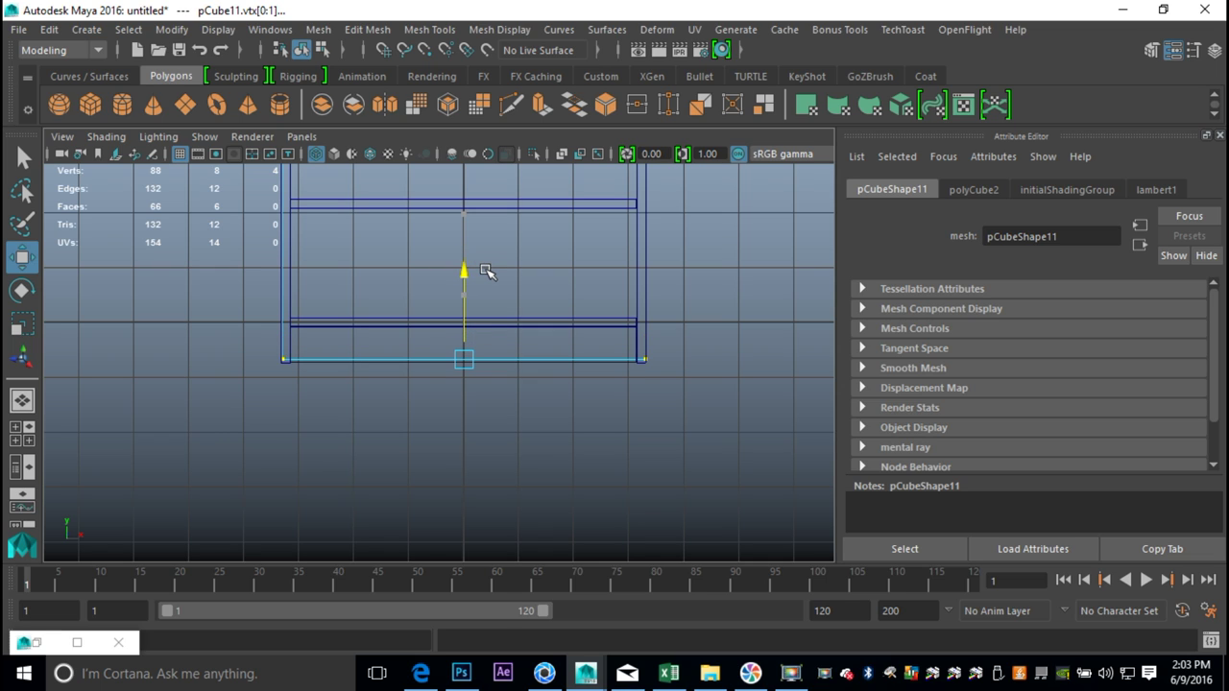
pyautogui.moveTo(487, 271); pyautogui.dragTo(488, 274)
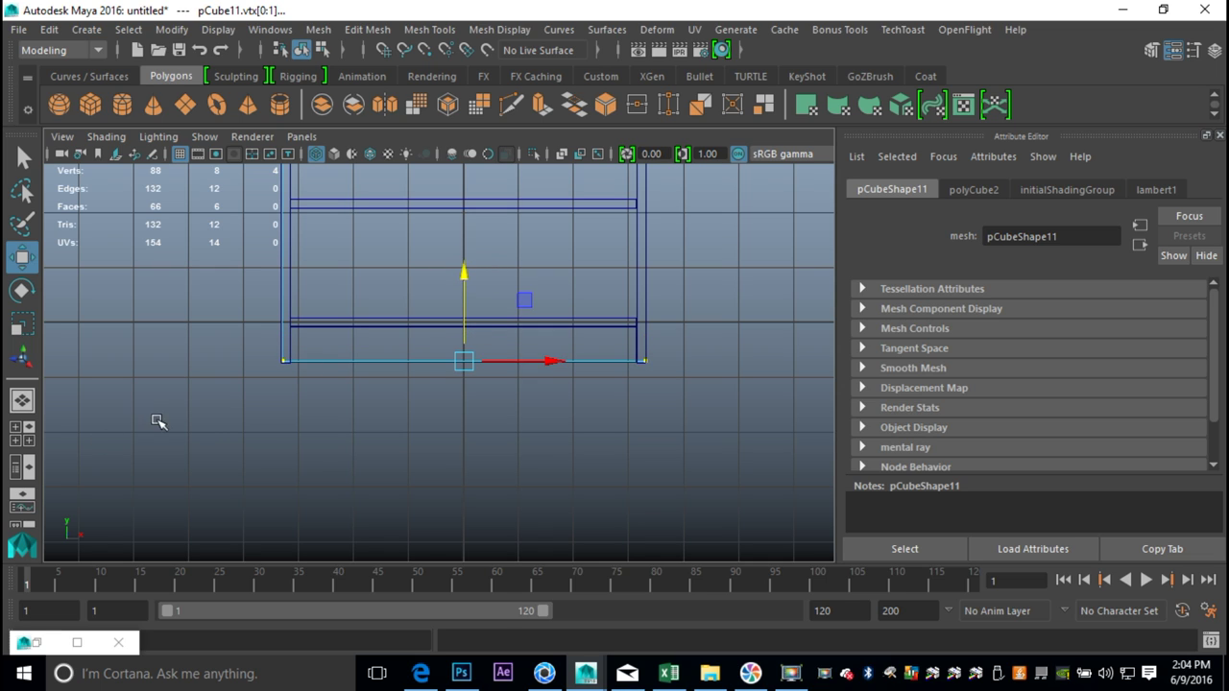
# Step: Return the back panel to object mode in the perspective view and scale it much thinner along Z
pyautogui.click(28, 427)
pyautogui.press('space')
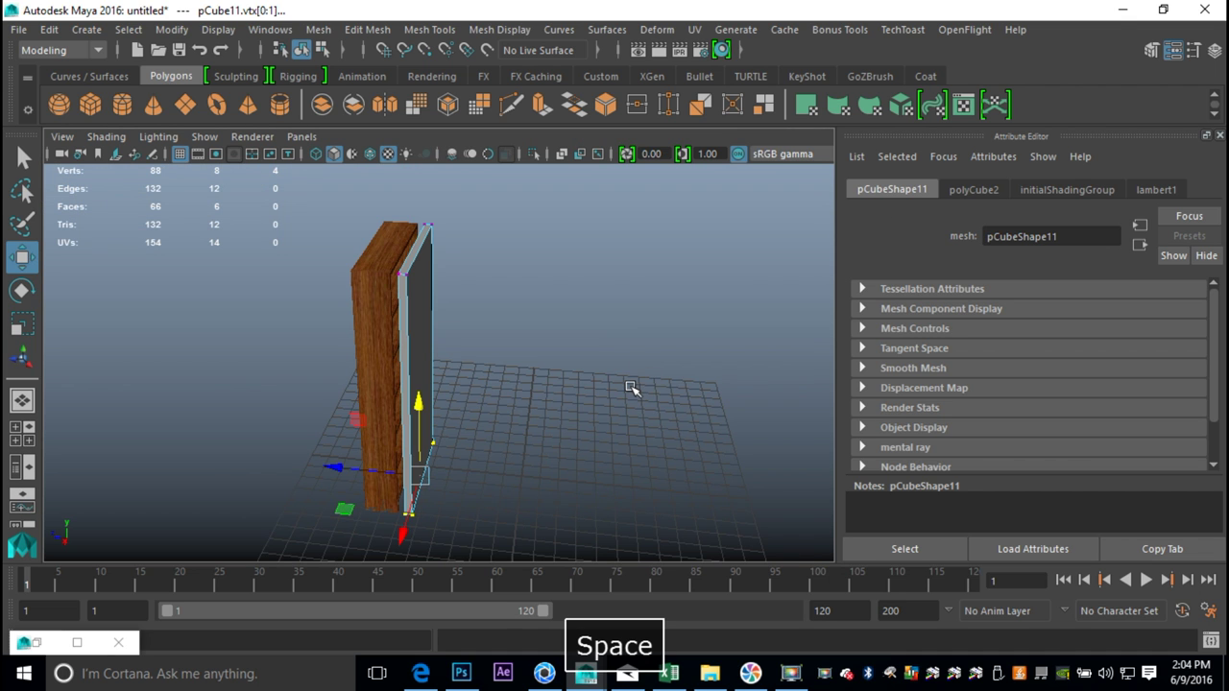
pyautogui.click(628, 387)
pyautogui.scroll(5, 510, 340)
pyautogui.scroll(-2, 579, 381)
pyautogui.keyDown('alt'); pyautogui.moveTo(579, 381); pyautogui.dragTo(552, 398); pyautogui.keyUp('alt')
pyautogui.moveTo(456, 301); pyautogui.dragTo(548, 125, button='right')
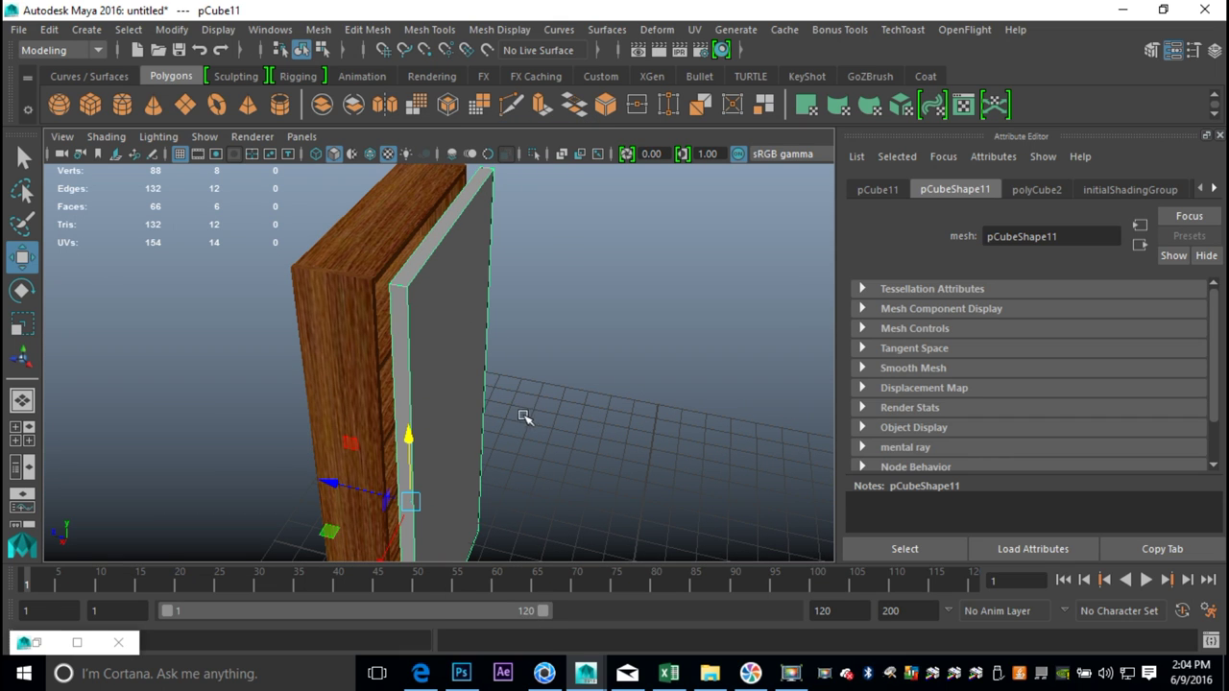
pyautogui.press('r')
pyautogui.moveTo(331, 482); pyautogui.dragTo(394, 517)
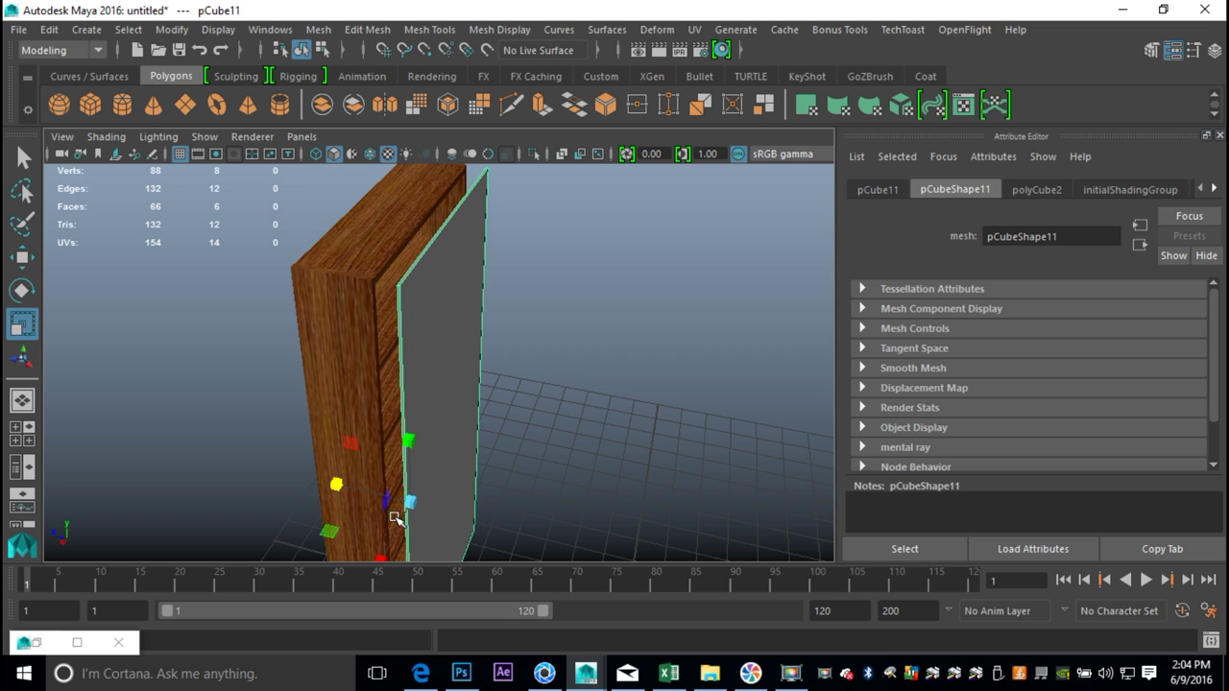
# Step: Move the back panel along Z until it sits flush against the bookshelf's rear edge in the side view
pyautogui.press('w')
pyautogui.moveTo(333, 485); pyautogui.dragTo(313, 484)
pyautogui.click(22, 432)
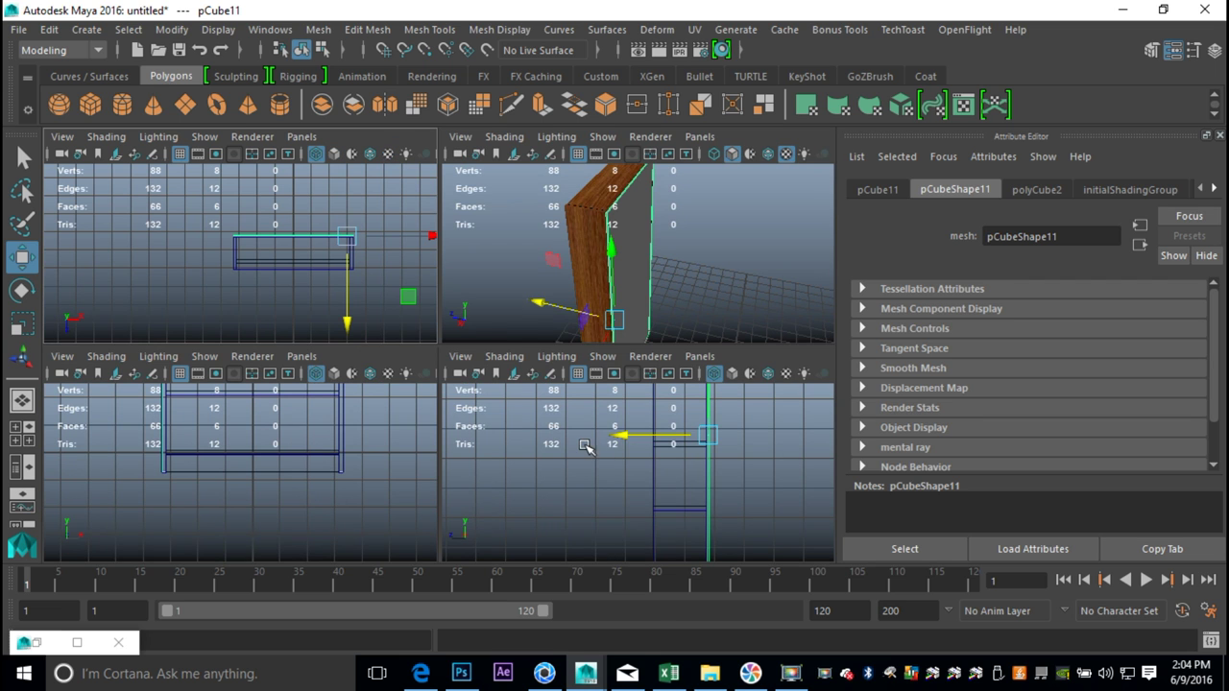
pyautogui.press('space')
pyautogui.scroll(-2, 581, 469)
pyautogui.scroll(3, 609, 365)
pyautogui.keyDown('alt'); pyautogui.moveTo(611, 369); pyautogui.dragTo(496, 471, button='middle'); pyautogui.keyUp('alt')
pyautogui.scroll(3, 509, 458)
pyautogui.moveTo(605, 354); pyautogui.dragTo(594, 354)
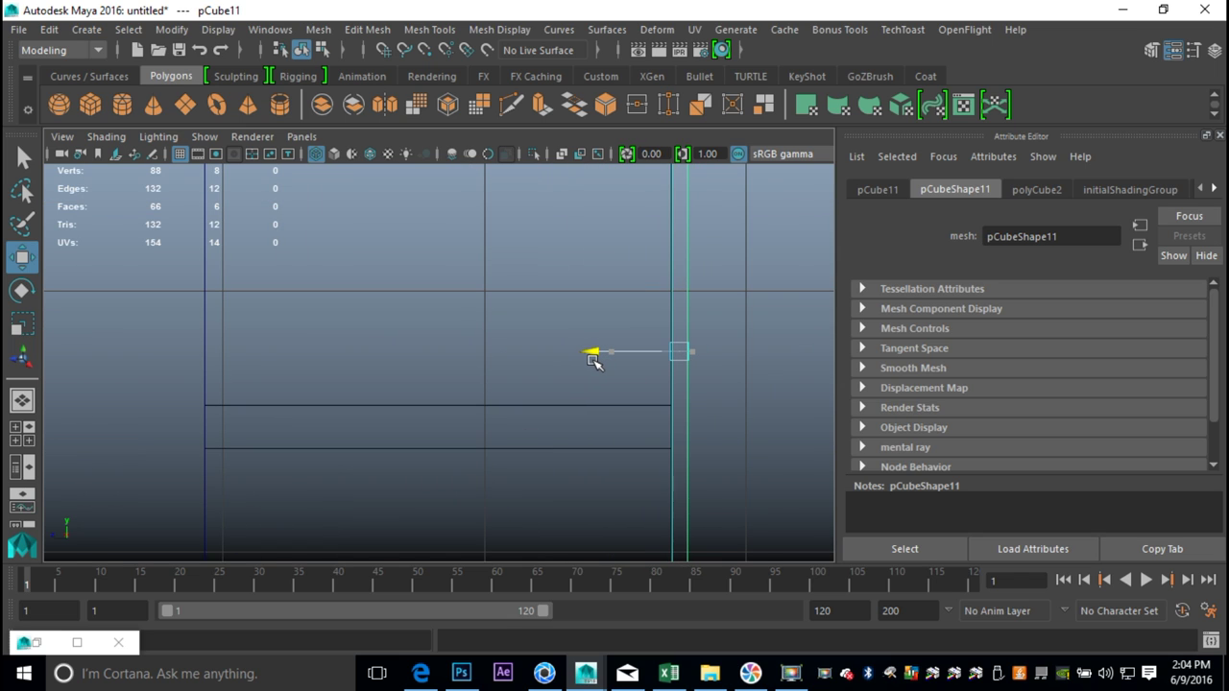
pyautogui.moveTo(593, 360); pyautogui.dragTo(591, 360)
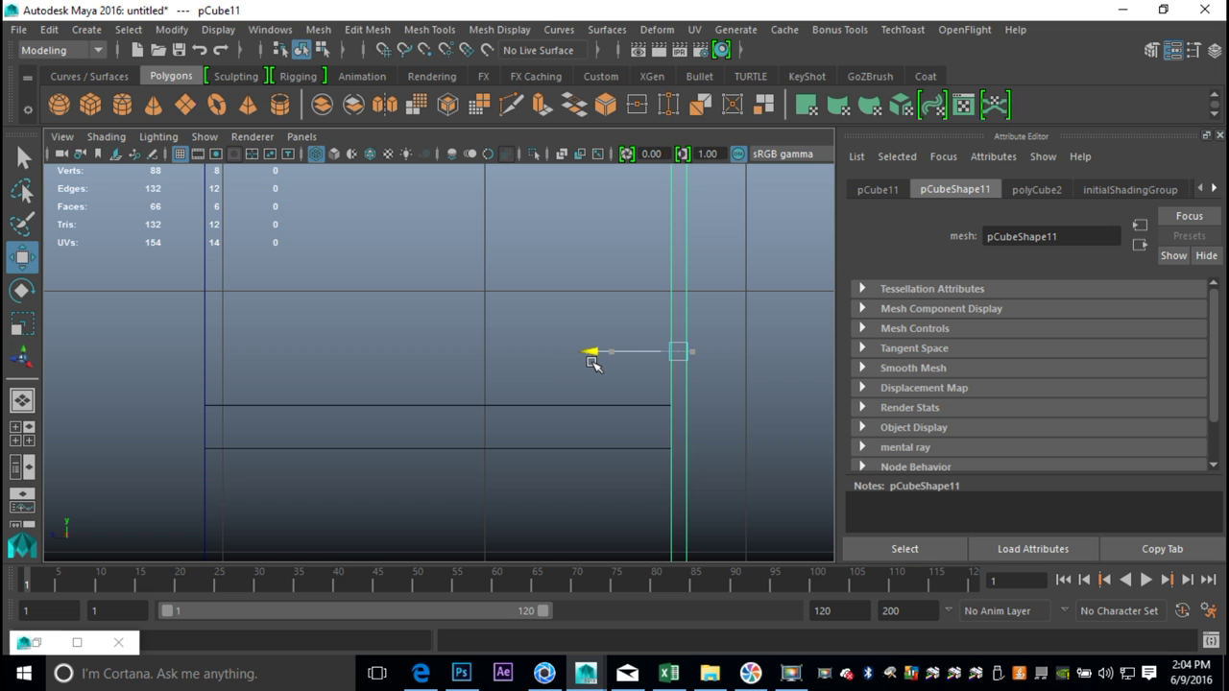
# Step: Check the back panel's fit in perspective and apply automatic UV mapping to it
pyautogui.click(23, 434)
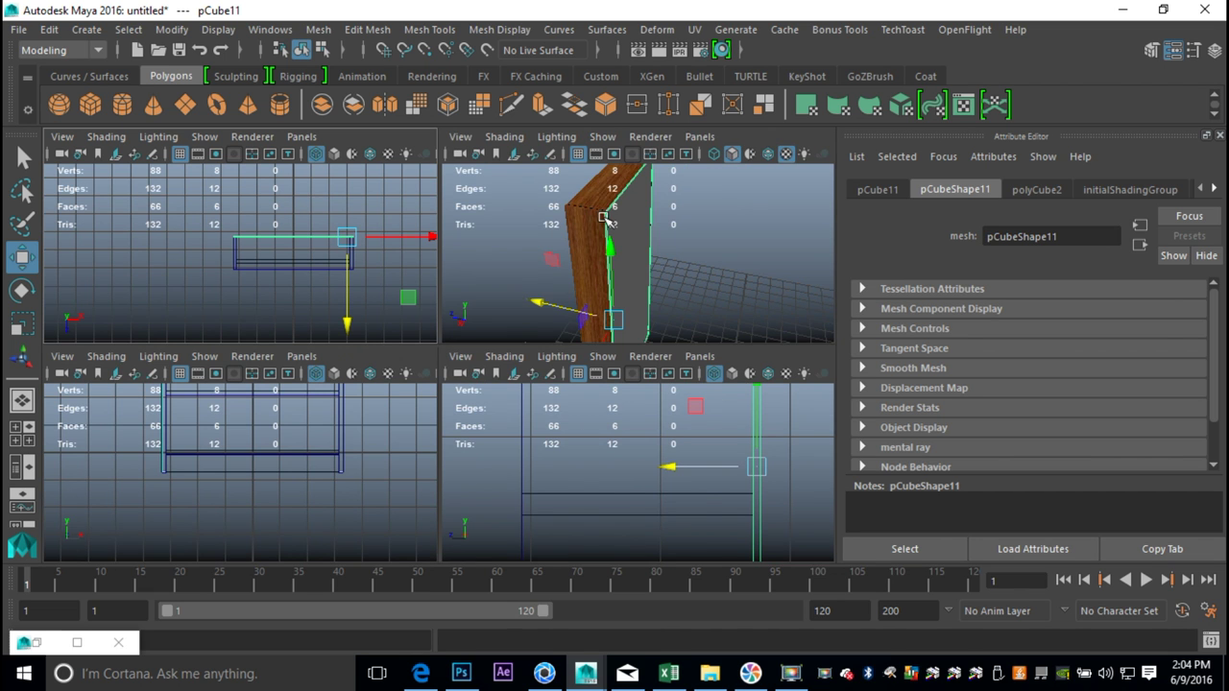
pyautogui.press('space')
pyautogui.moveTo(552, 386)
pyautogui.keyDown('alt'); pyautogui.mouseDown()
pyautogui.moveTo(582, 302)
pyautogui.moveTo(662, 348)
pyautogui.moveTo(650, 290)
pyautogui.moveTo(557, 300)
pyautogui.moveTo(522, 342)
pyautogui.moveTo(650, 343)
pyautogui.moveTo(550, 396)
pyautogui.mouseUp(); pyautogui.keyUp('alt')
pyautogui.click(653, 347)
pyautogui.click(318, 310)
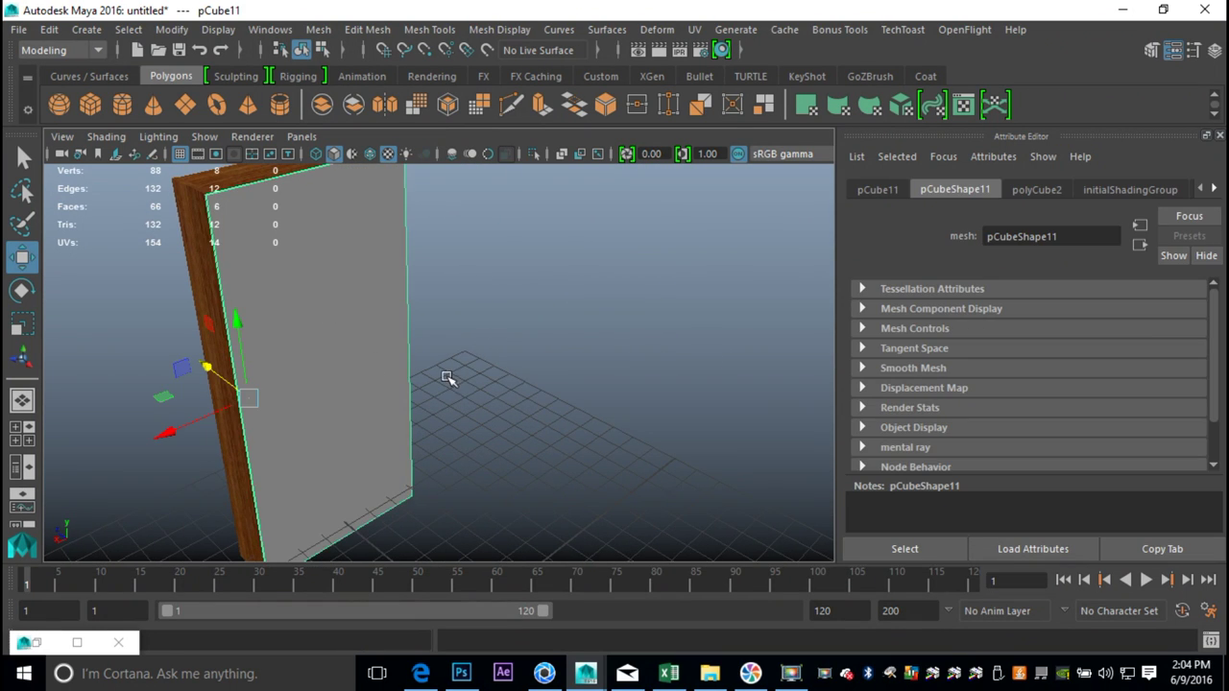
pyautogui.keyDown('alt'); pyautogui.moveTo(447, 375); pyautogui.dragTo(646, 417); pyautogui.keyUp('alt')
pyautogui.click(694, 29)
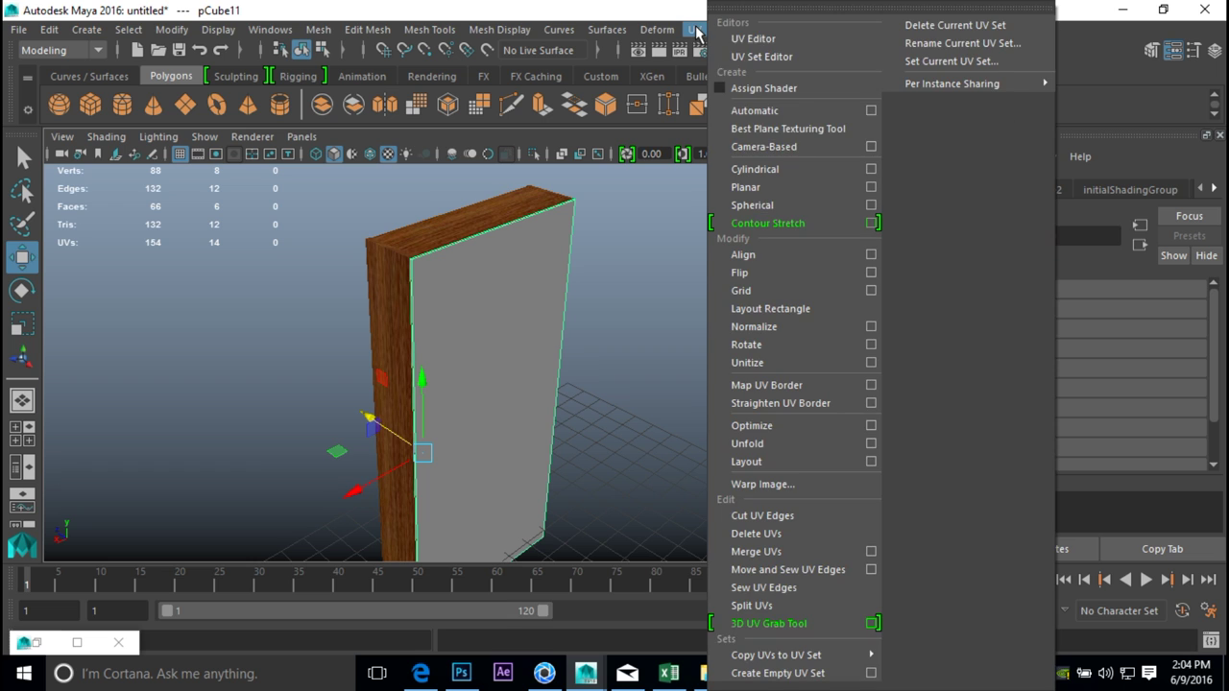
pyautogui.click(785, 112)
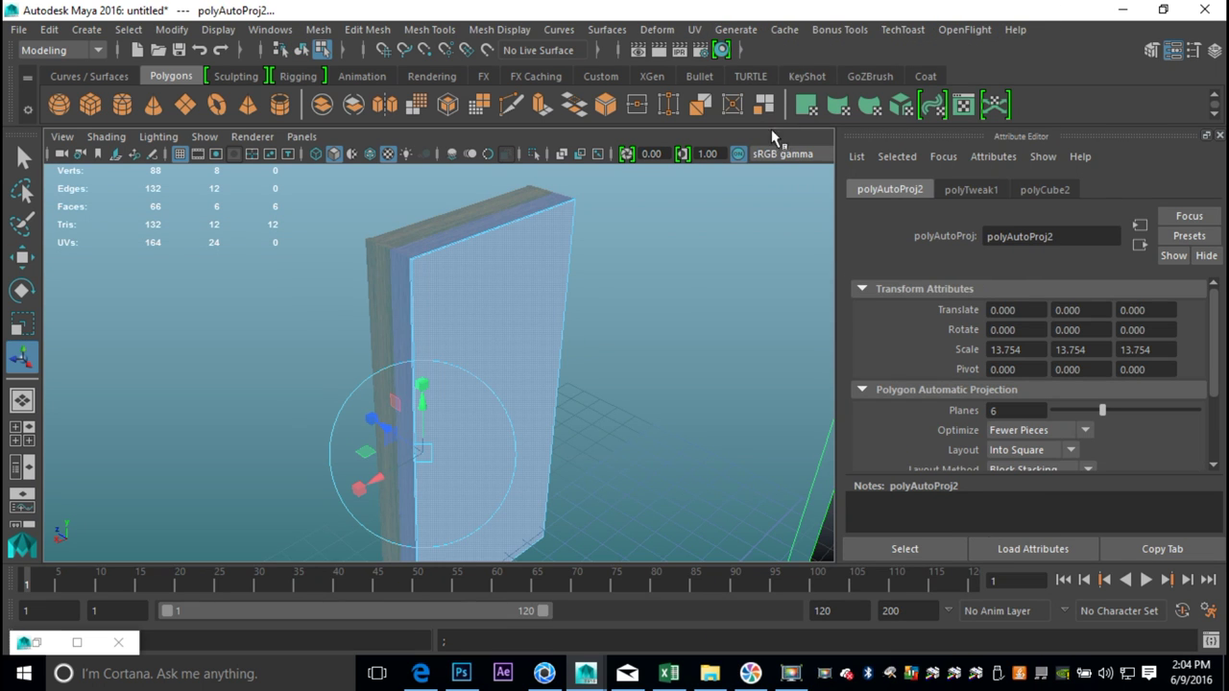
# Step: Open the UV Editor and place its window beside the perspective view
pyautogui.click(694, 29)
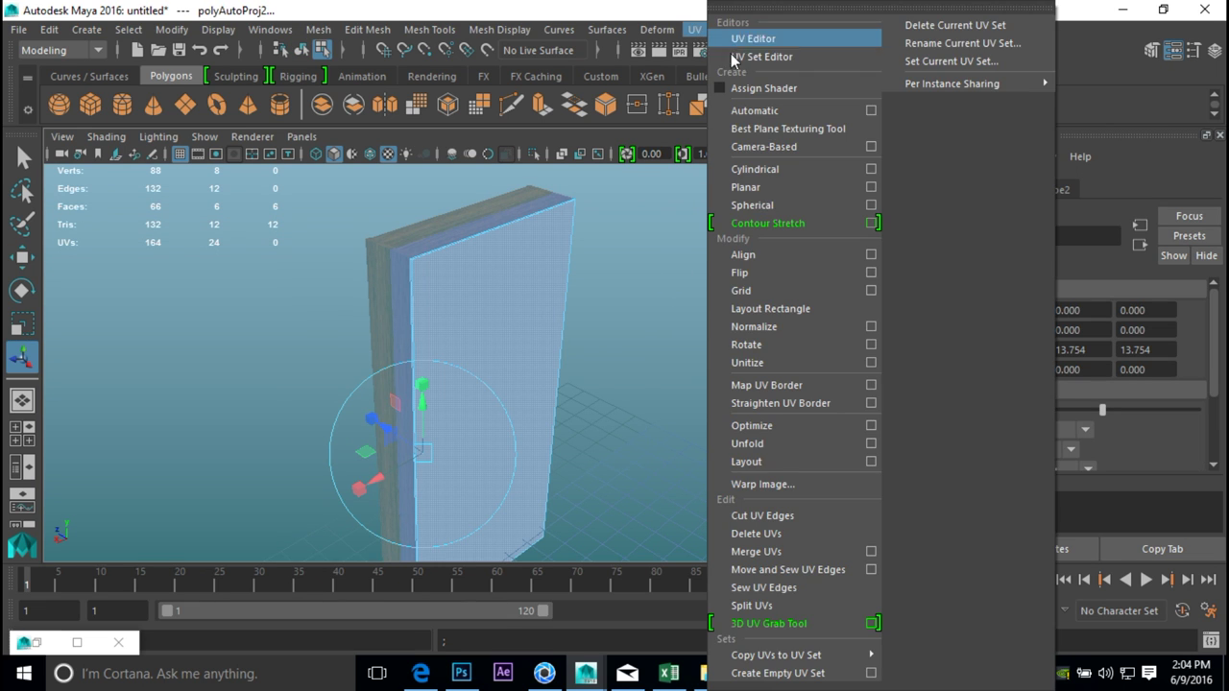
pyautogui.press('Escape')
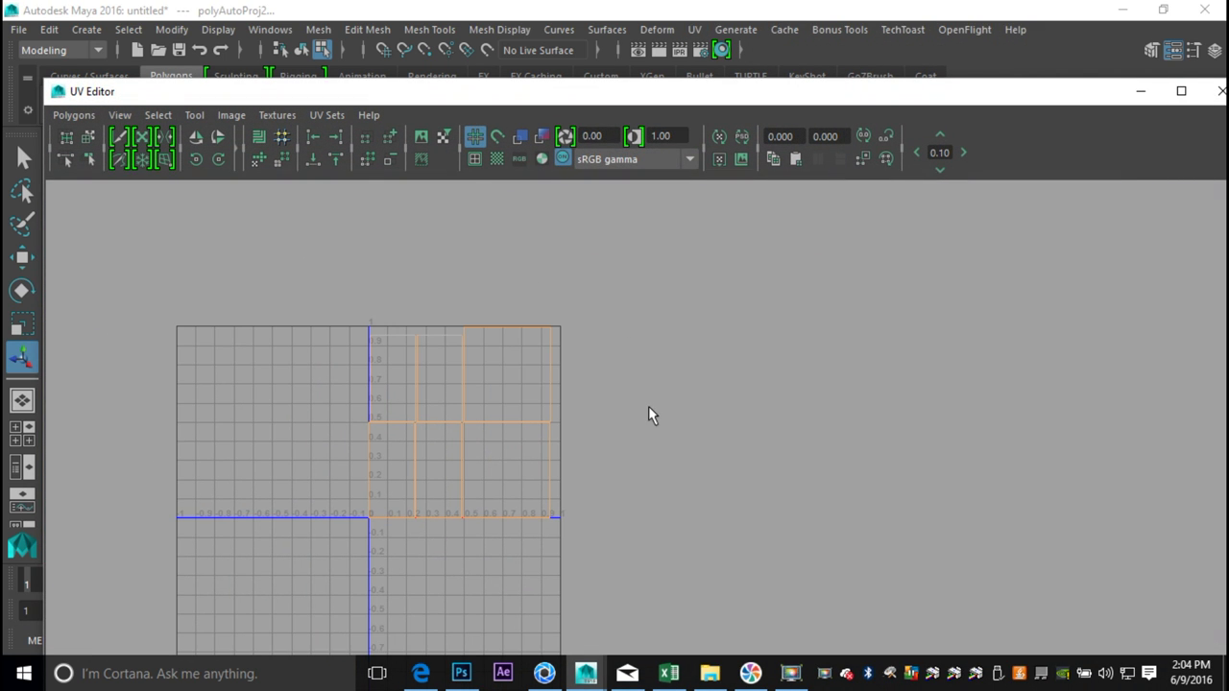
pyautogui.moveTo(170, 93); pyautogui.dragTo(721, 8)
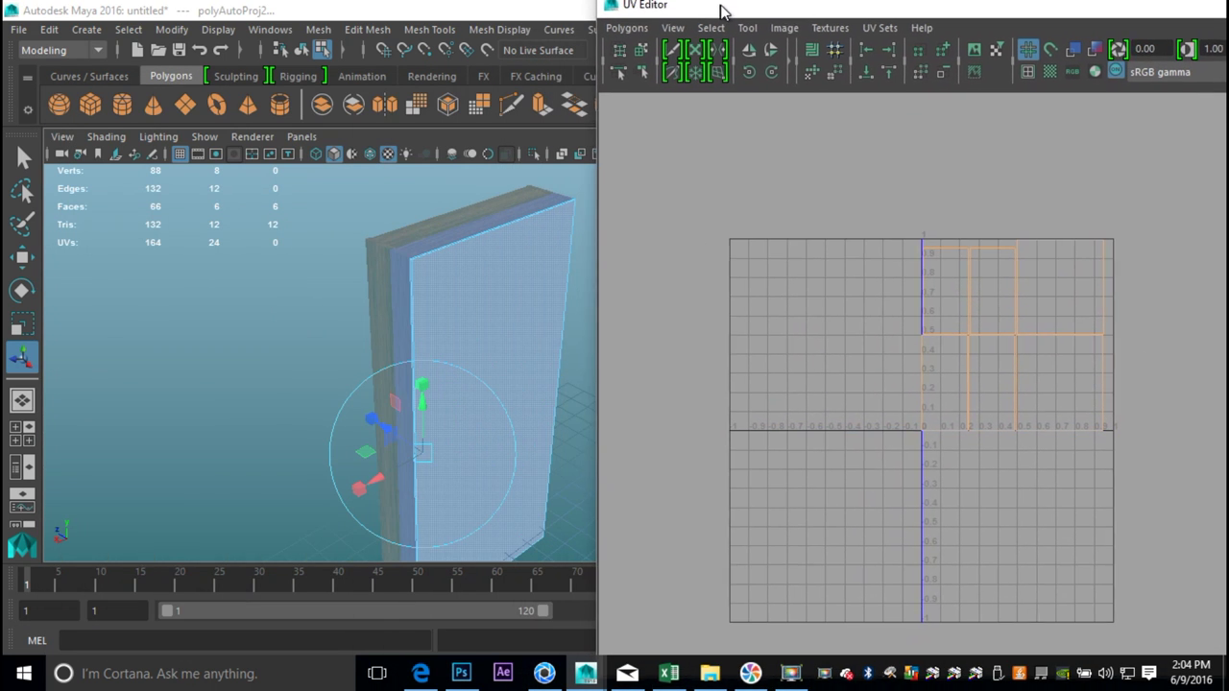
# Step: Select the UV face of the panel's large rear side and move it into the empty area left of the 0-1 UV space
pyautogui.moveTo(357, 329)
pyautogui.keyDown('alt'); pyautogui.mouseDown()
pyautogui.moveTo(109, 282)
pyautogui.moveTo(305, 349)
pyautogui.moveTo(328, 323)
pyautogui.moveTo(365, 334)
pyautogui.mouseUp(); pyautogui.keyUp('alt')
pyautogui.moveTo(1006, 331); pyautogui.dragTo(945, 311, button='right')
pyautogui.click(1056, 325)
pyautogui.click(516, 406)
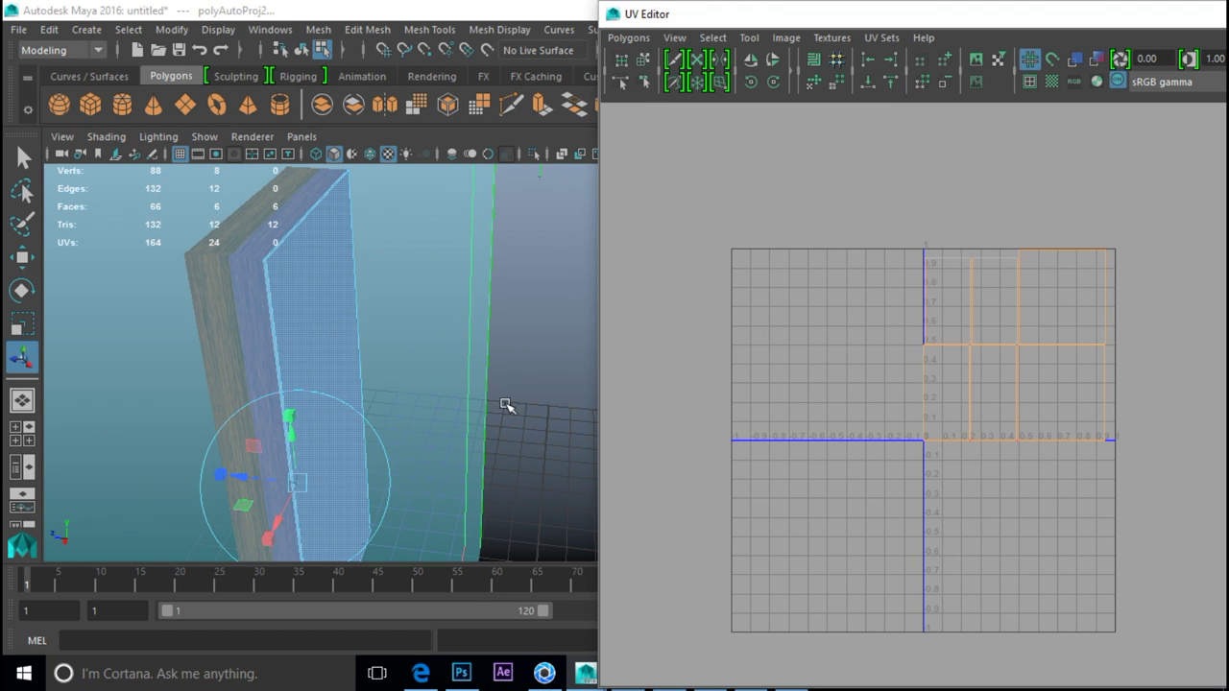
pyautogui.press('F8')
pyautogui.moveTo(1058, 385); pyautogui.dragTo(996, 366, button='right')
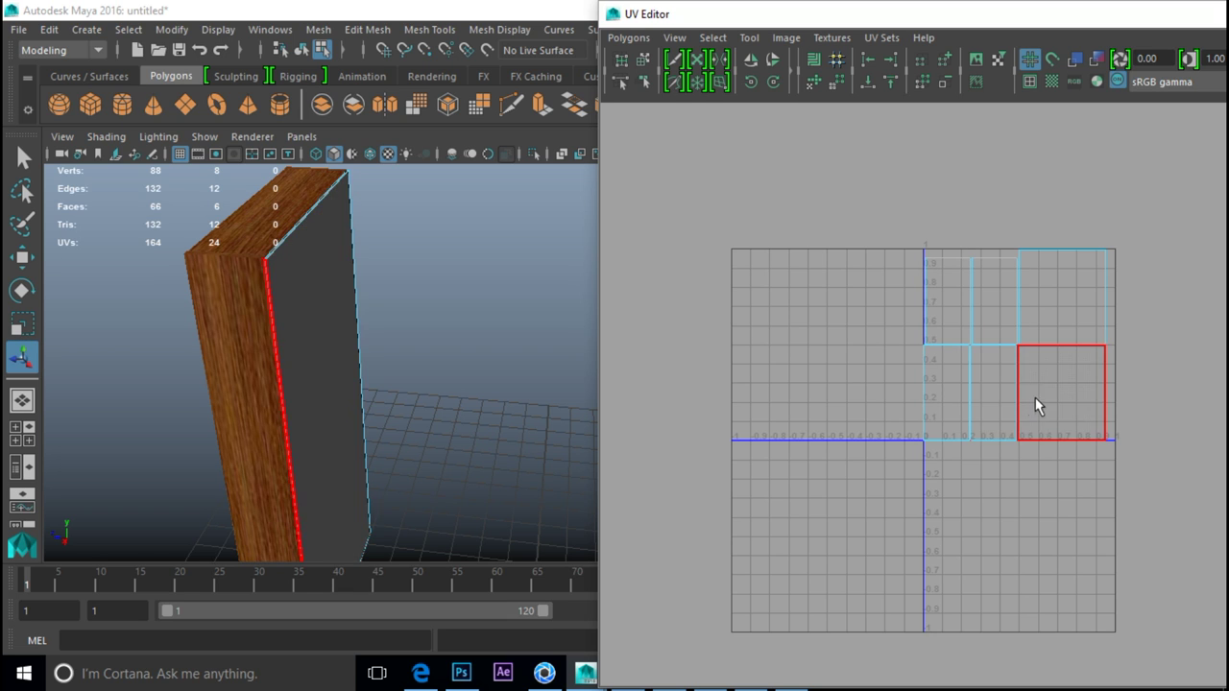
pyautogui.click(992, 394)
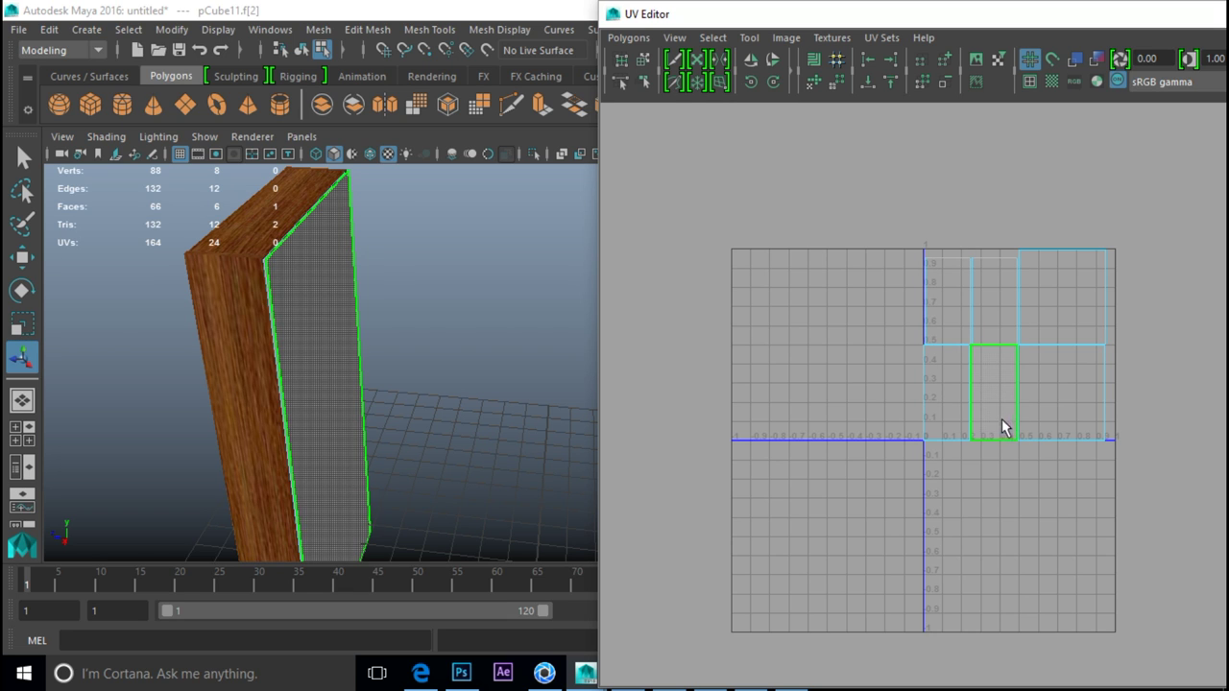
pyautogui.press('w')
pyautogui.moveTo(993, 394); pyautogui.dragTo(805, 364)
# Step: Move and sew the adjoining UV pieces onto the top and bottom edges of the separated rear face
pyautogui.rightClick(798, 321)
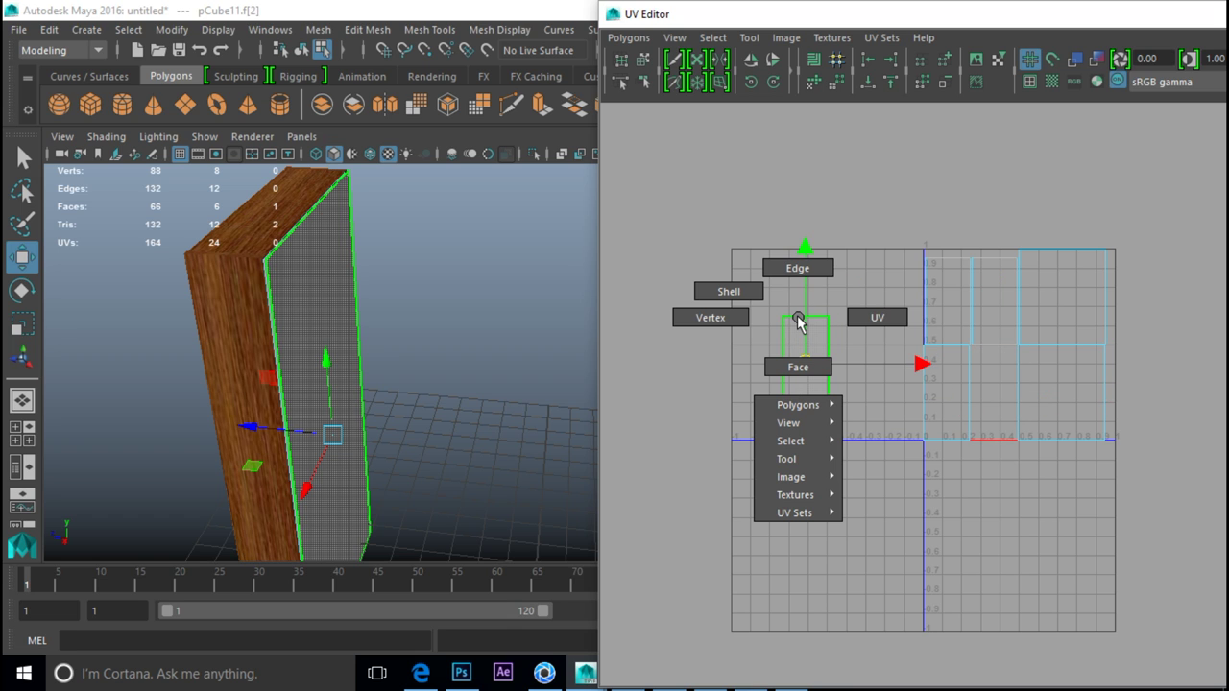
pyautogui.click(787, 271)
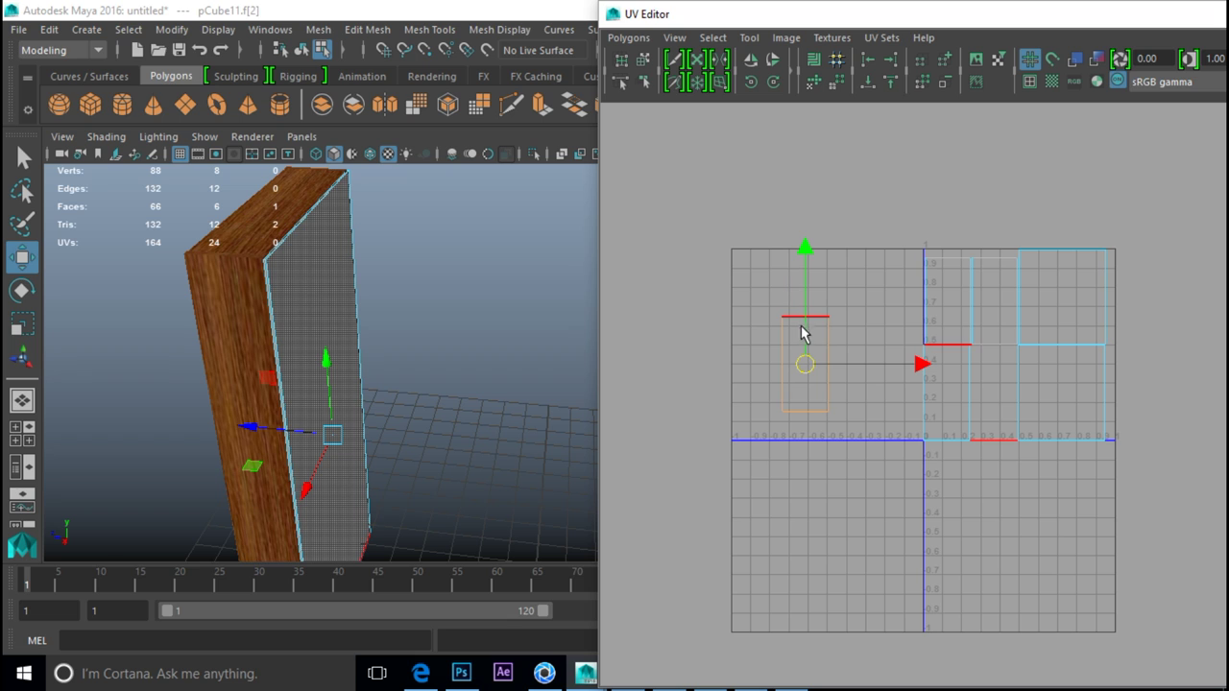
pyautogui.click(798, 317)
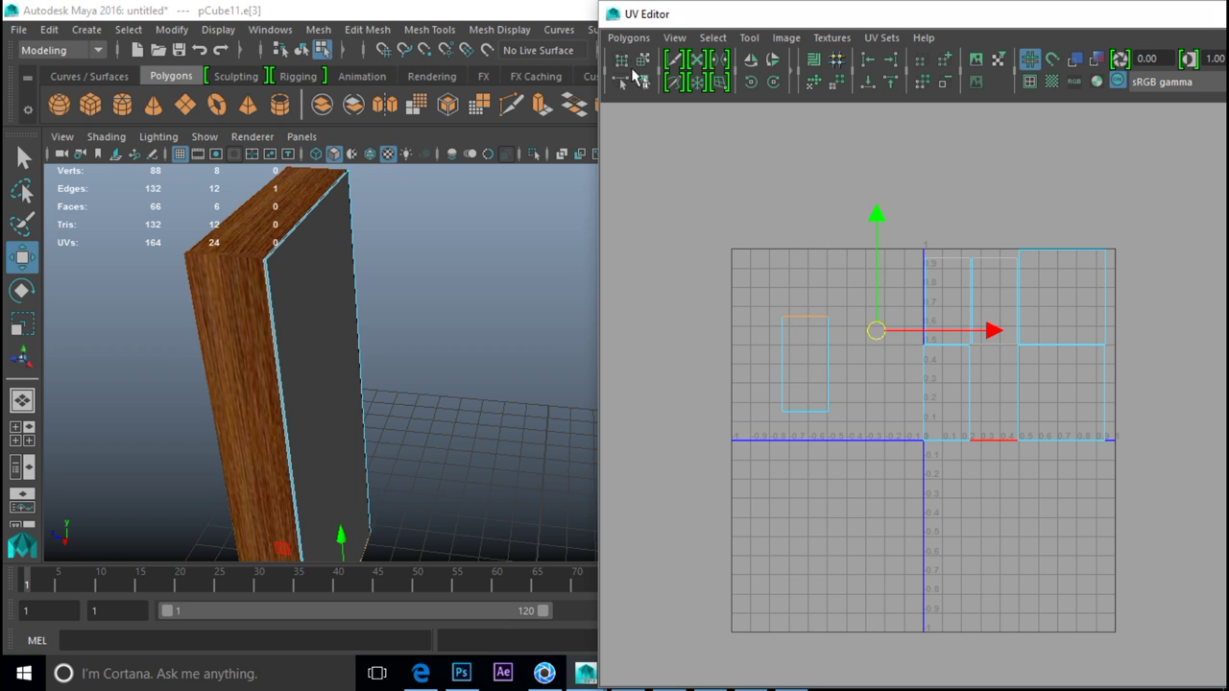
pyautogui.click(627, 38)
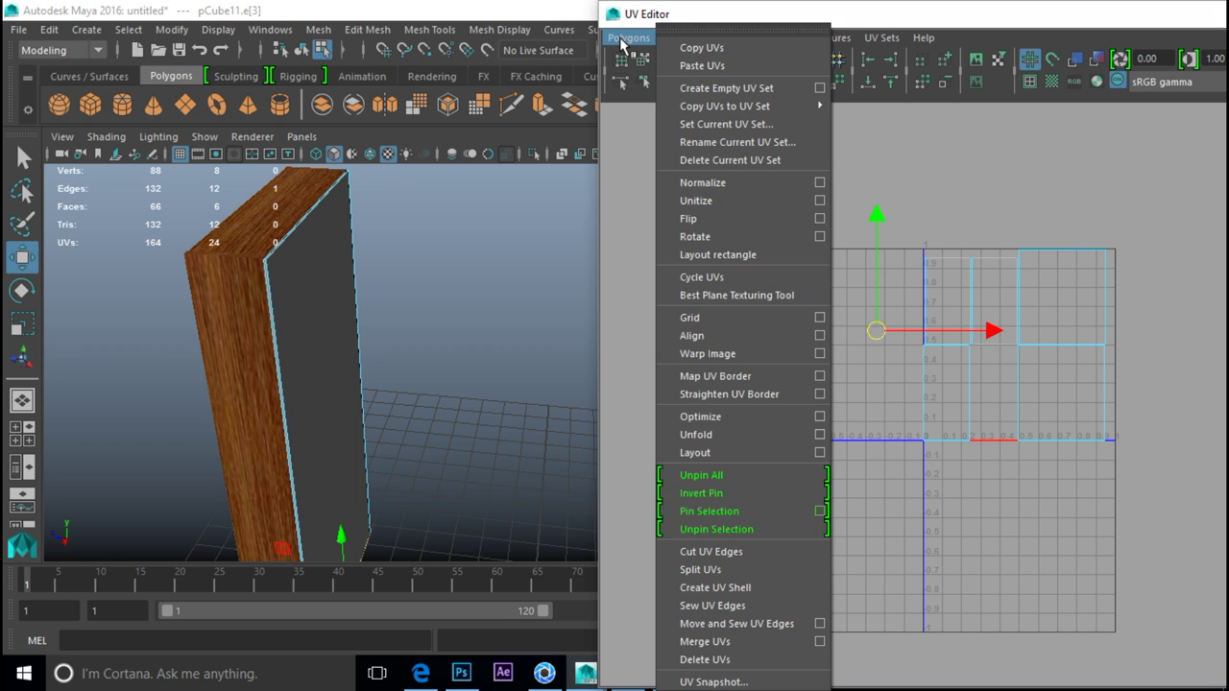
pyautogui.click(738, 623)
pyautogui.click(811, 410)
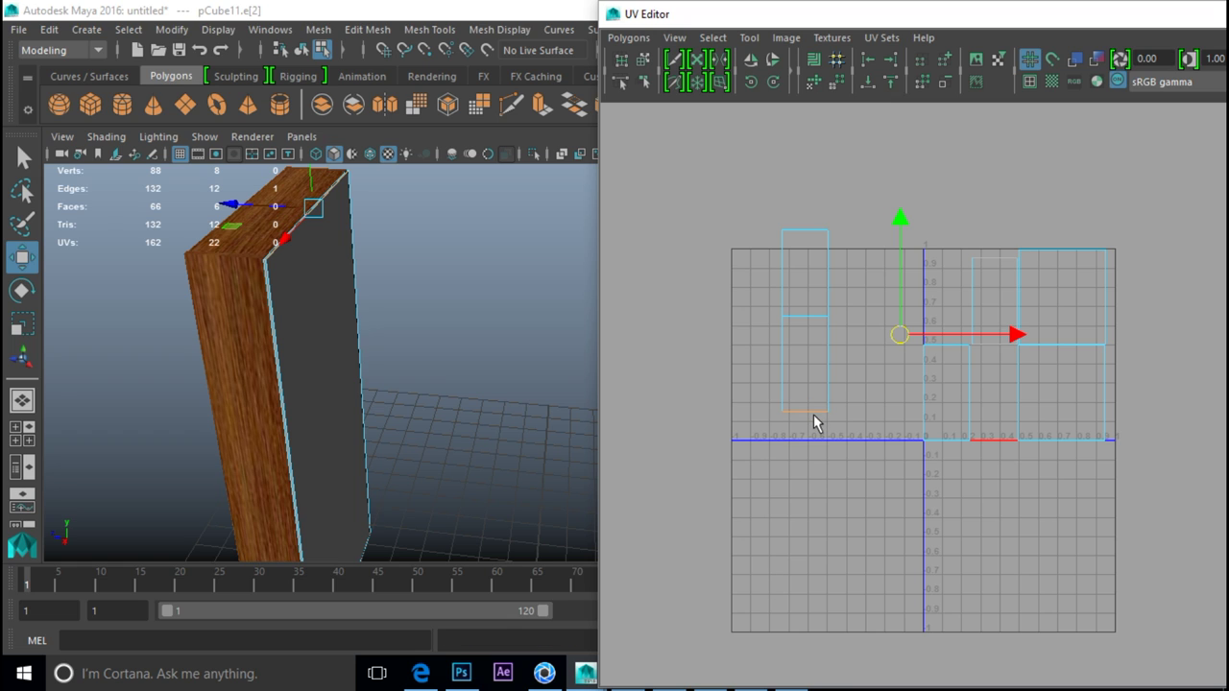
pyautogui.press('g')
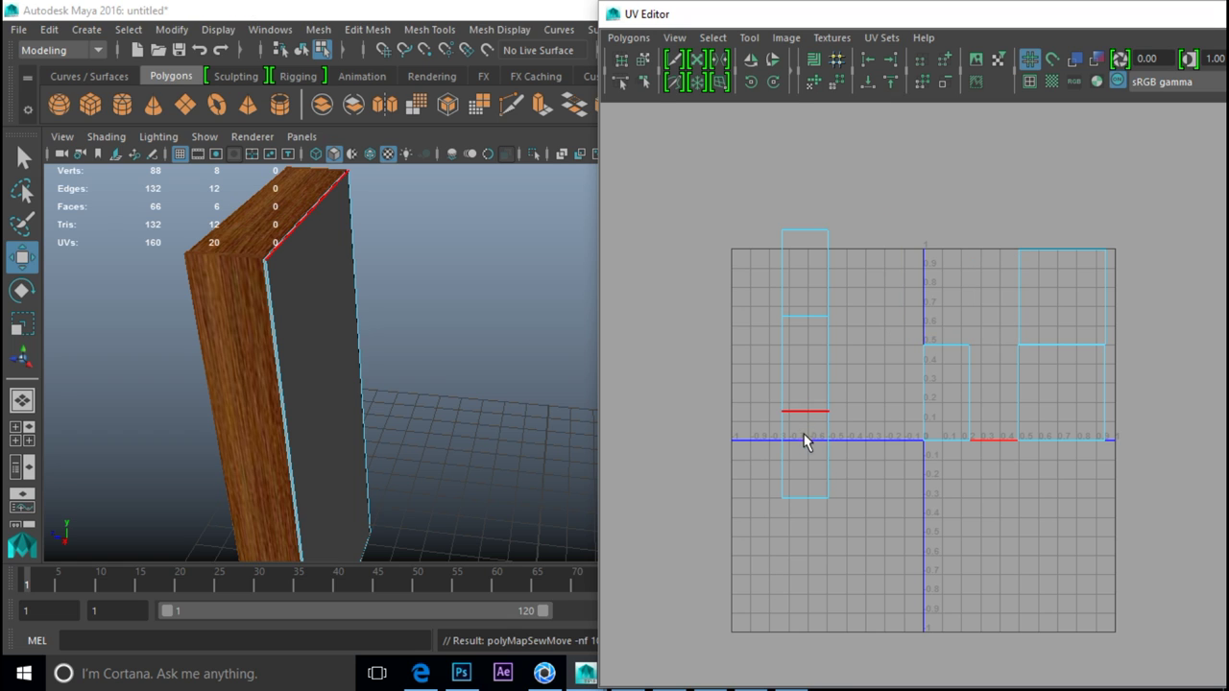
# Step: Move and sew the remaining UV pieces onto the rear face's right and left edges to form one cross-shaped shell
pyautogui.click(828, 394)
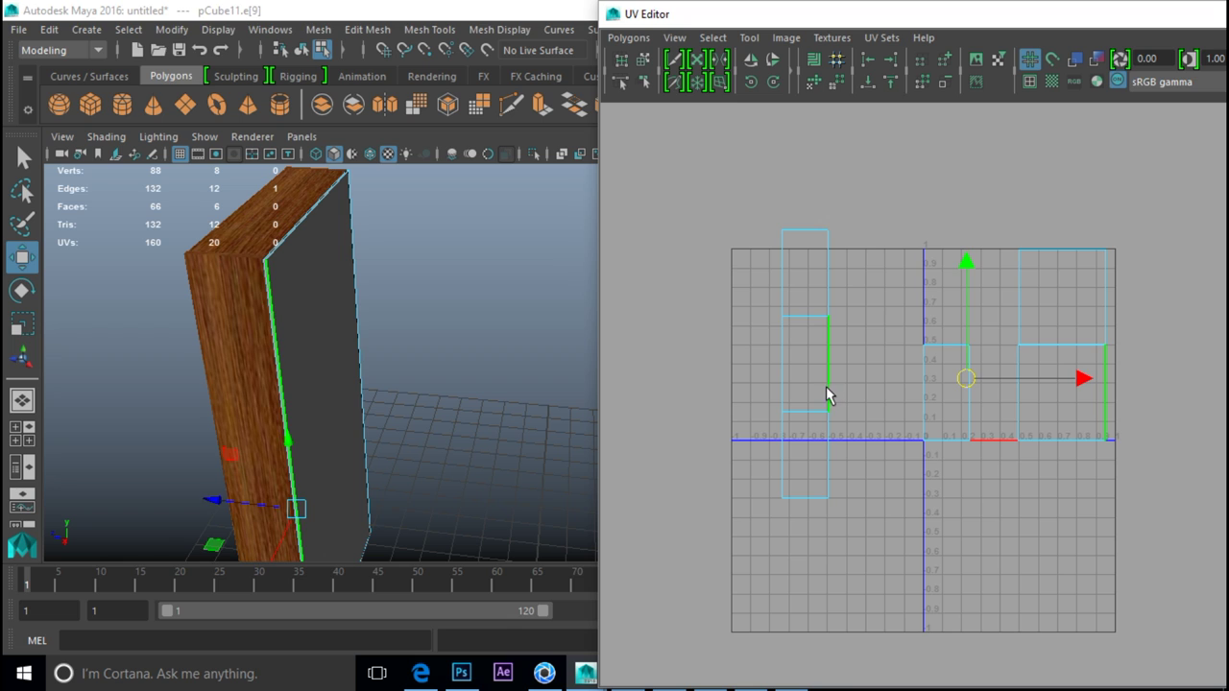
pyautogui.press('g')
pyautogui.click(782, 370)
pyautogui.press('g')
pyautogui.press('g')
pyautogui.click(783, 363)
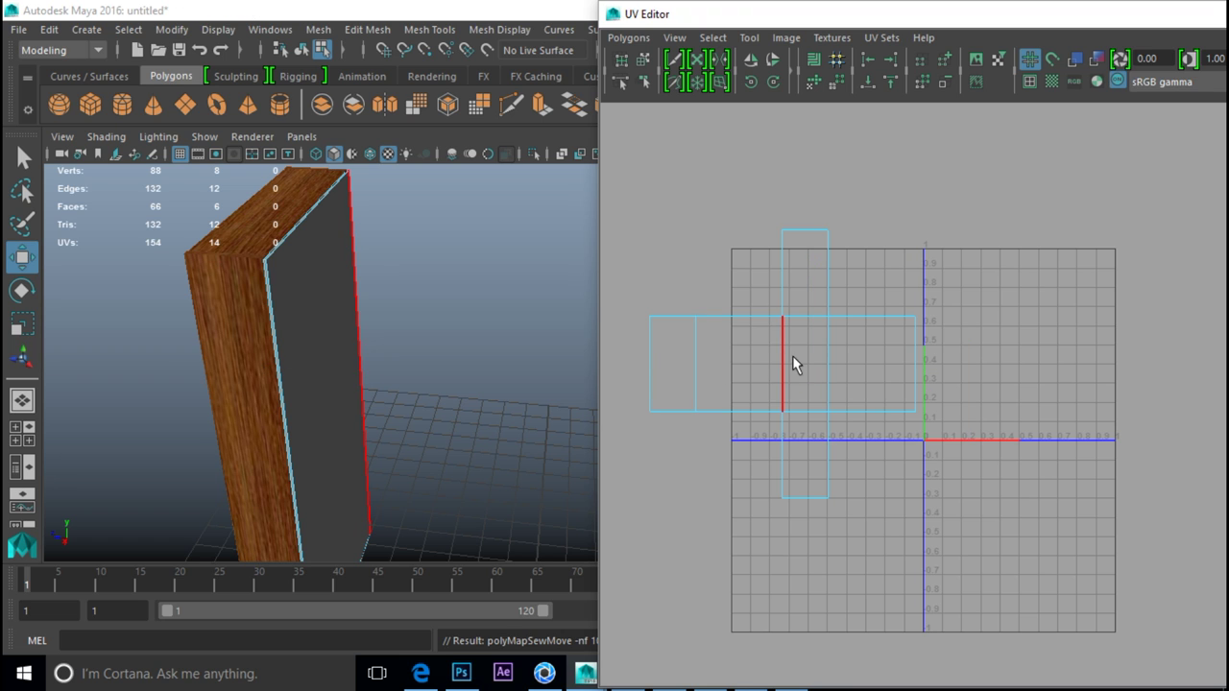
# Step: Select all of the back panel's UV faces and lay them out within the 0-1 UV space
pyautogui.moveTo(794, 355); pyautogui.dragTo(762, 356, button='right')
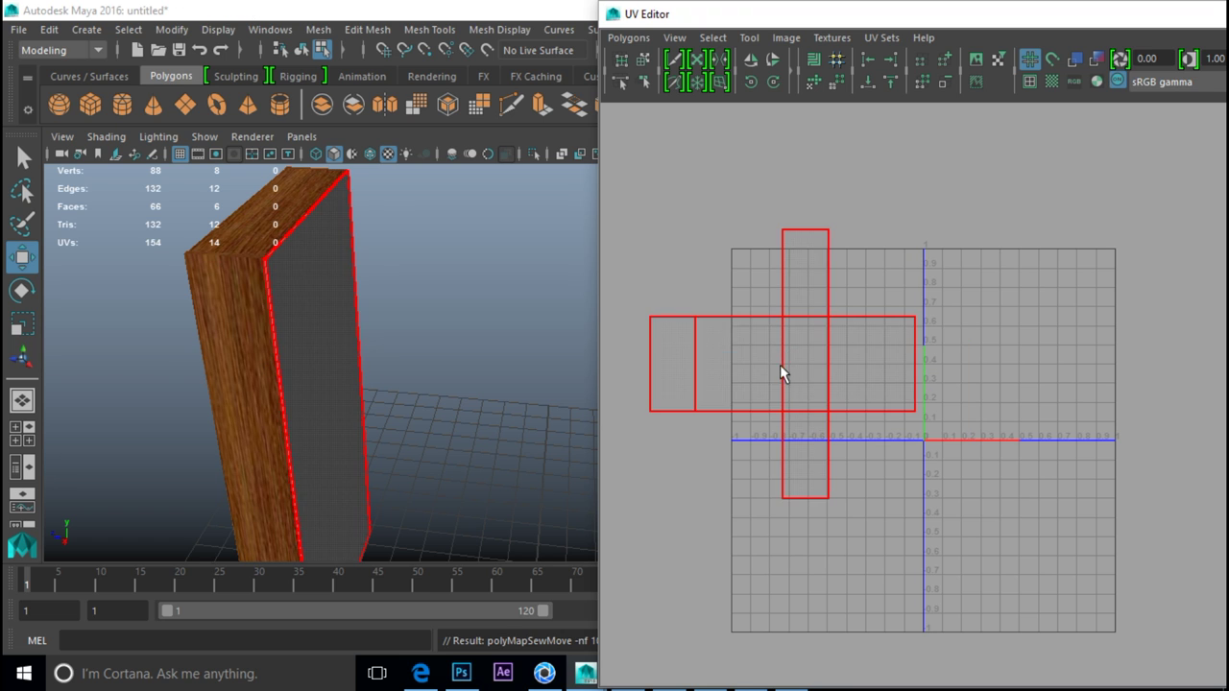
pyautogui.click(628, 38)
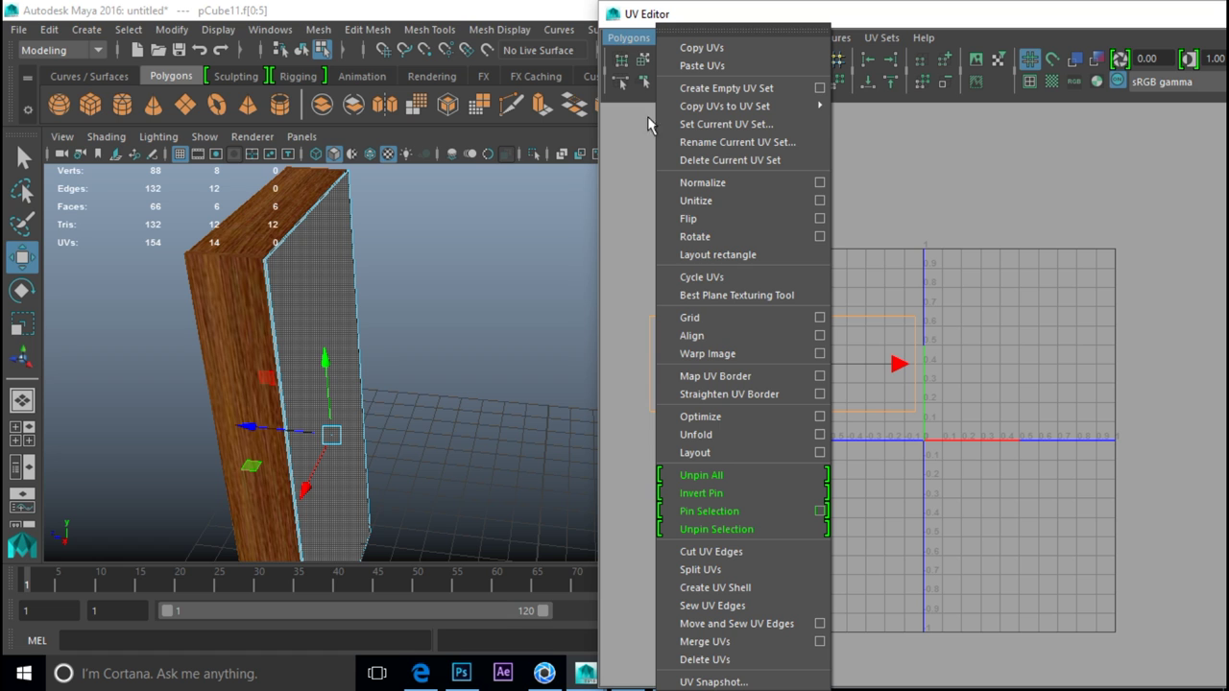
pyautogui.click(742, 453)
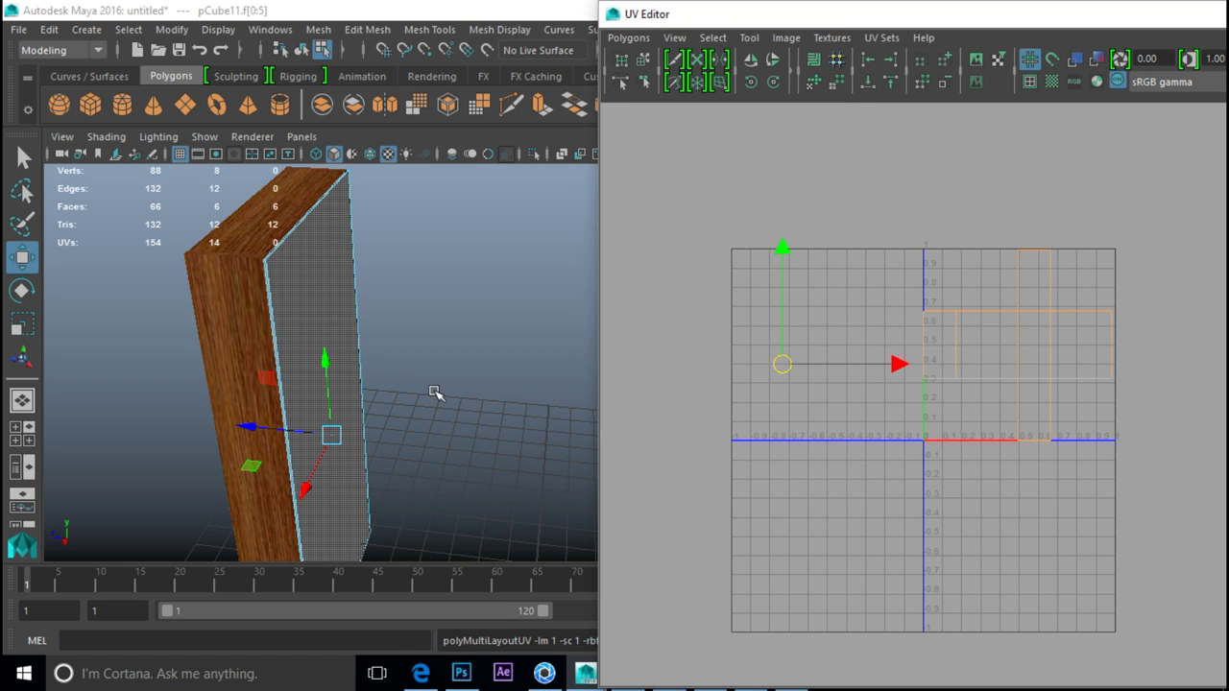
# Step: Switch the back panel from face selection back to object mode in the perspective view
pyautogui.scroll(-3, 454, 378)
pyautogui.keyDown('alt'); pyautogui.moveTo(440, 384); pyautogui.dragTo(392, 277); pyautogui.keyUp('alt')
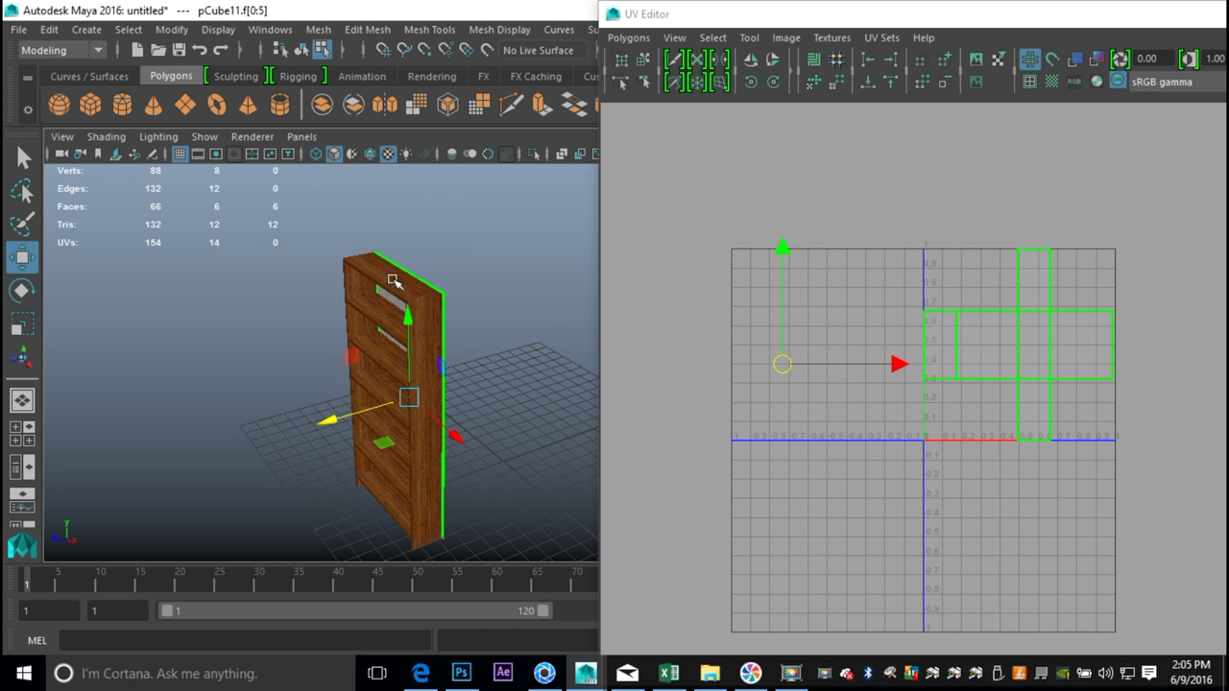
pyautogui.rightClick(392, 273)
pyautogui.moveTo(457, 143); pyautogui.dragTo(468, 134, button='right')
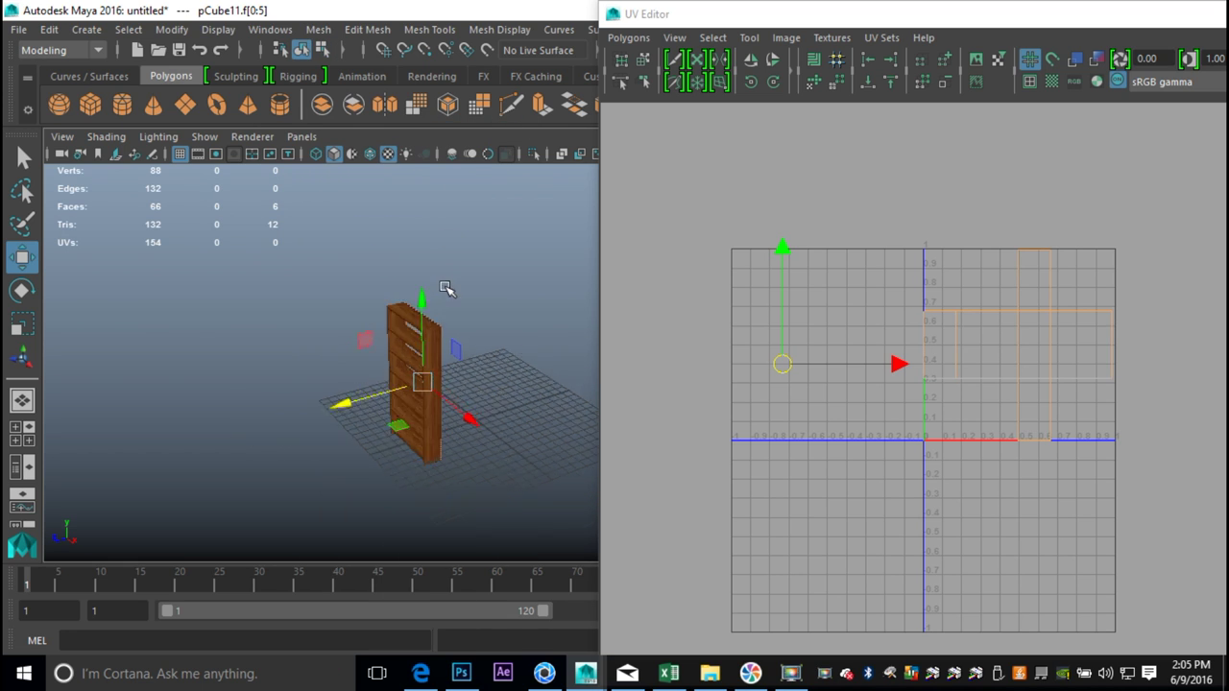
# Step: Select all bookshelf parts in the viewport and lay out their UVs together within the 0-1 UV space
pyautogui.moveTo(323, 286); pyautogui.dragTo(512, 513)
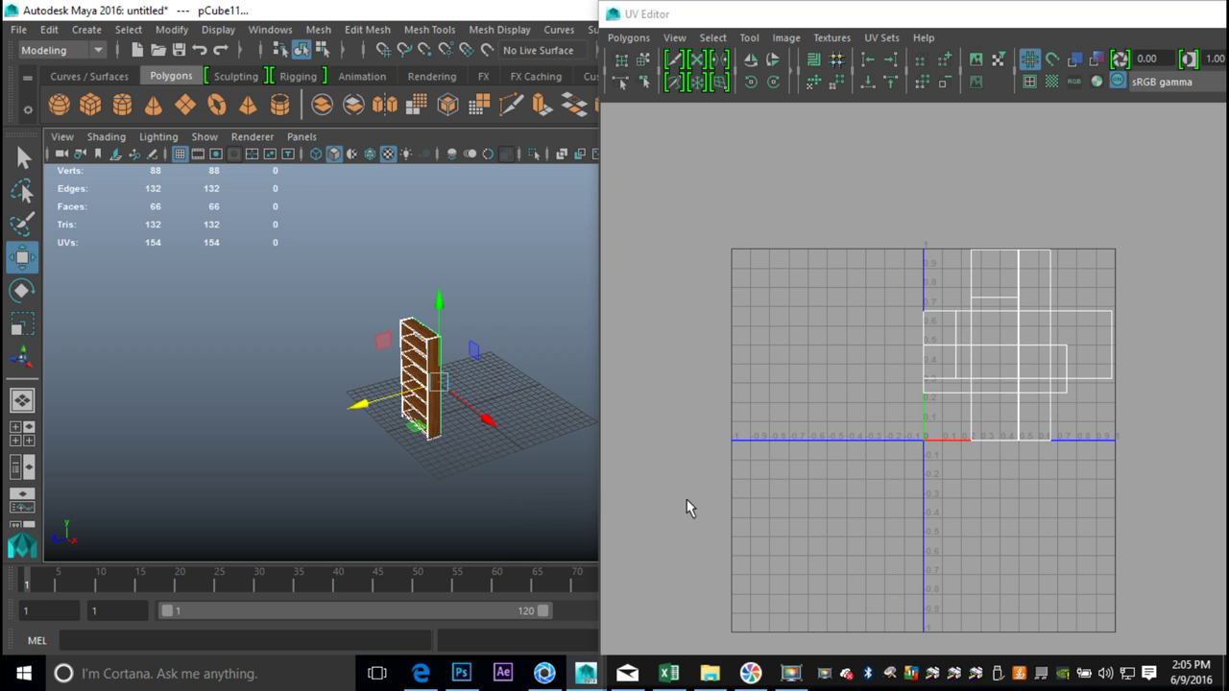
pyautogui.click(629, 38)
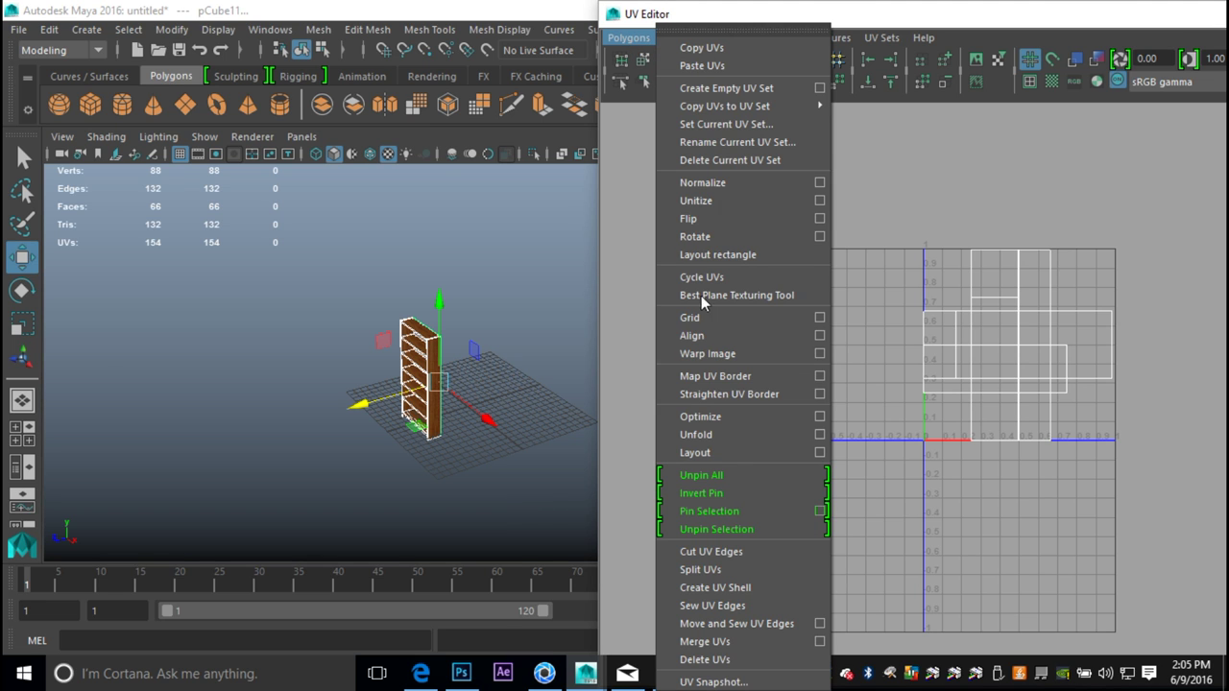
pyautogui.click(734, 453)
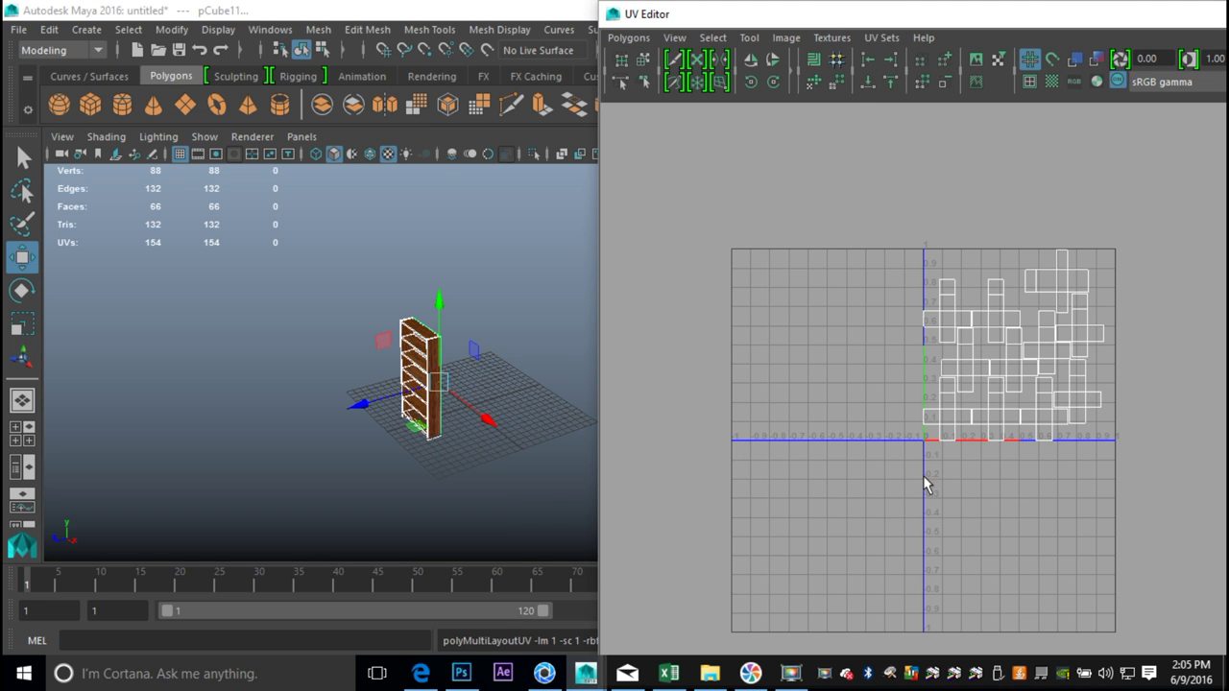
pyautogui.scroll(3, 923, 475)
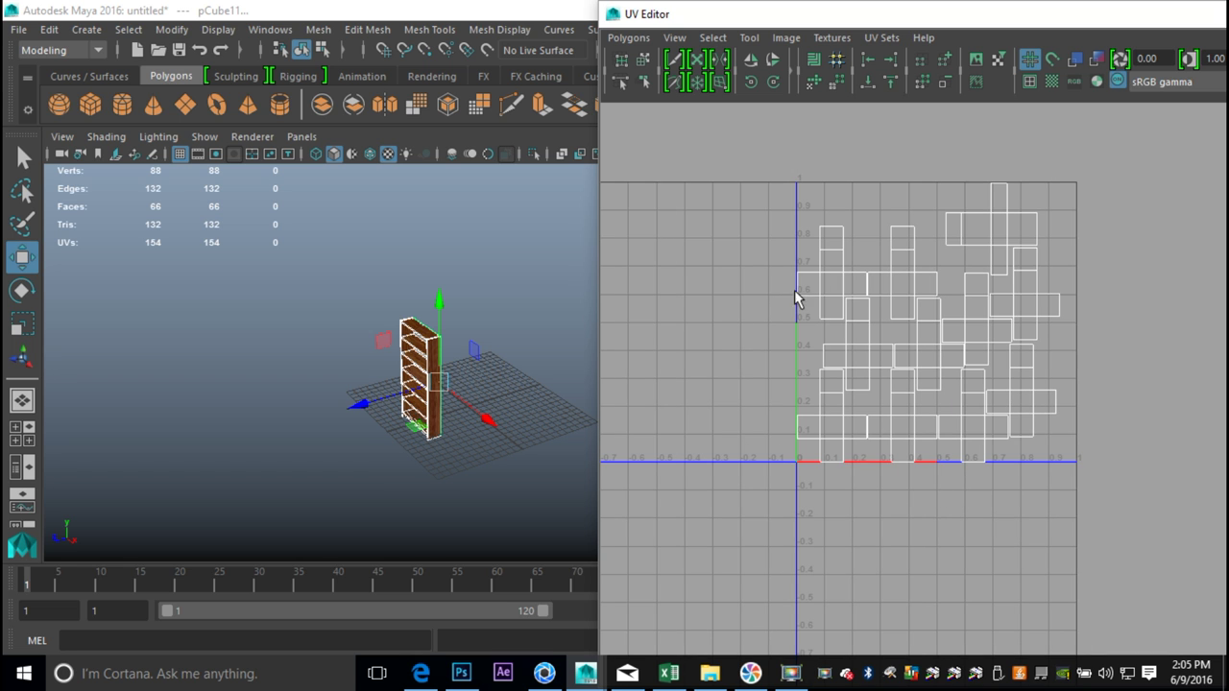
# Step: Minimize the UV Editor and bring the rear side of the bookshelf with the back panel into view
pyautogui.keyDown('alt'); pyautogui.moveTo(492, 462); pyautogui.dragTo(440, 399); pyautogui.keyUp('alt')
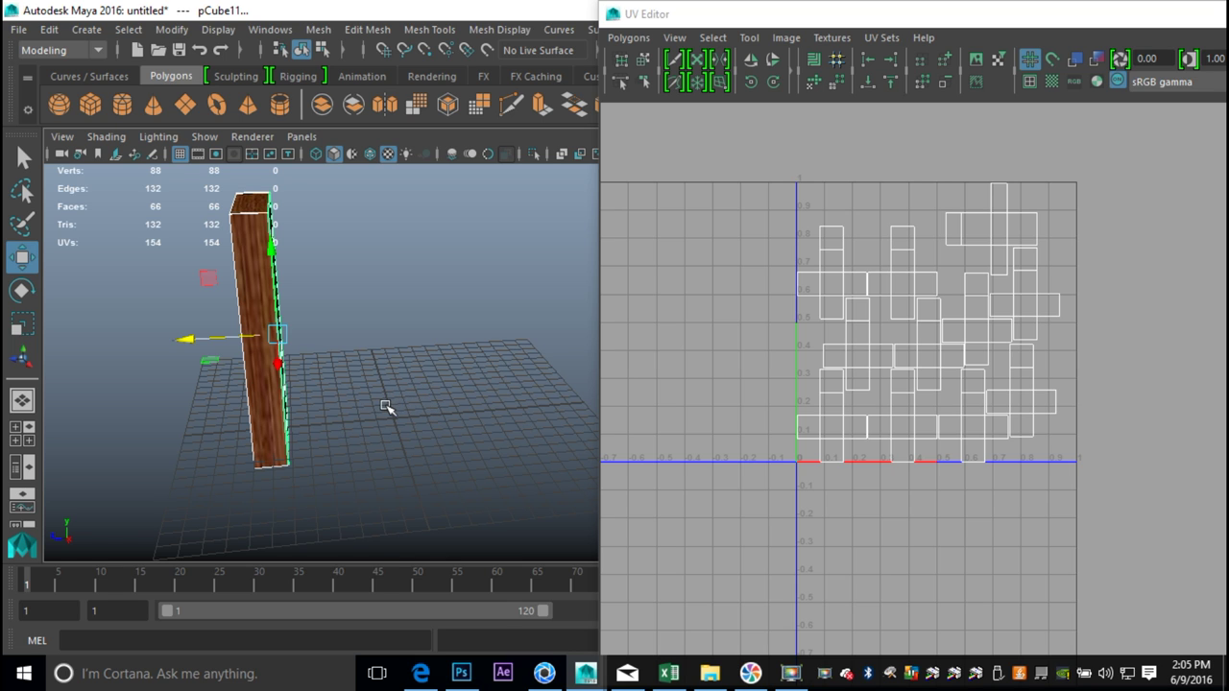
pyautogui.scroll(2, 384, 406)
pyautogui.keyDown('alt'); pyautogui.moveTo(366, 410); pyautogui.dragTo(462, 434); pyautogui.keyUp('alt')
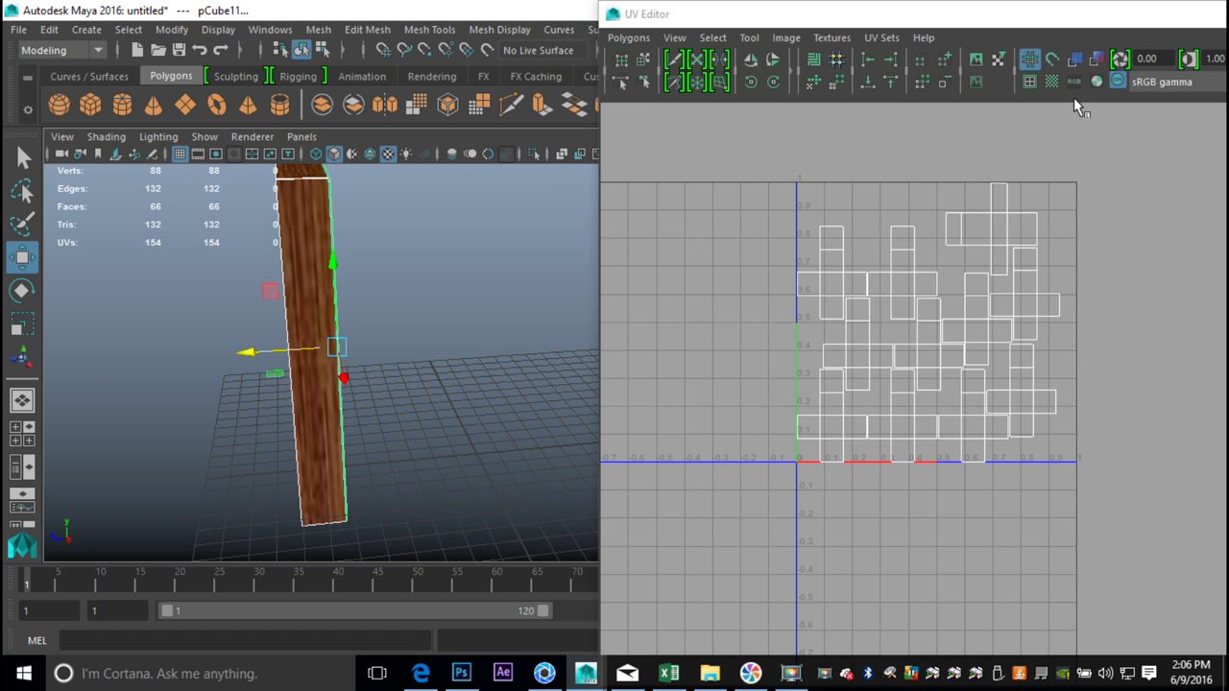
pyautogui.doubleClick(1126, 19)
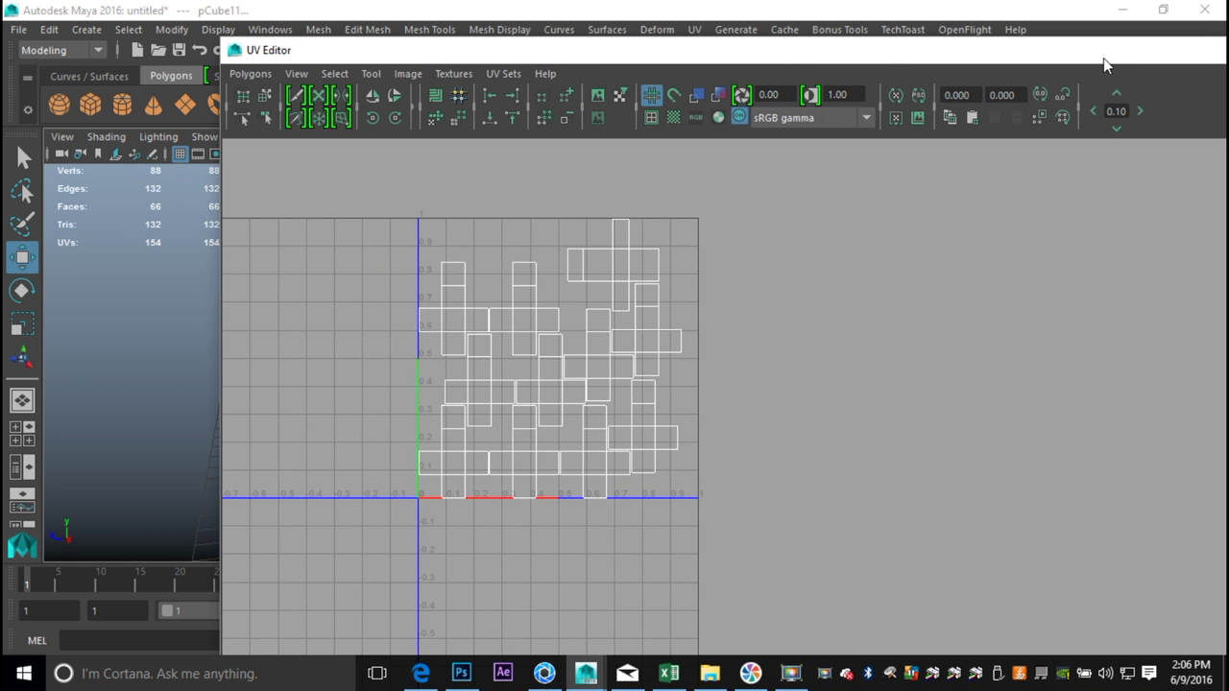
pyautogui.moveTo(1103, 58); pyautogui.dragTo(792, 68)
pyautogui.click(969, 60)
pyautogui.keyDown('alt'); pyautogui.moveTo(814, 189); pyautogui.dragTo(647, 458); pyautogui.keyUp('alt')
pyautogui.rightClick(419, 282)
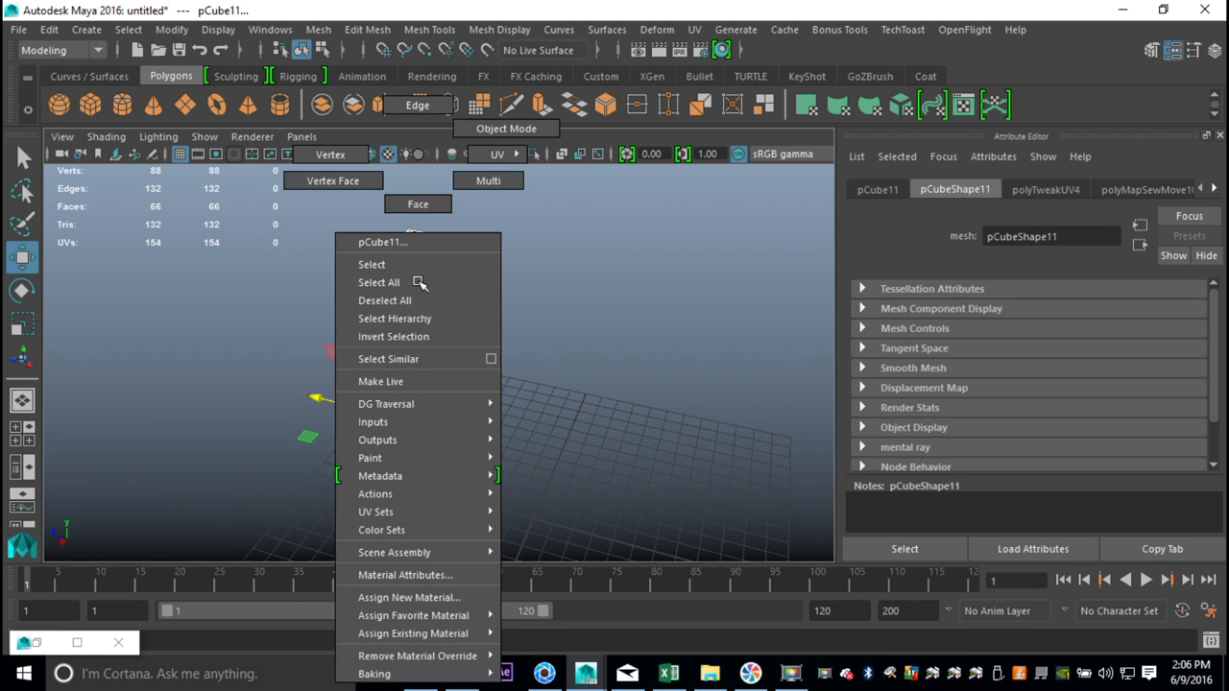
pyautogui.click(411, 597)
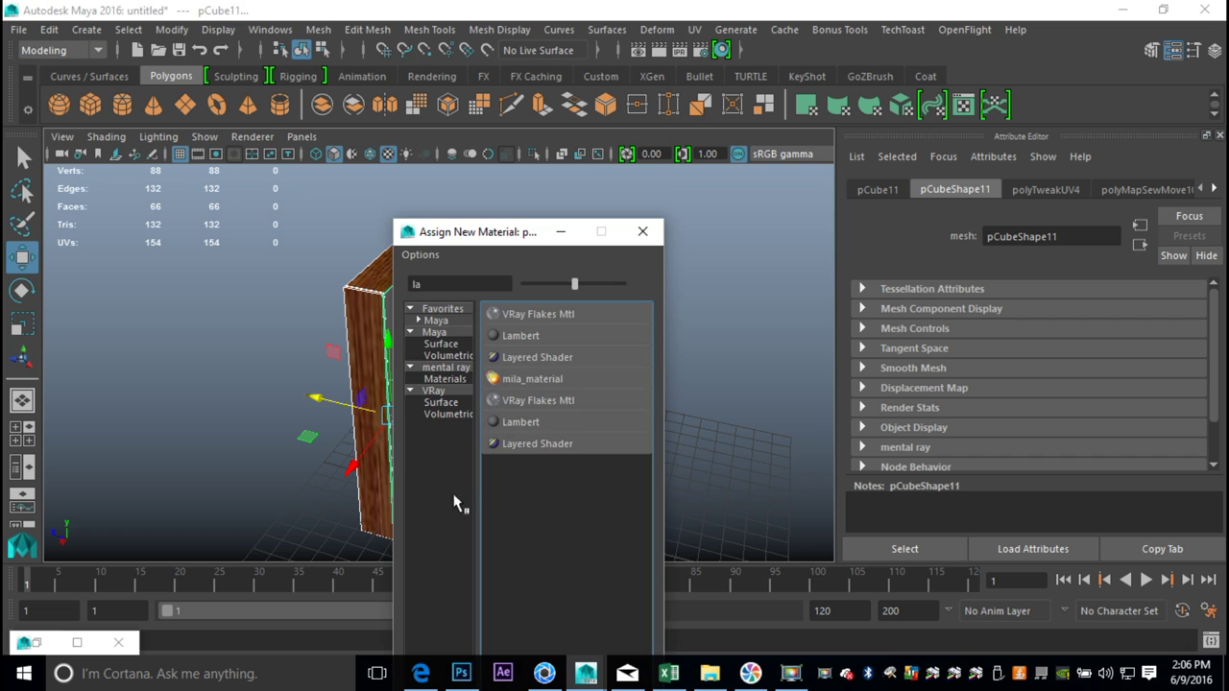
pyautogui.click(539, 339)
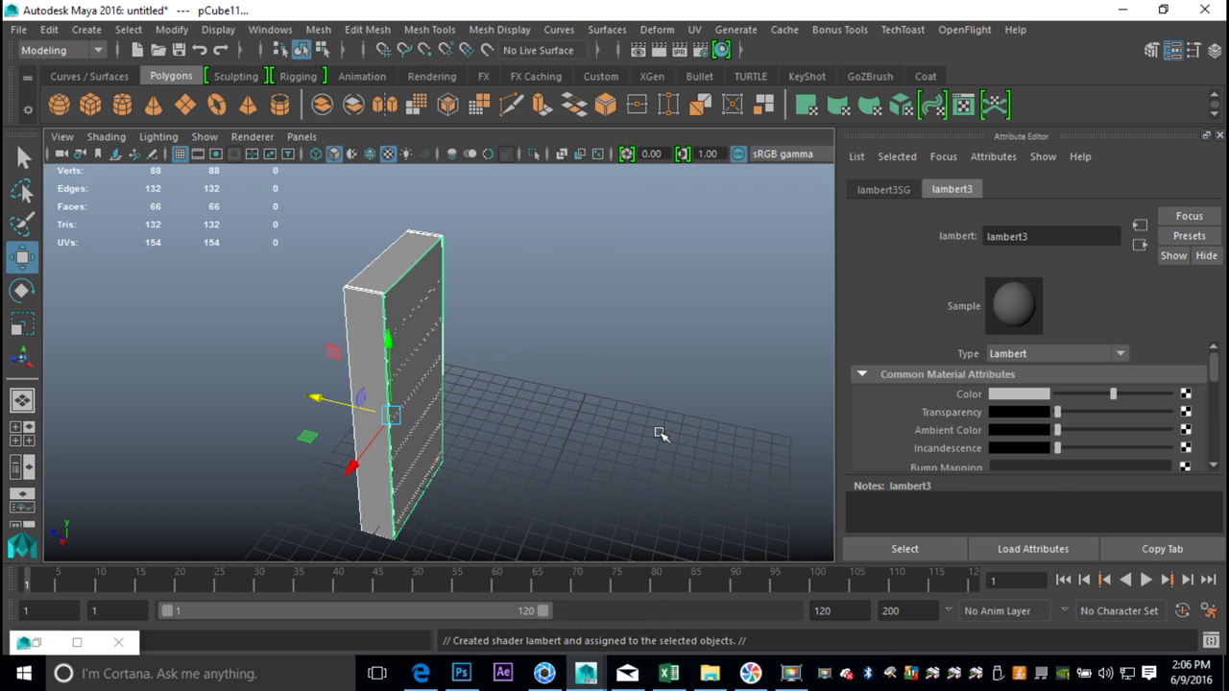
pyautogui.hotkey('ctrl', 'z')
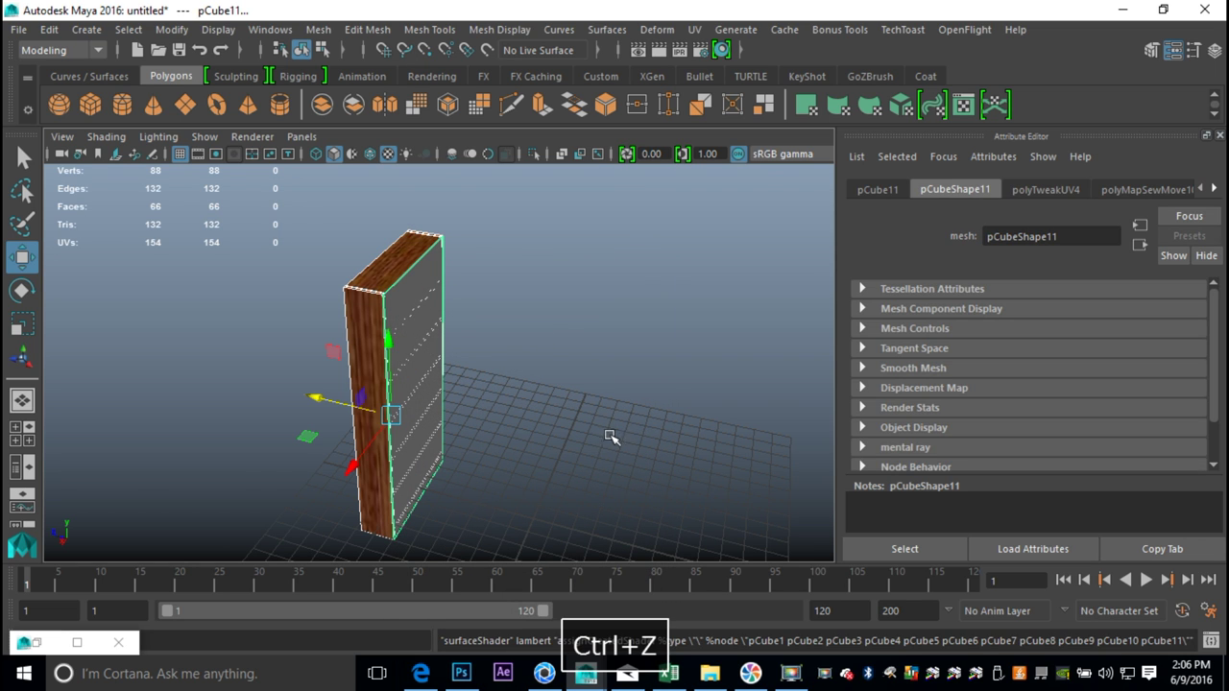
# Step: Select only the back panel and assign a new Lambert material to it
pyautogui.click(590, 405)
pyautogui.click(420, 296)
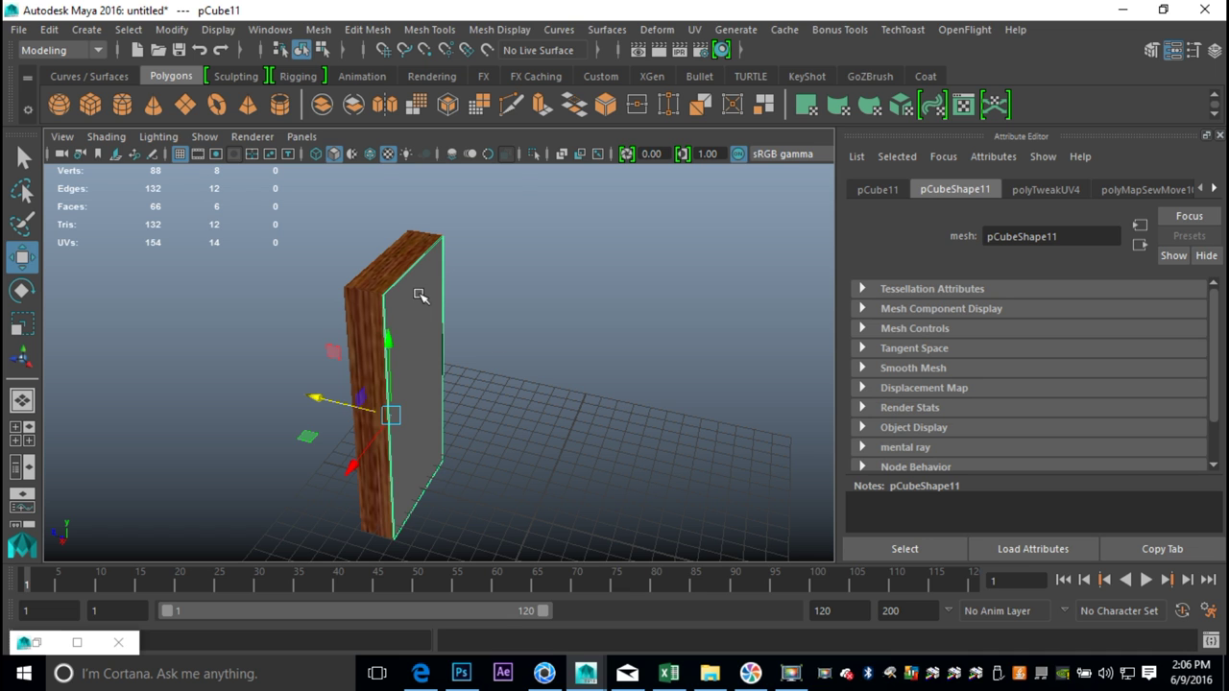
pyautogui.moveTo(419, 295); pyautogui.dragTo(434, 595, button='right')
pyautogui.click(551, 336)
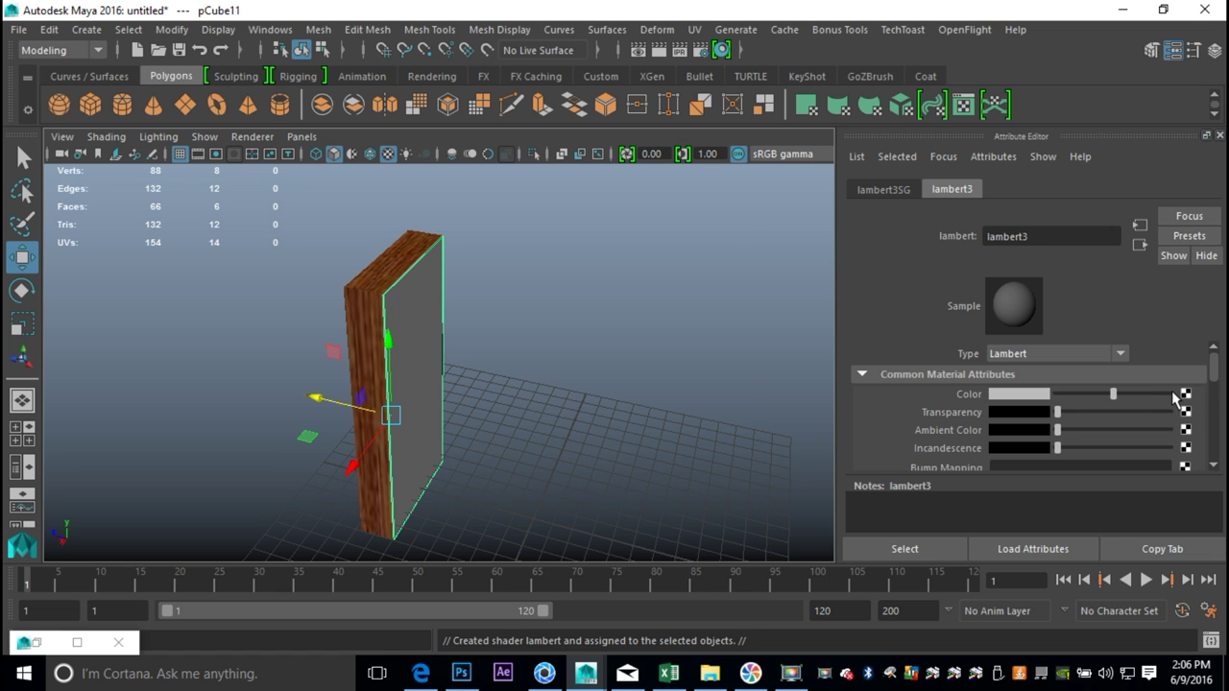
# Step: Map a file texture to the Lambert material's color and load Birchtexture.jpg from the Desktop as its image
pyautogui.click(1174, 394)
pyautogui.click(592, 312)
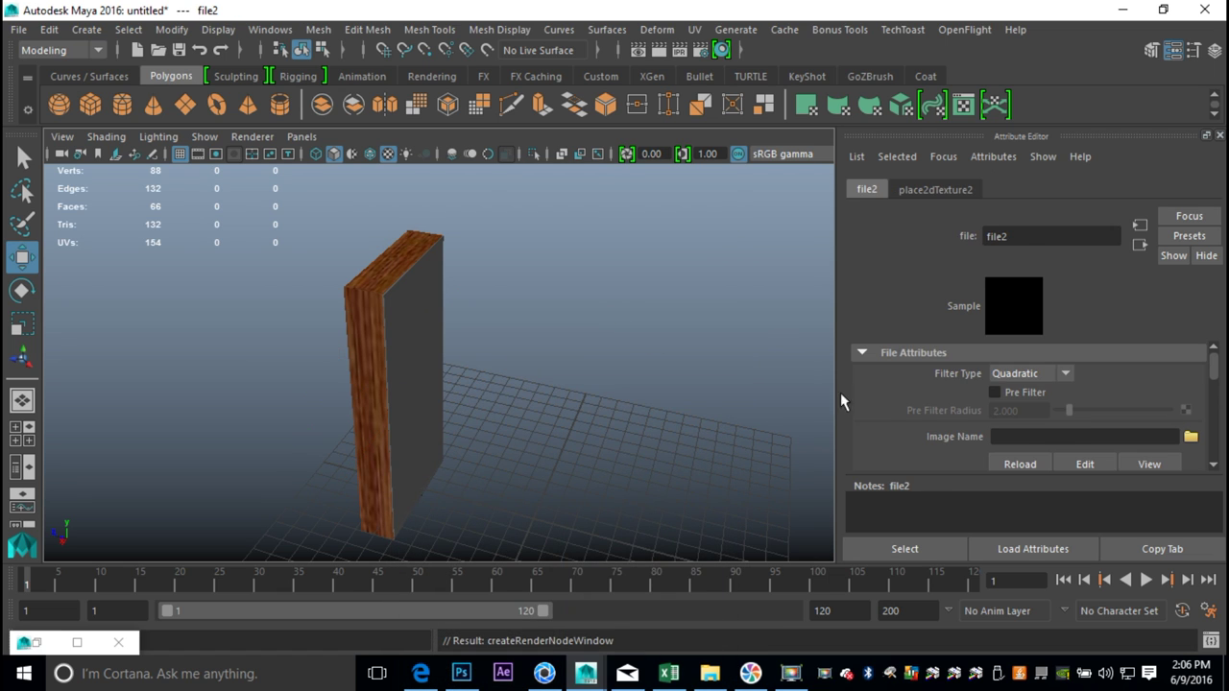
pyautogui.click(1190, 439)
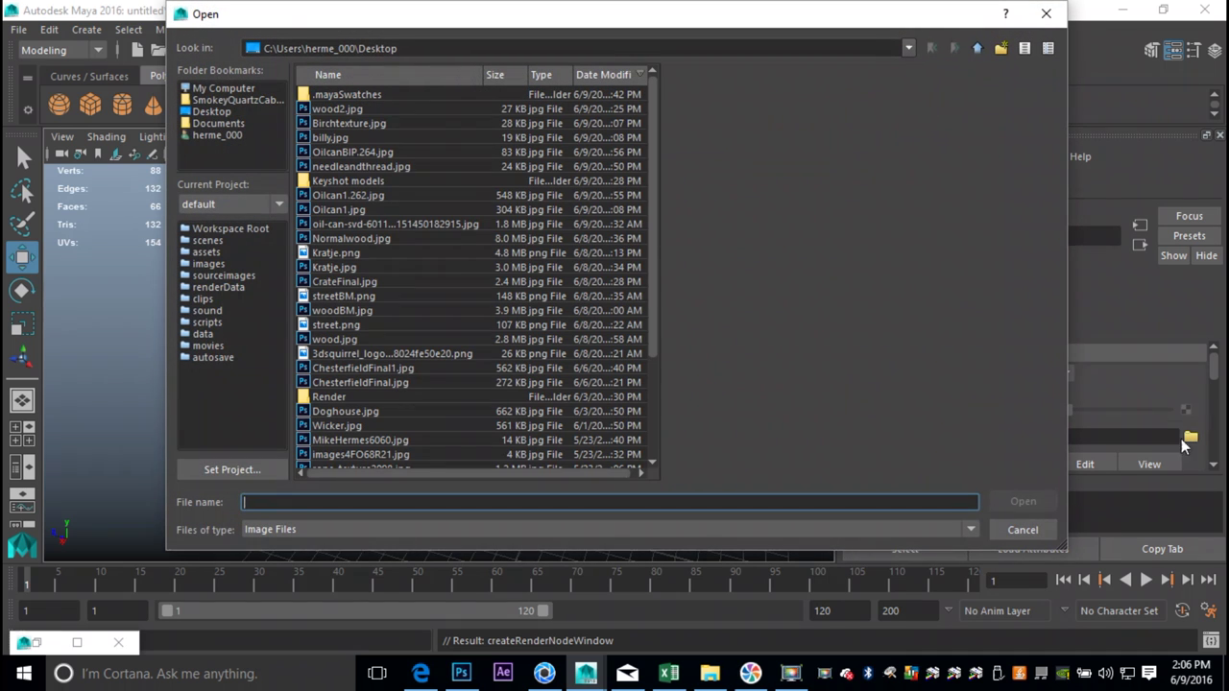
pyautogui.click(356, 125)
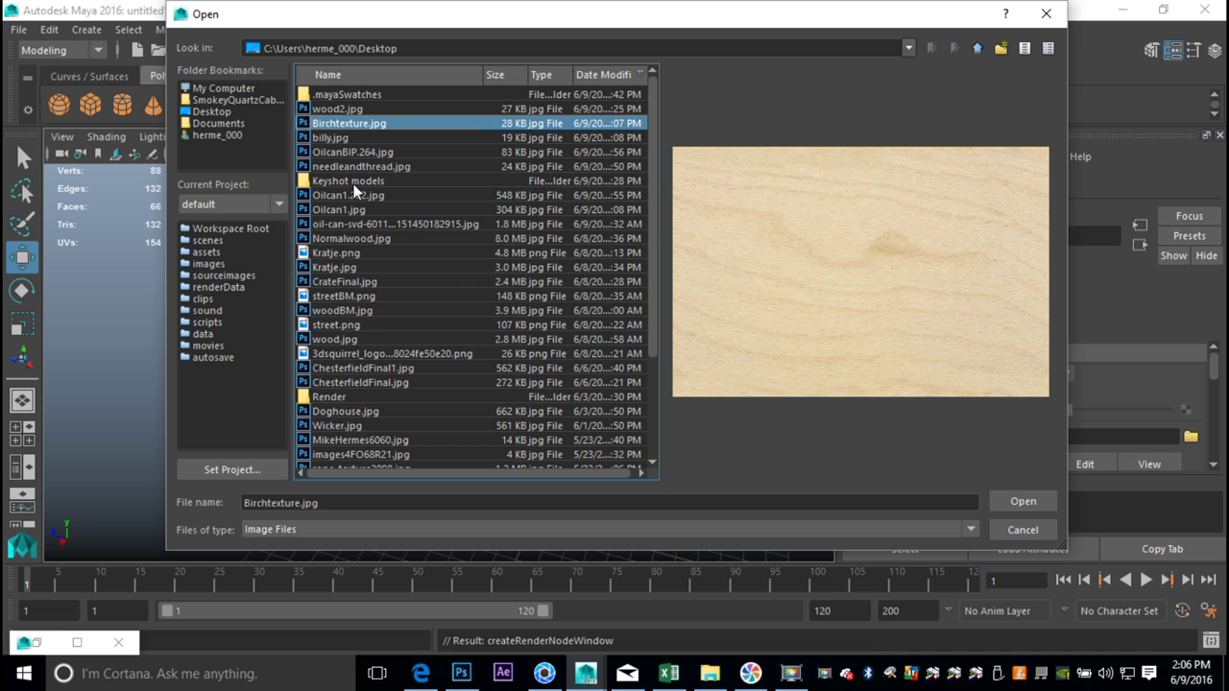
pyautogui.click(1023, 501)
# Step: Select the birch-textured back panel and open the UV Editor for it
pyautogui.scroll(3, 578, 370)
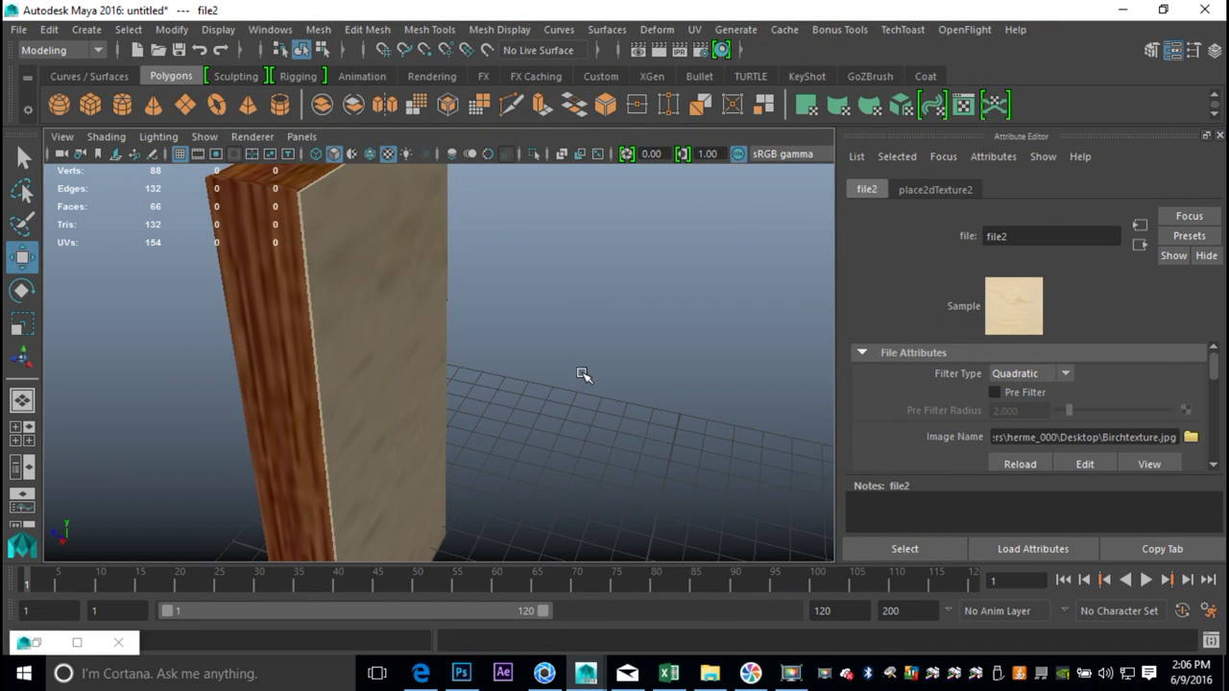
pyautogui.keyDown('alt'); pyautogui.moveTo(600, 389); pyautogui.dragTo(618, 444); pyautogui.keyUp('alt')
pyautogui.click(486, 369)
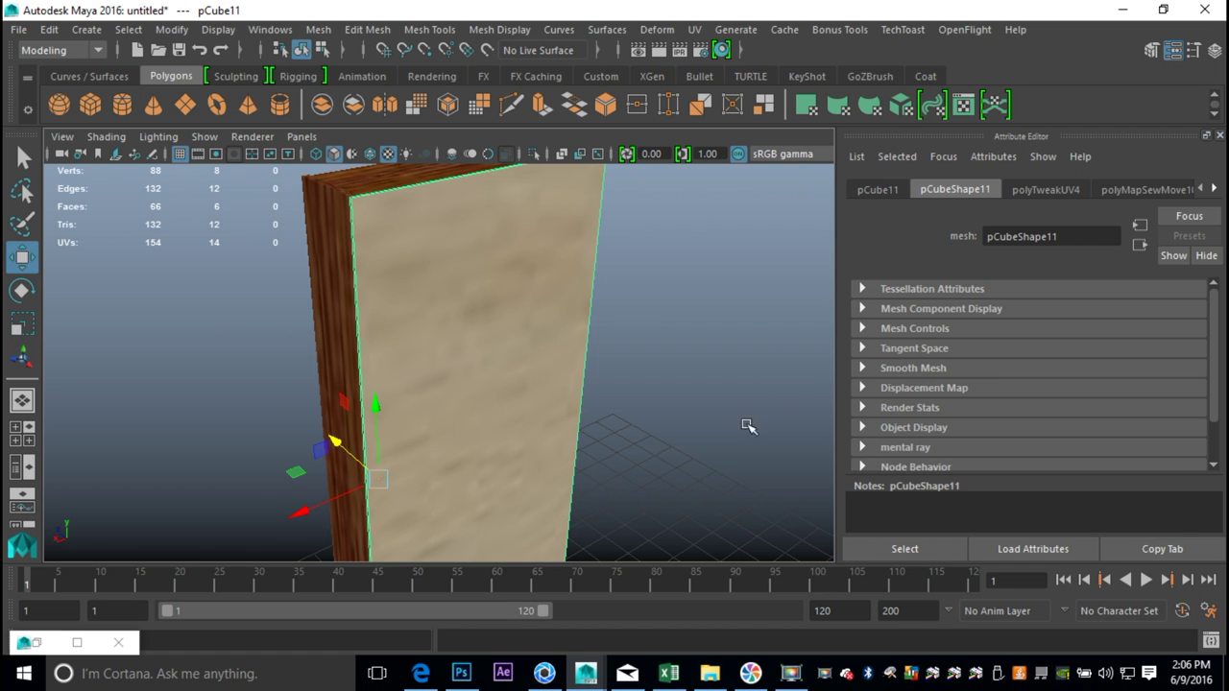
pyautogui.click(693, 29)
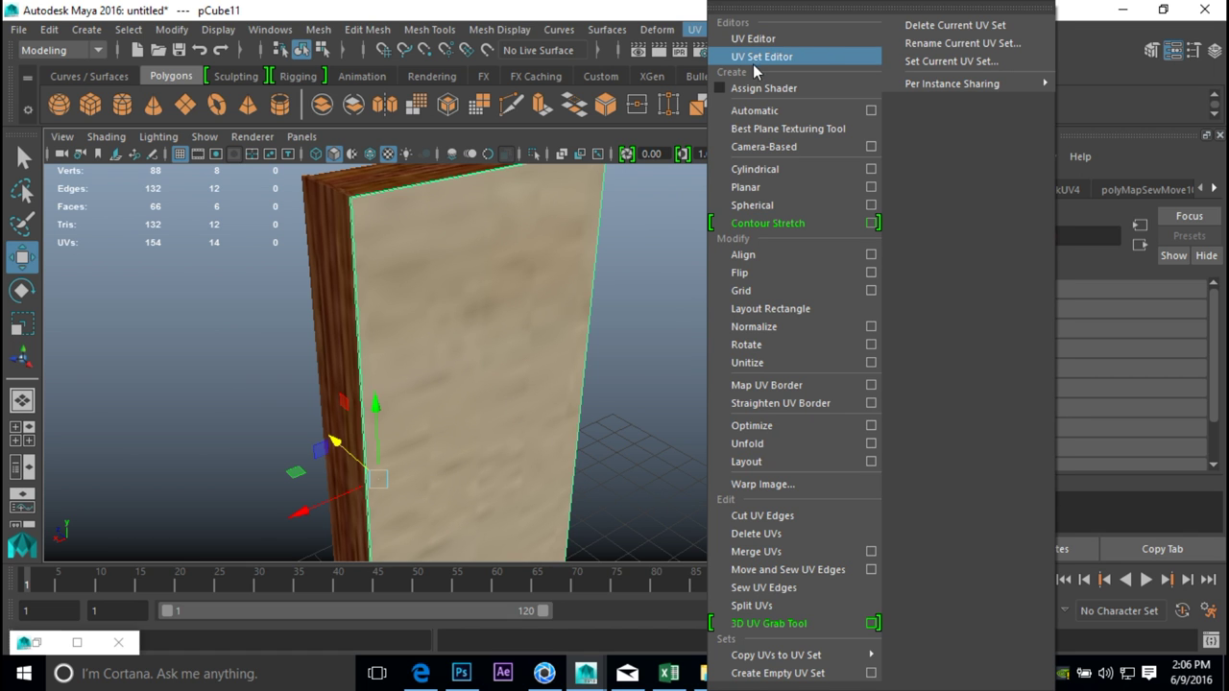
pyautogui.click(771, 42)
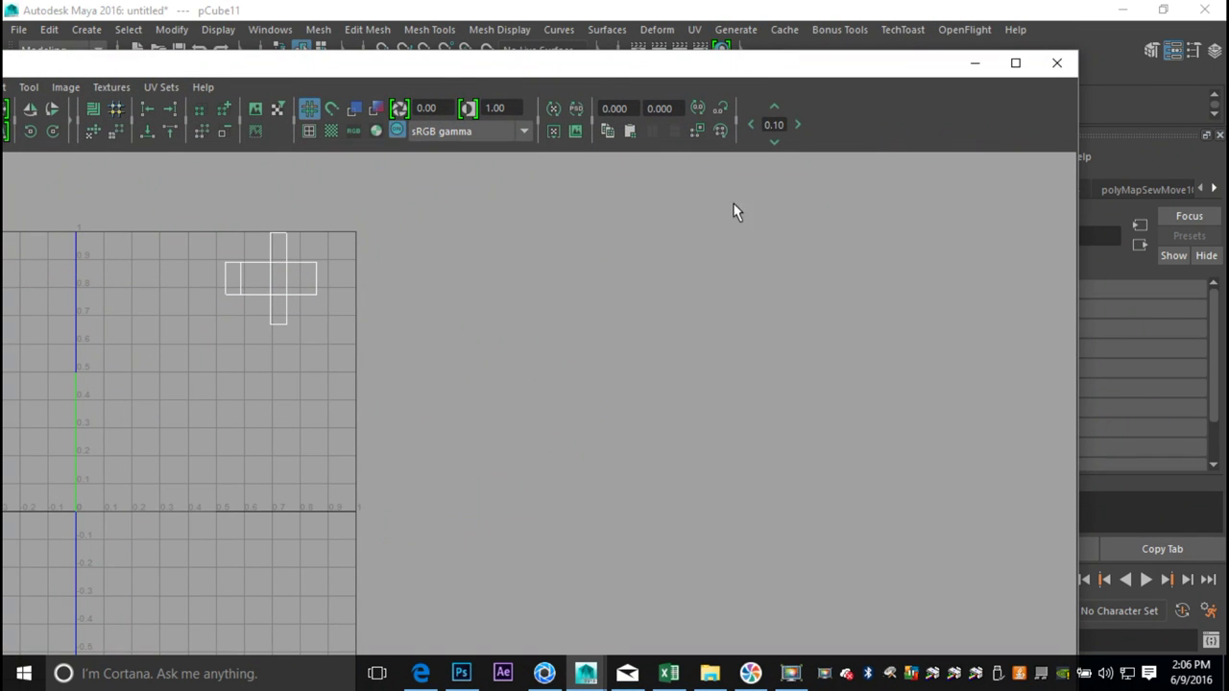
# Step: Select all of the back panel's UV faces and place the UV Editor beside the perspective view
pyautogui.scroll(3, 293, 313)
pyautogui.keyDown('alt'); pyautogui.moveTo(292, 313); pyautogui.dragTo(631, 349, button='middle'); pyautogui.keyUp('alt')
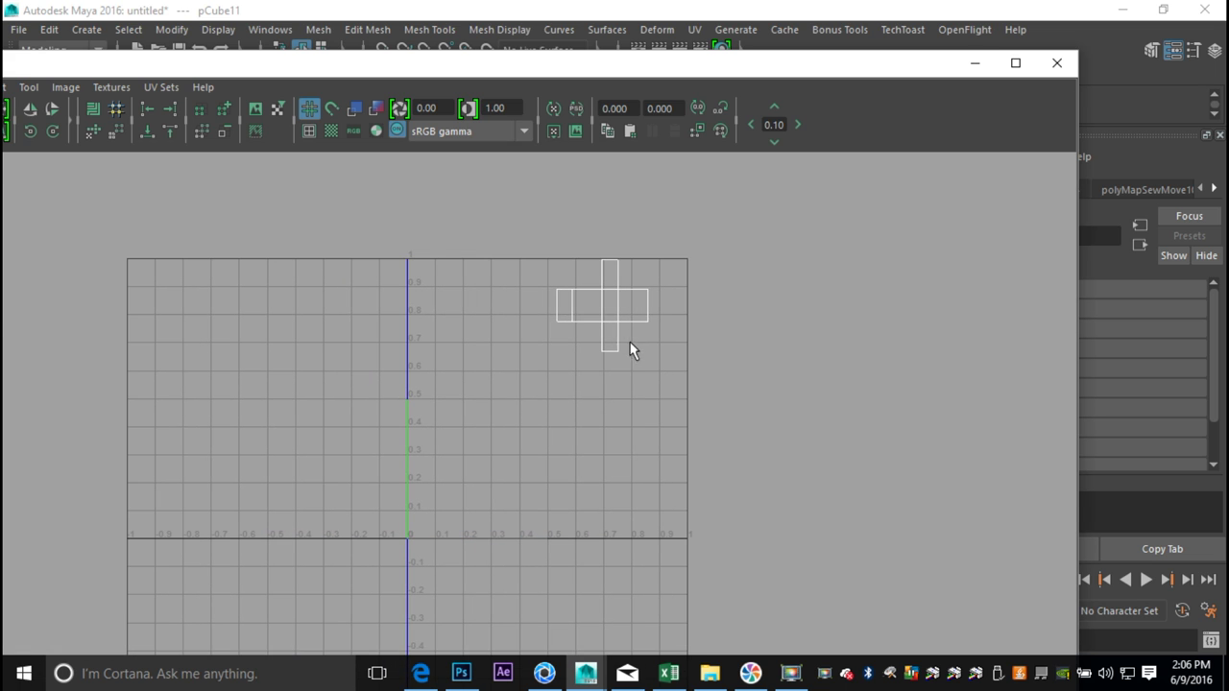
pyautogui.moveTo(603, 313); pyautogui.dragTo(521, 289, button='right')
pyautogui.click(550, 308)
pyautogui.moveTo(93, 73); pyautogui.dragTo(662, 24)
pyautogui.keyDown('alt'); pyautogui.moveTo(973, 416); pyautogui.dragTo(872, 521, button='middle'); pyautogui.keyUp('alt')
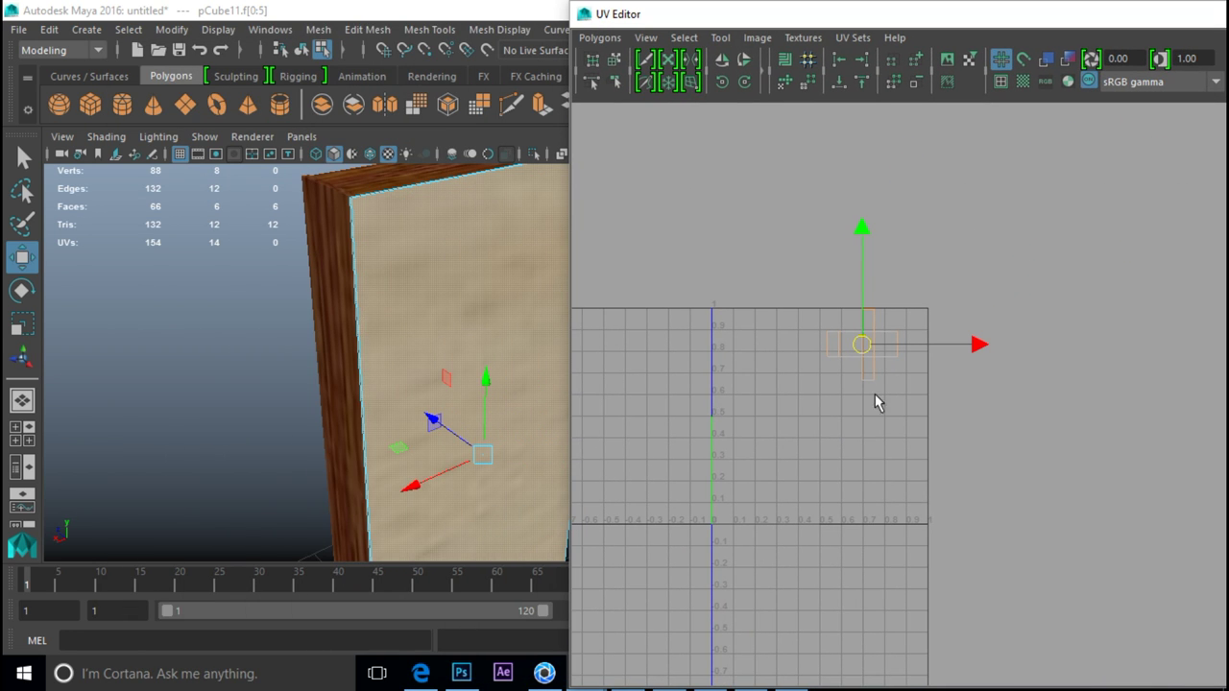
# Step: Scale up the back panel's UV shell and lay it out to fill the 0-1 UV space
pyautogui.press('r')
pyautogui.moveTo(866, 351); pyautogui.dragTo(1060, 389)
pyautogui.moveTo(874, 353); pyautogui.dragTo(887, 346)
pyautogui.click(599, 37)
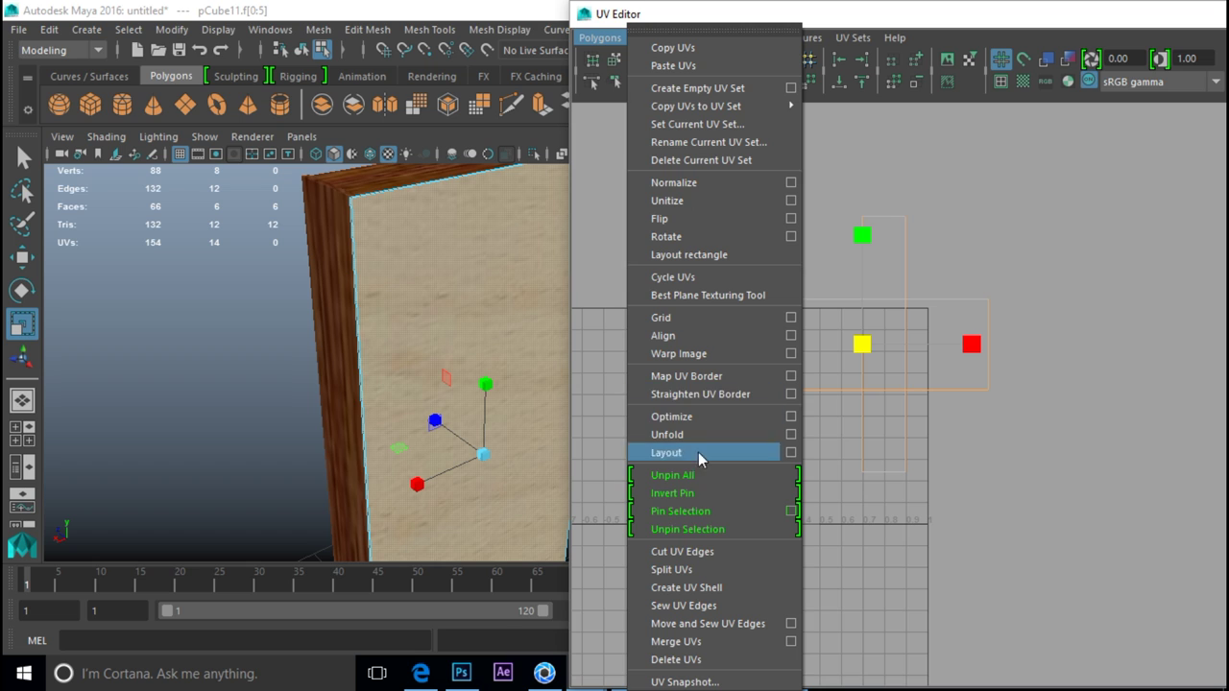
pyautogui.click(687, 453)
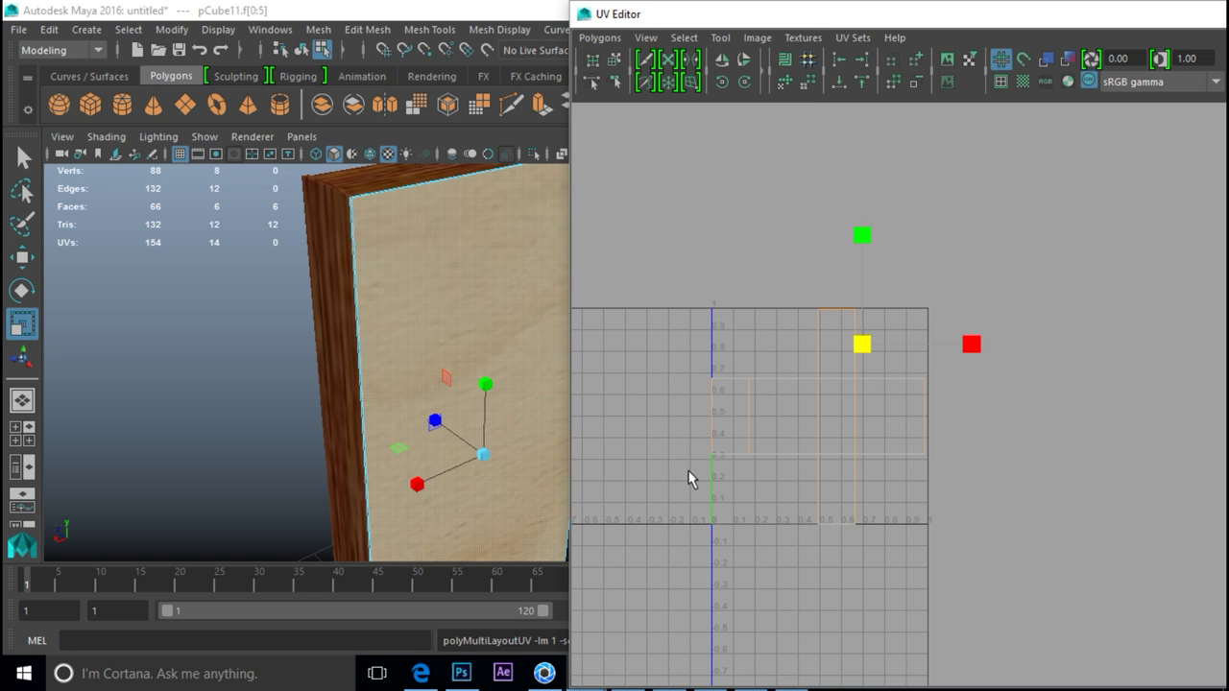
# Step: Rotate the back panel's UV shell a quarter turn so the birch grain runs vertically
pyautogui.press('e')
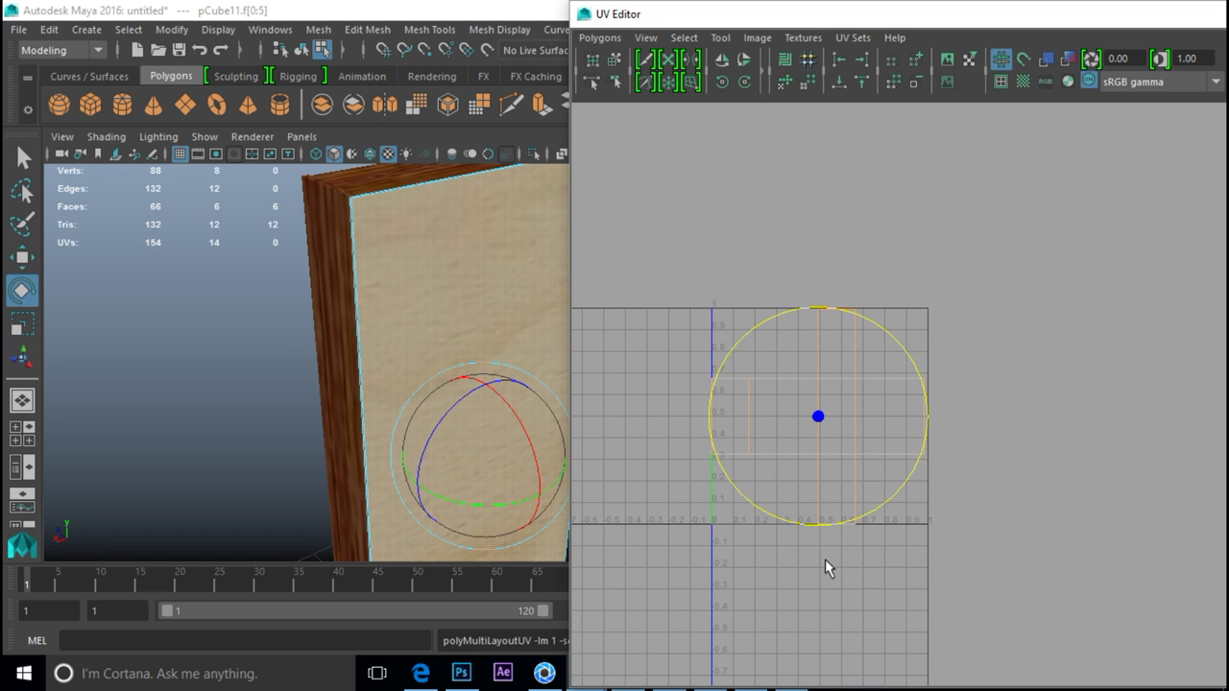
pyautogui.moveTo(881, 338); pyautogui.dragTo(927, 395)
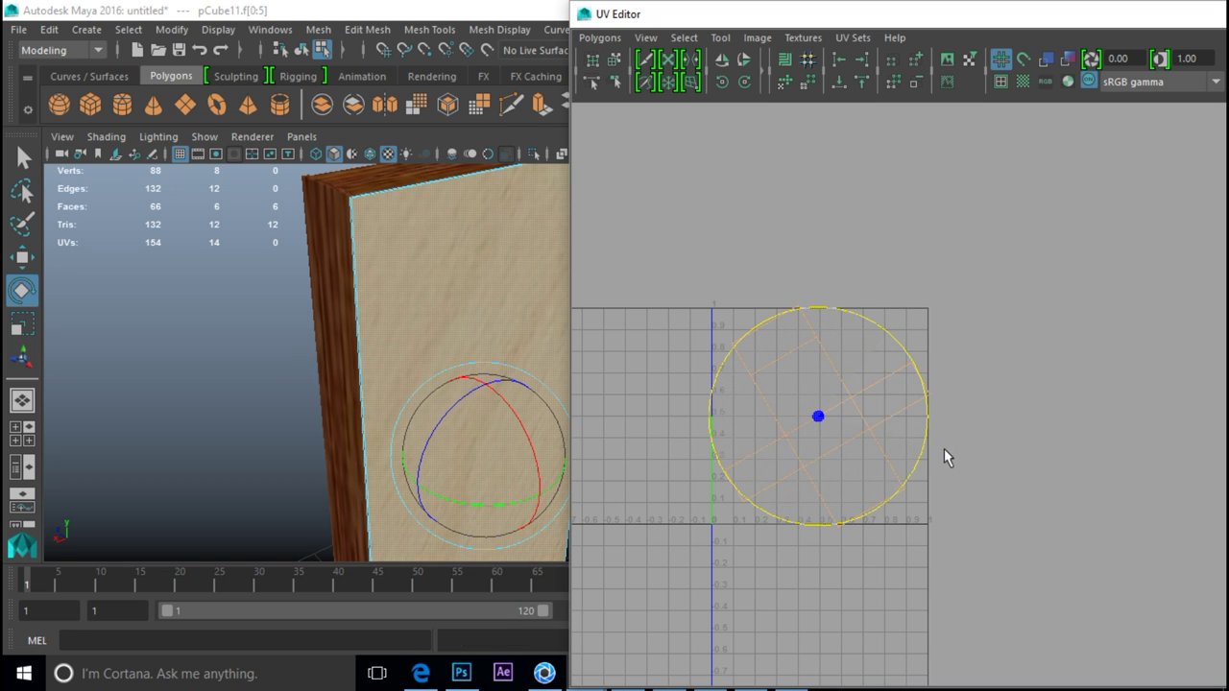
pyautogui.moveTo(945, 480); pyautogui.dragTo(940, 505)
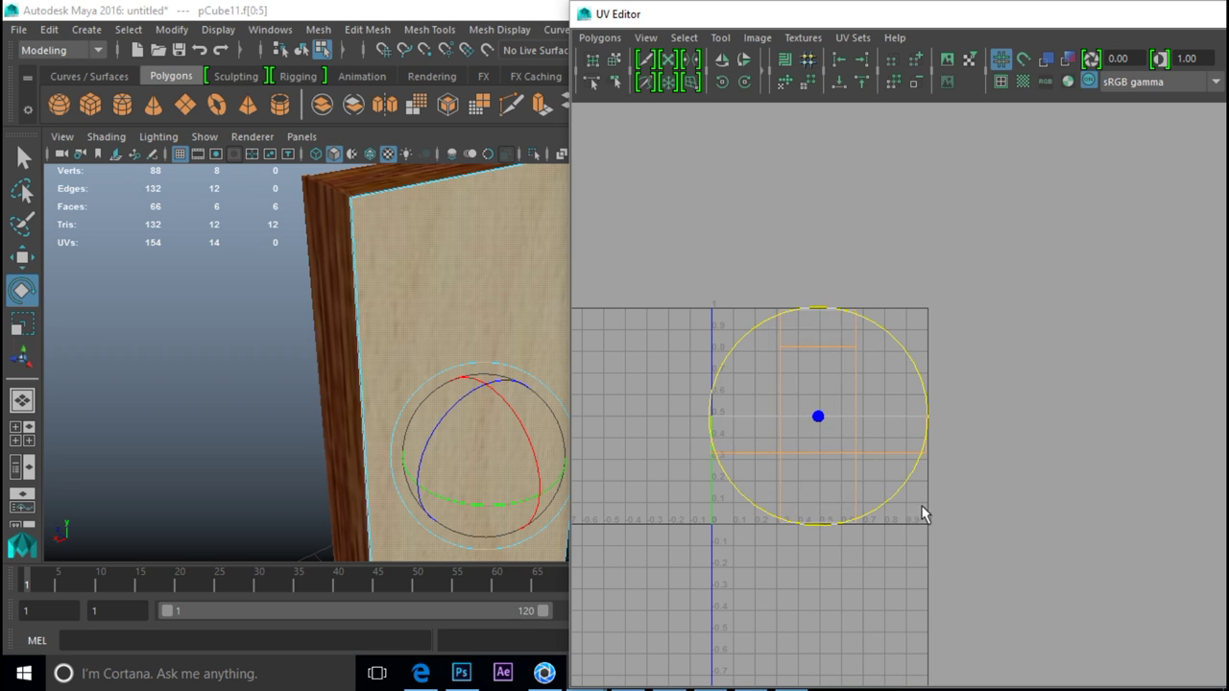
# Step: Minimize the UV Editor, clear the selection and examine the textured bookshelf from the front
pyautogui.moveTo(1133, 21); pyautogui.dragTo(814, 66)
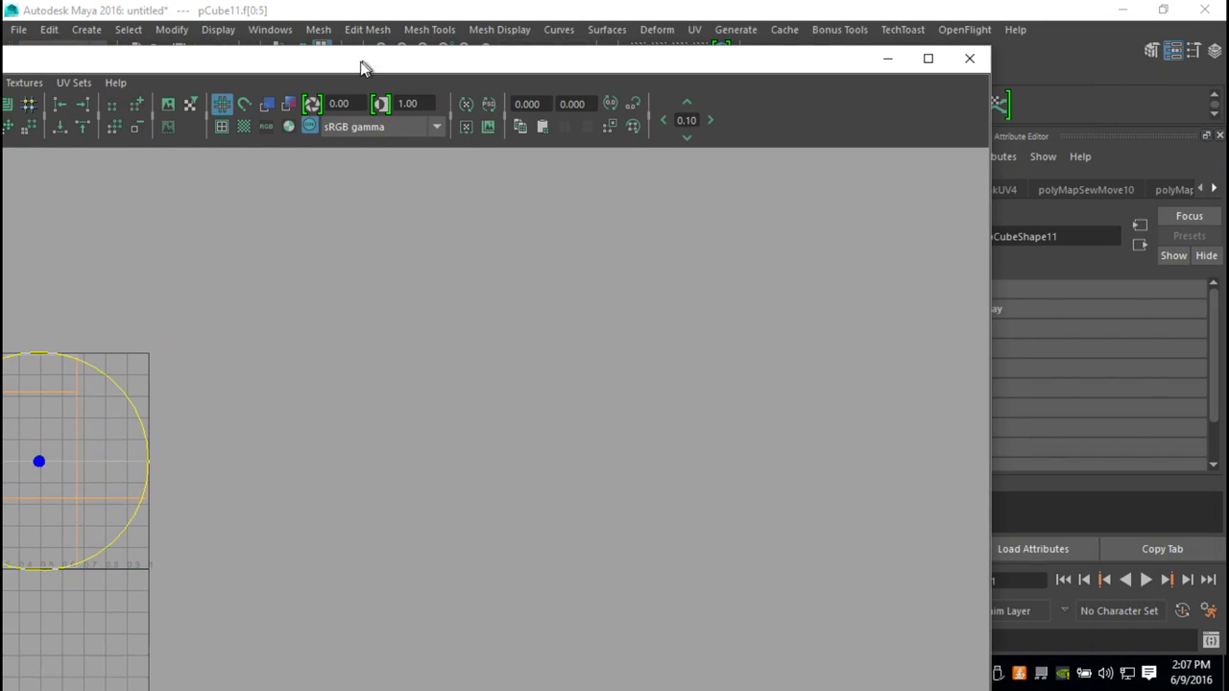
pyautogui.click(875, 58)
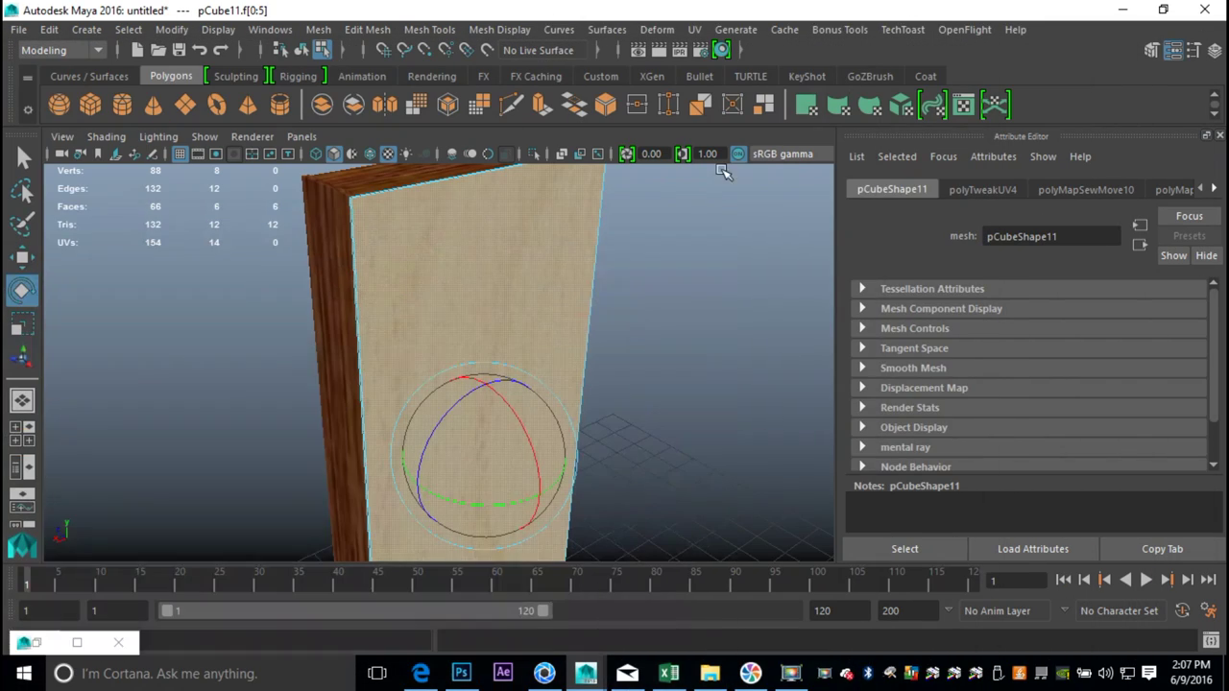
pyautogui.click(707, 390)
pyautogui.scroll(2, 691, 412)
pyautogui.keyDown('alt'); pyautogui.moveTo(691, 412); pyautogui.dragTo(563, 392); pyautogui.keyUp('alt')
pyautogui.keyDown('alt'); pyautogui.moveTo(563, 392); pyautogui.dragTo(572, 393, button='middle'); pyautogui.keyUp('alt')
pyautogui.keyDown('alt'); pyautogui.moveTo(572, 393); pyautogui.dragTo(542, 403, button='right'); pyautogui.keyUp('alt')
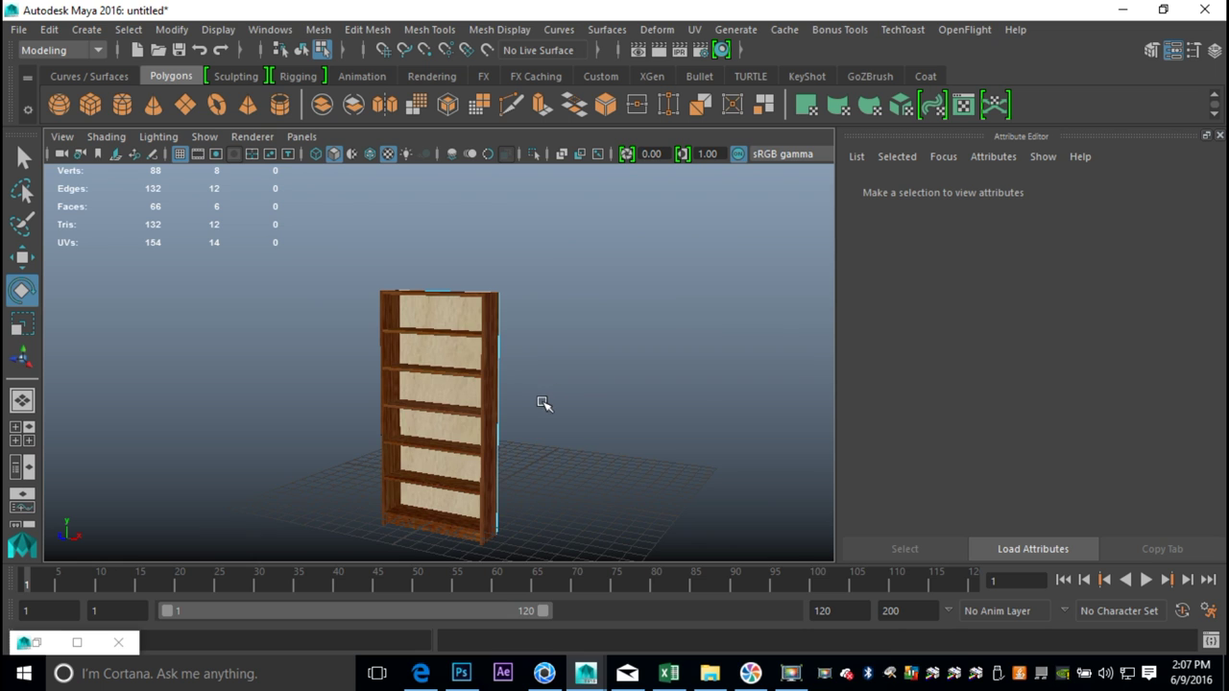
pyautogui.moveTo(532, 403)
pyautogui.keyDown('alt'); pyautogui.mouseDown()
pyautogui.moveTo(521, 444)
pyautogui.moveTo(545, 469)
pyautogui.moveTo(534, 397)
pyautogui.mouseUp(); pyautogui.keyUp('alt')
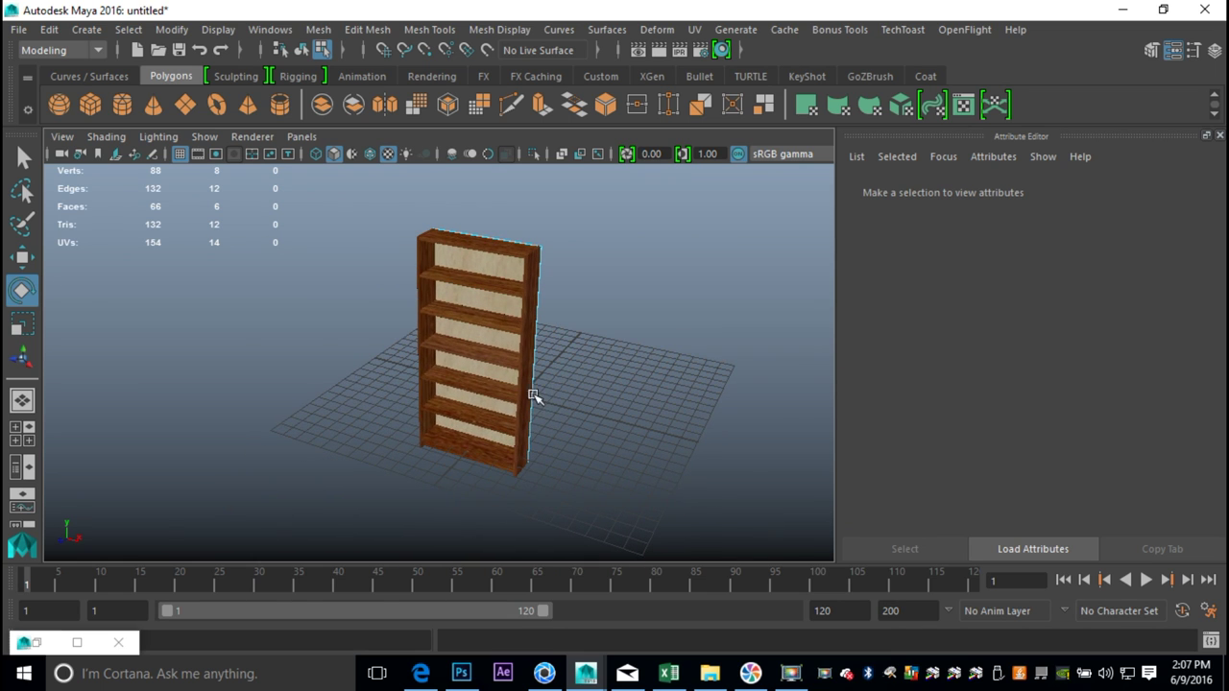
# Step: Create a polygon plane at the bookshelf's base and scale it up uniformly well beyond the grid as a floor
pyautogui.click(188, 110)
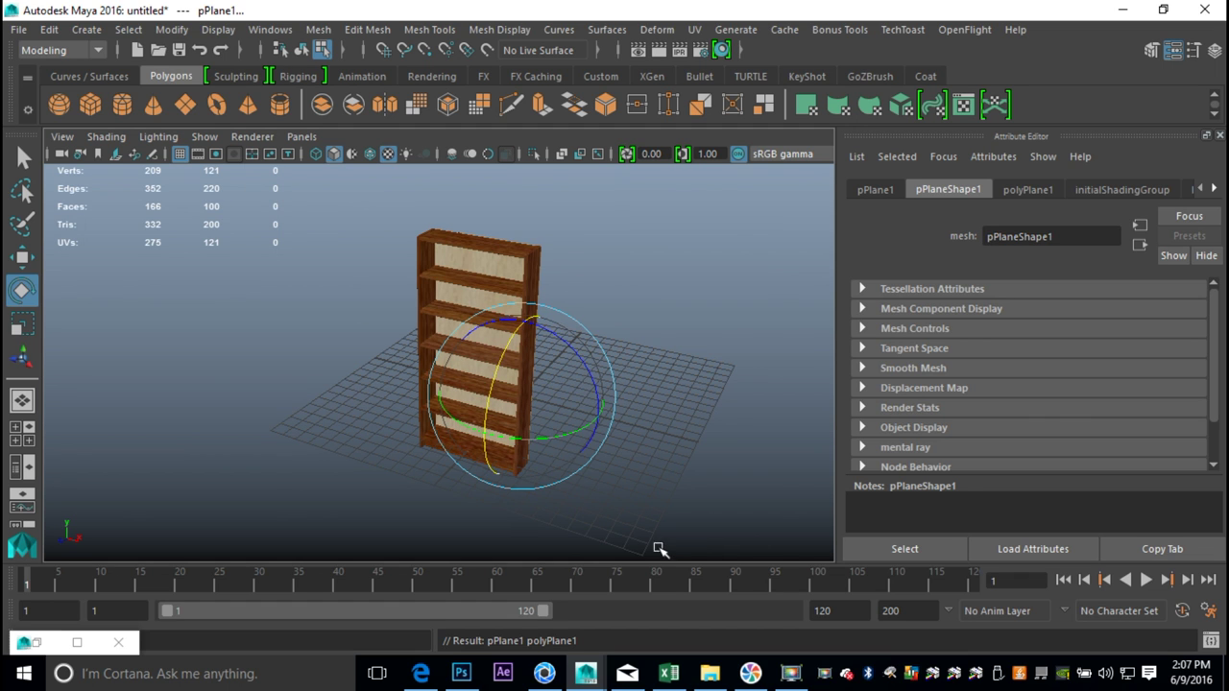
pyautogui.press('r')
pyautogui.moveTo(520, 396); pyautogui.dragTo(696, 439)
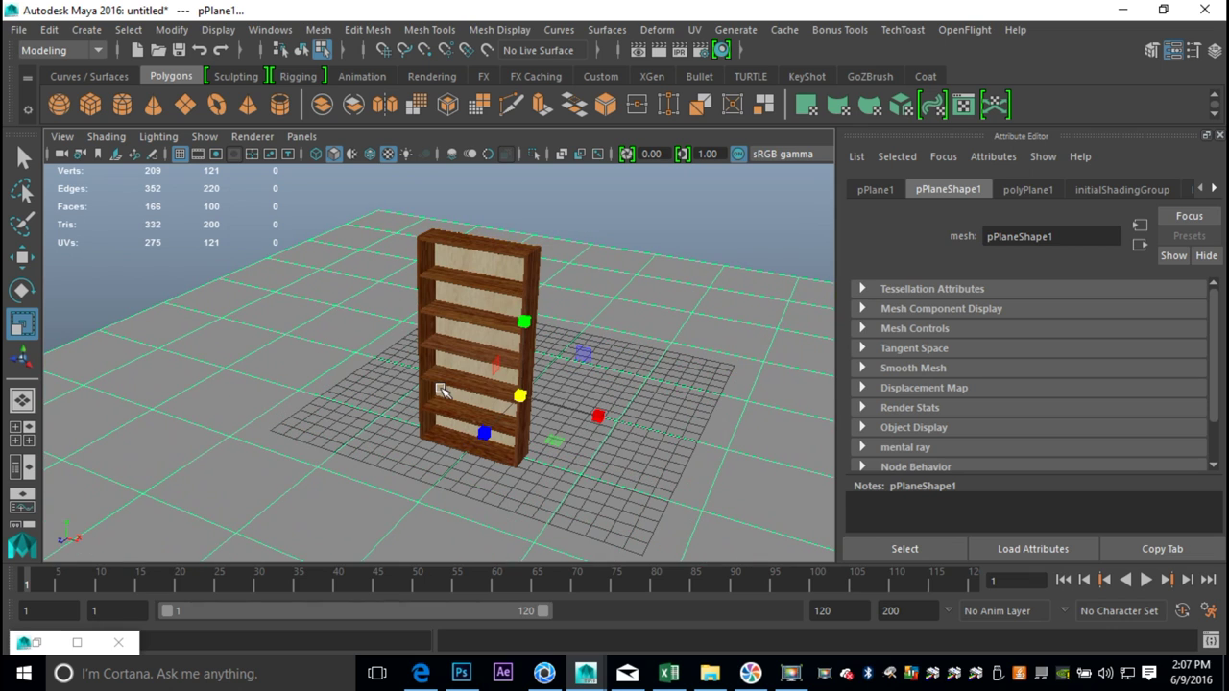
# Step: Set the floor plane's width and height subdivisions to 1 each
pyautogui.click(1031, 190)
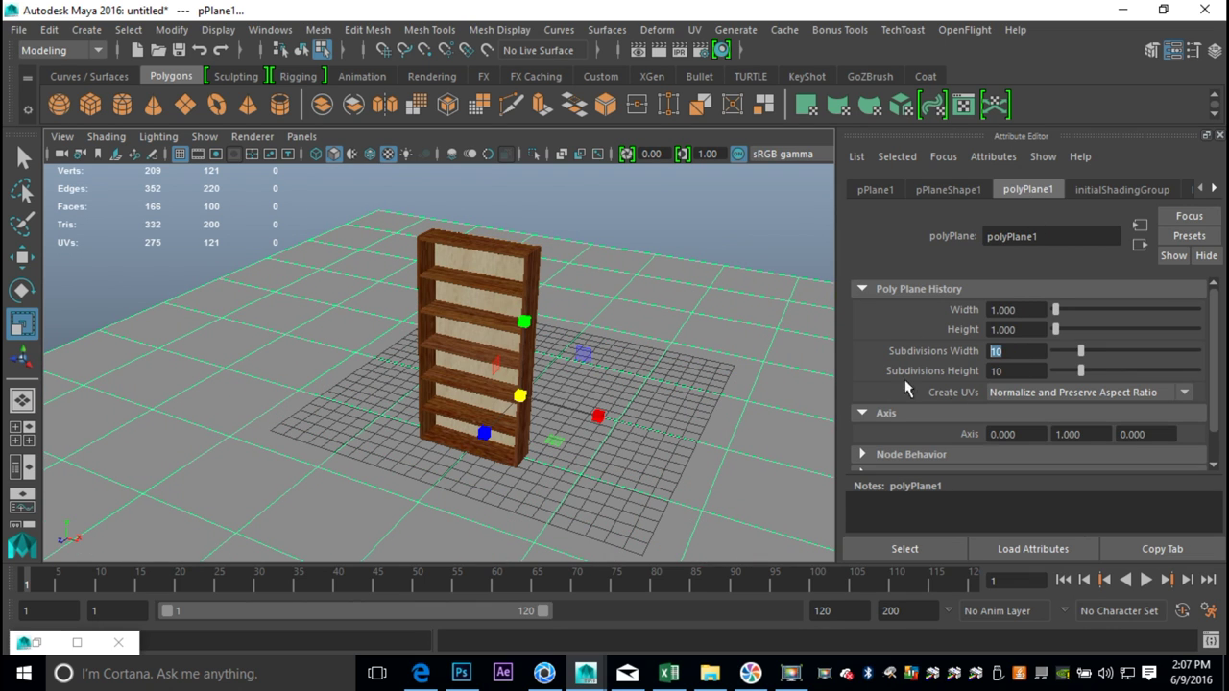
pyautogui.doubleClick(1014, 370)
pyautogui.write('1')
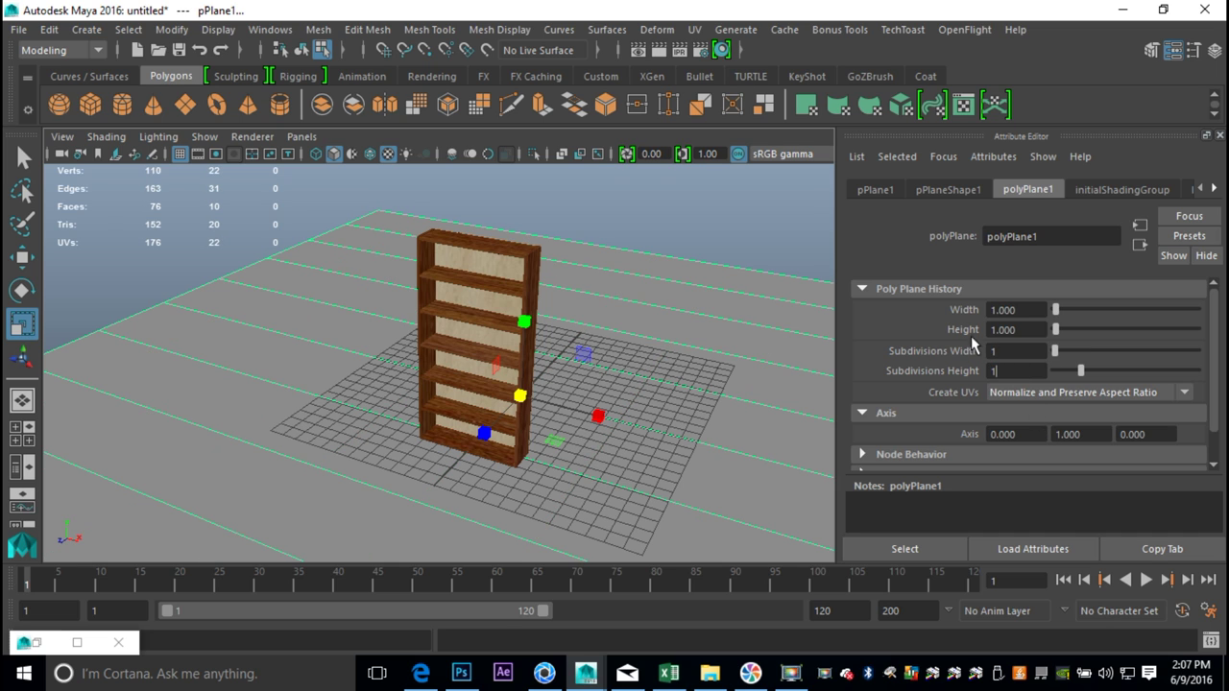
pyautogui.press('Return')
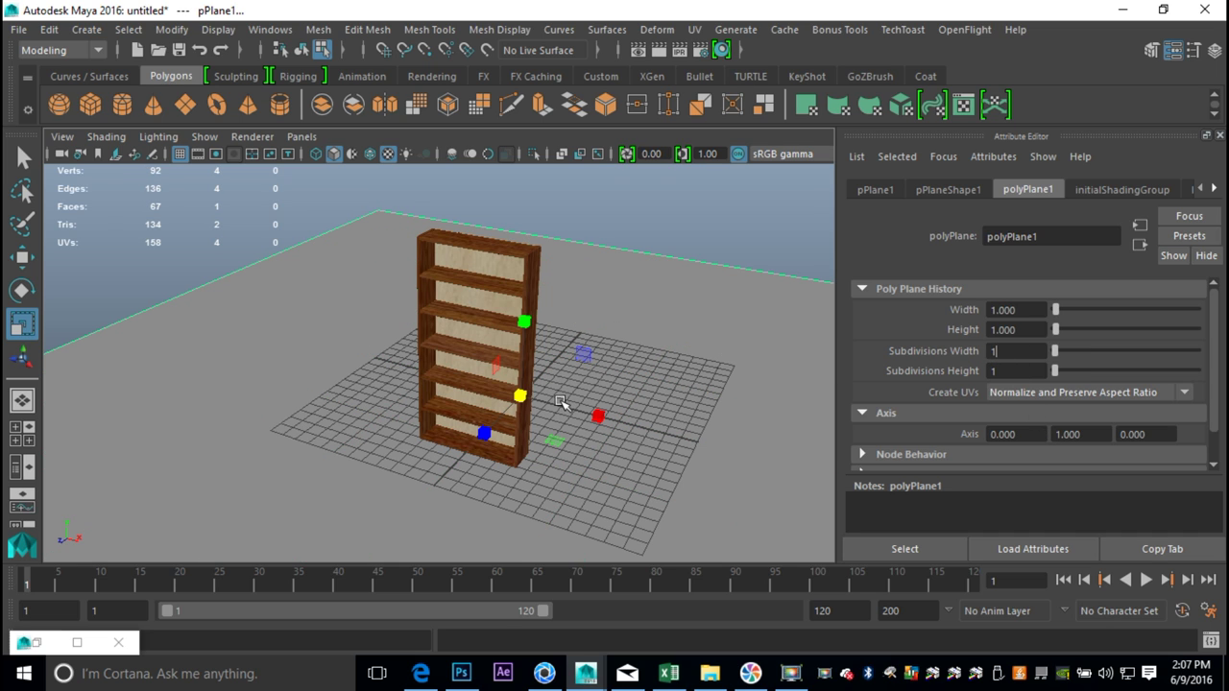
# Step: Create a point light and move it up and out in front of the bookshelf
pyautogui.keyDown('alt'); pyautogui.moveTo(562, 415); pyautogui.dragTo(556, 433); pyautogui.keyUp('alt')
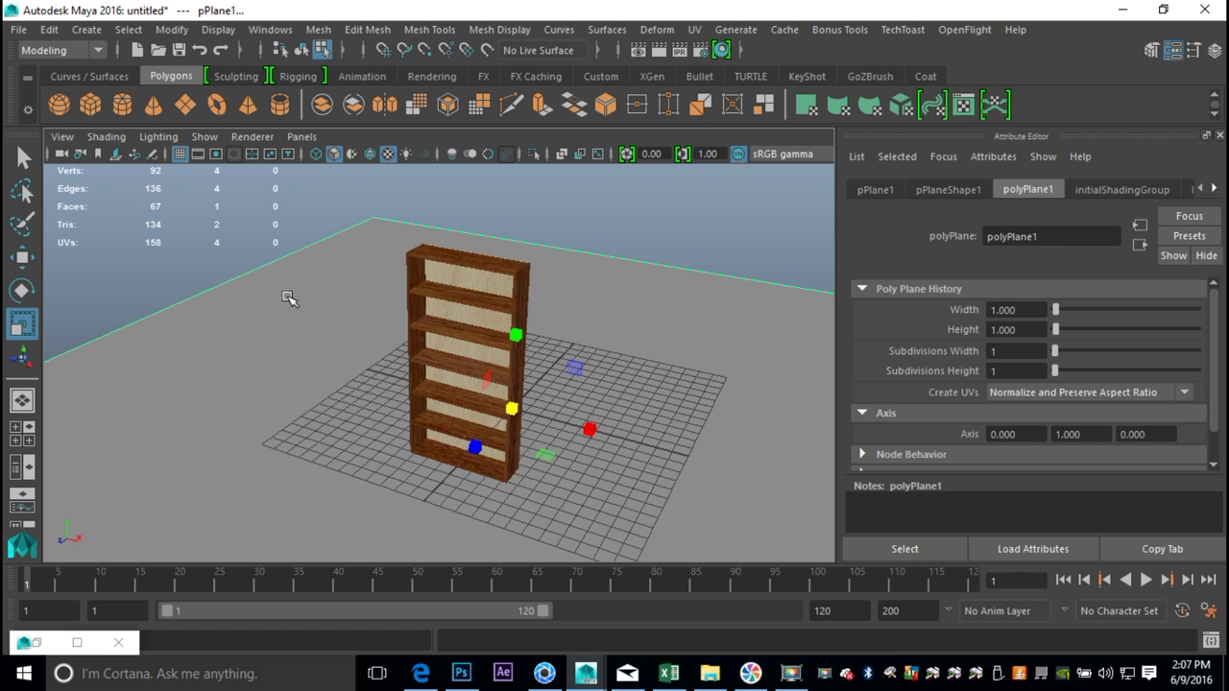
pyautogui.click(86, 30)
pyautogui.moveTo(163, 130)
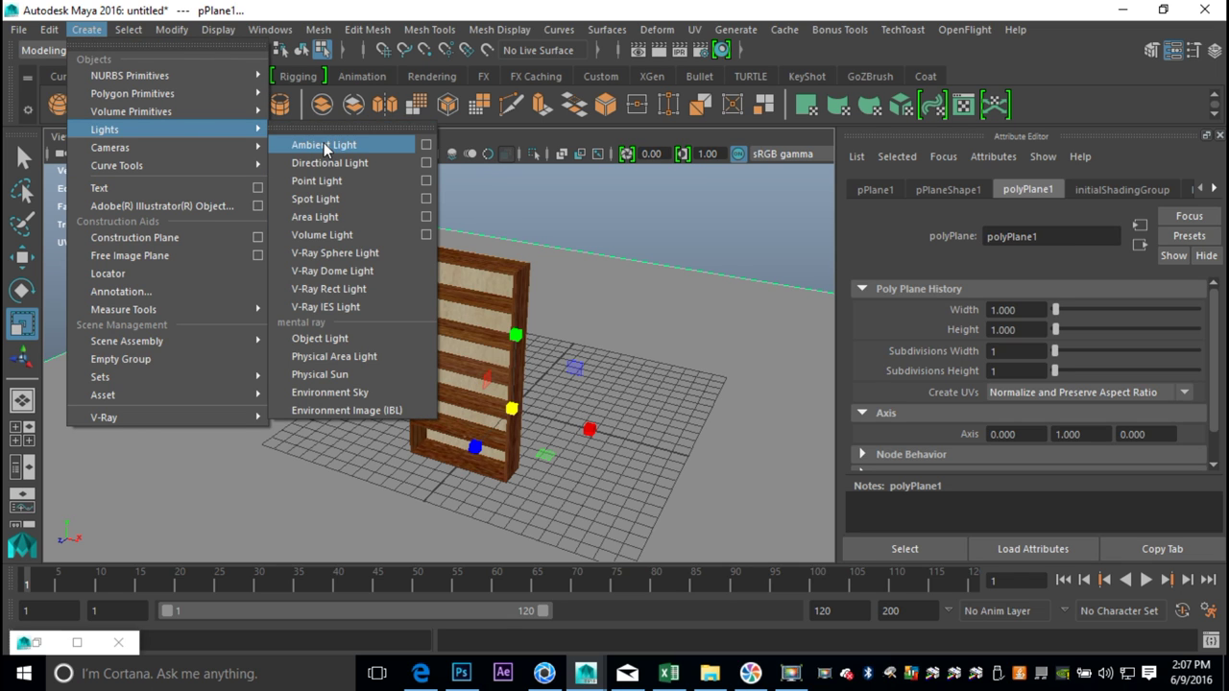
pyautogui.click(342, 180)
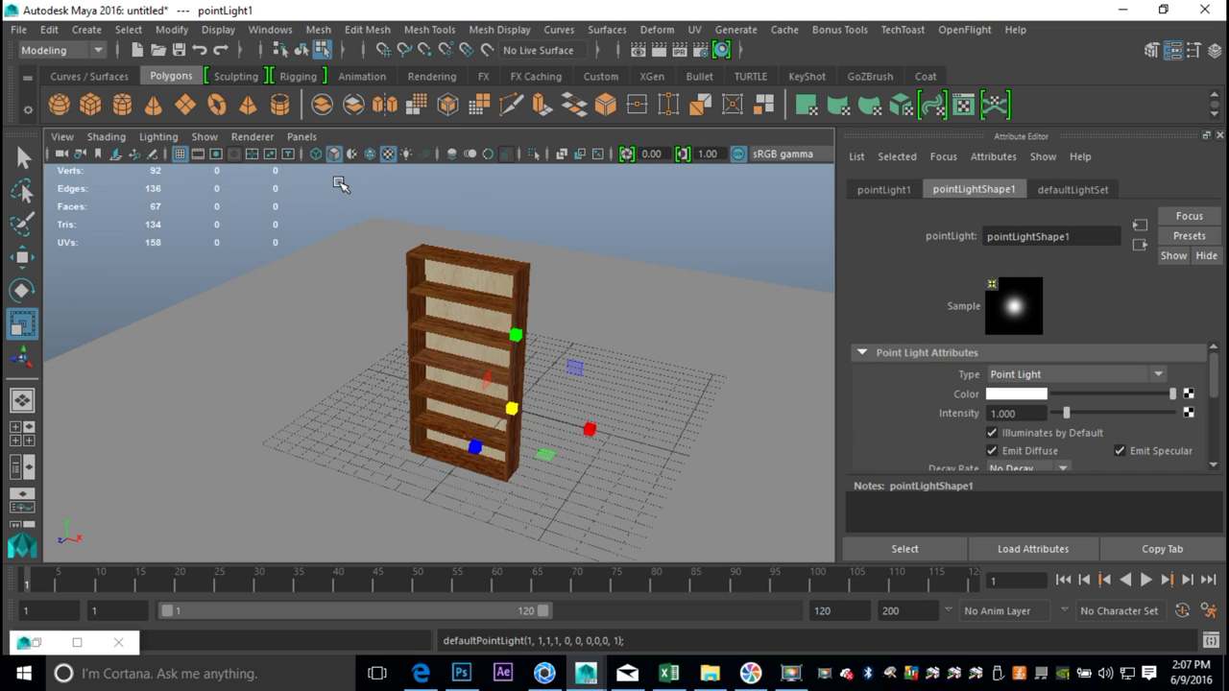
pyautogui.press('w')
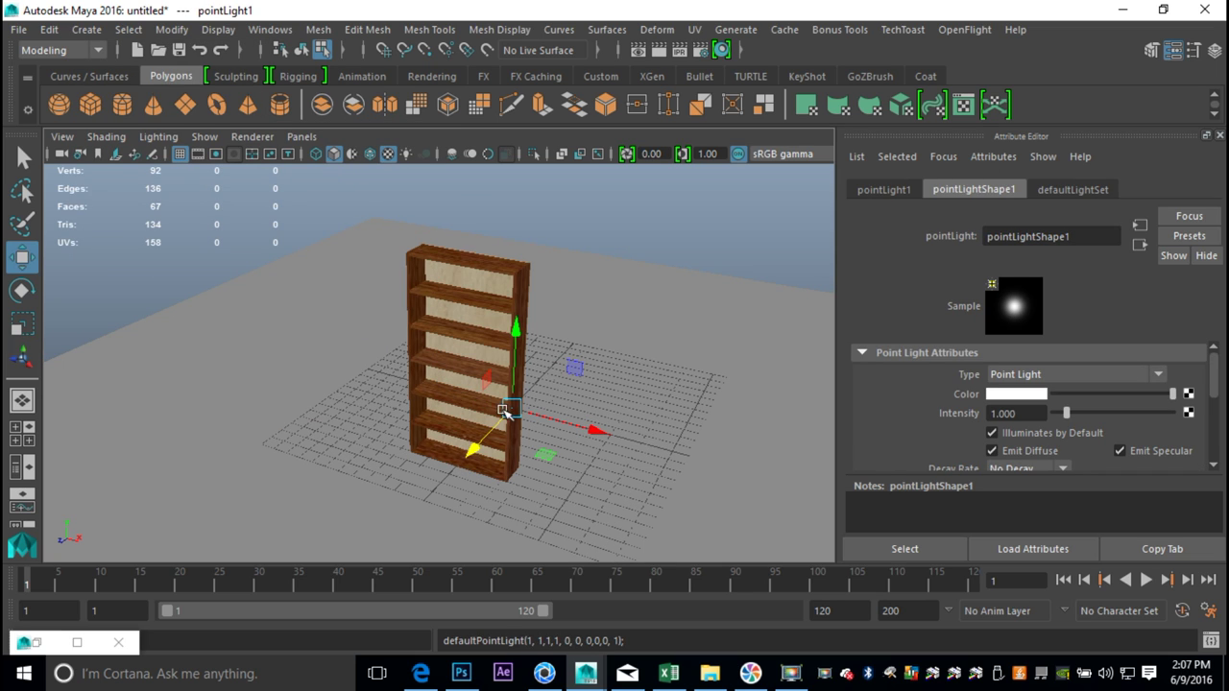
pyautogui.moveTo(516, 333); pyautogui.dragTo(278, 358)
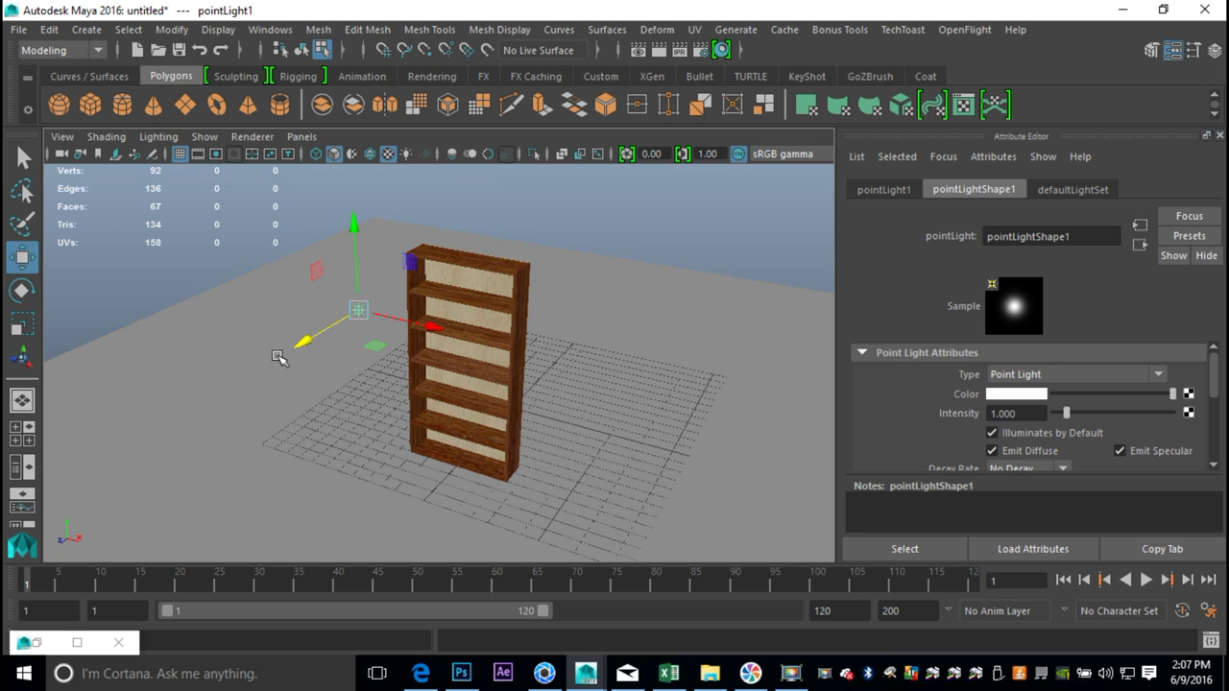
# Step: Turn on scene lighting in the viewport and raise the point light well above the bookshelf's top
pyautogui.press('7')
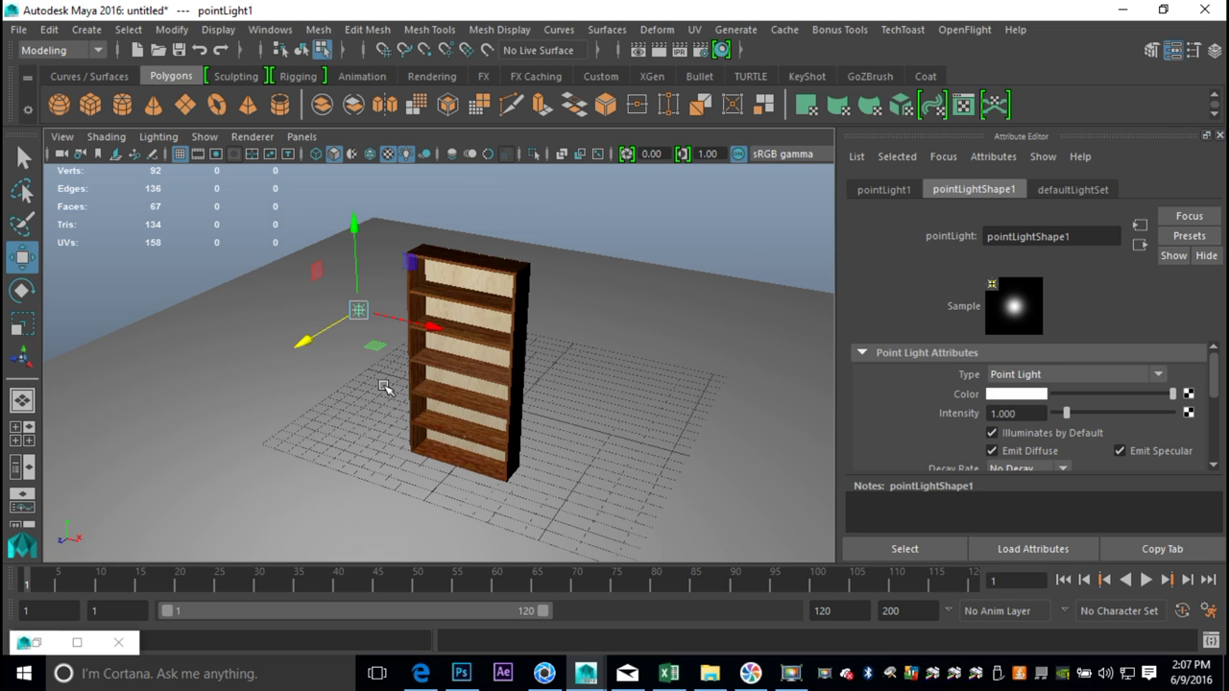
pyautogui.keyDown('alt'); pyautogui.moveTo(546, 356); pyautogui.dragTo(603, 455); pyautogui.keyUp('alt')
pyautogui.moveTo(442, 351); pyautogui.dragTo(437, 253)
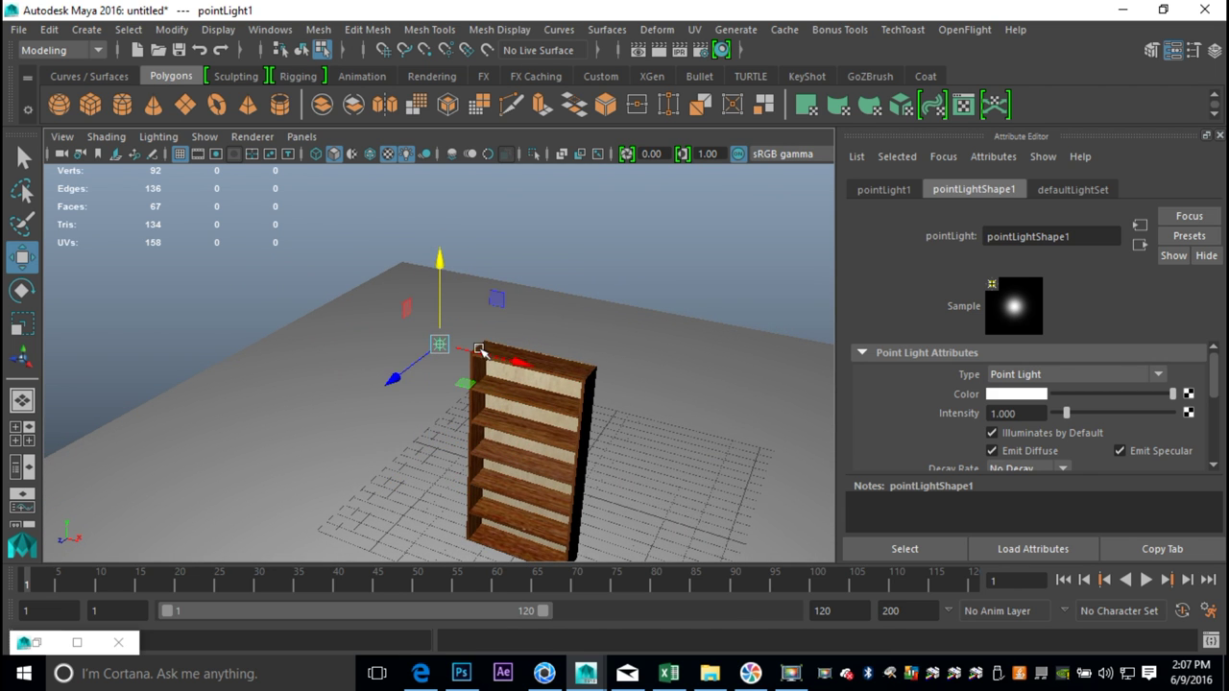
pyautogui.keyDown('alt'); pyautogui.moveTo(497, 363); pyautogui.dragTo(491, 282, button='middle'); pyautogui.keyUp('alt')
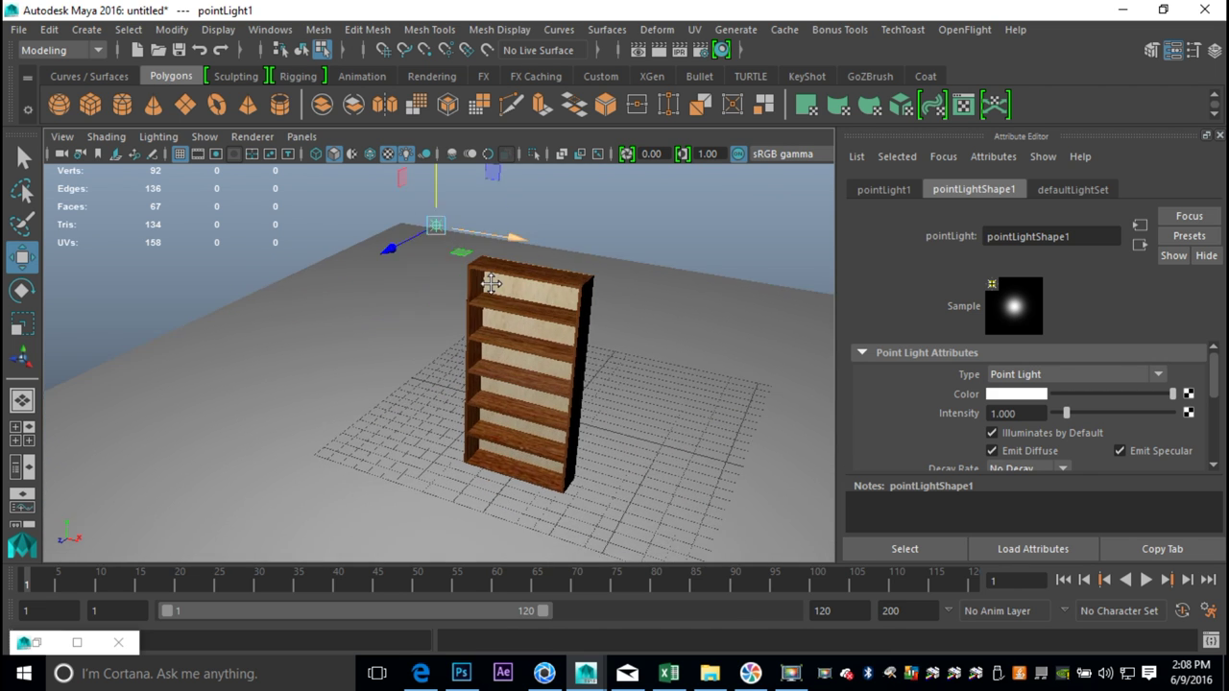
pyautogui.keyDown('alt'); pyautogui.moveTo(491, 282); pyautogui.dragTo(508, 343); pyautogui.keyUp('alt')
# Step: Return the floor plane to object mode, select it and lower it slightly toward the bookshelf's underside
pyautogui.click(711, 380)
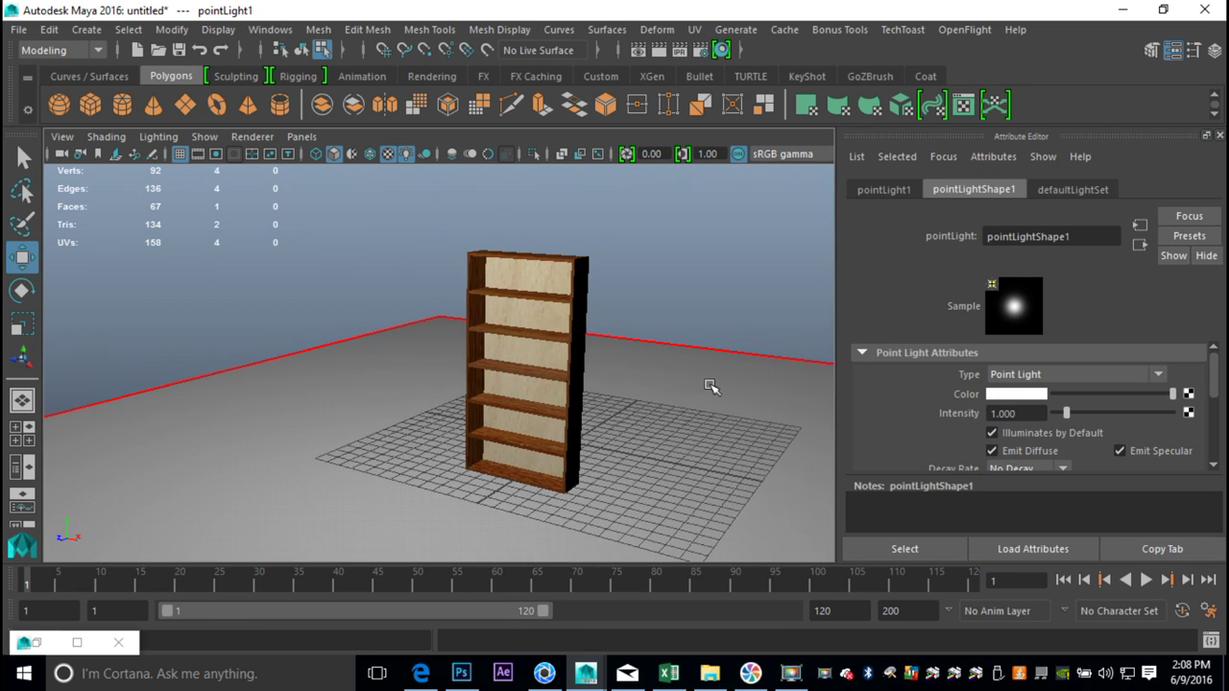
pyautogui.scroll(-3, 515, 409)
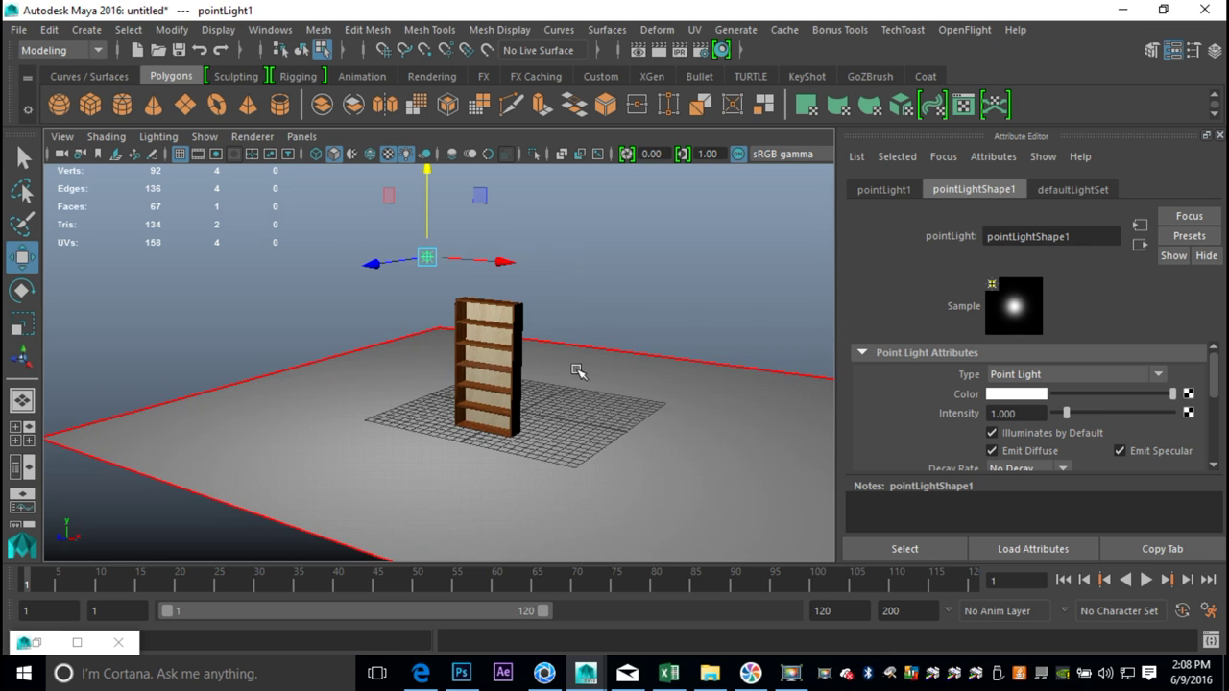
pyautogui.rightClick(625, 356)
pyautogui.click(709, 127)
pyautogui.click(674, 288)
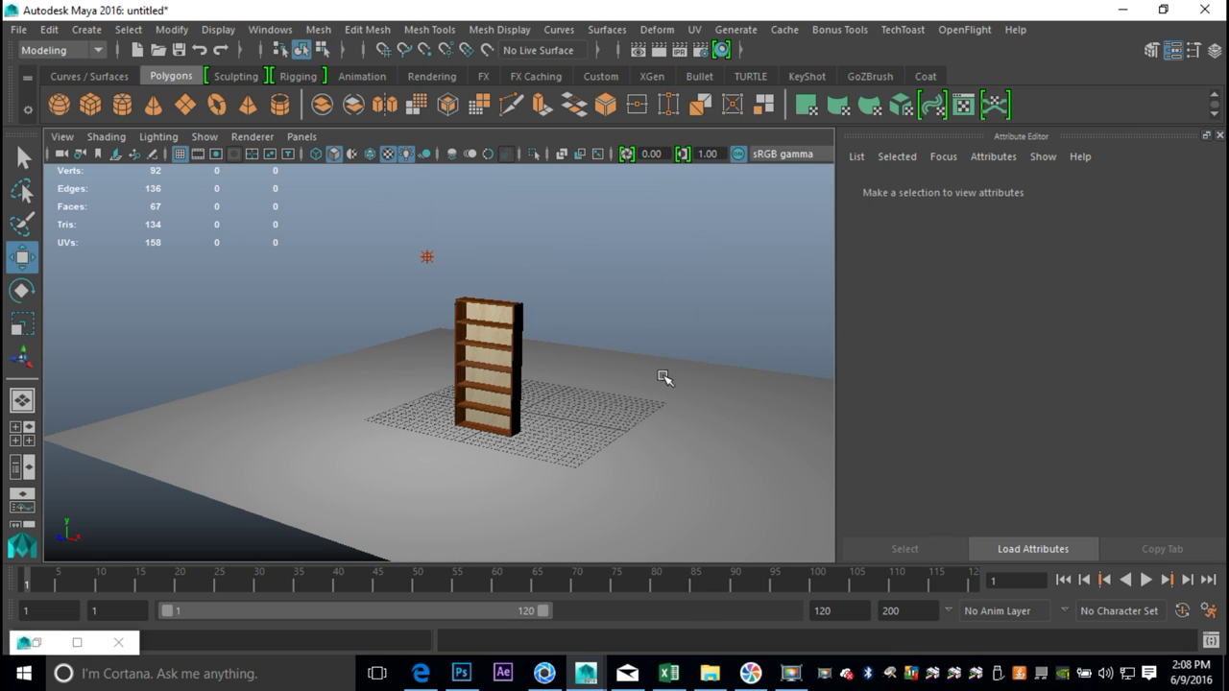
pyautogui.click(652, 376)
pyautogui.moveTo(526, 326); pyautogui.dragTo(524, 332)
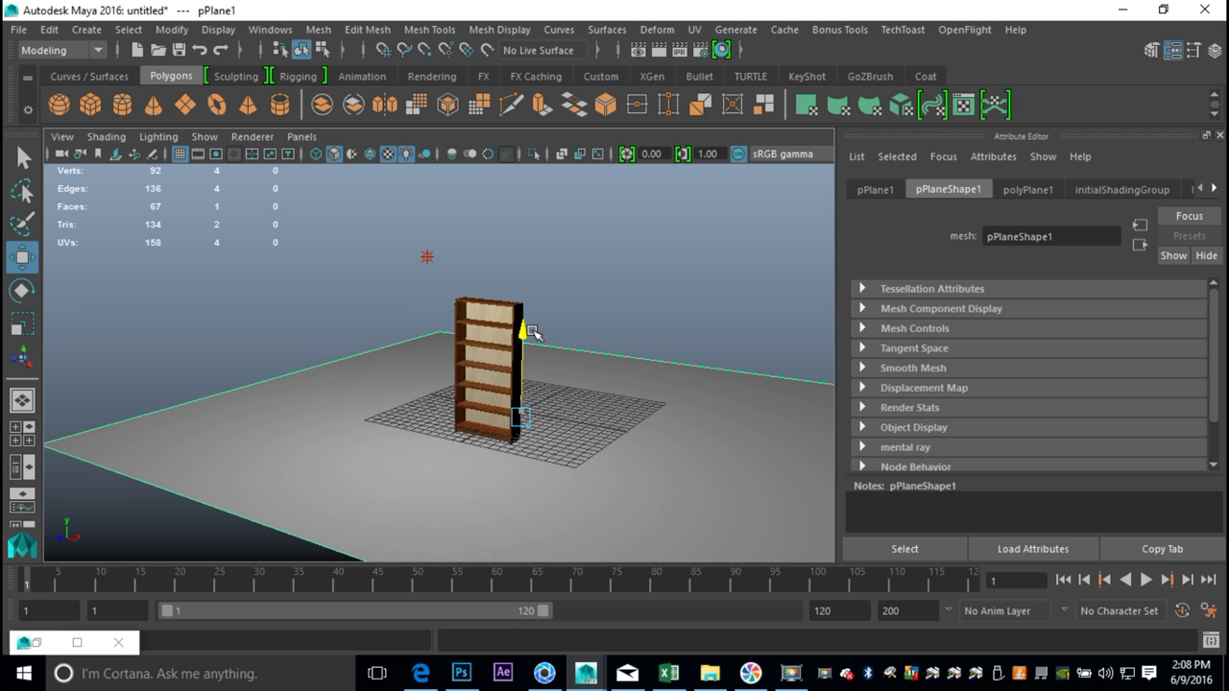
# Step: Fine-tune the floor plane's height in the side view so it sits flush with the bookshelf's bottom edge
pyautogui.click(16, 434)
pyautogui.press('space')
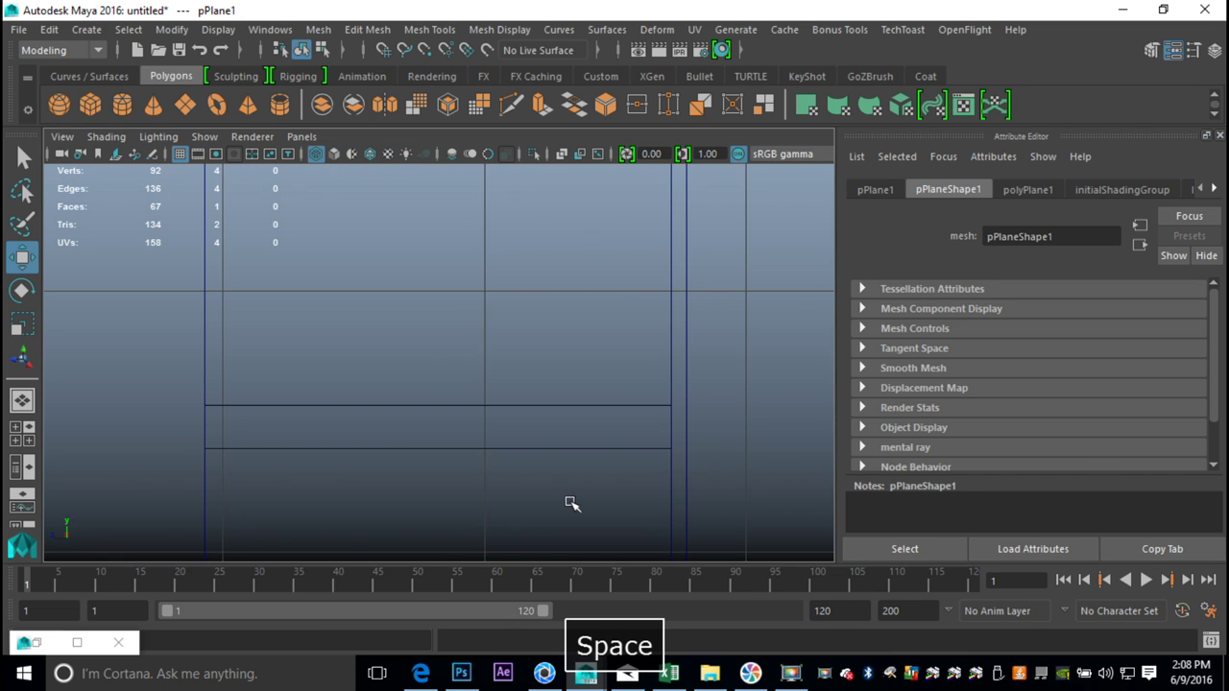
pyautogui.press('f')
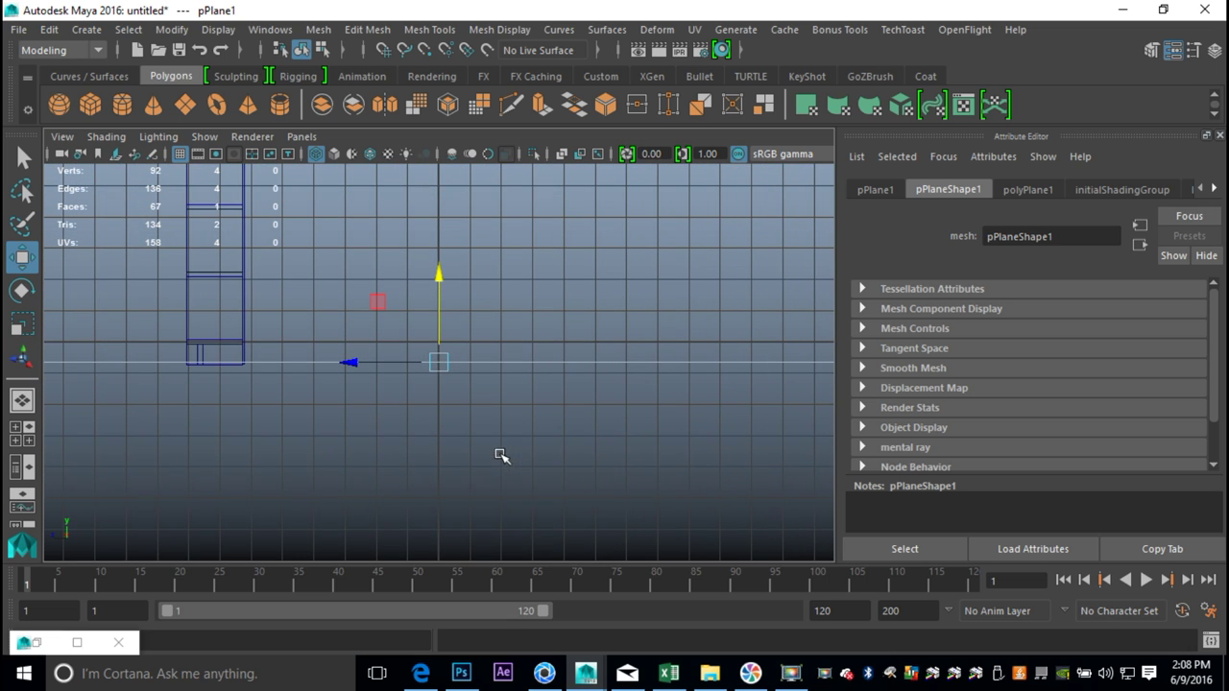
pyautogui.click(438, 273)
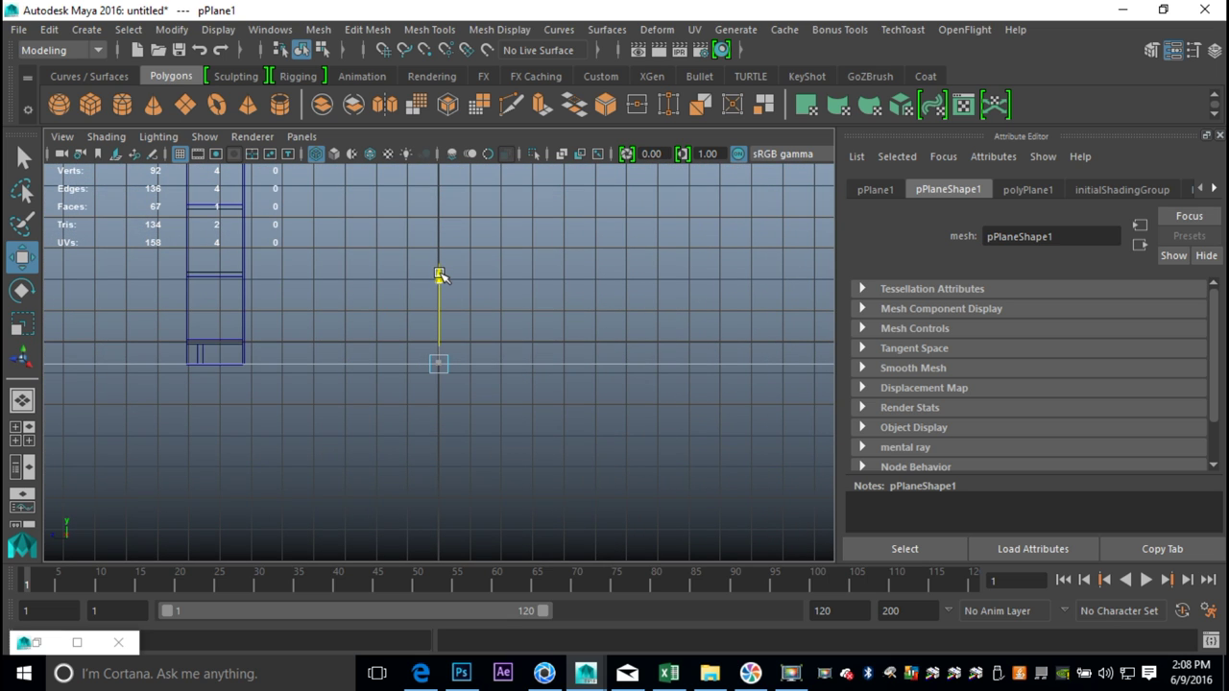
# Step: Return to the perspective view and examine how the lit bookshelf stands on the floor
pyautogui.click(17, 435)
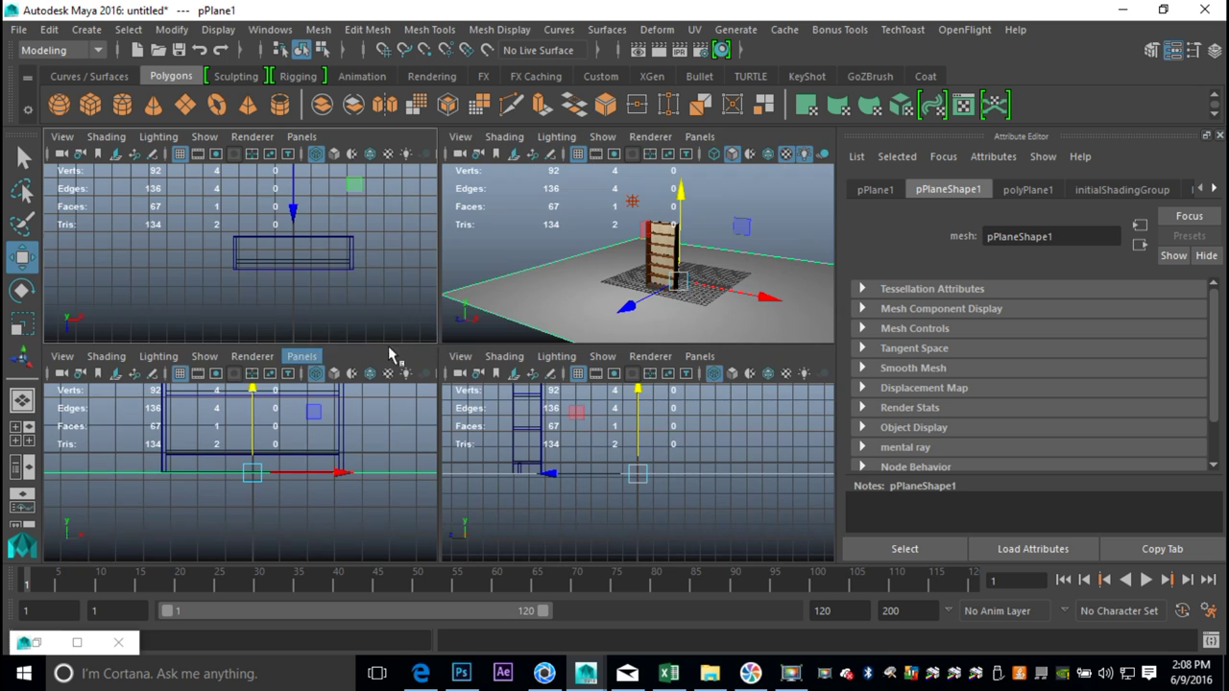
pyautogui.press('space')
pyautogui.press('f')
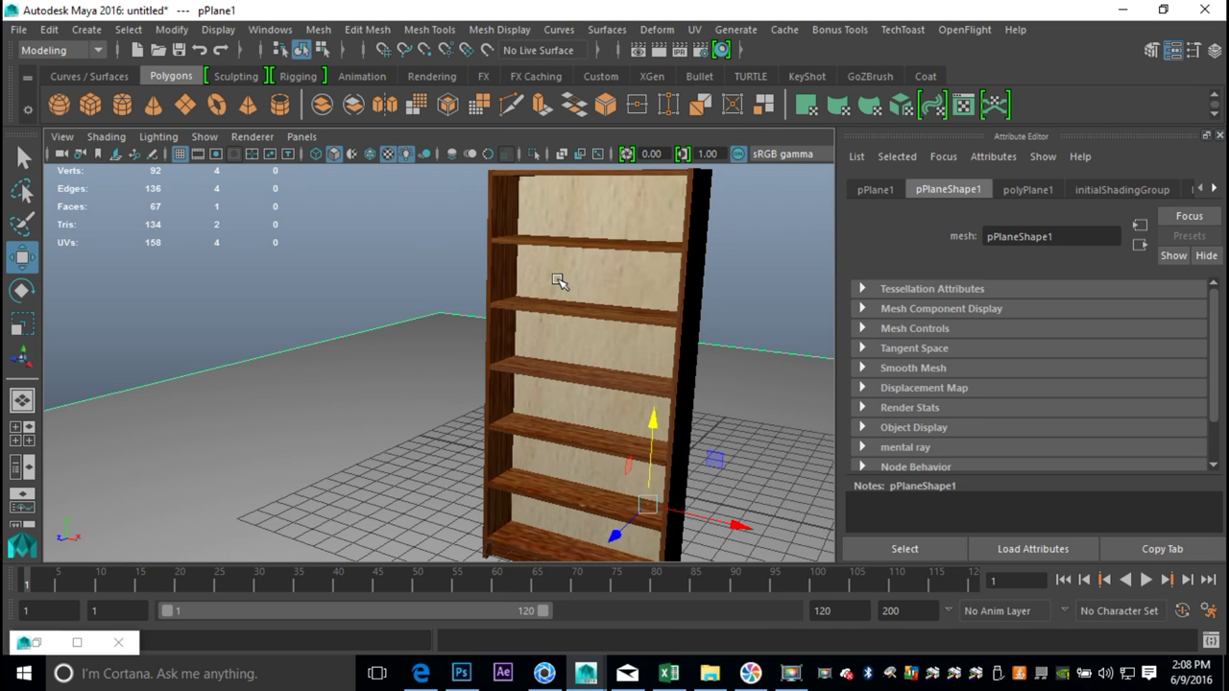
pyautogui.keyDown('alt'); pyautogui.moveTo(534, 297); pyautogui.dragTo(470, 409); pyautogui.keyUp('alt')
pyautogui.scroll(-2, 469, 409)
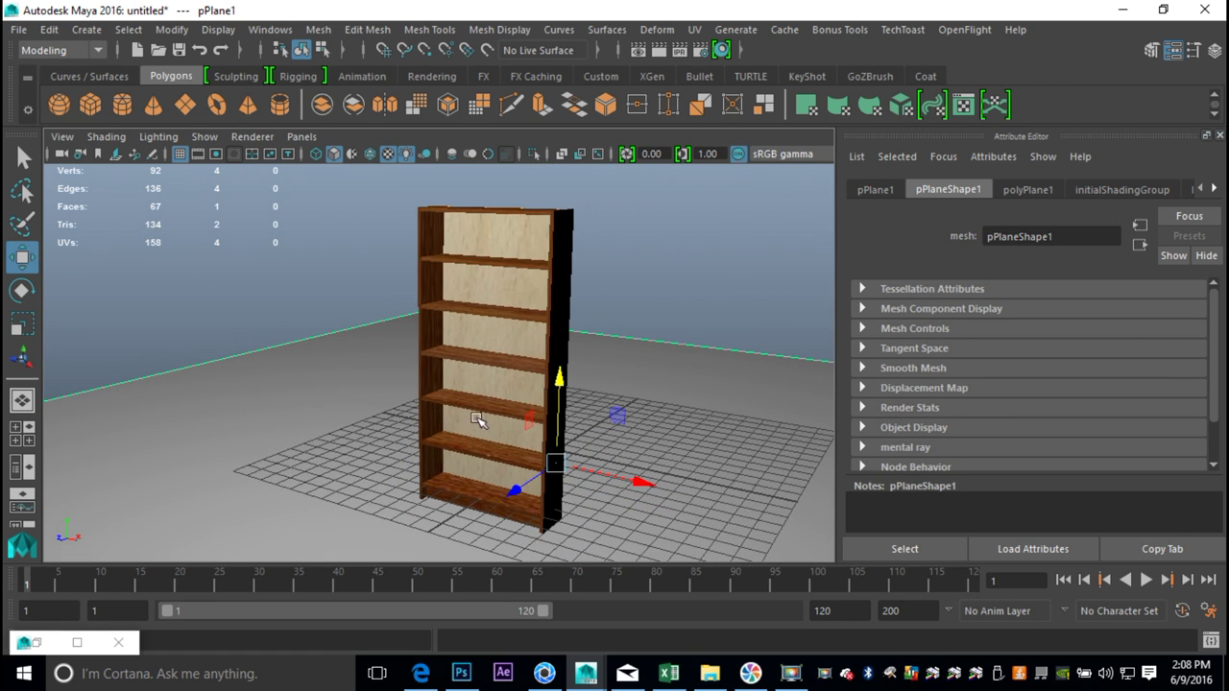
pyautogui.keyDown('alt'); pyautogui.moveTo(480, 435); pyautogui.dragTo(479, 429, button='middle'); pyautogui.keyUp('alt')
pyautogui.keyDown('alt'); pyautogui.moveTo(480, 428); pyautogui.dragTo(479, 433); pyautogui.keyUp('alt')
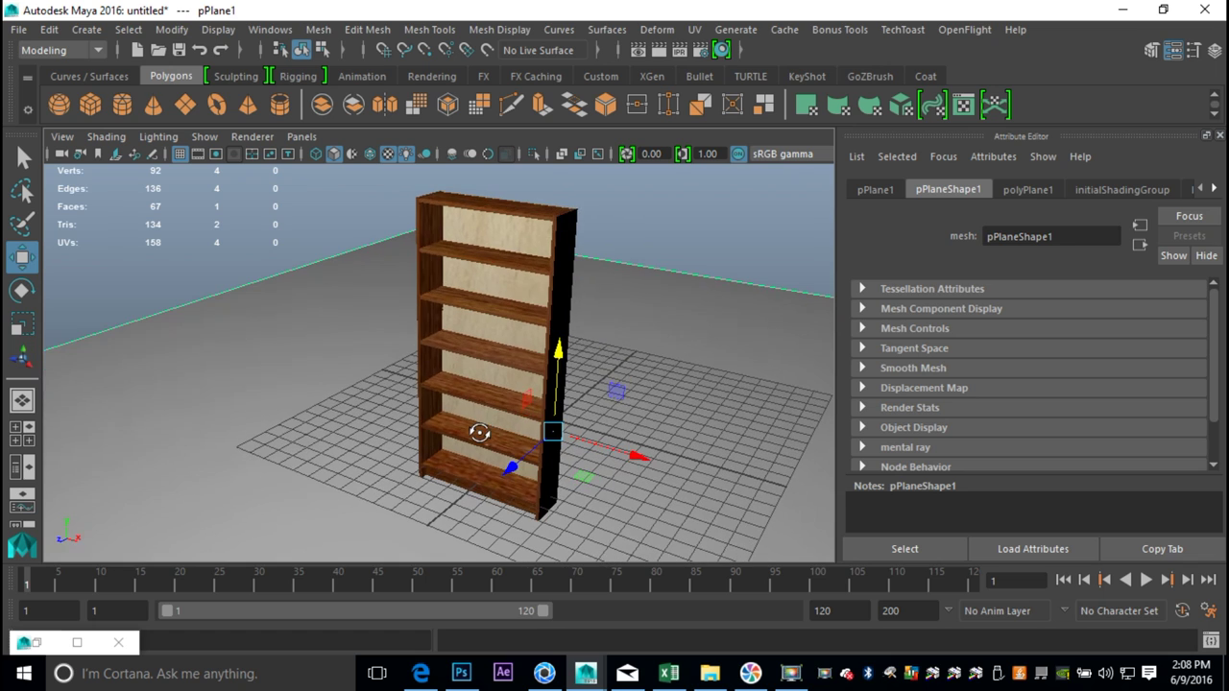
pyautogui.keyDown('alt'); pyautogui.moveTo(480, 435); pyautogui.dragTo(492, 432, button='middle'); pyautogui.keyUp('alt')
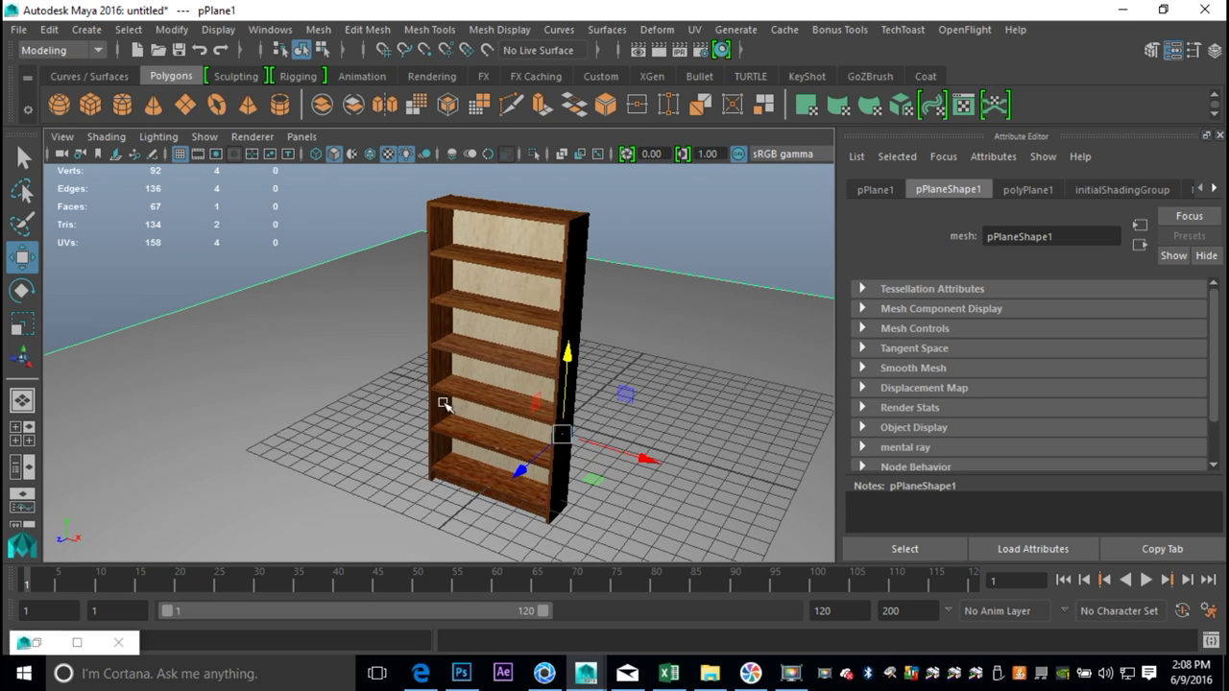
# Step: Save the scene on the Desktop as Billy1 in Maya Binary format
pyautogui.click(19, 33)
pyautogui.click(117, 119)
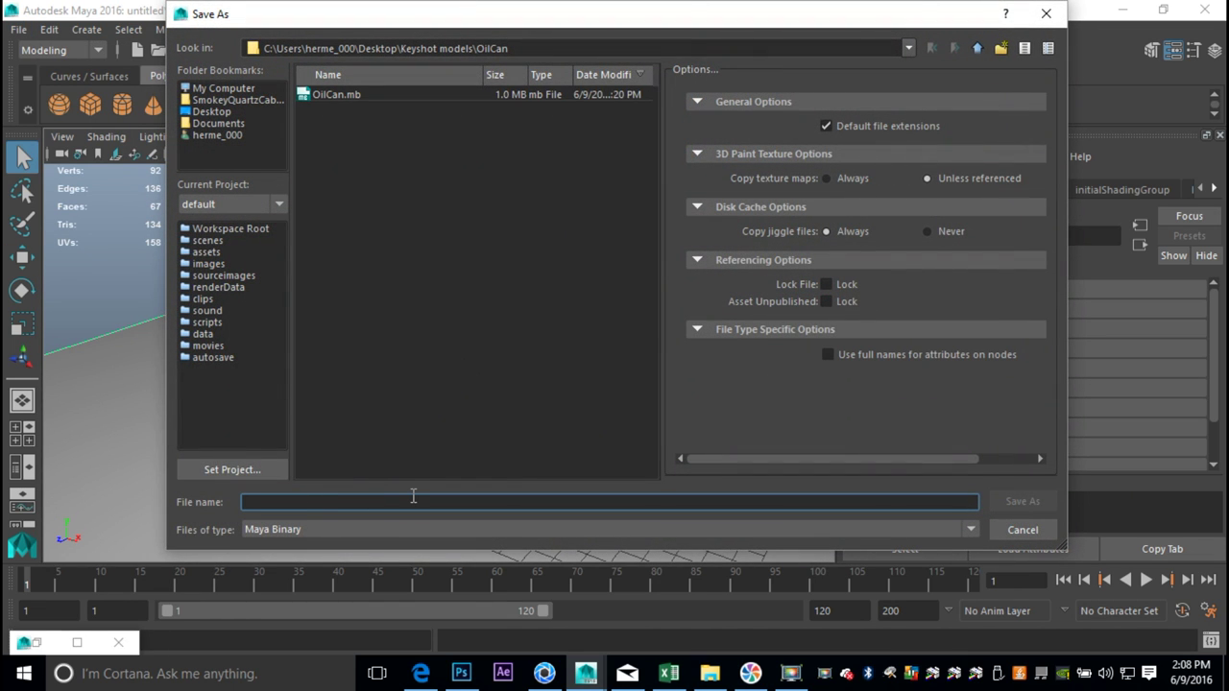
pyautogui.write('Billy1')
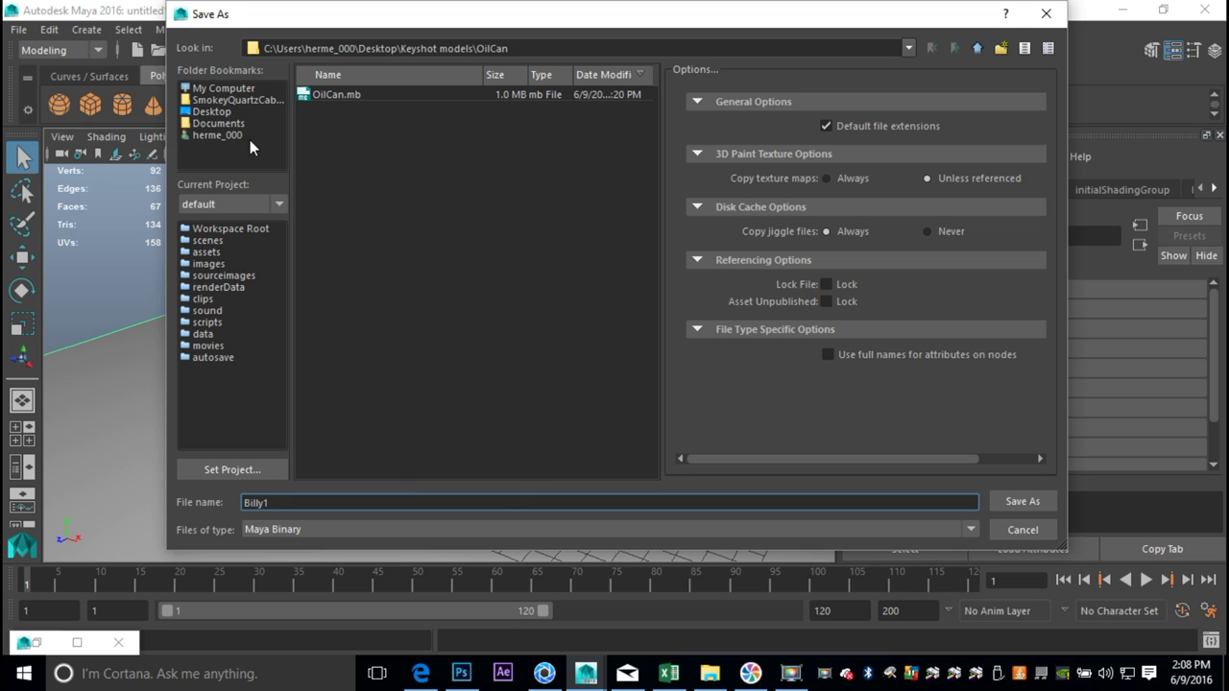
pyautogui.click(210, 109)
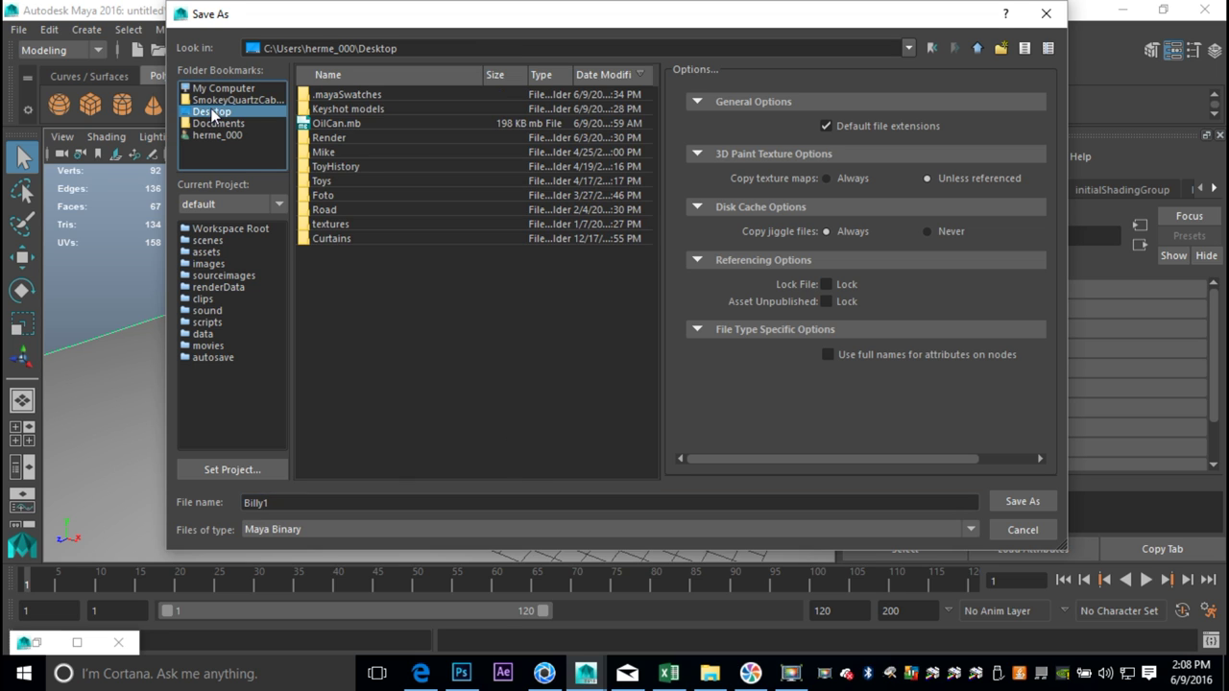
pyautogui.click(1006, 500)
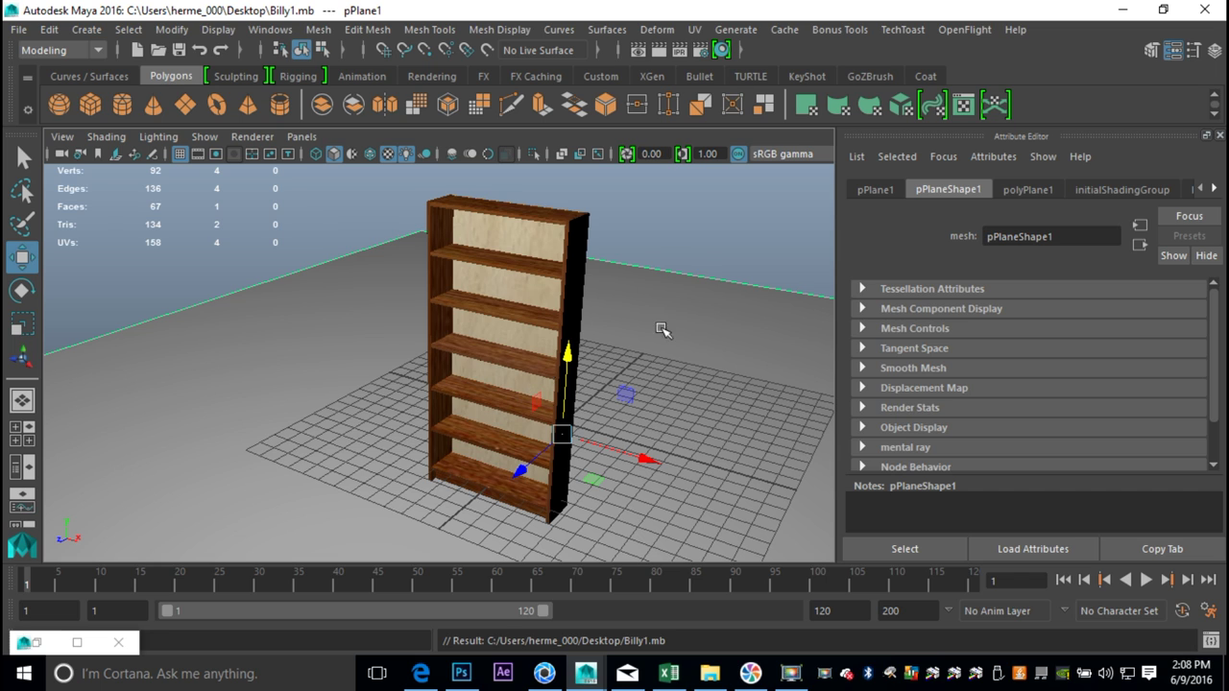
# Step: Delete the floor plane from the scene
pyautogui.click(707, 264)
pyautogui.click(714, 298)
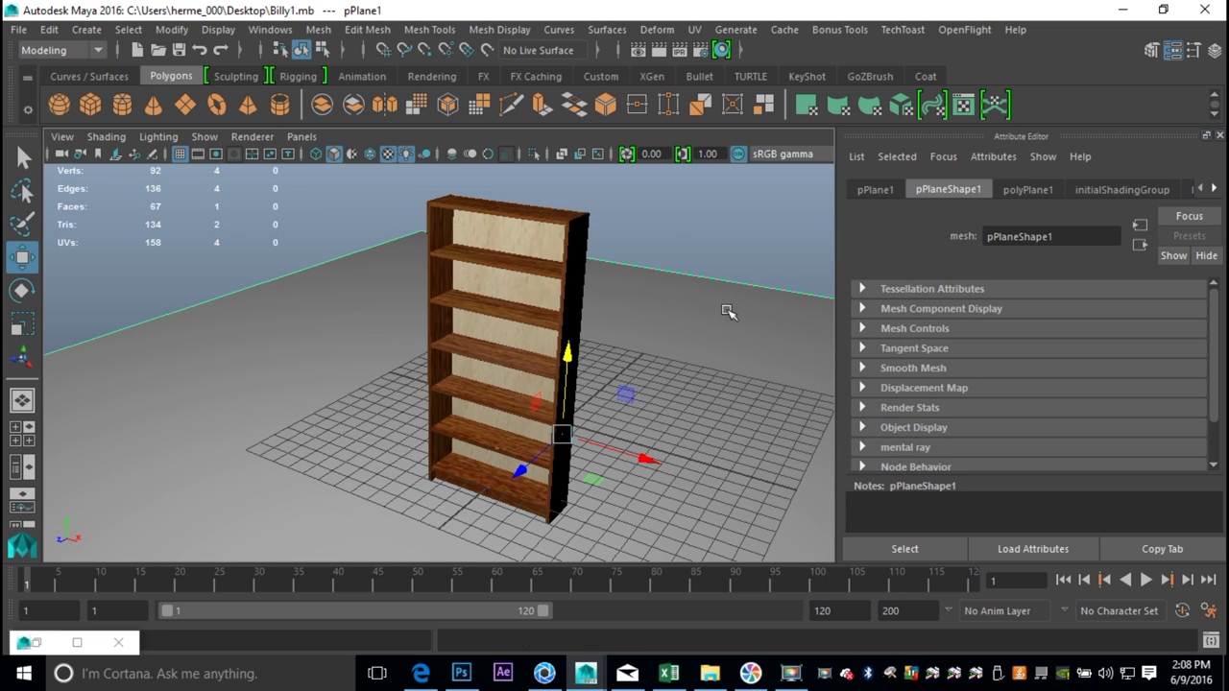
pyautogui.press('Delete')
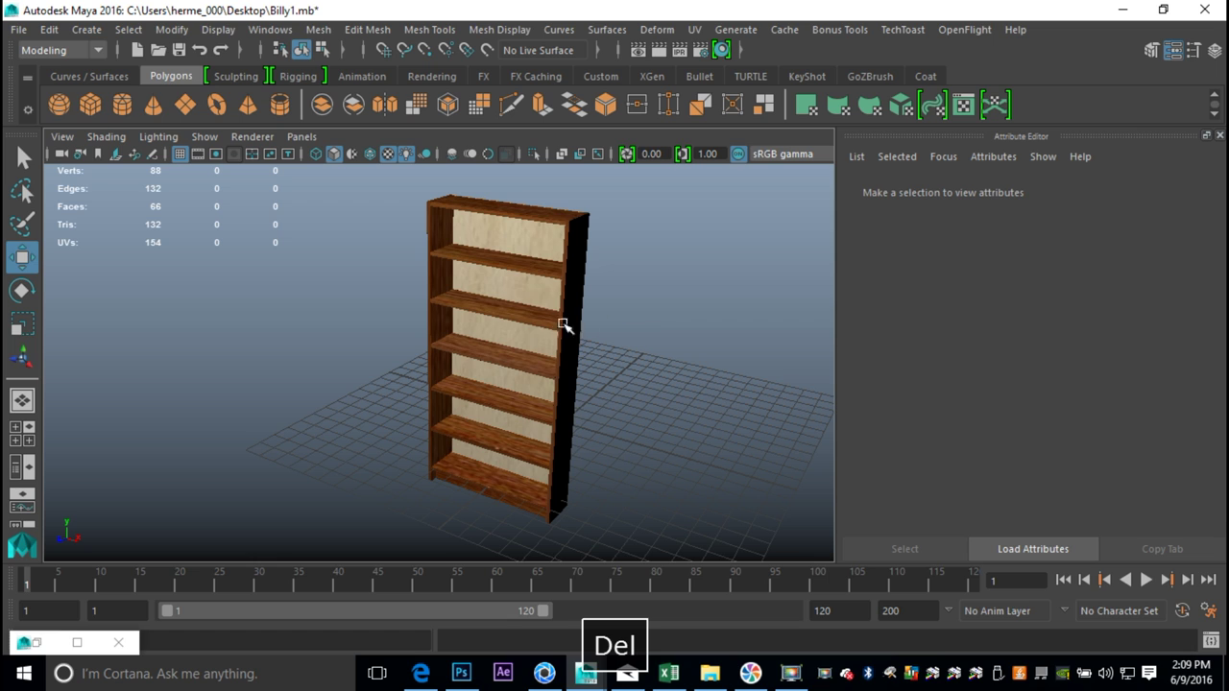
# Step: Assign a new Lambert material to the back panel and set its color to pure yellow
pyautogui.click(503, 230)
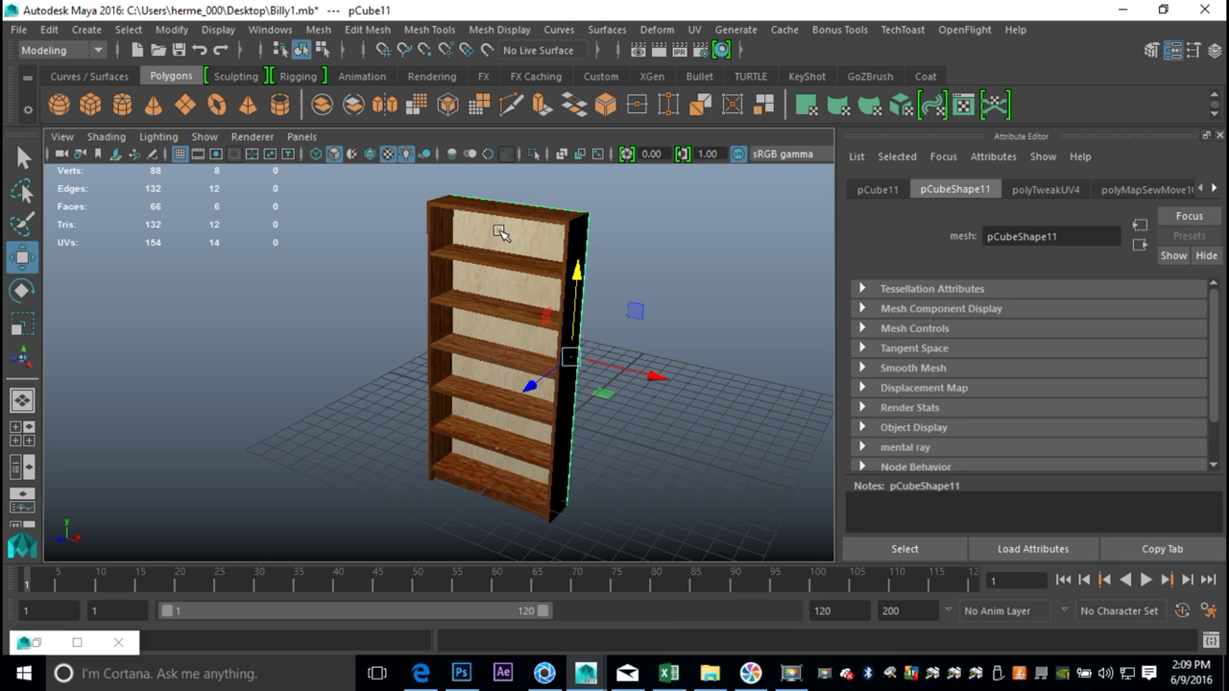
pyautogui.rightClick(499, 234)
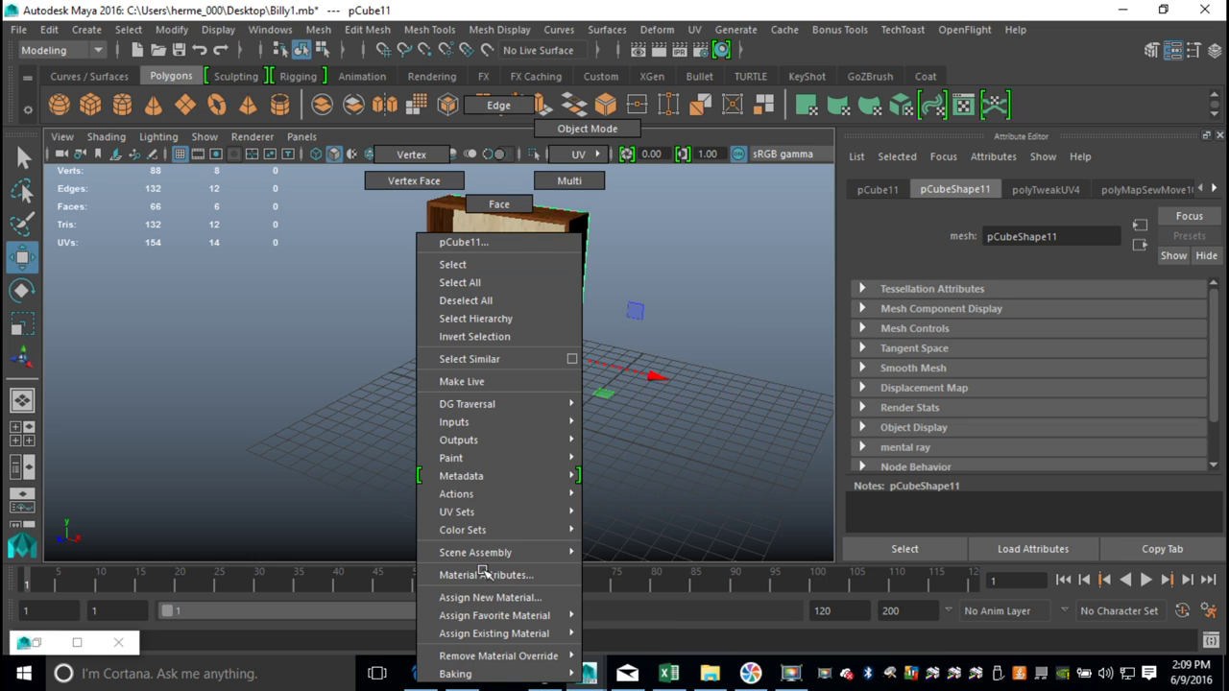
pyautogui.click(490, 597)
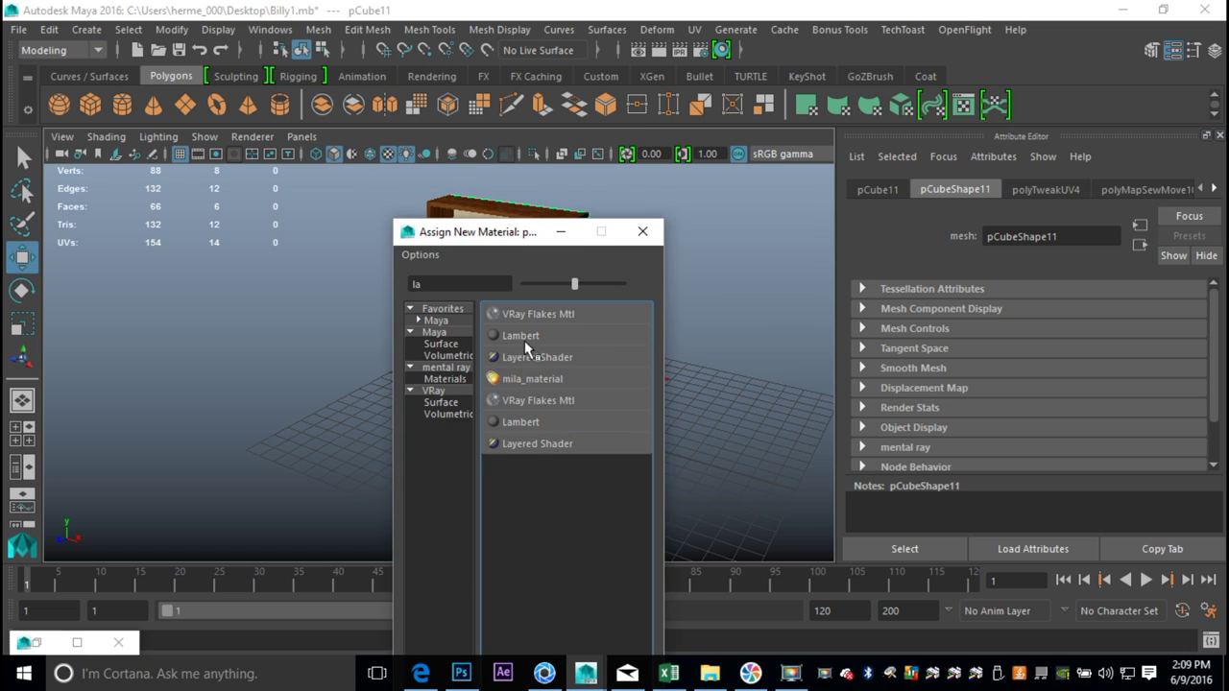
pyautogui.click(523, 338)
pyautogui.click(1001, 395)
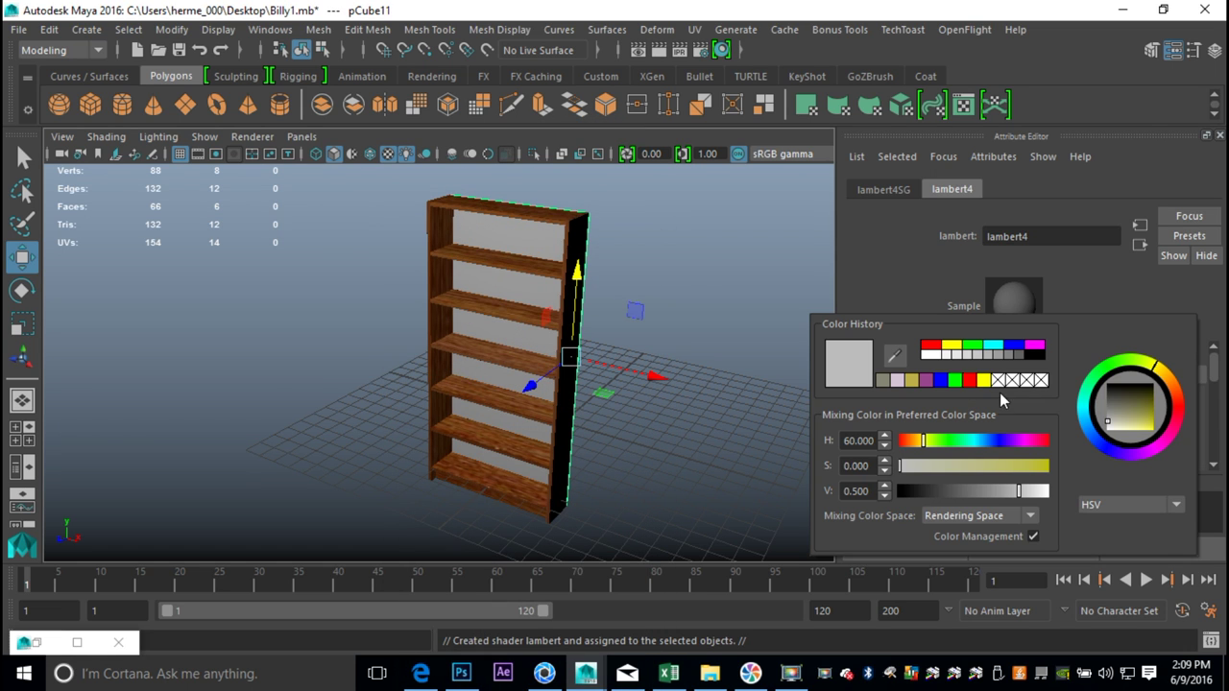
pyautogui.click(954, 348)
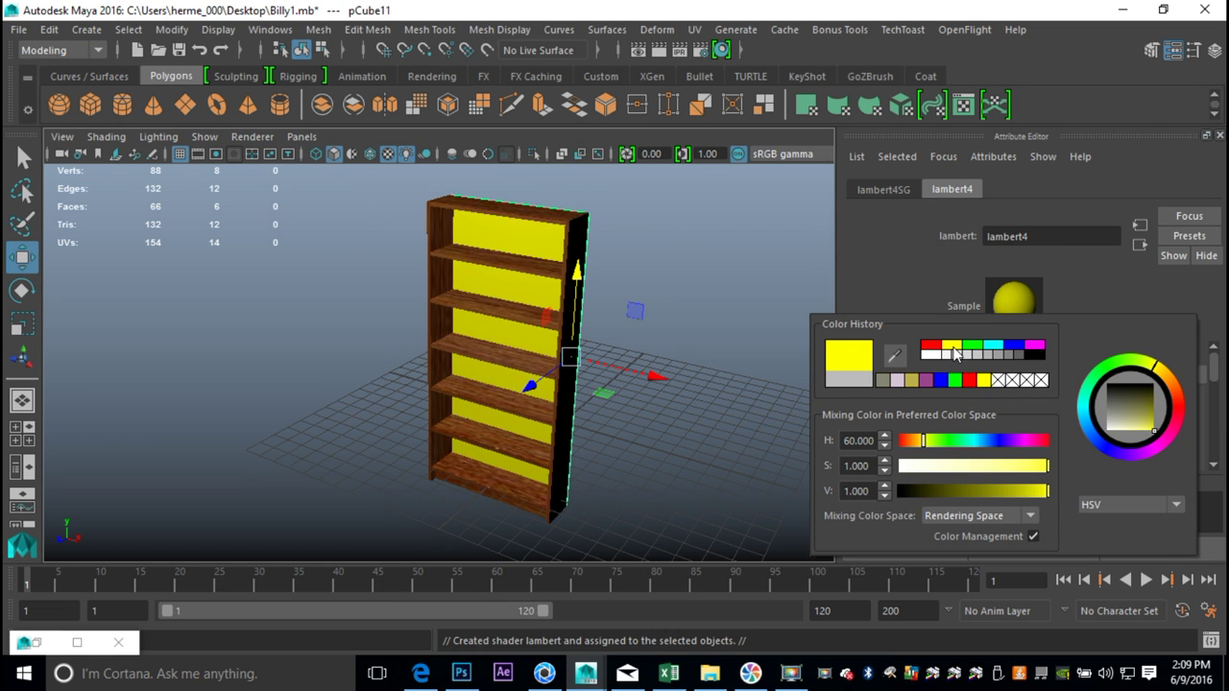
# Step: Assign a new Lambert material to every bookshelf part except the back panel and set its color to pure red
pyautogui.click(722, 367)
pyautogui.keyDown('alt'); pyautogui.moveTo(689, 372); pyautogui.dragTo(656, 425); pyautogui.keyUp('alt')
pyautogui.moveTo(283, 355); pyautogui.dragTo(561, 264)
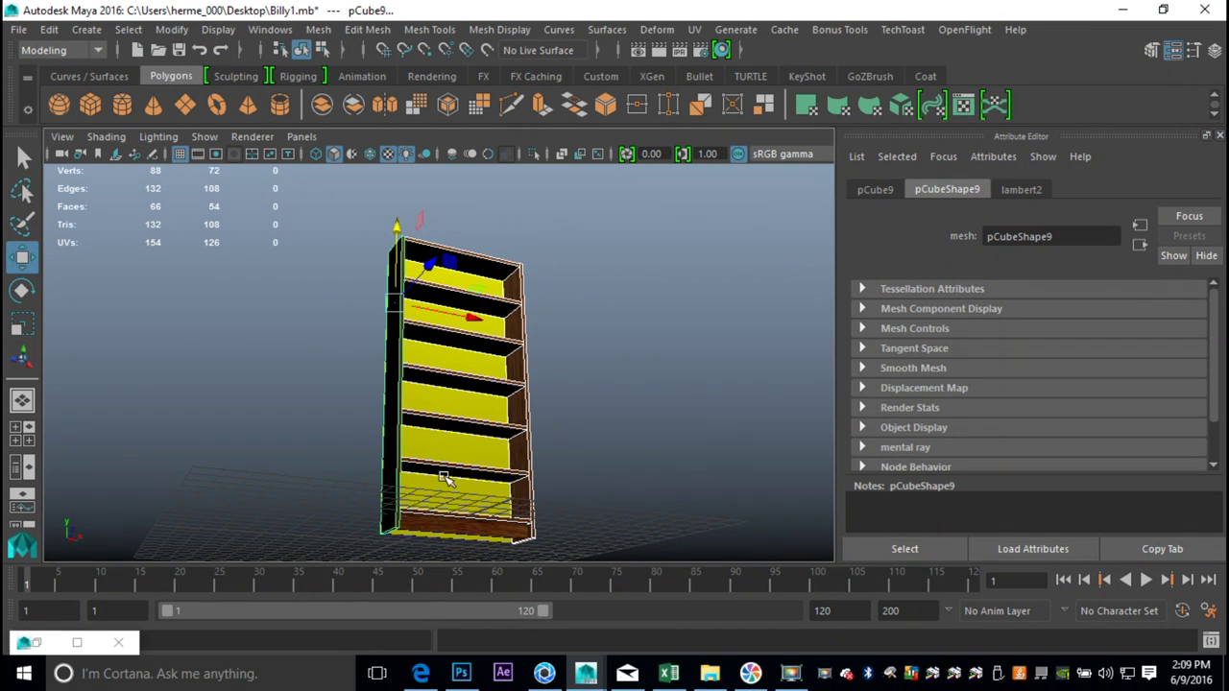
pyautogui.click(453, 530)
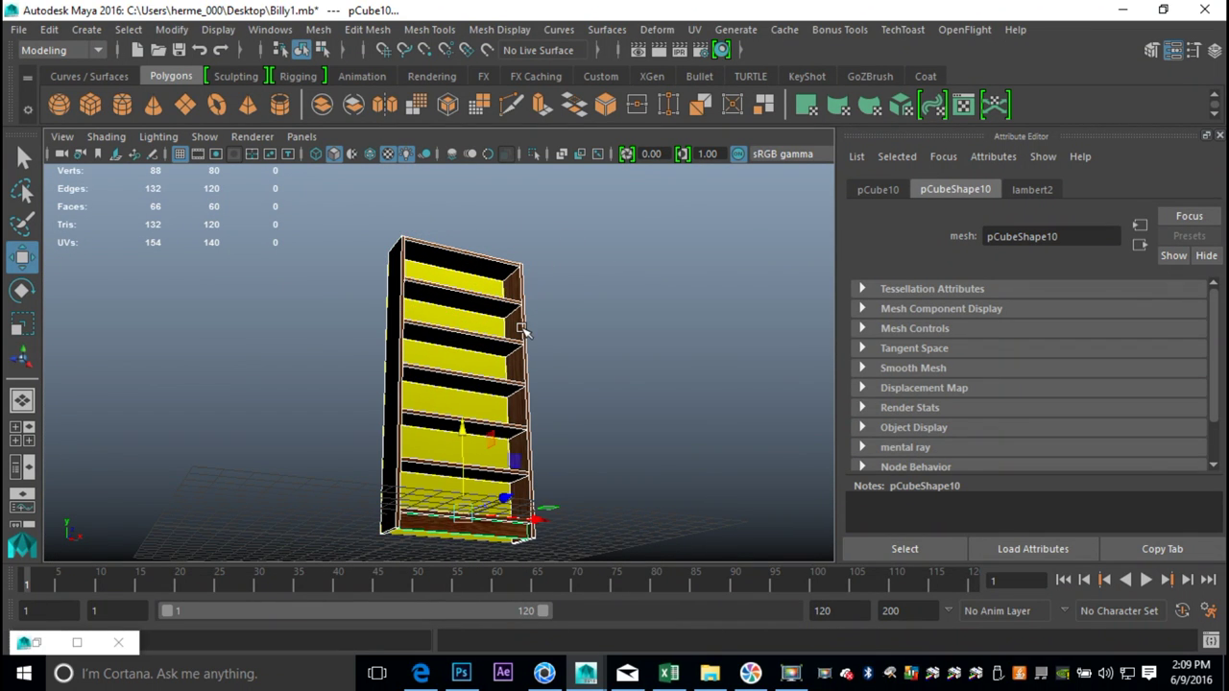
pyautogui.rightClick(521, 331)
pyautogui.click(523, 594)
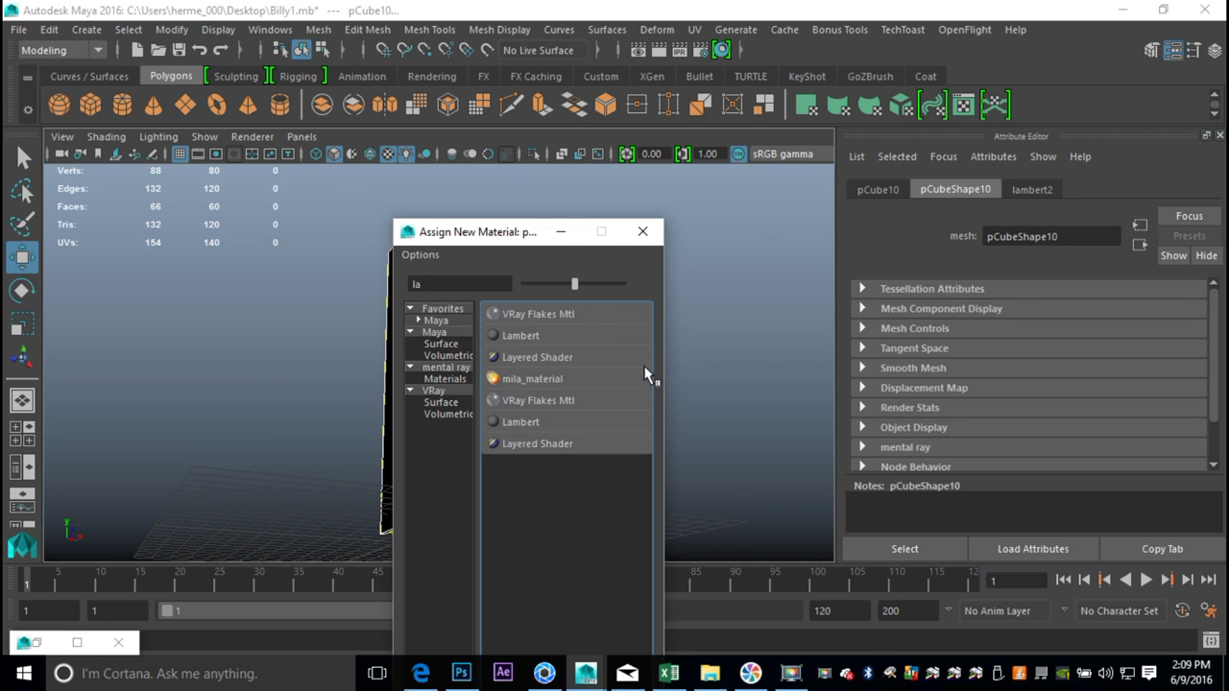
pyautogui.click(523, 337)
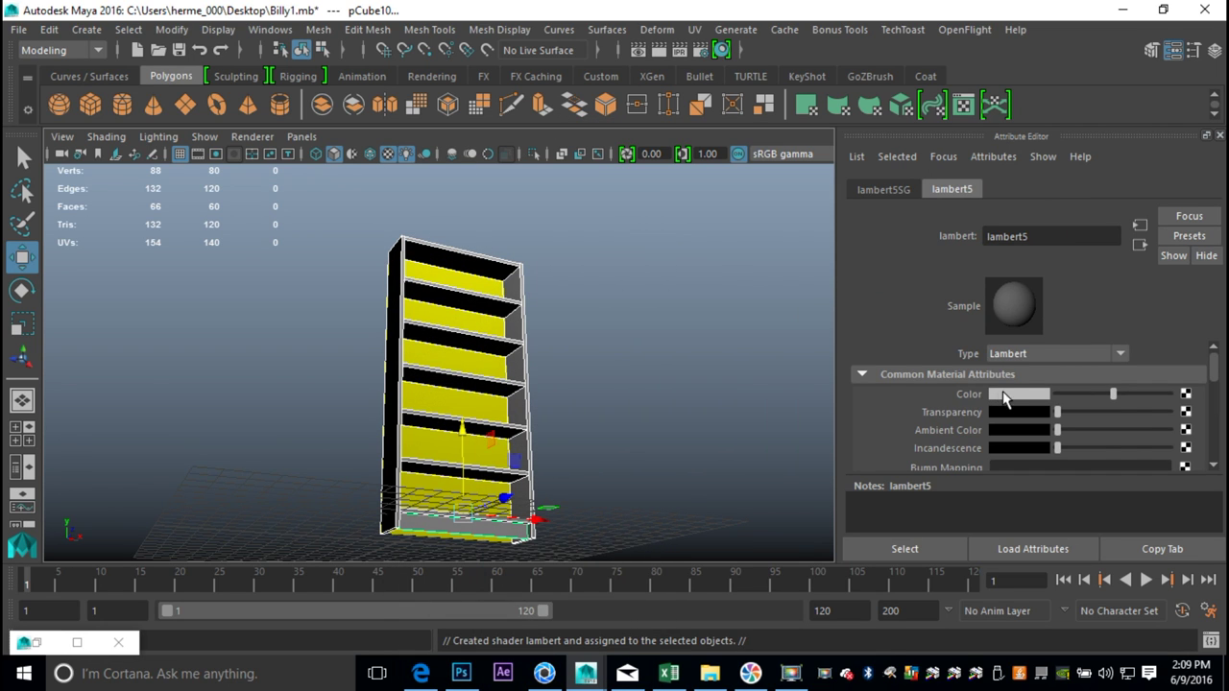
pyautogui.click(1004, 395)
pyautogui.click(935, 347)
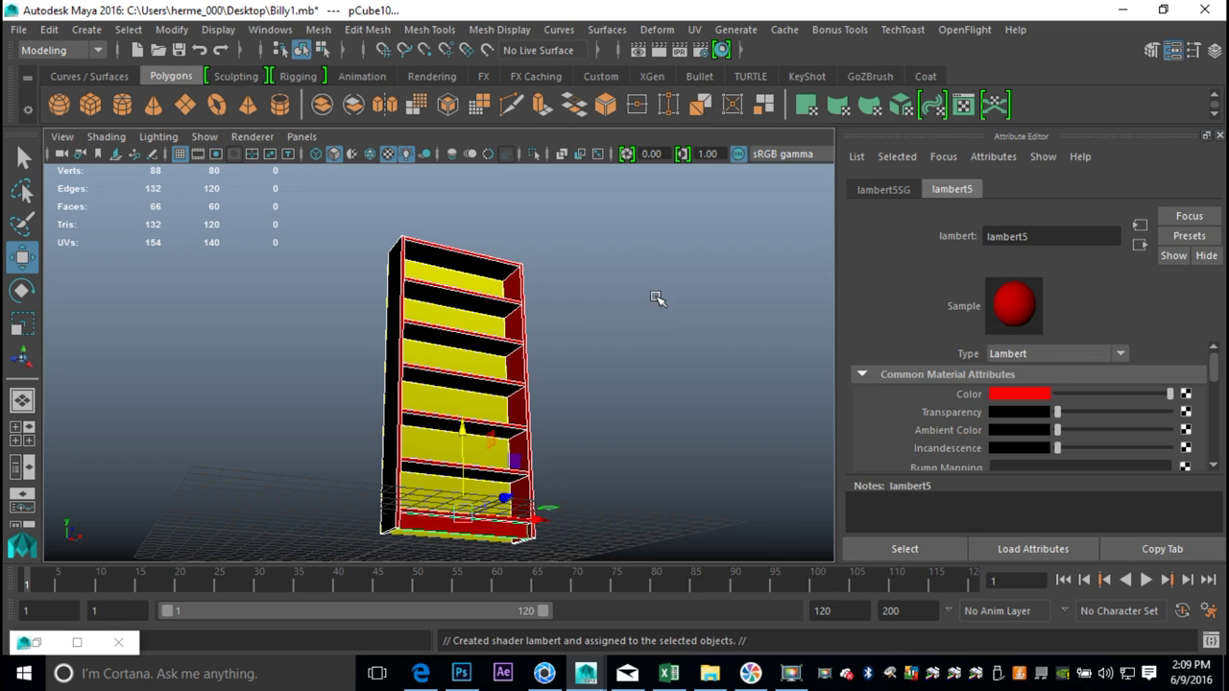
# Step: Delete the light beside the bookshelf from the scene
pyautogui.click(663, 290)
pyautogui.keyDown('alt'); pyautogui.moveTo(645, 301); pyautogui.dragTo(532, 386); pyautogui.keyUp('alt')
pyautogui.keyDown('alt'); pyautogui.moveTo(663, 415); pyautogui.dragTo(672, 470); pyautogui.keyUp('alt')
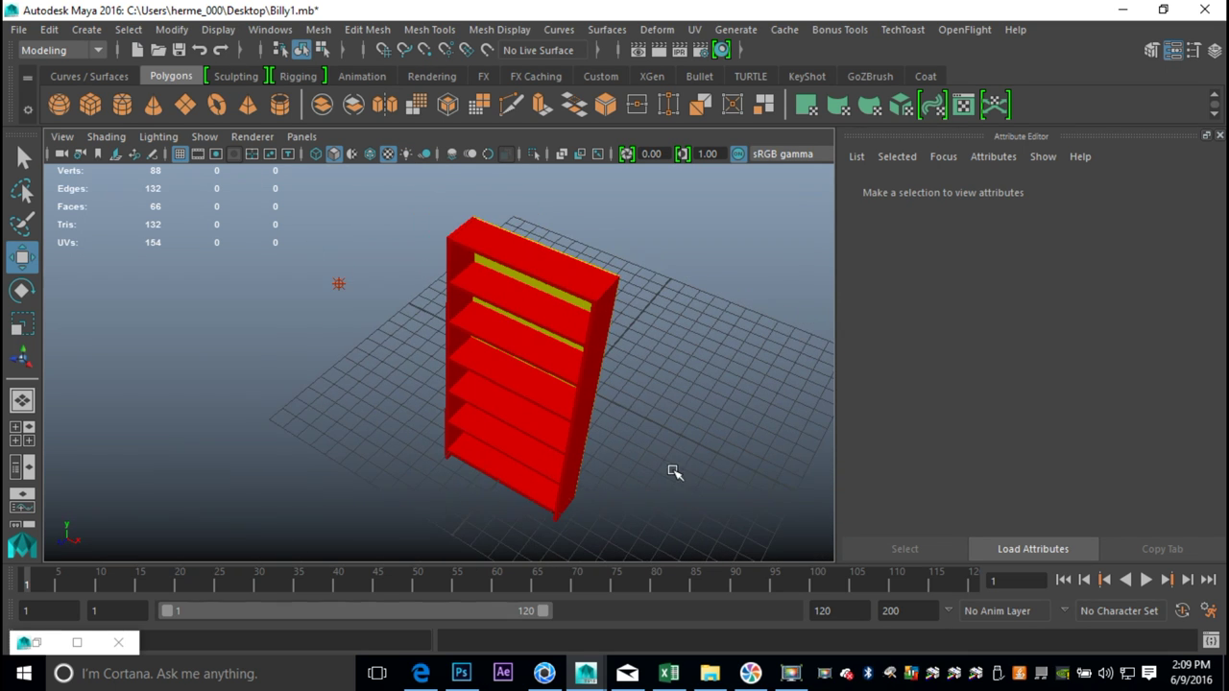
pyautogui.click(333, 277)
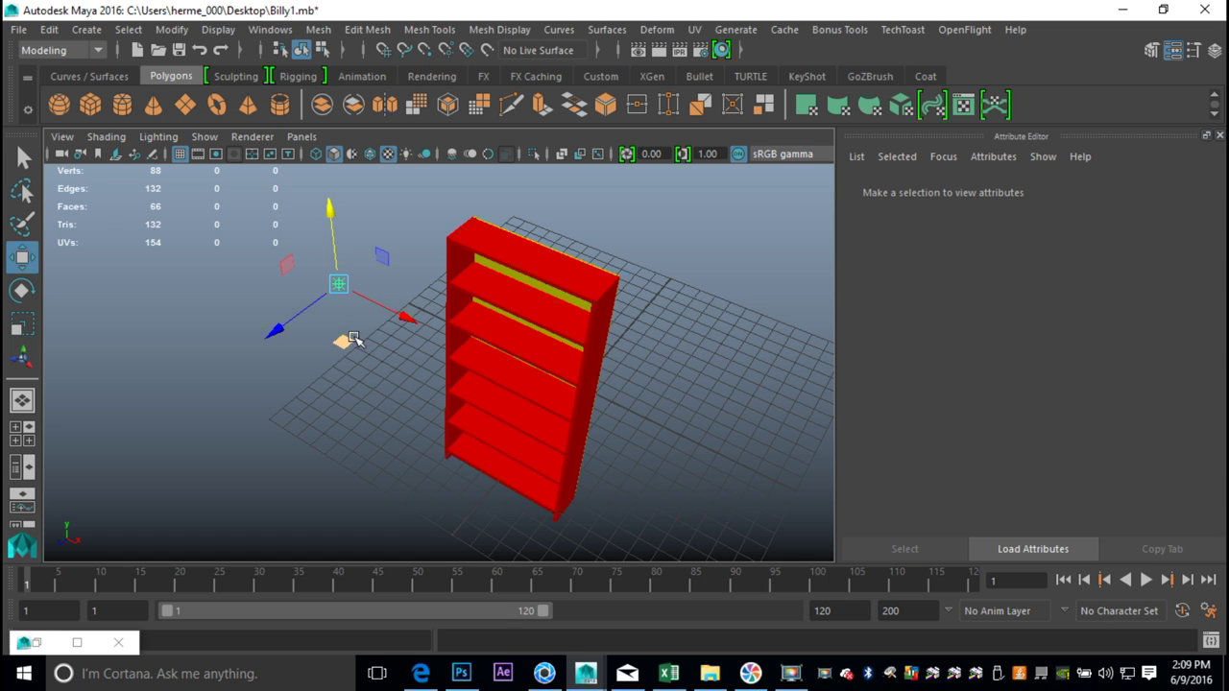
pyautogui.press('Delete')
# Step: Delete the construction history of all bookshelf parts and freeze their transformations
pyautogui.moveTo(404, 220); pyautogui.dragTo(679, 545)
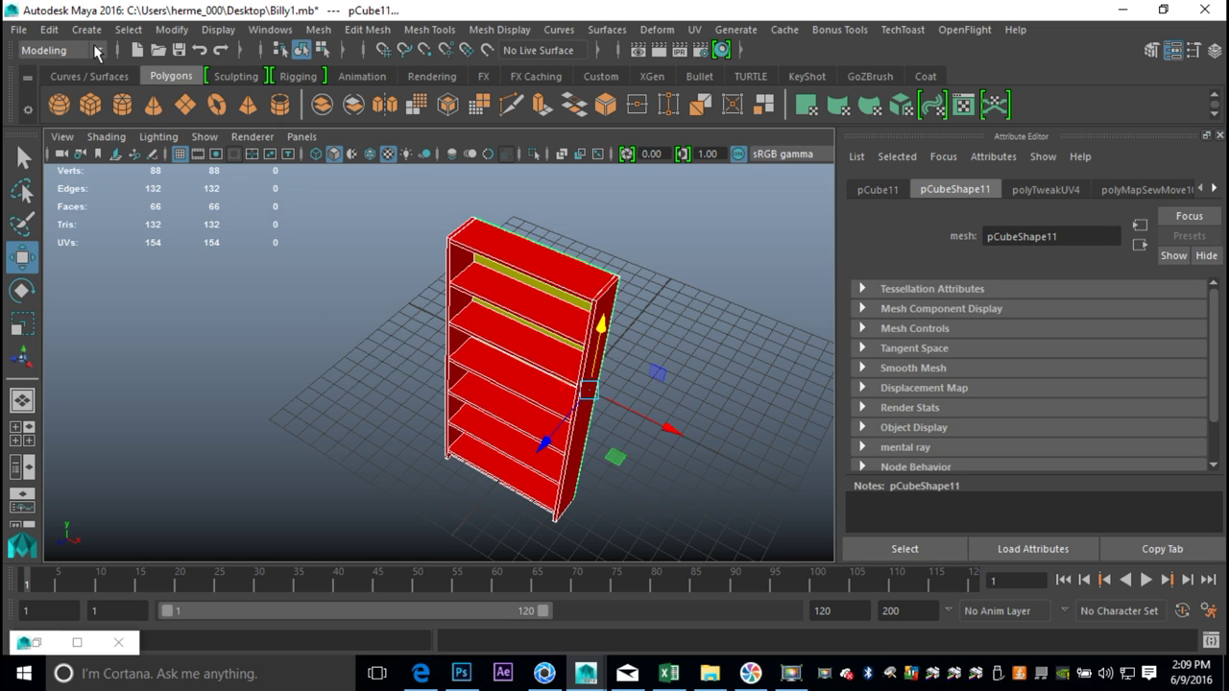
pyautogui.click(50, 30)
pyautogui.moveTo(127, 245)
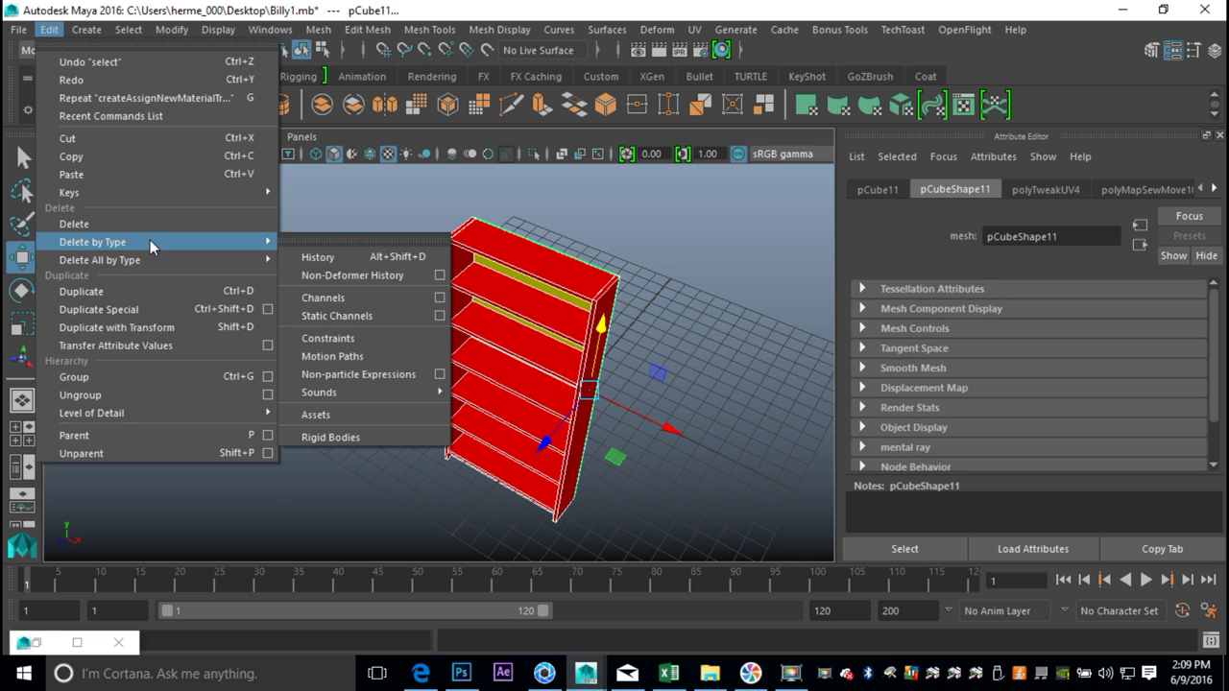
pyautogui.click(319, 257)
pyautogui.click(172, 30)
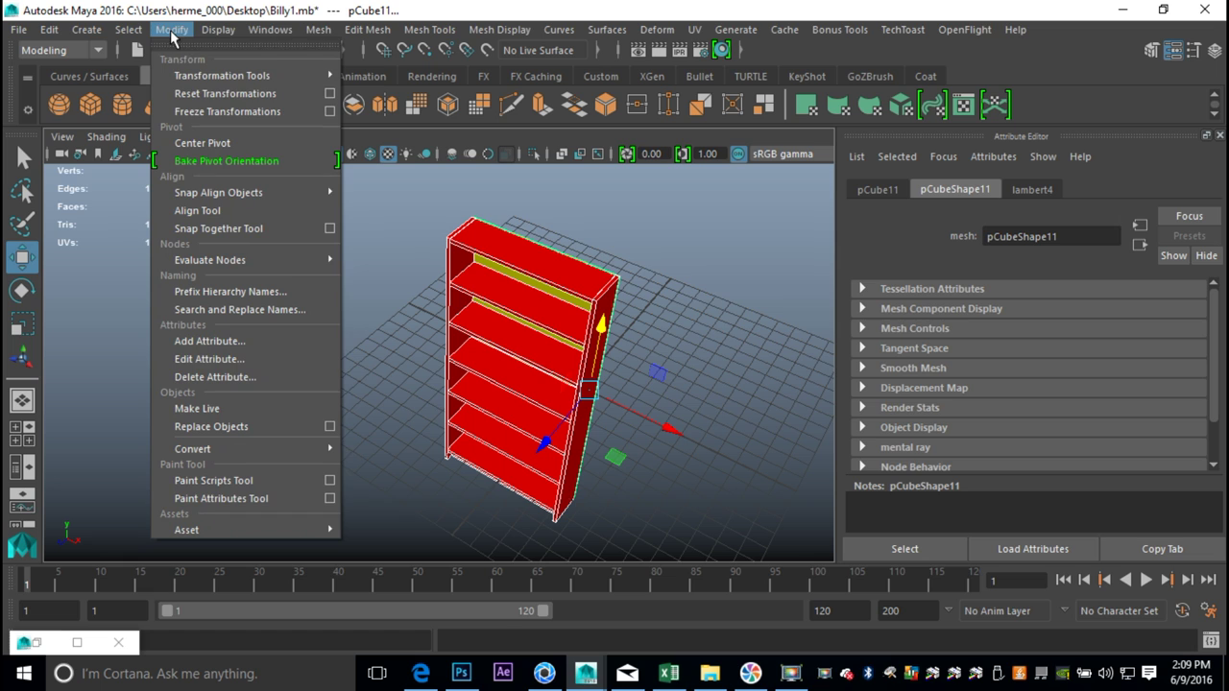
pyautogui.click(231, 113)
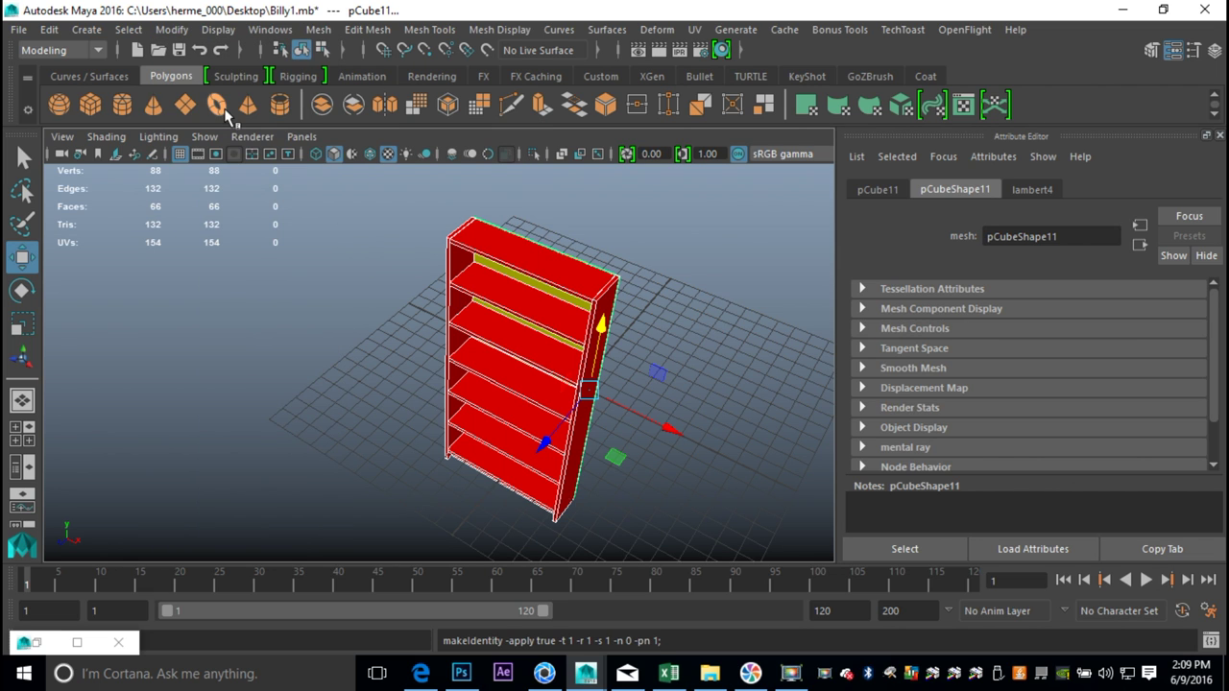
# Step: Export the selected bookshelf to the Desktop as an FBX file named BillyFBX
pyautogui.click(20, 30)
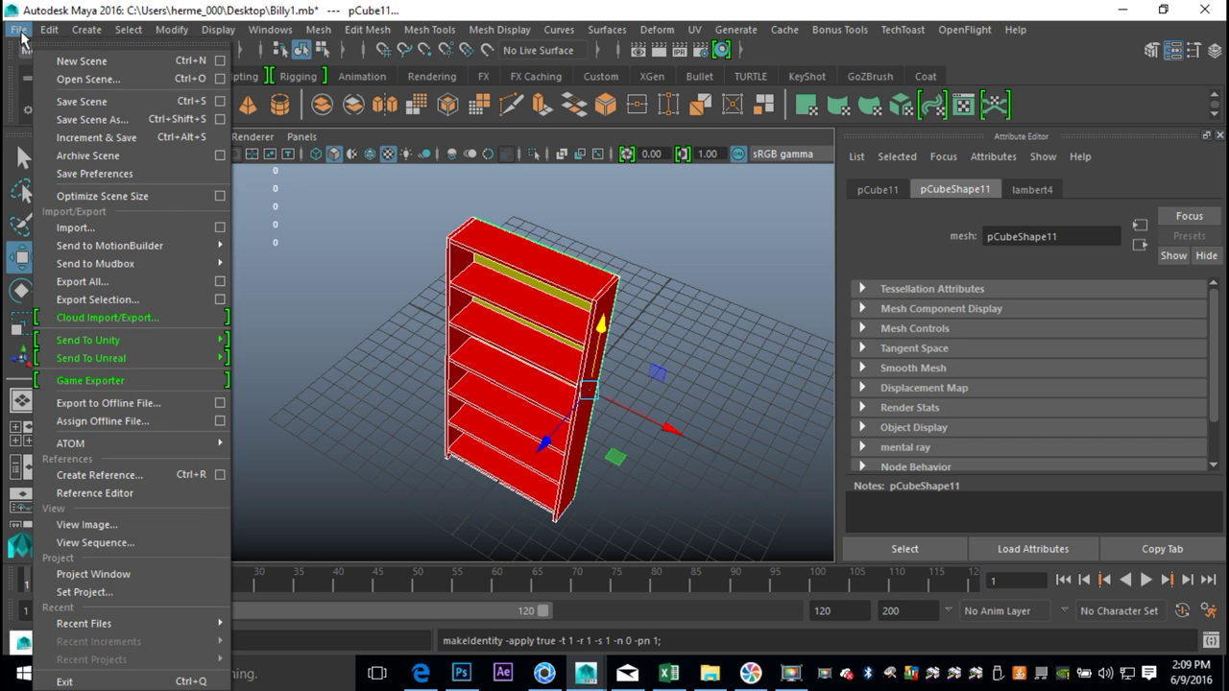
pyautogui.click(128, 305)
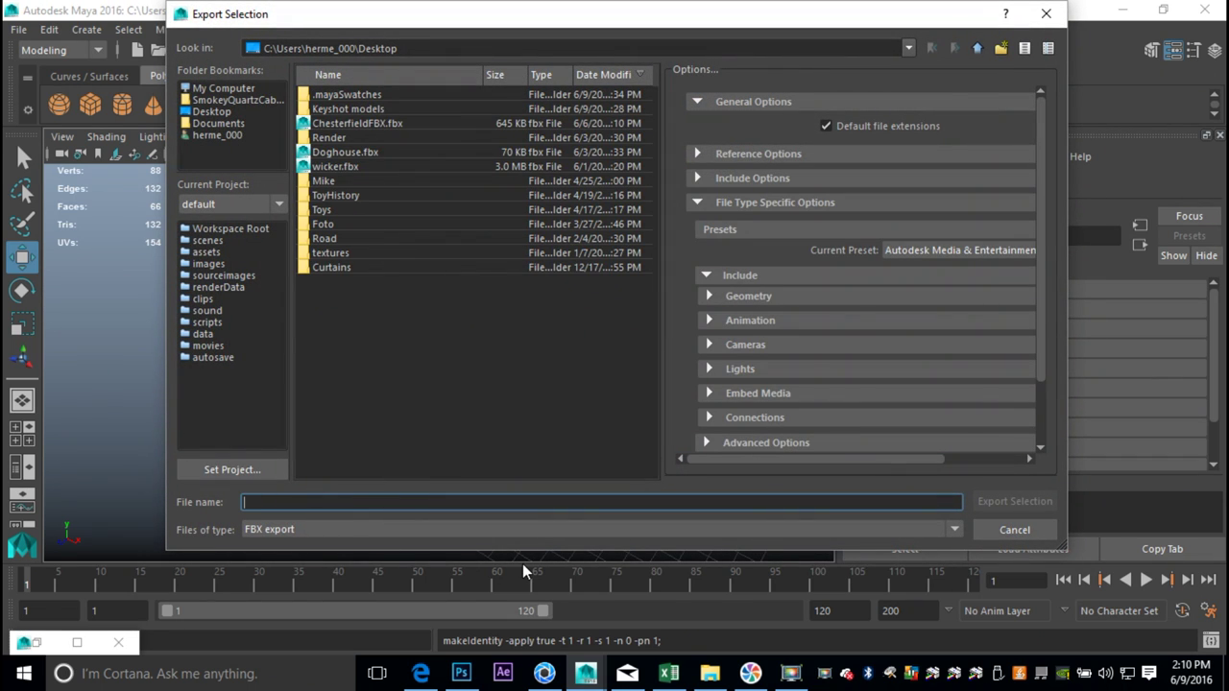
pyautogui.write('BillyFBX')
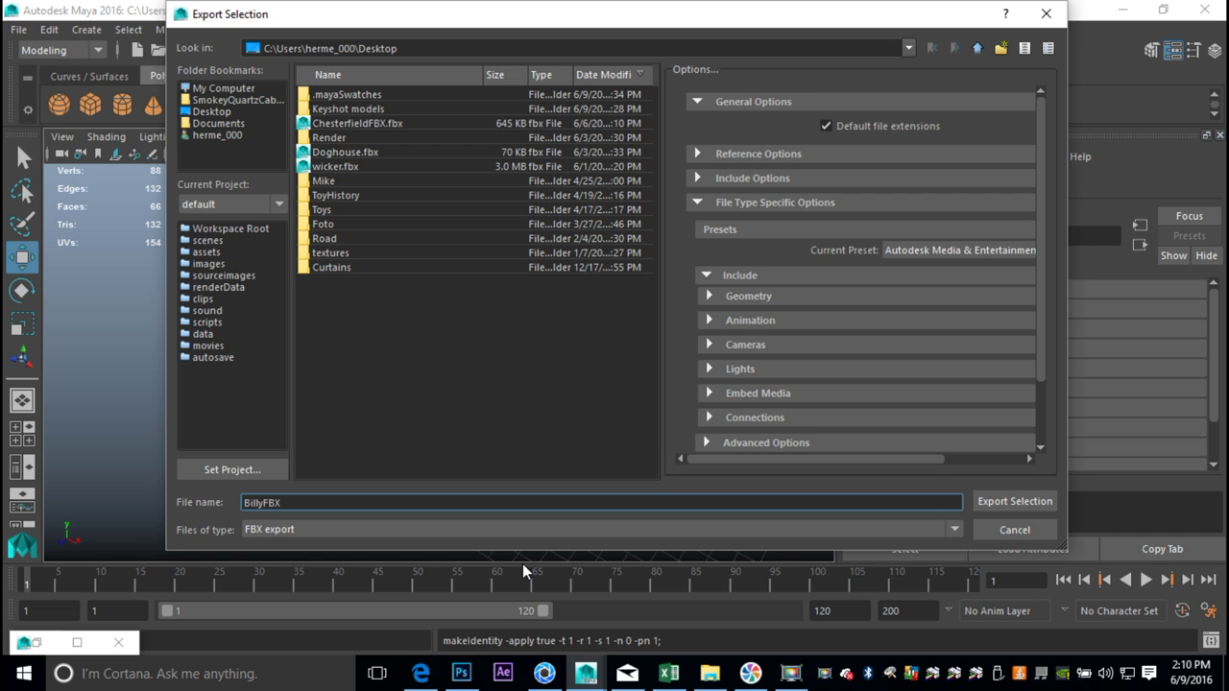
pyautogui.click(1009, 503)
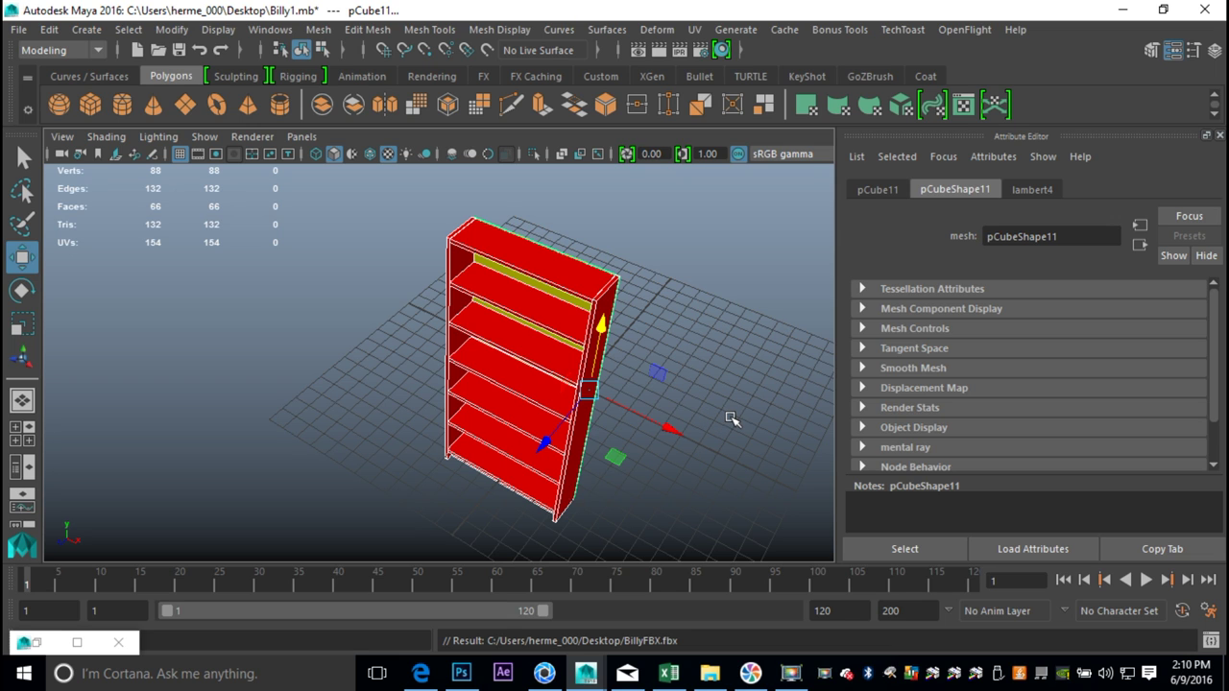
# Step: Switch to KeyShot and import BillyFBX from the Desktop with centered geometry and Y as the up orientation
pyautogui.press('F9')
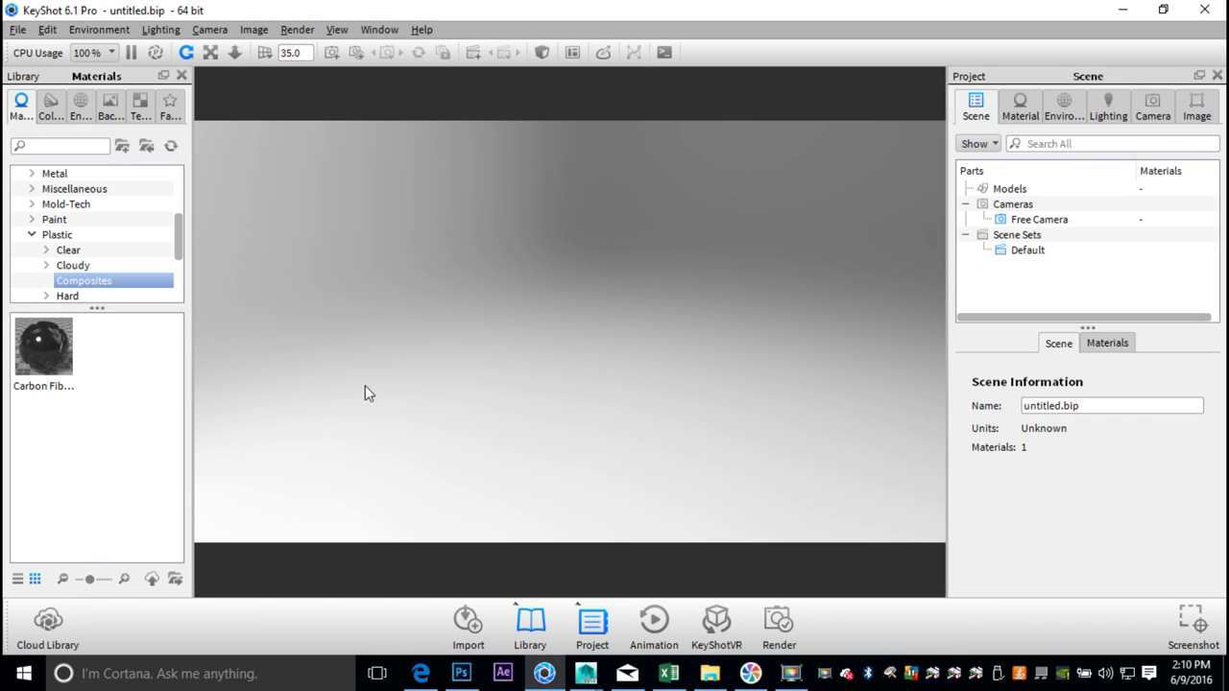
pyautogui.click(18, 30)
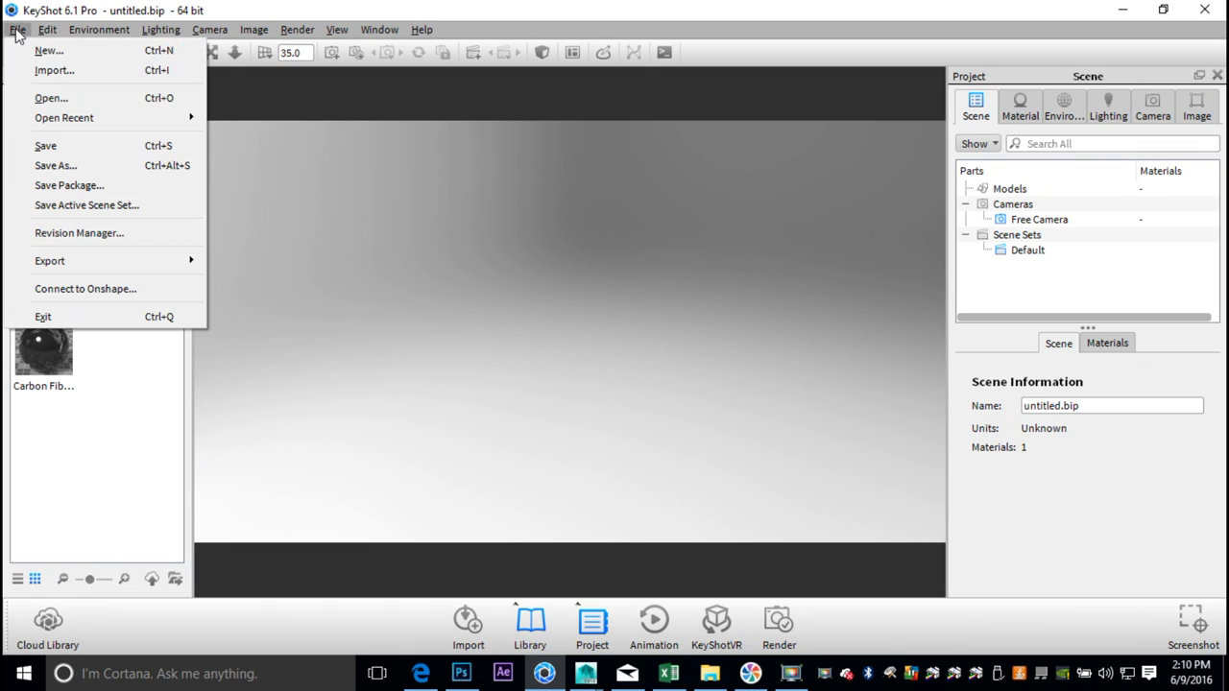
pyautogui.click(55, 66)
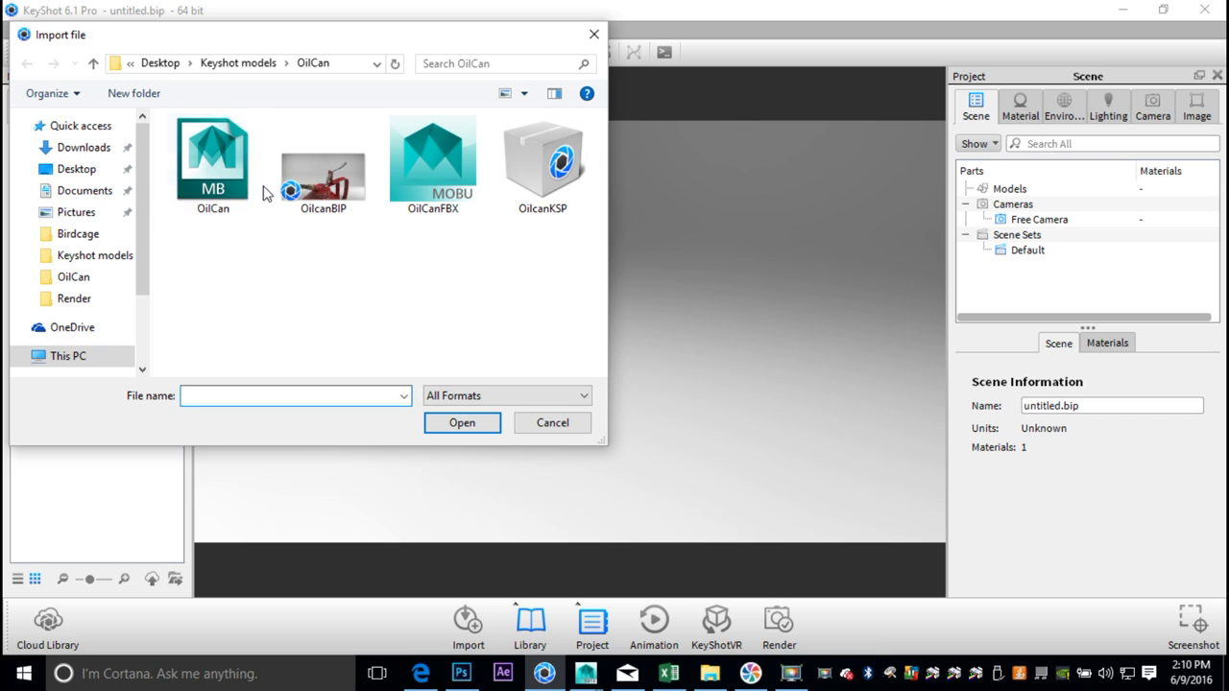
pyautogui.click(86, 169)
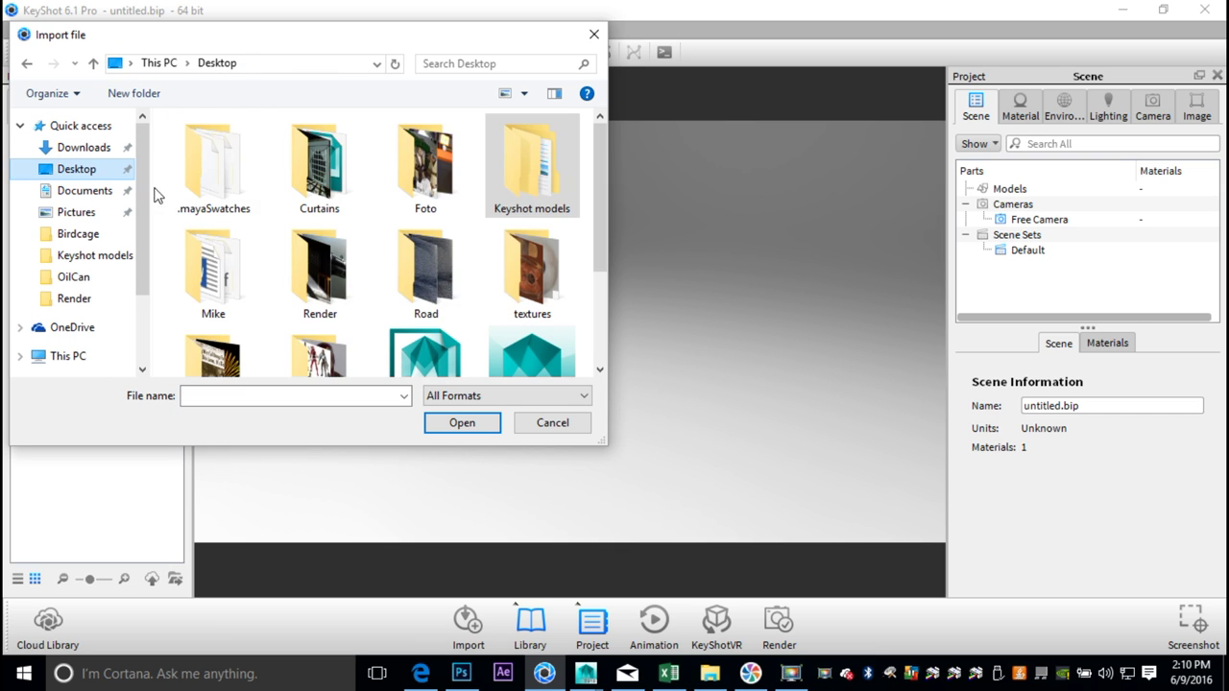
pyautogui.scroll(-2, 509, 281)
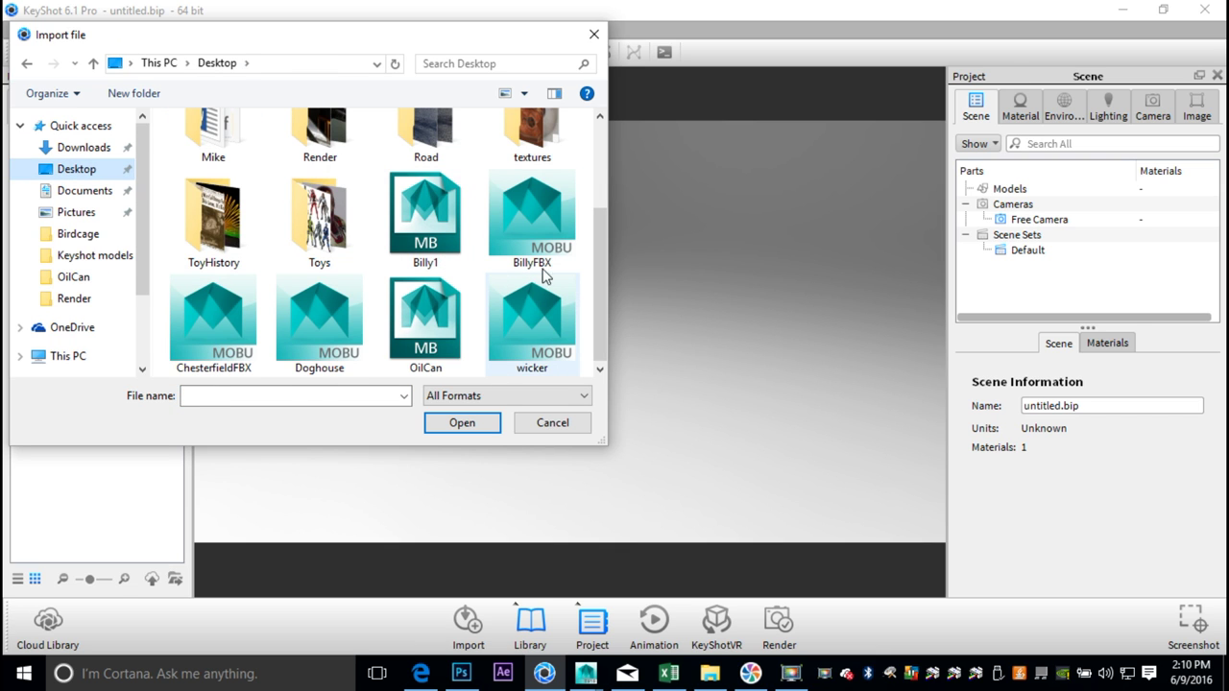
pyautogui.click(532, 223)
pyautogui.click(462, 422)
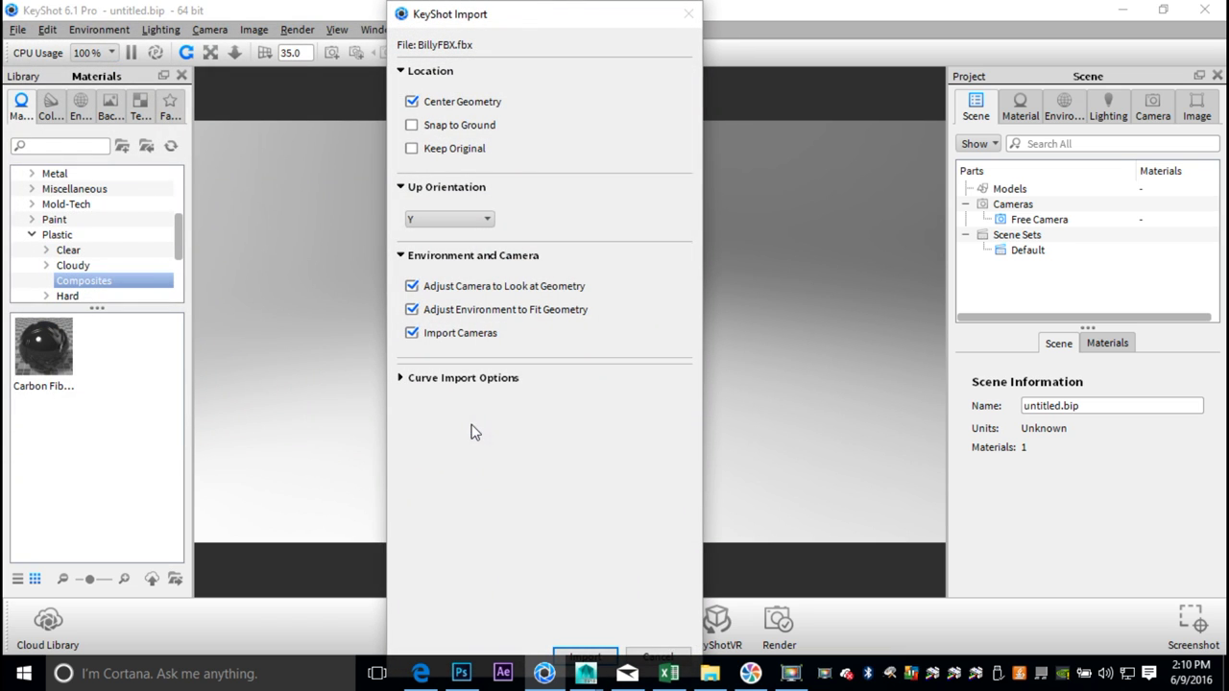
pyautogui.click(585, 655)
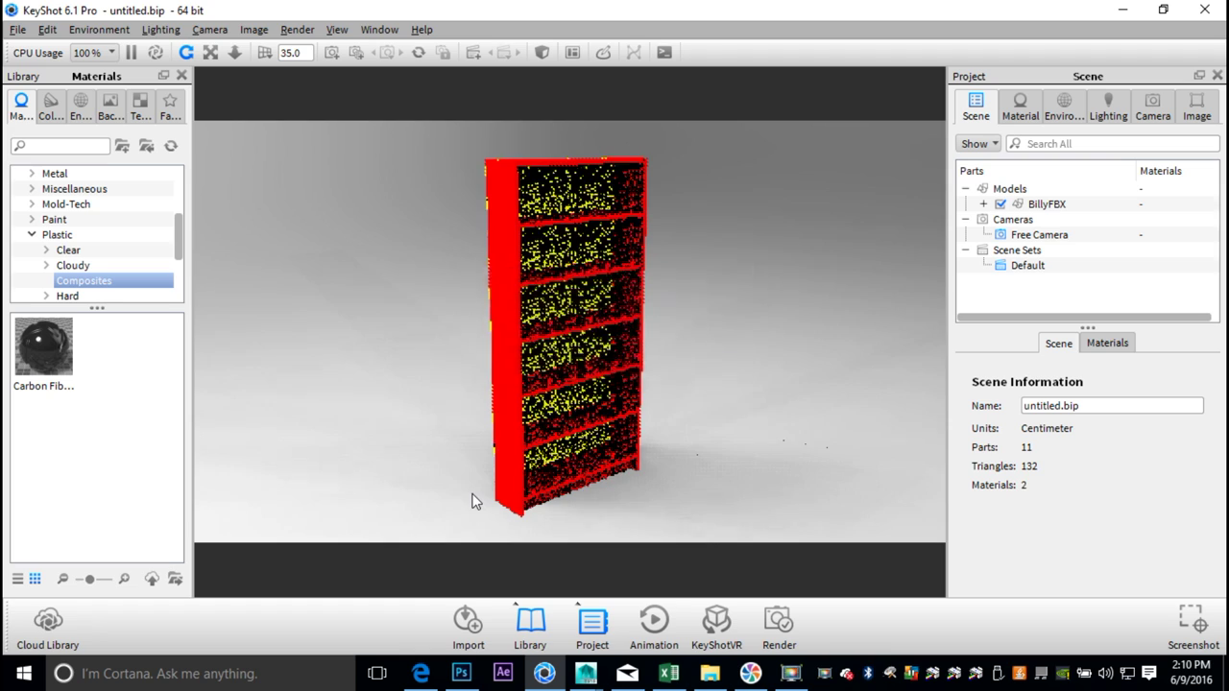
# Step: Apply the Soft Maple material from the traditional wood library to the bookshelf's back panel
pyautogui.moveTo(669, 373); pyautogui.dragTo(406, 376)
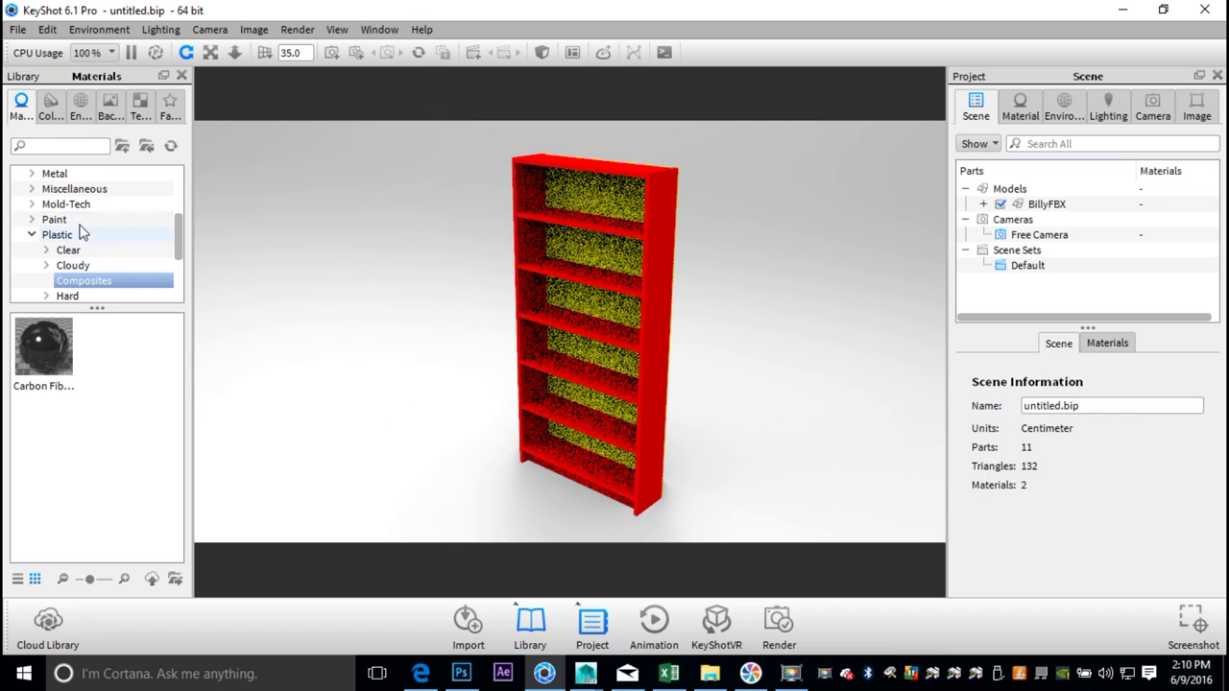
pyautogui.scroll(-3, 82, 213)
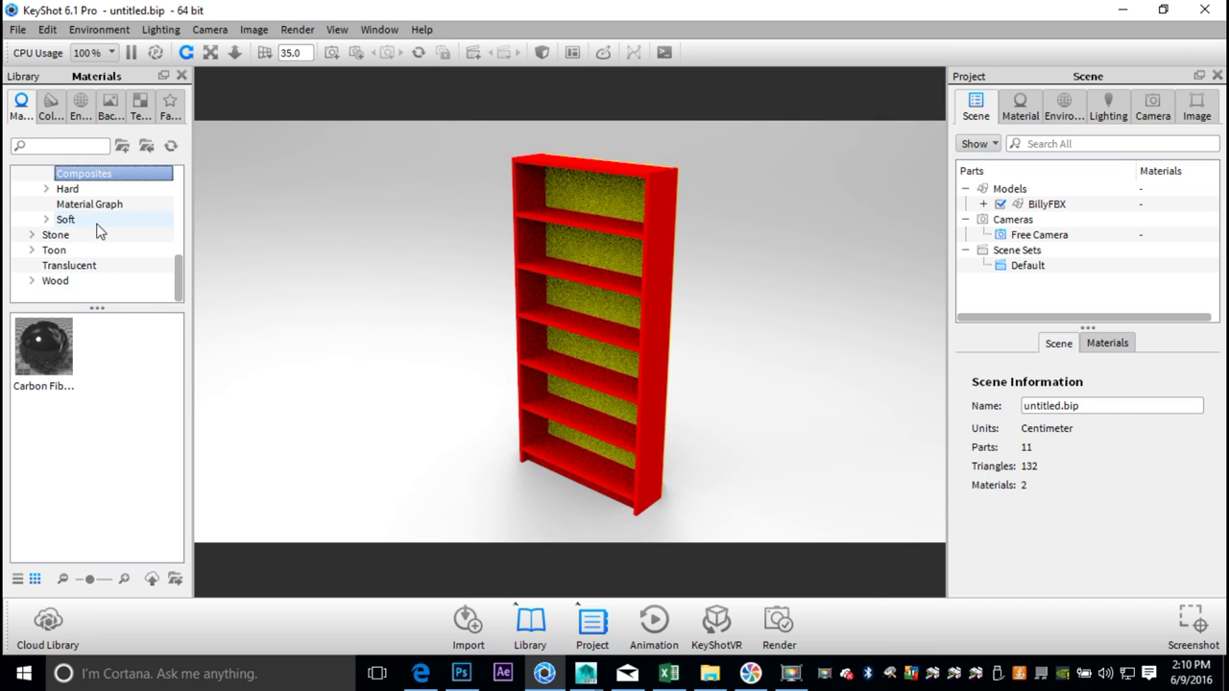
pyautogui.click(33, 282)
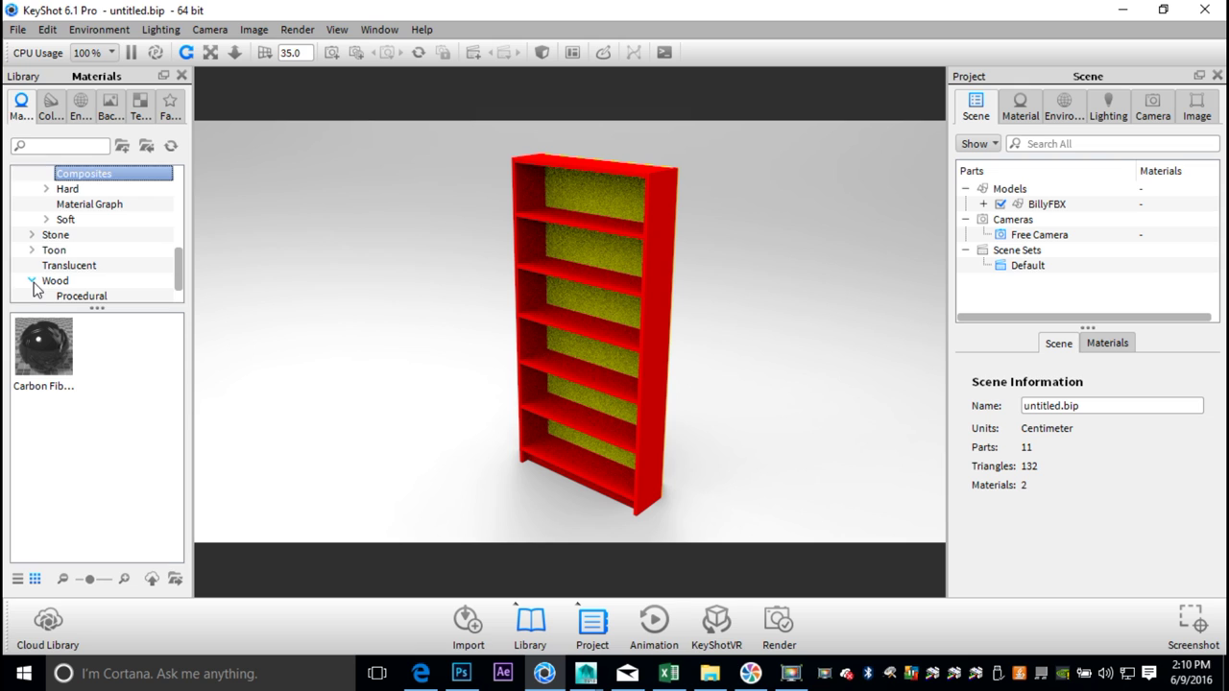
pyautogui.scroll(-1, 103, 266)
pyautogui.click(92, 282)
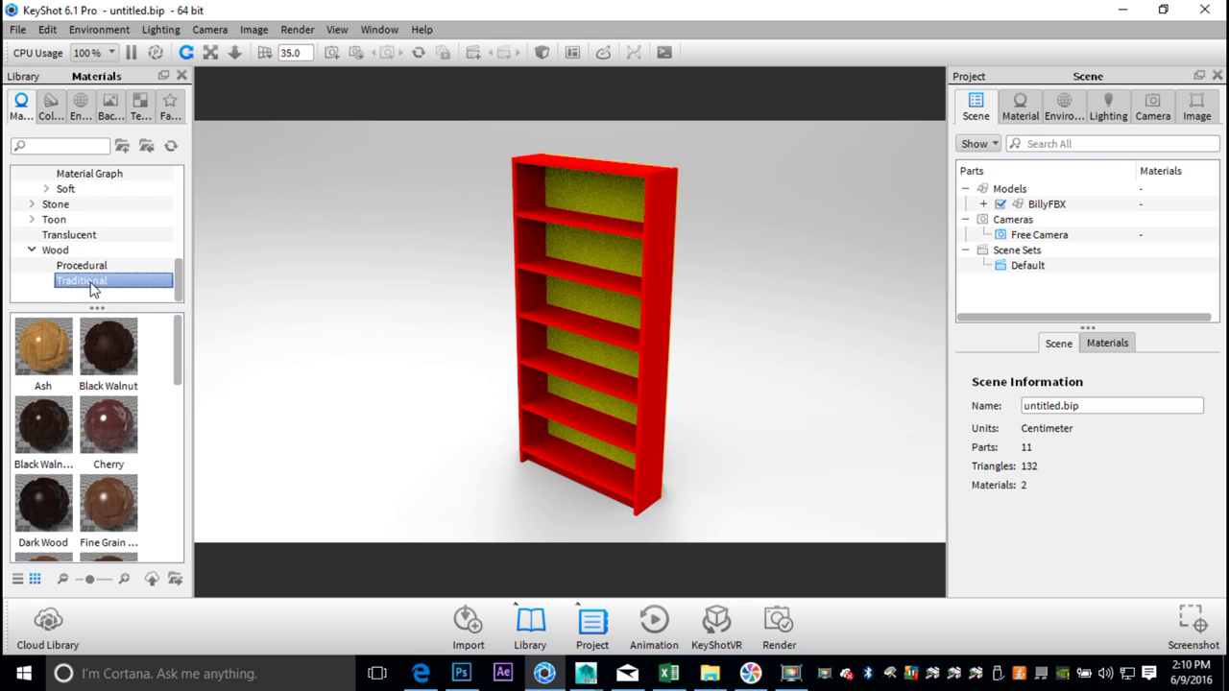
pyautogui.scroll(-5, 129, 452)
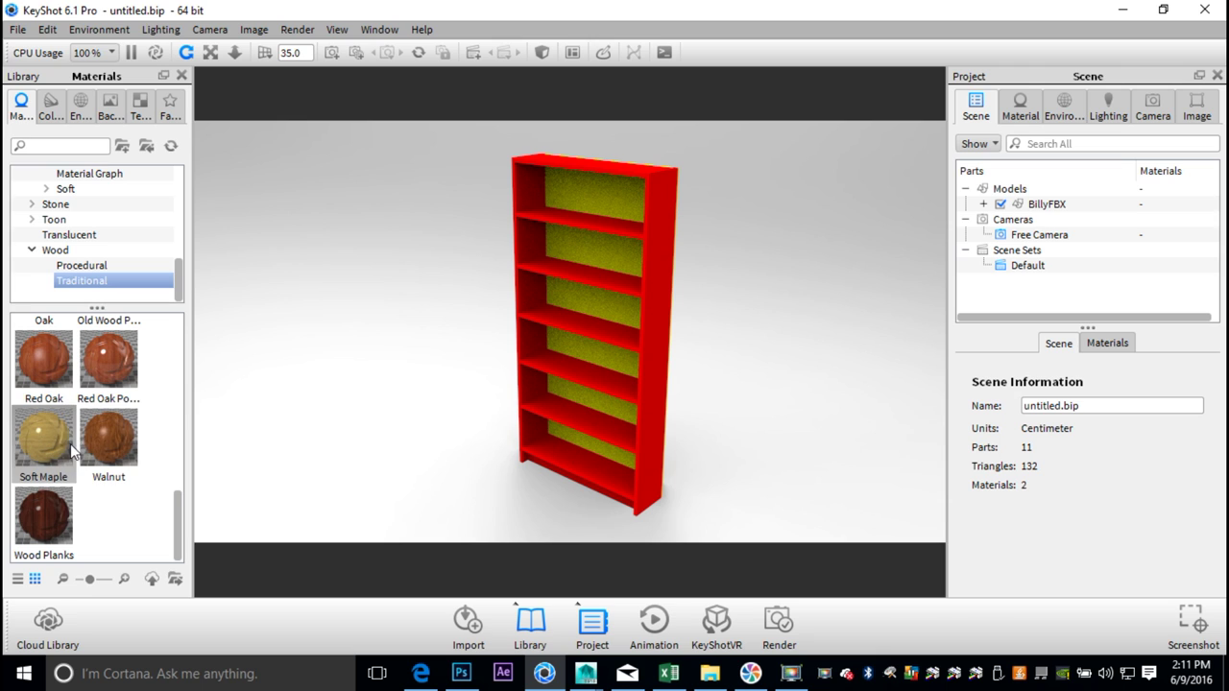
pyautogui.moveTo(44, 442)
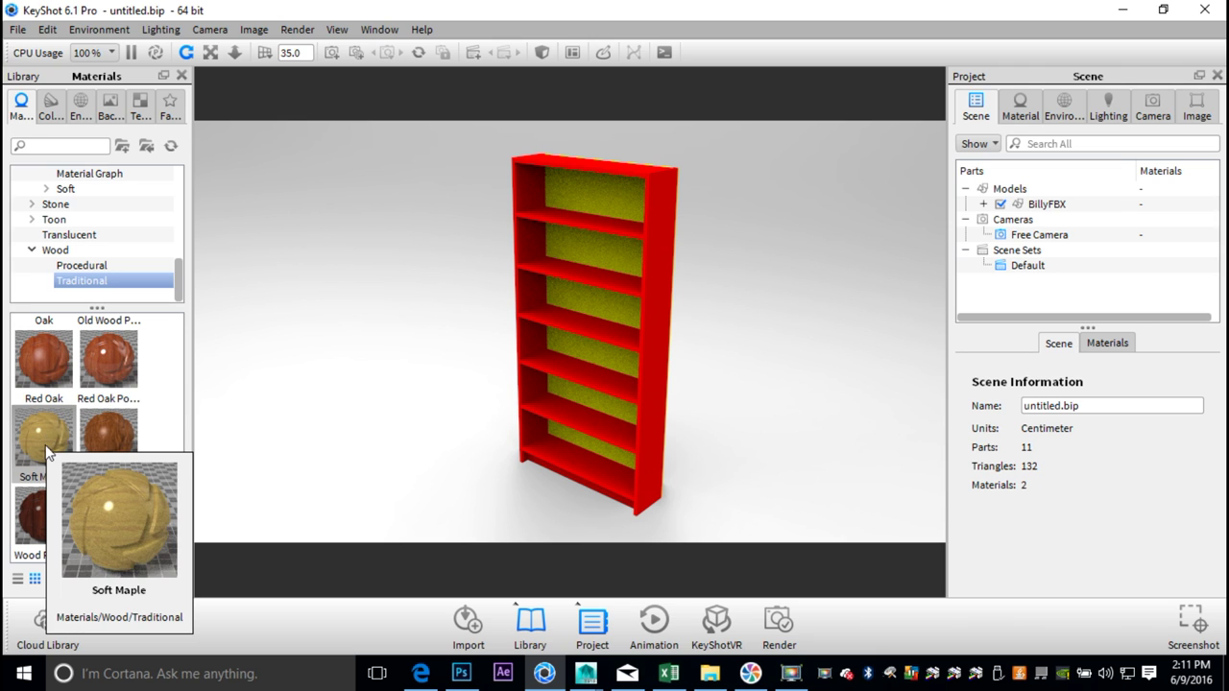
pyautogui.moveTo(42, 436); pyautogui.dragTo(591, 249)
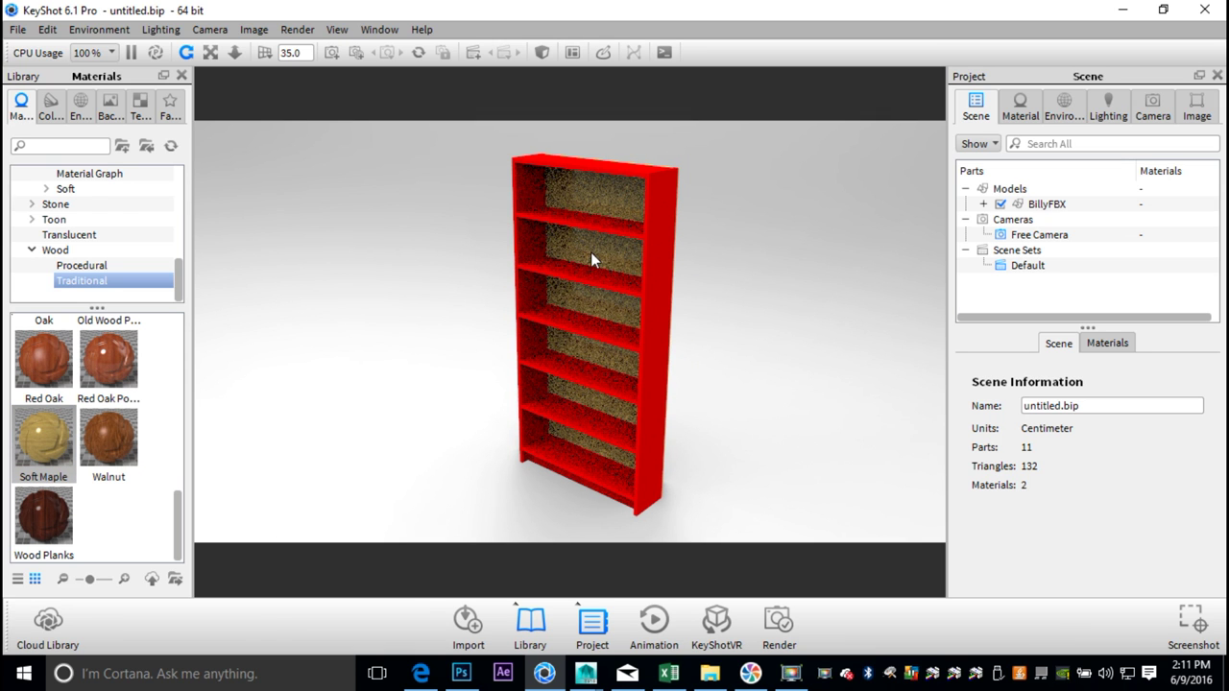
# Step: Open the mapping tool for the back panel's Soft Maple diffuse texture and limit its handles to rotation
pyautogui.scroll(3, 632, 397)
pyautogui.moveTo(629, 411); pyautogui.dragTo(437, 398)
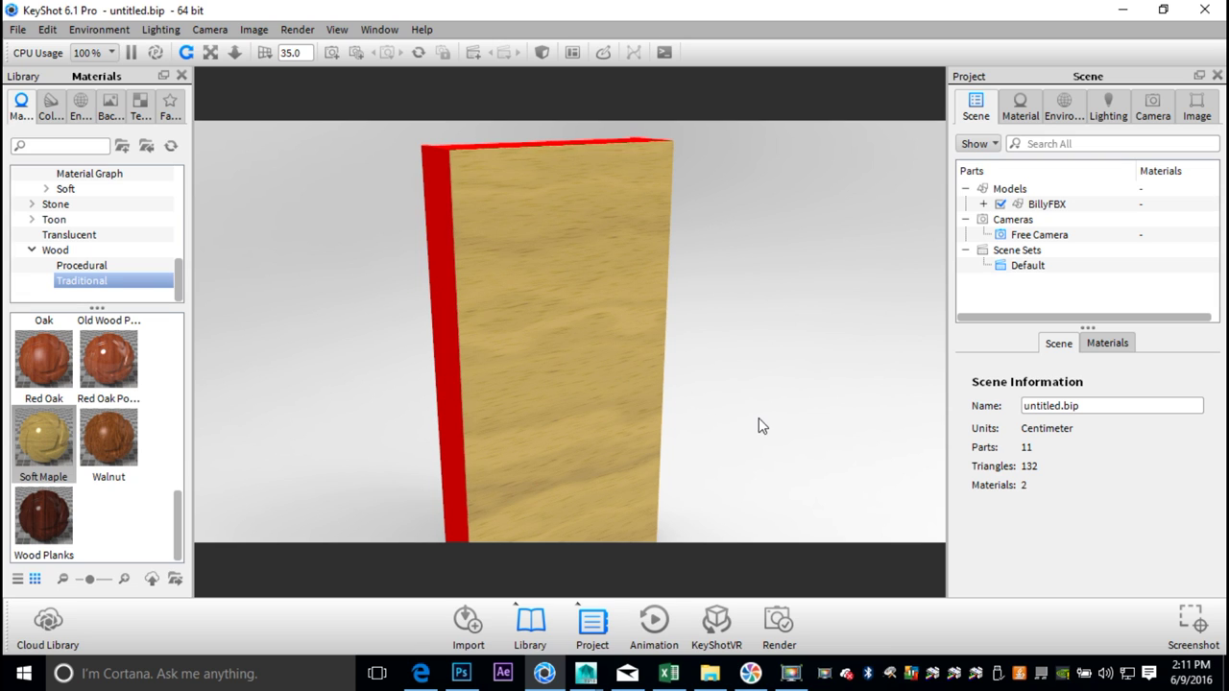
pyautogui.click(1023, 107)
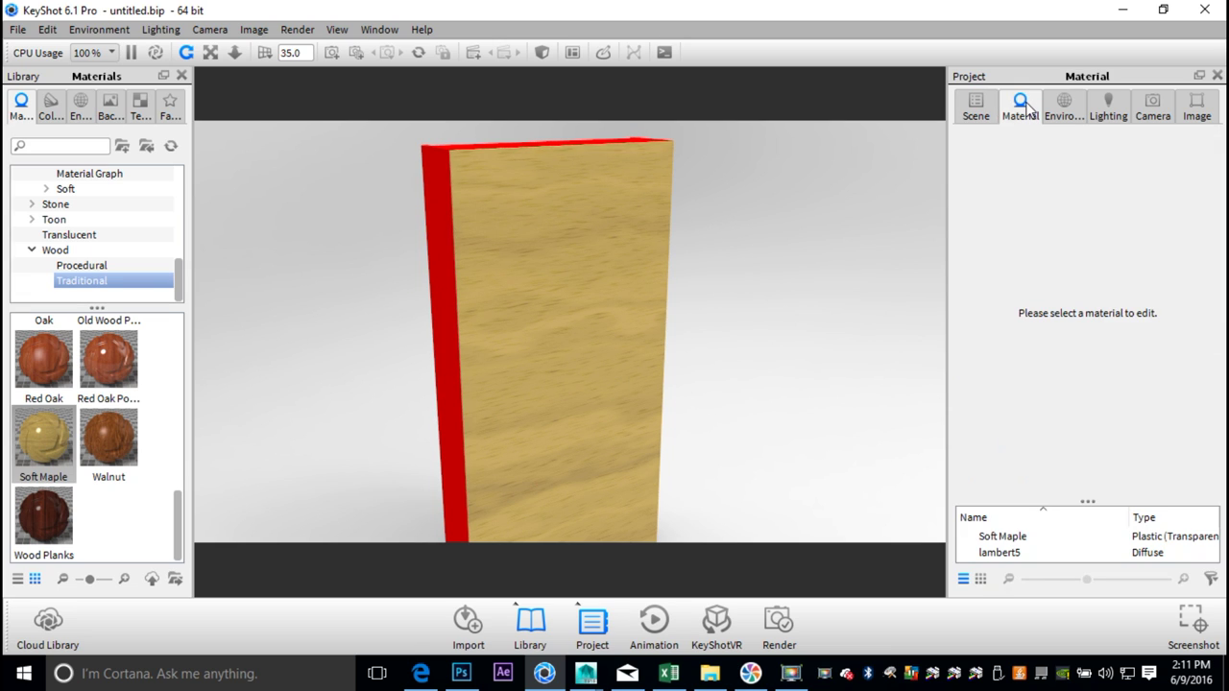
pyautogui.doubleClick(616, 268)
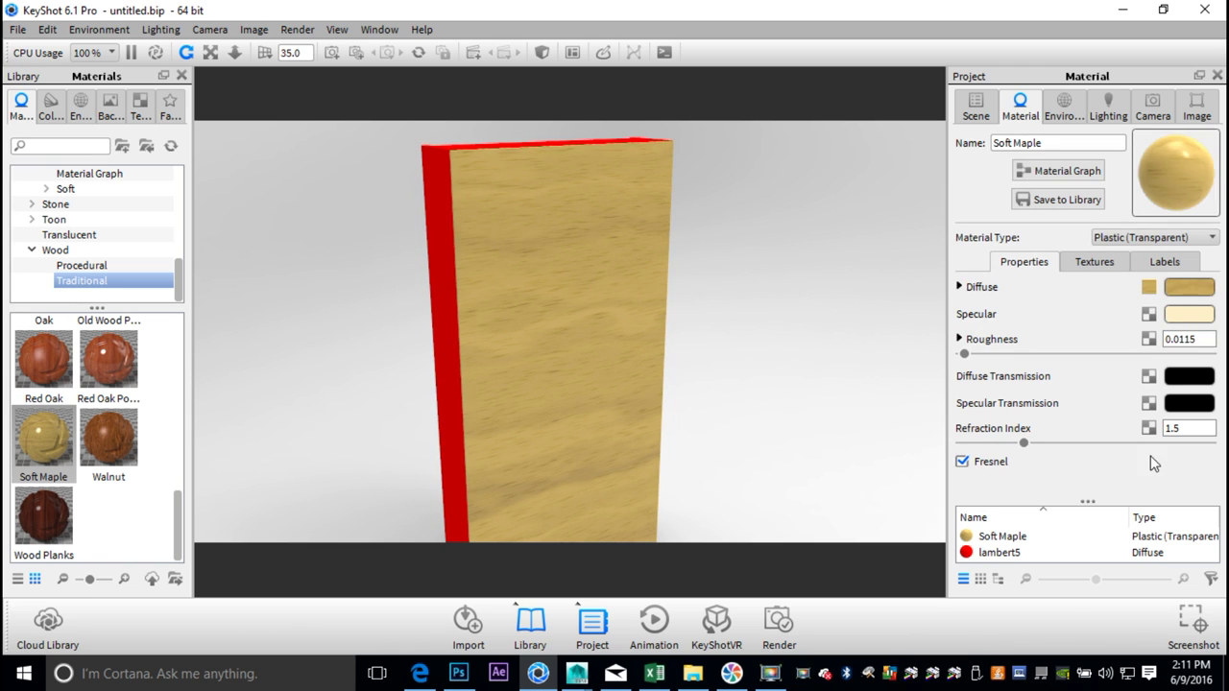
pyautogui.click(1096, 263)
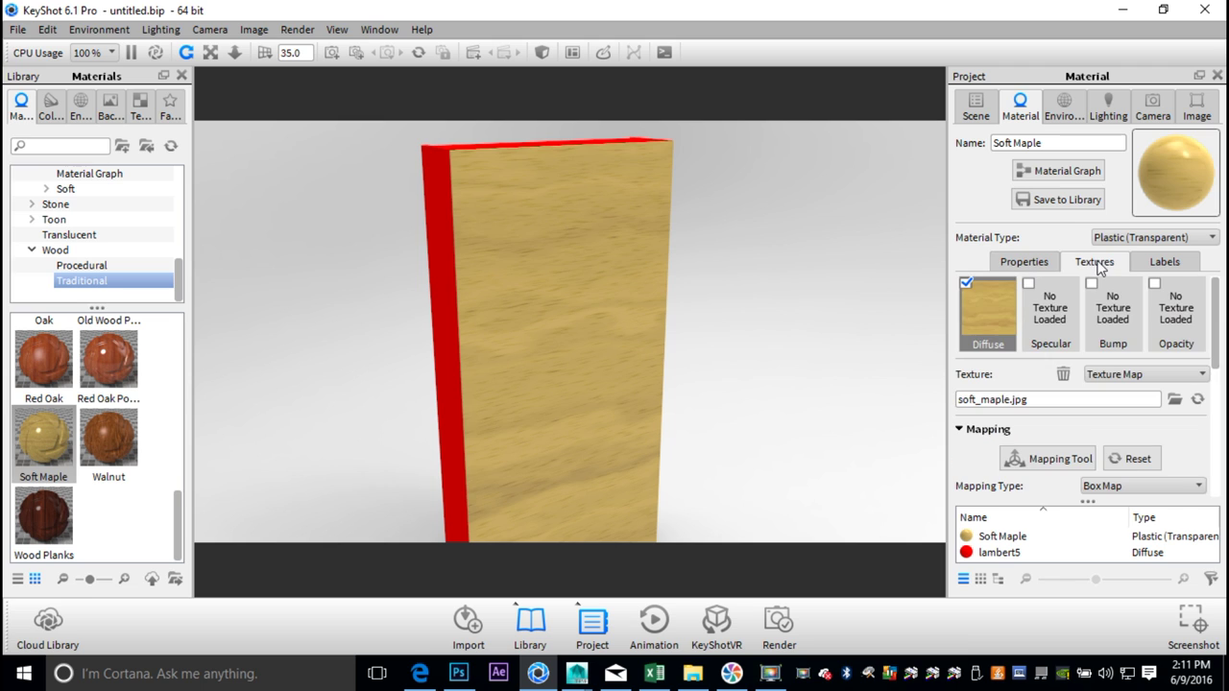
pyautogui.click(1045, 460)
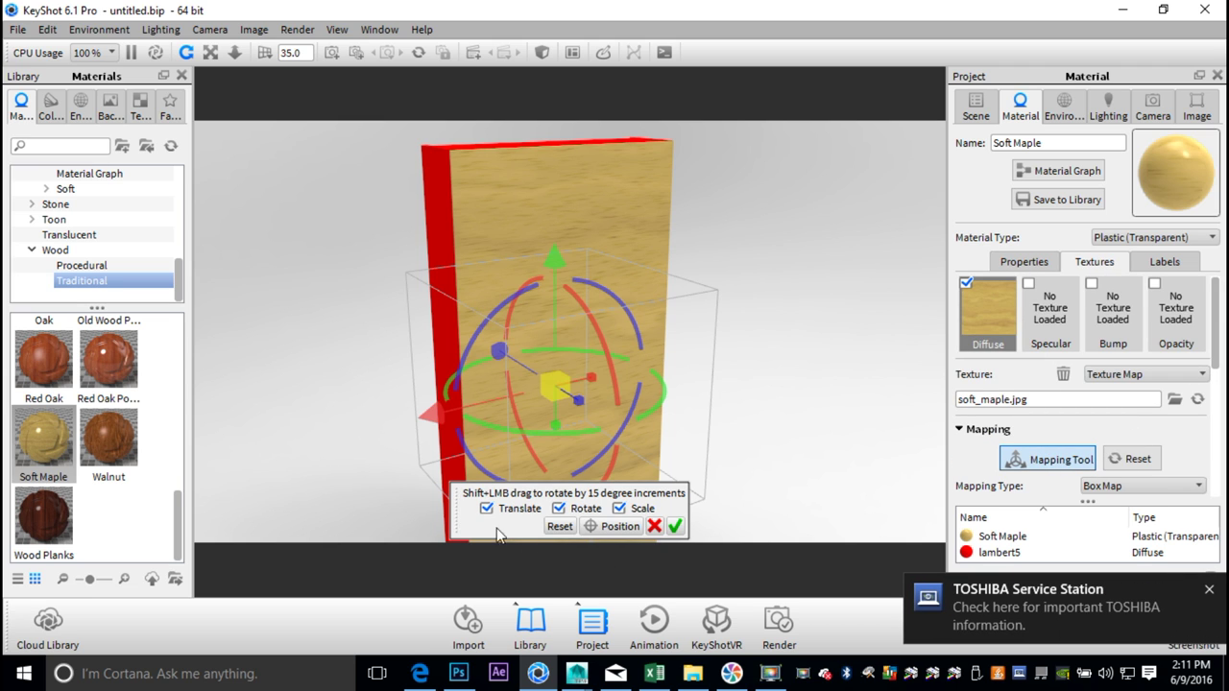
pyautogui.click(487, 508)
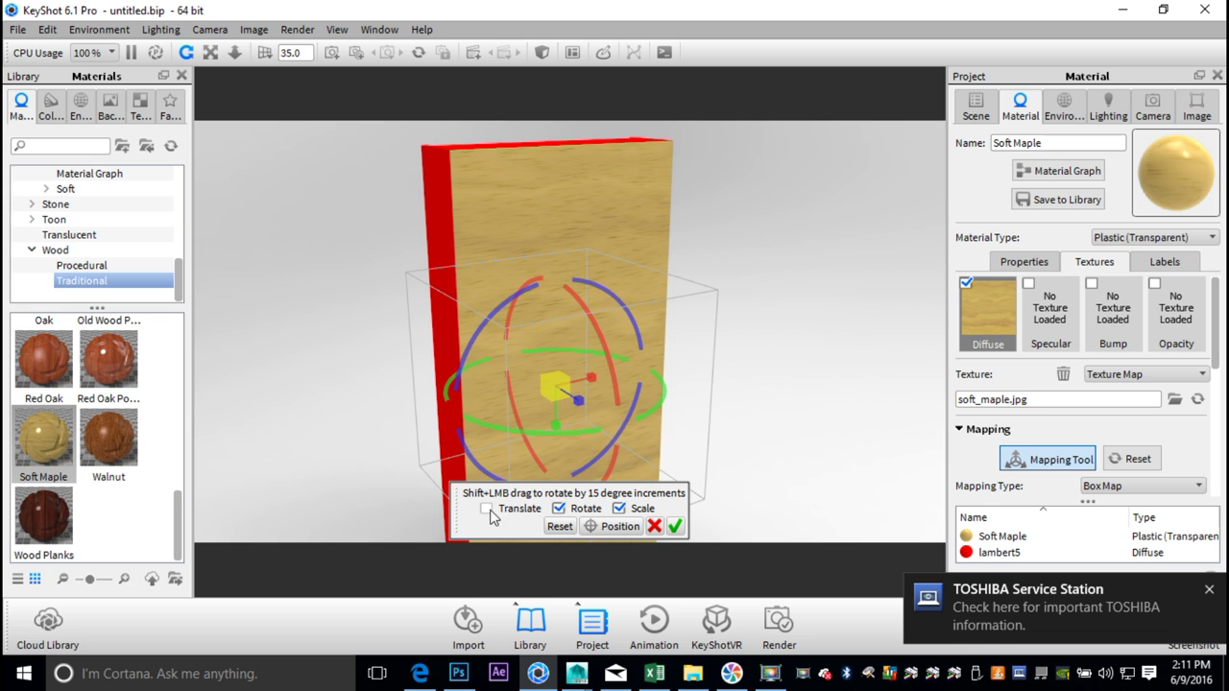
pyautogui.click(619, 509)
# Step: Rotate the Soft Maple texture so its grain runs vertically, scale it down uniformly, and accept the mapping
pyautogui.scroll(2, 696, 422)
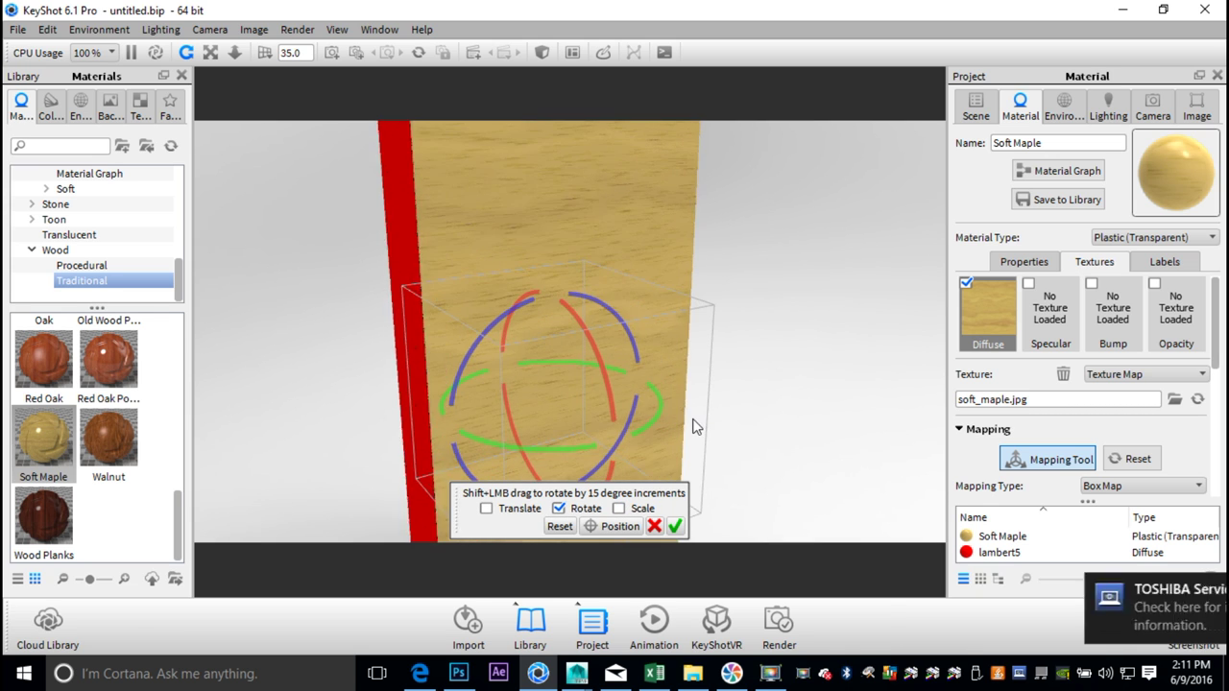
pyautogui.scroll(-3, 693, 419)
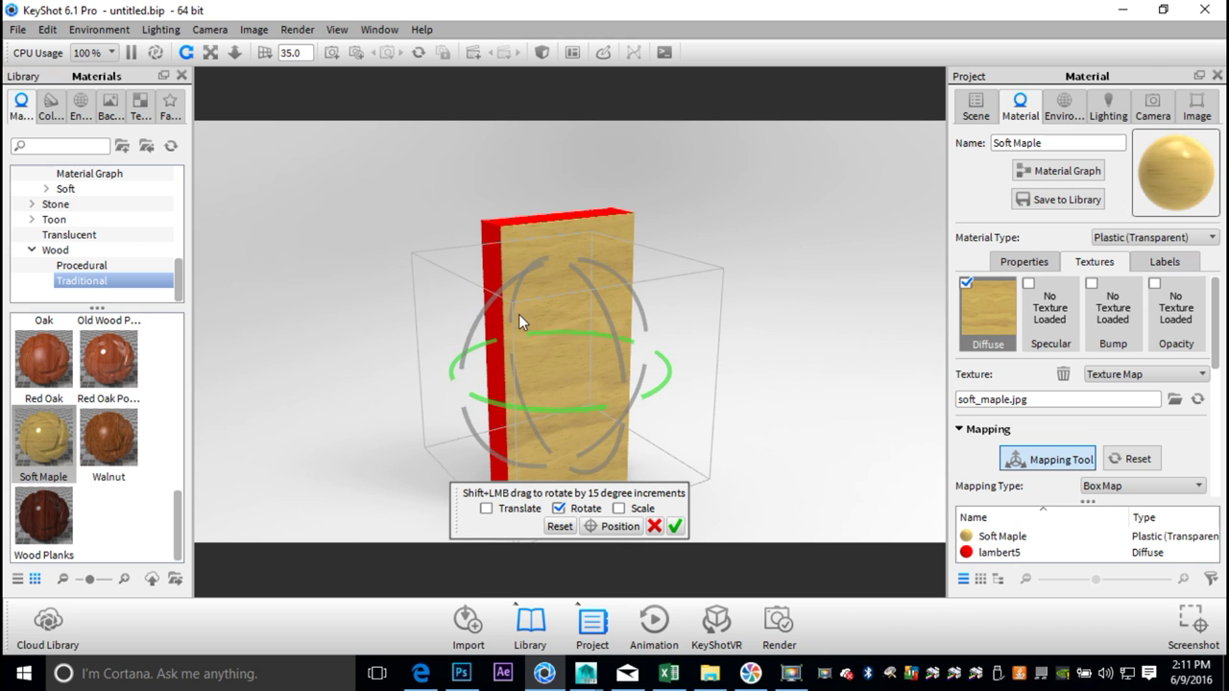
pyautogui.moveTo(496, 293); pyautogui.dragTo(641, 267)
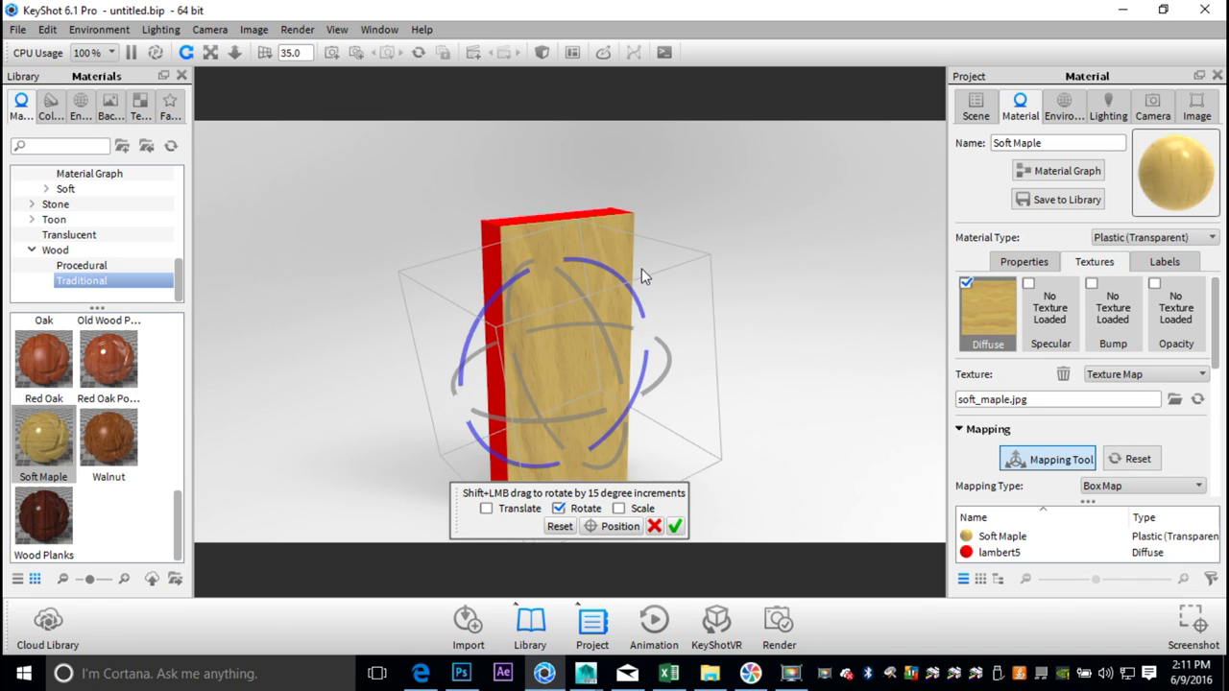
pyautogui.click(560, 509)
pyautogui.click(618, 508)
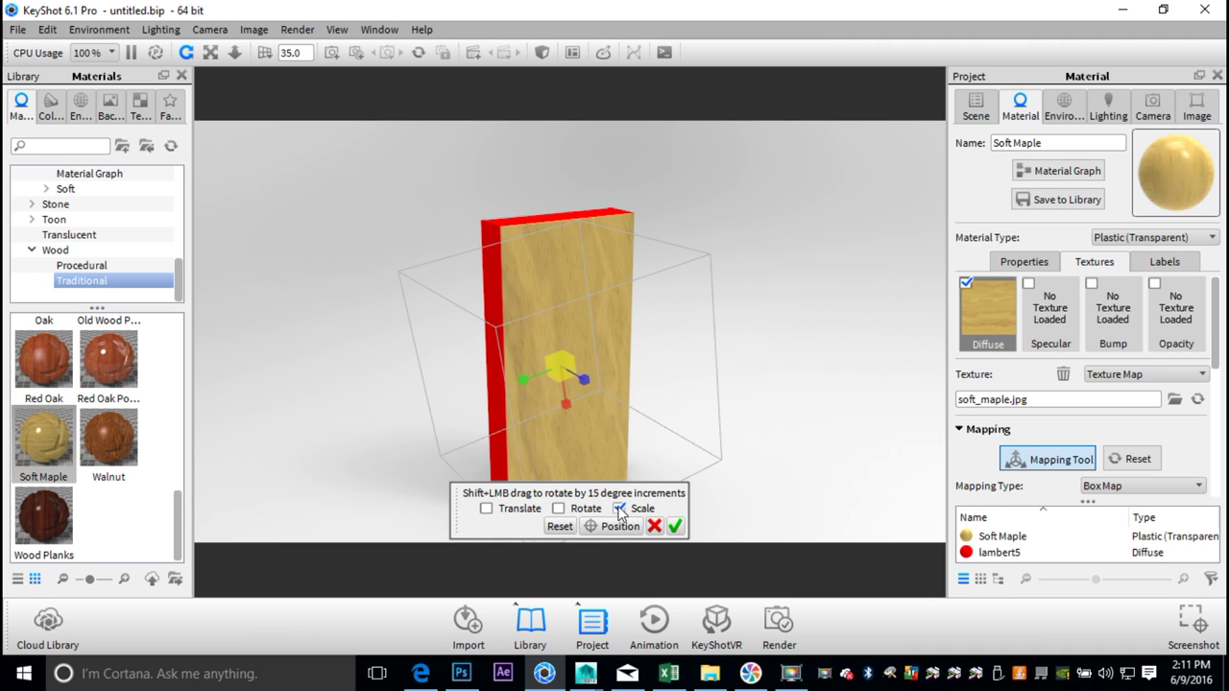
pyautogui.moveTo(559, 361)
pyautogui.mouseDown()
pyautogui.moveTo(585, 368)
pyautogui.moveTo(475, 370)
pyautogui.mouseUp()
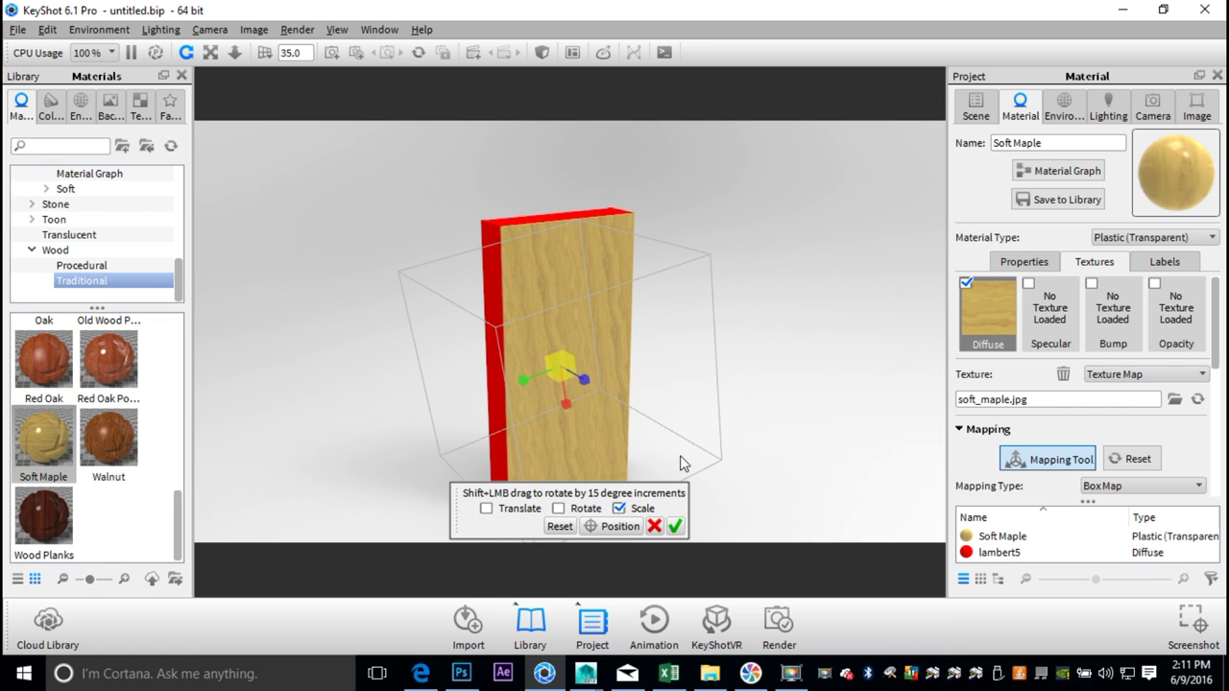
pyautogui.click(673, 526)
# Step: Look through the traditional wood materials for a finish for the red frame and shelves
pyautogui.moveTo(707, 378); pyautogui.dragTo(695, 275)
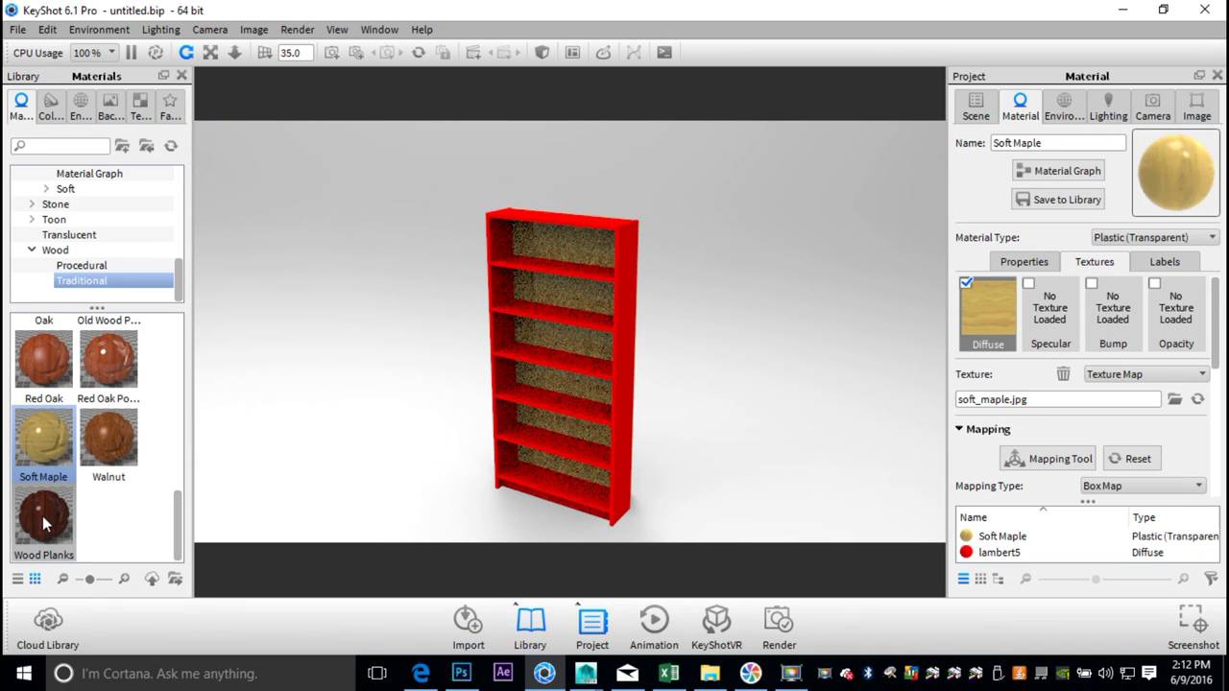
pyautogui.scroll(6, 53, 492)
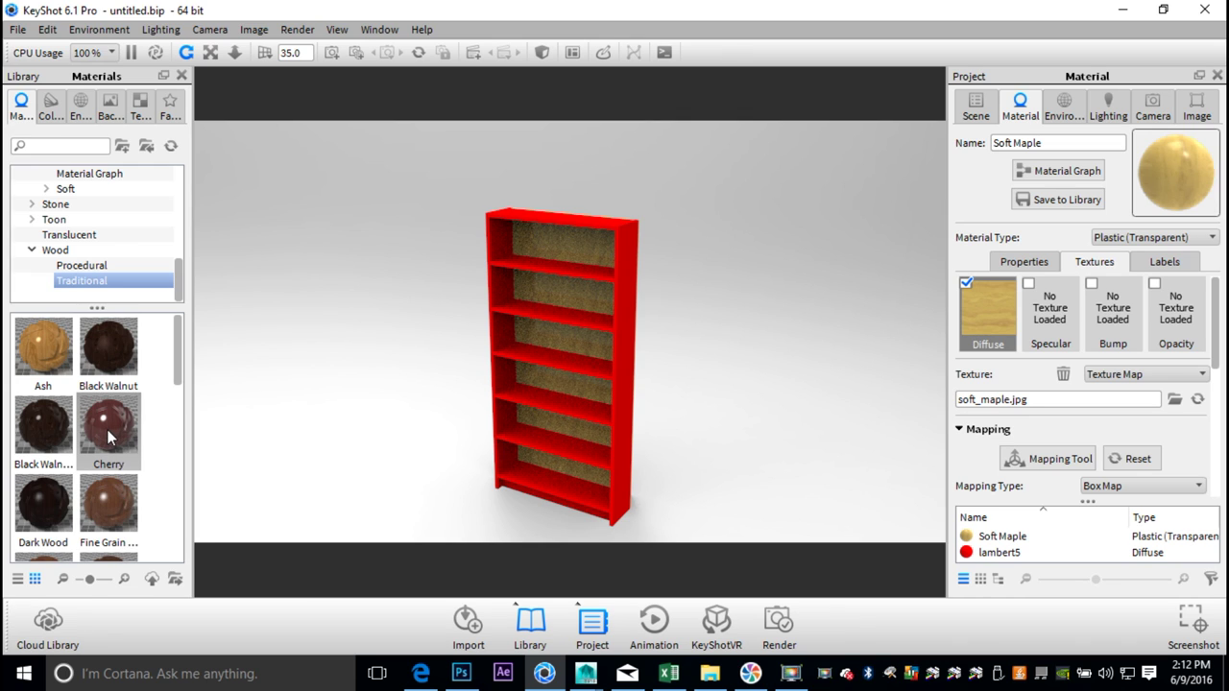
pyautogui.scroll(-3, 108, 438)
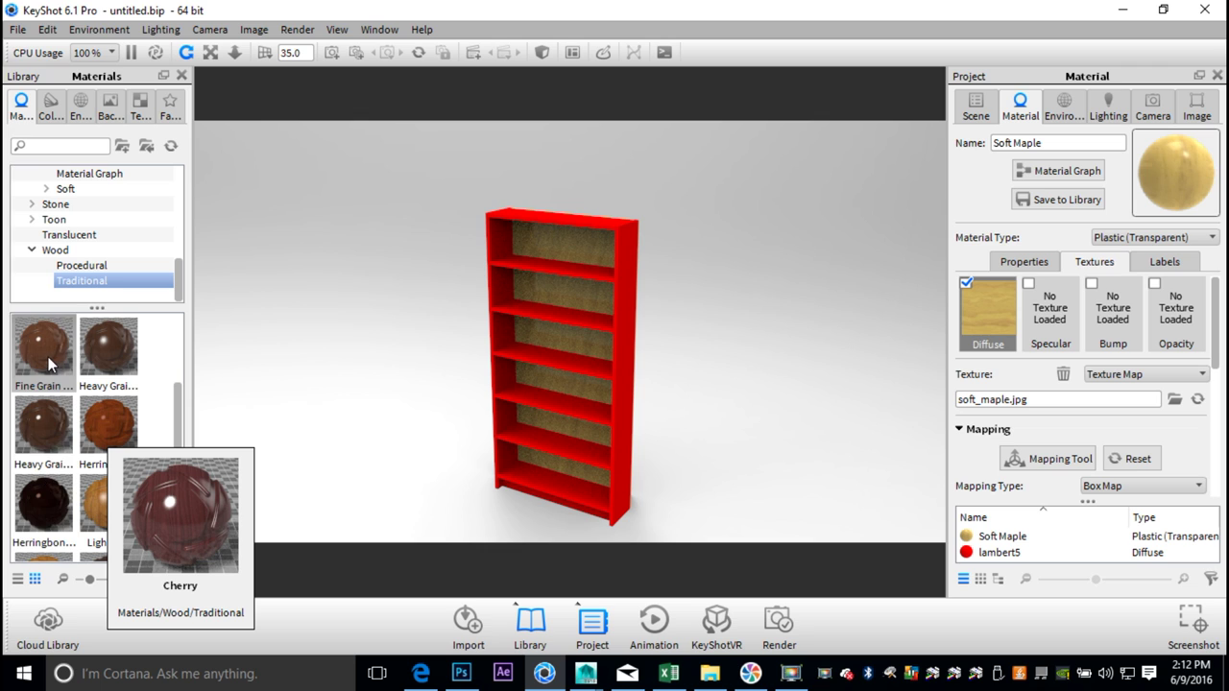
pyautogui.moveTo(44, 352)
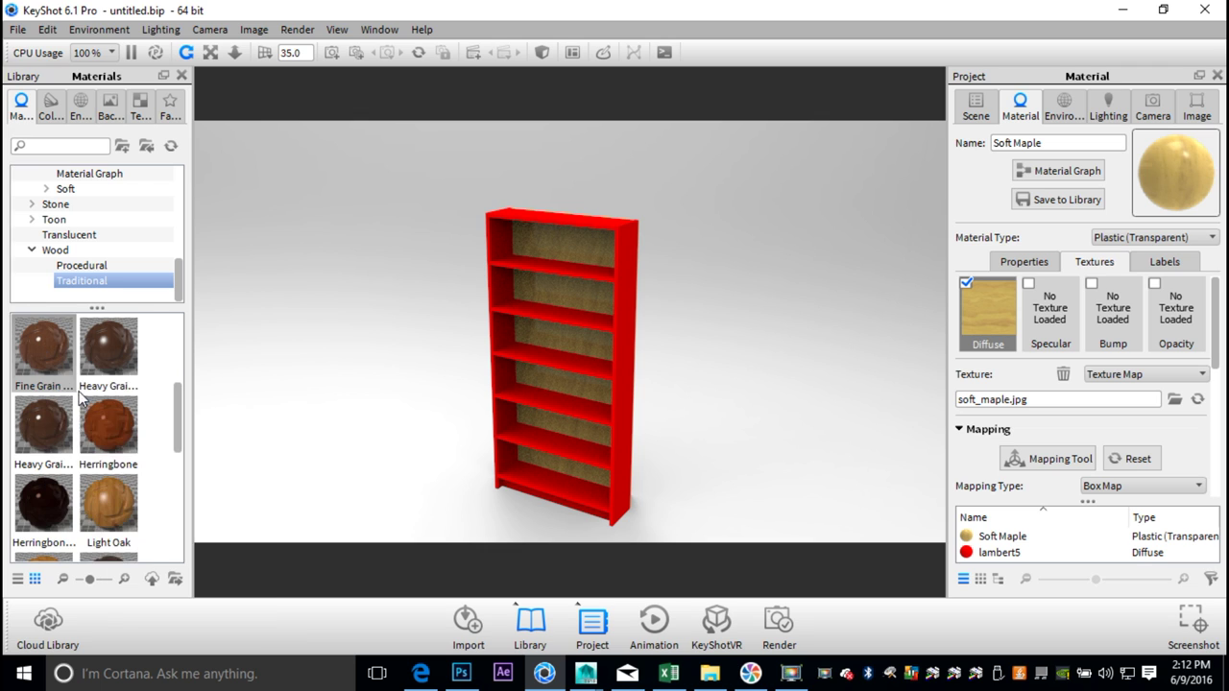
pyautogui.scroll(3, 87, 401)
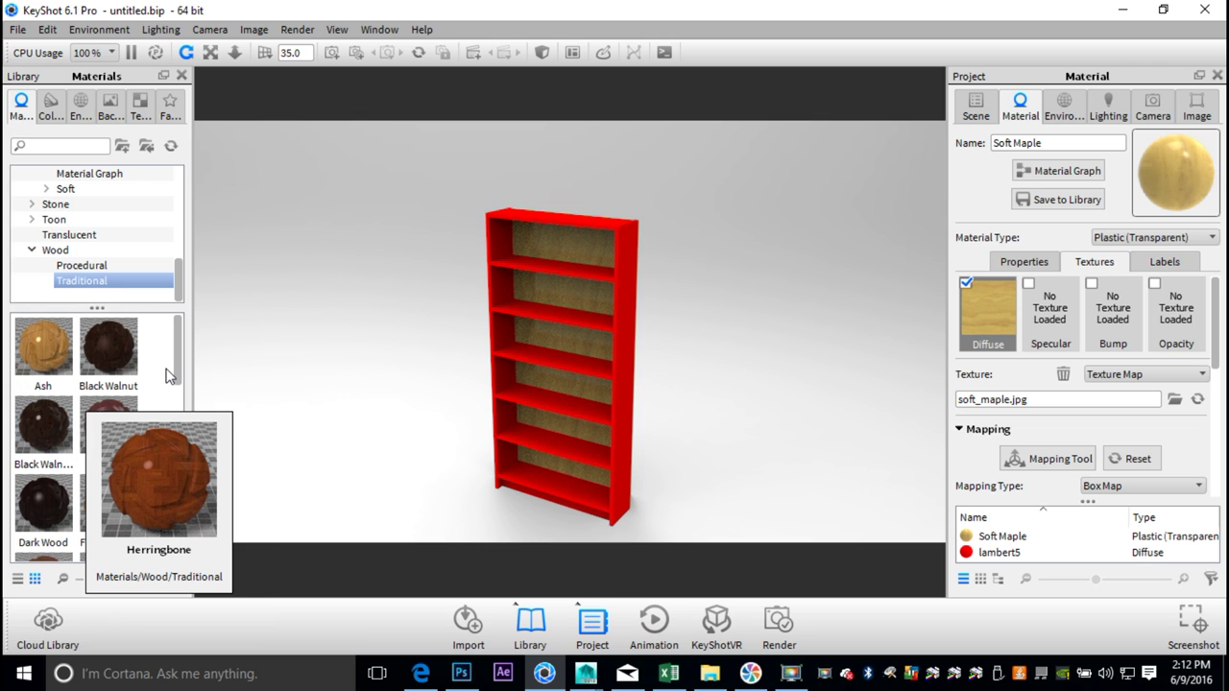
pyautogui.scroll(-3, 169, 374)
pyautogui.scroll(-5, 144, 480)
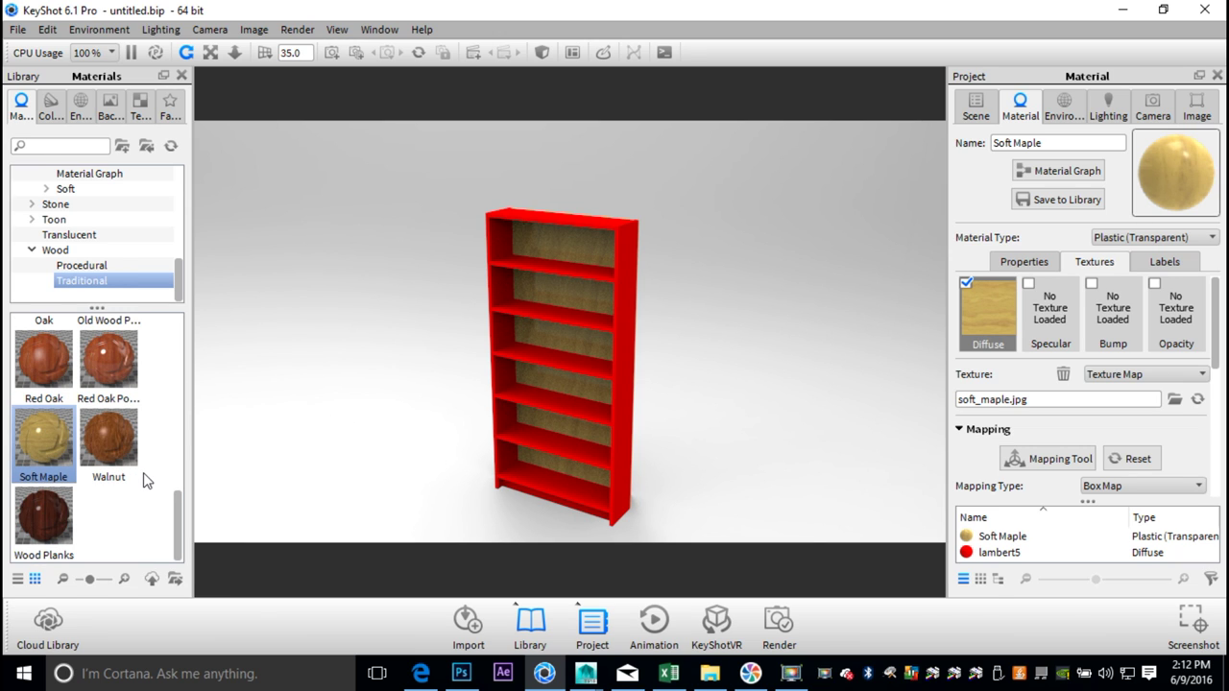
pyautogui.scroll(3, 134, 480)
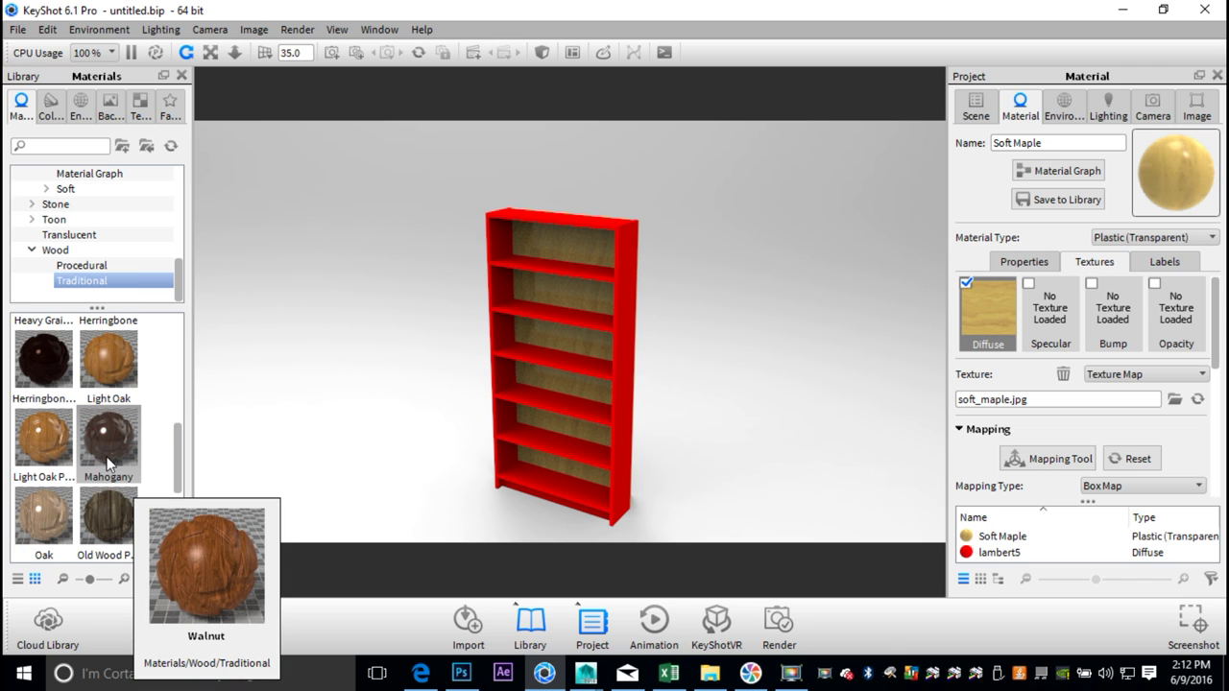
pyautogui.scroll(2, 108, 463)
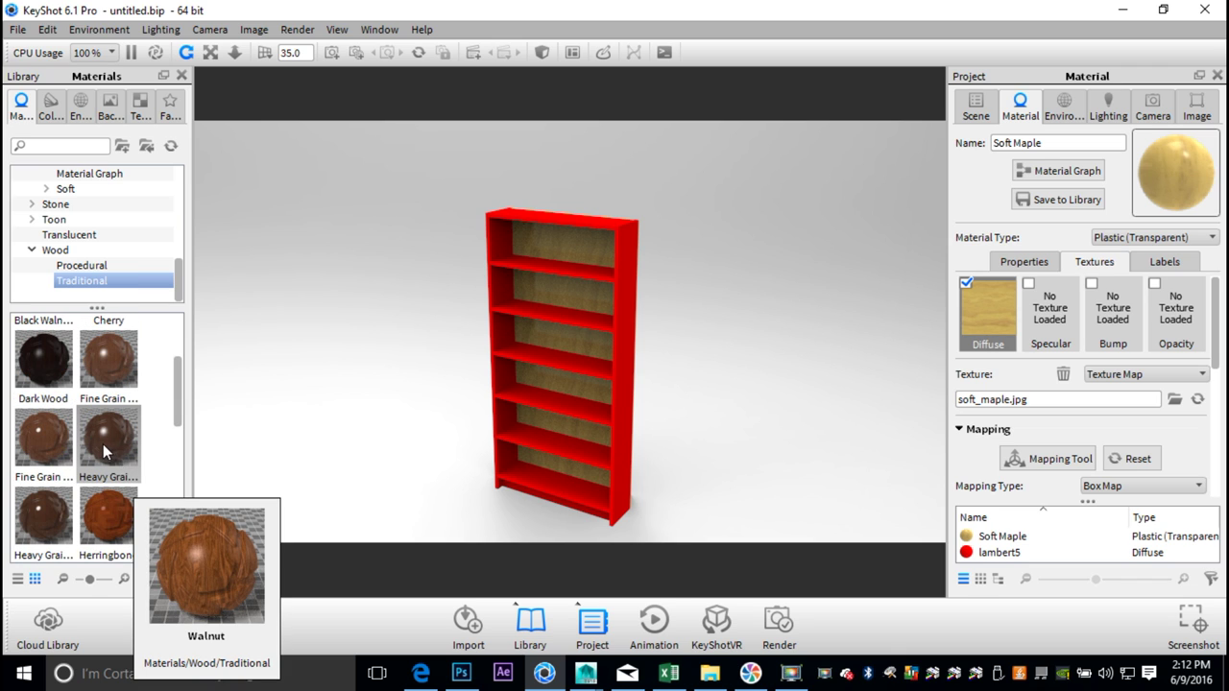
pyautogui.scroll(2, 105, 446)
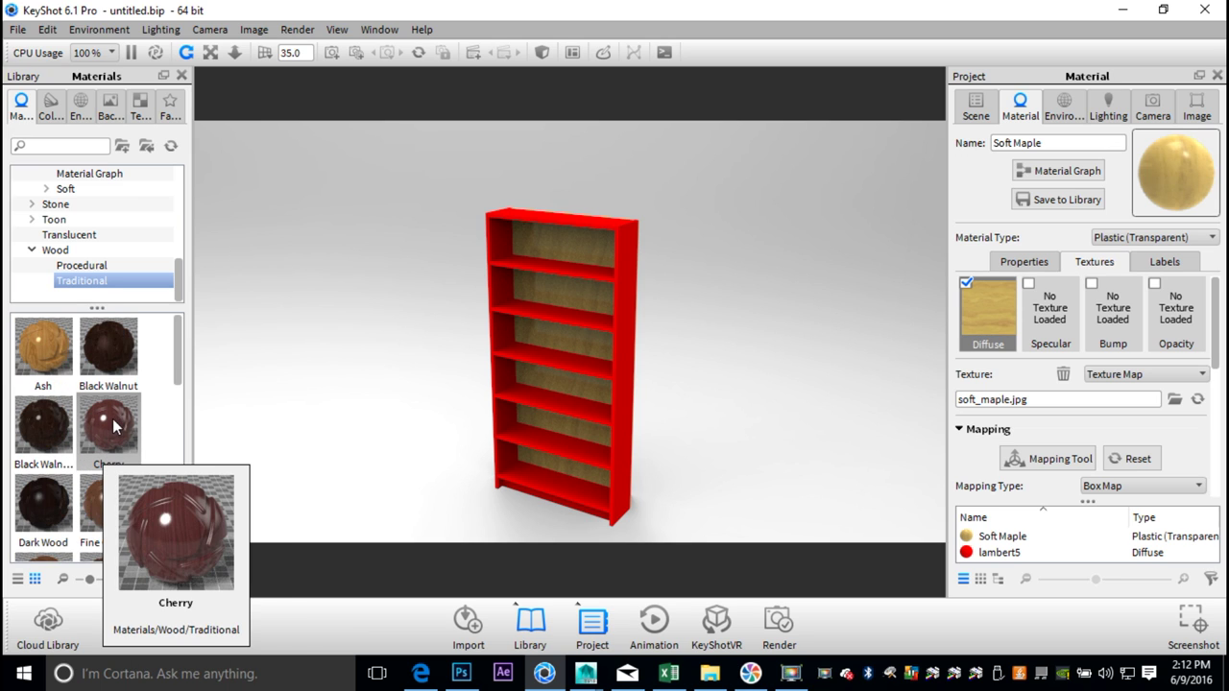
pyautogui.scroll(-3, 44, 467)
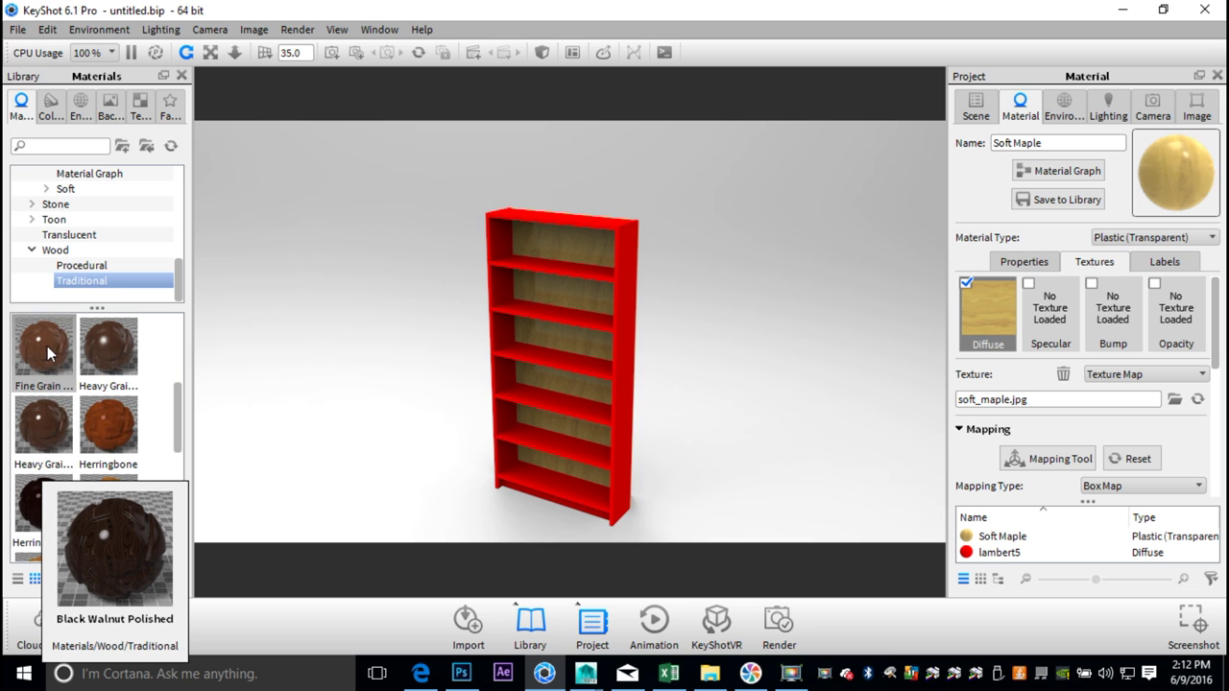
# Step: Apply the Black Walnut Polished material from the traditional wood library to the bookshelf's red frame and shelves
pyautogui.click(84, 267)
pyautogui.click(84, 281)
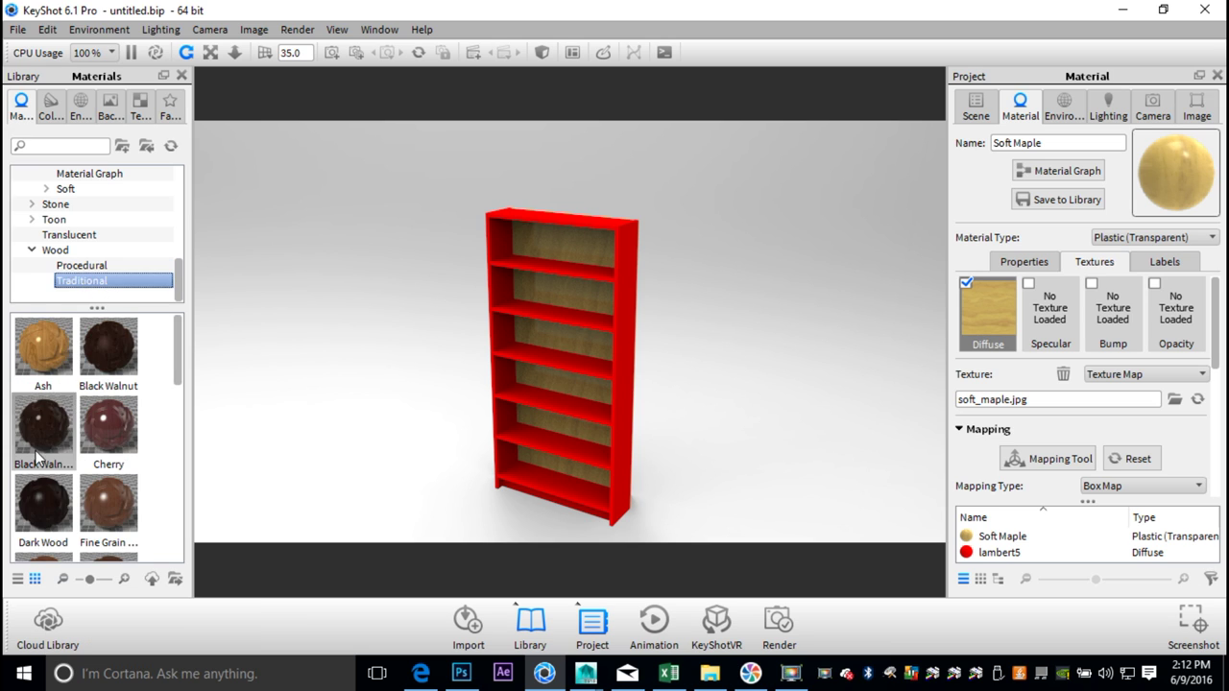
pyautogui.moveTo(36, 434); pyautogui.dragTo(625, 379)
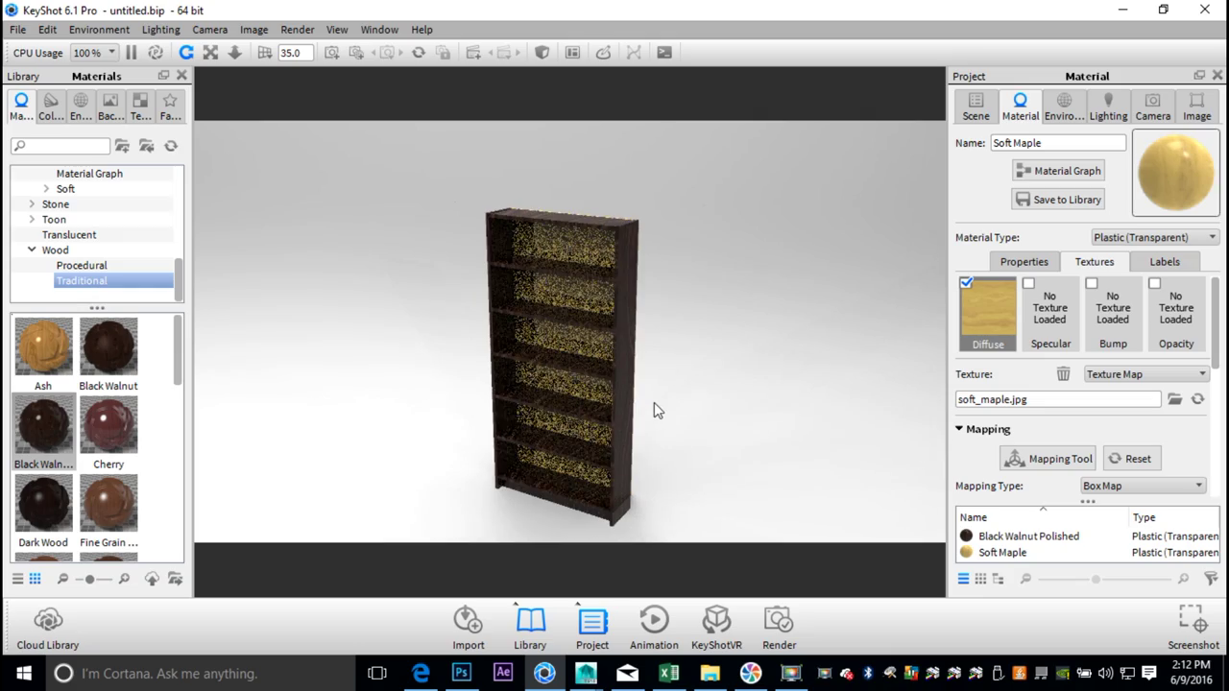
# Step: Open the mapping tool for the shelves' Black Walnut Polished diffuse texture and show only its rotation handles
pyautogui.scroll(3, 667, 421)
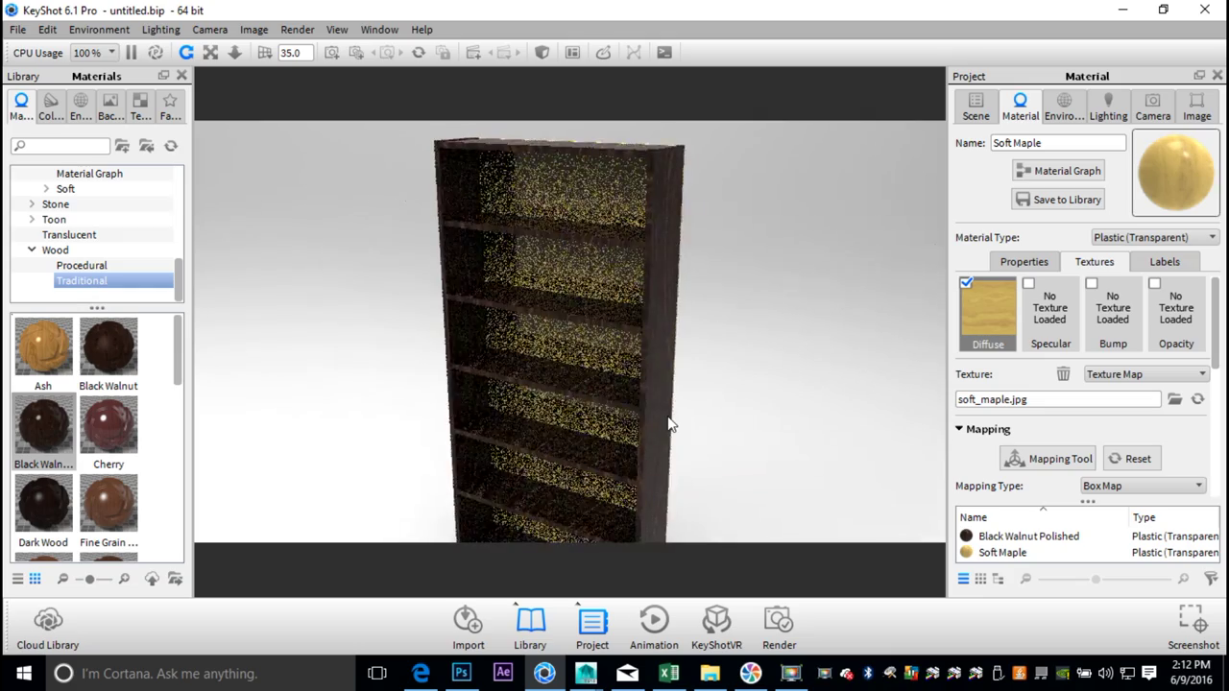
pyautogui.scroll(2, 663, 425)
pyautogui.moveTo(658, 426); pyautogui.dragTo(756, 453)
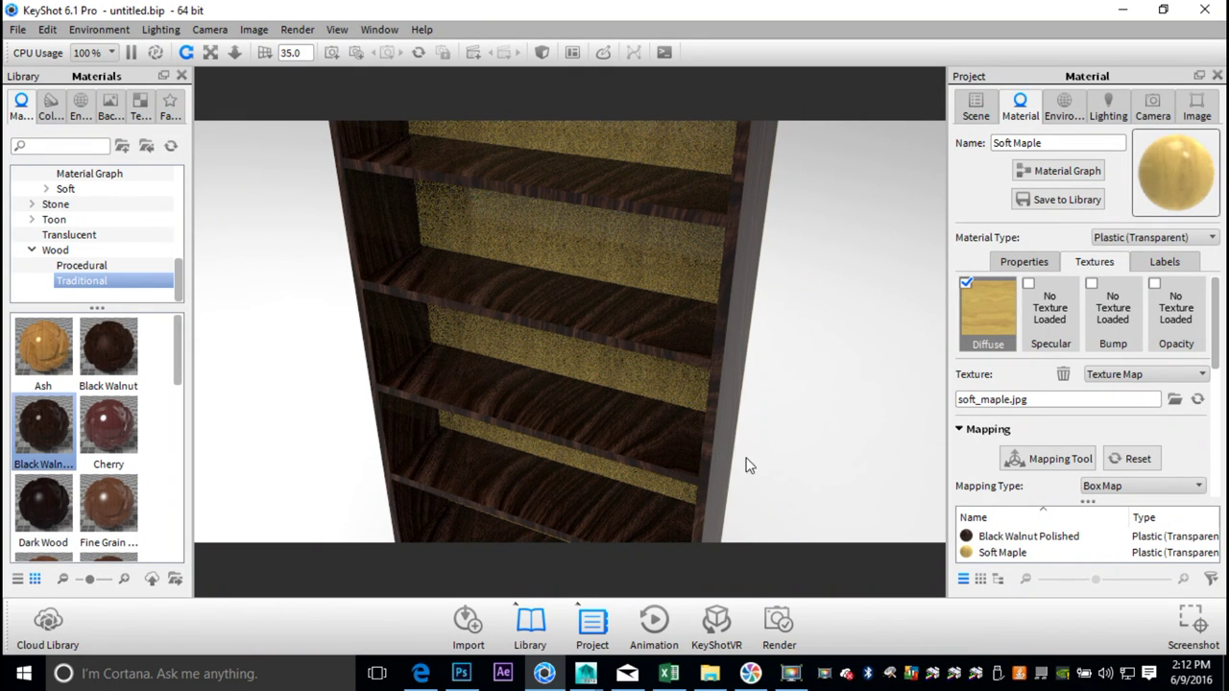
pyautogui.moveTo(802, 432)
pyautogui.mouseDown()
pyautogui.moveTo(636, 392)
pyautogui.moveTo(741, 399)
pyautogui.moveTo(823, 442)
pyautogui.mouseUp()
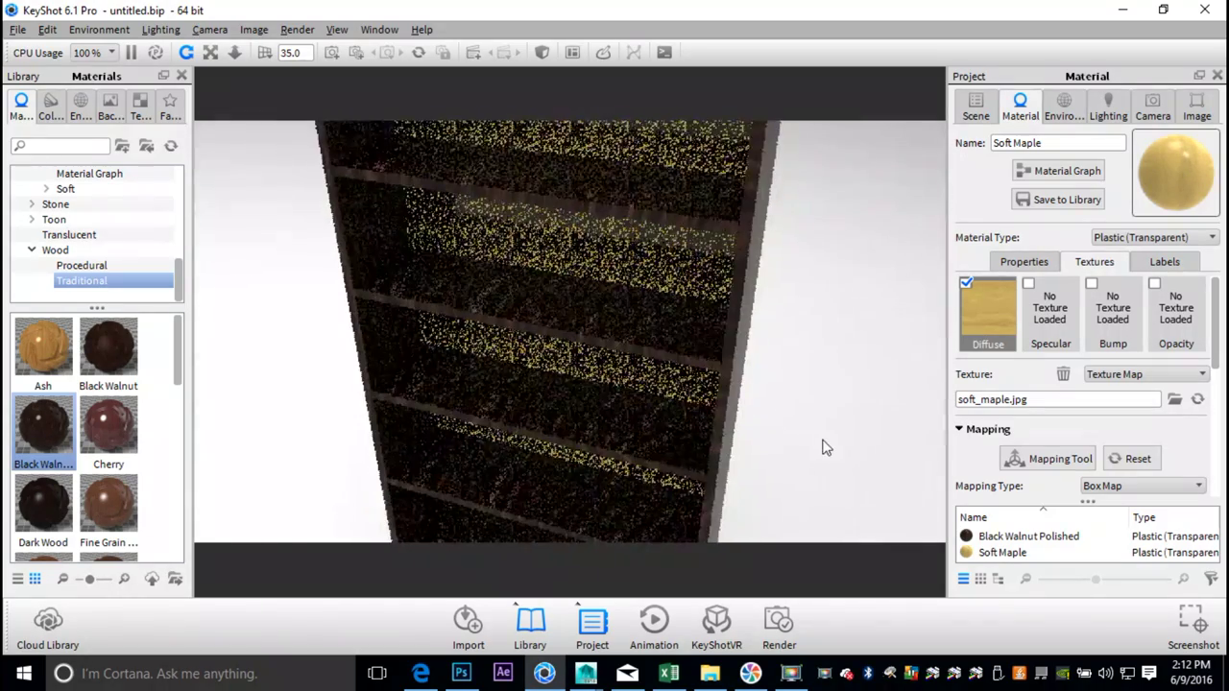
pyautogui.doubleClick(594, 329)
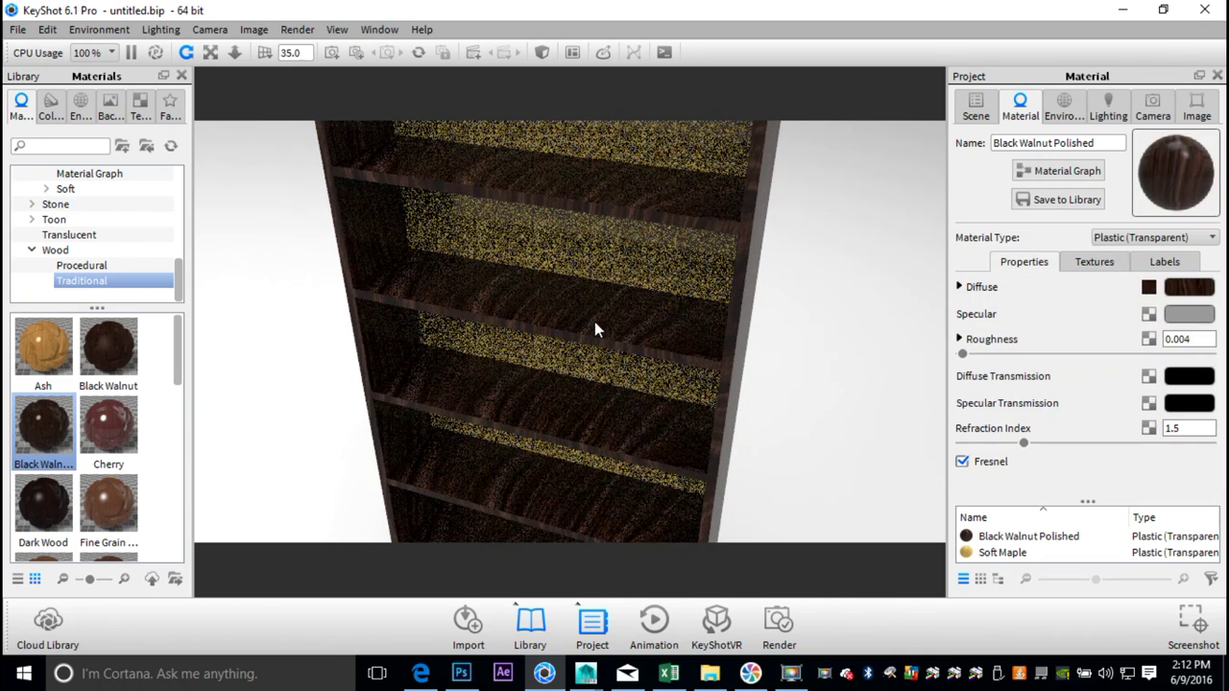
pyautogui.click(1094, 263)
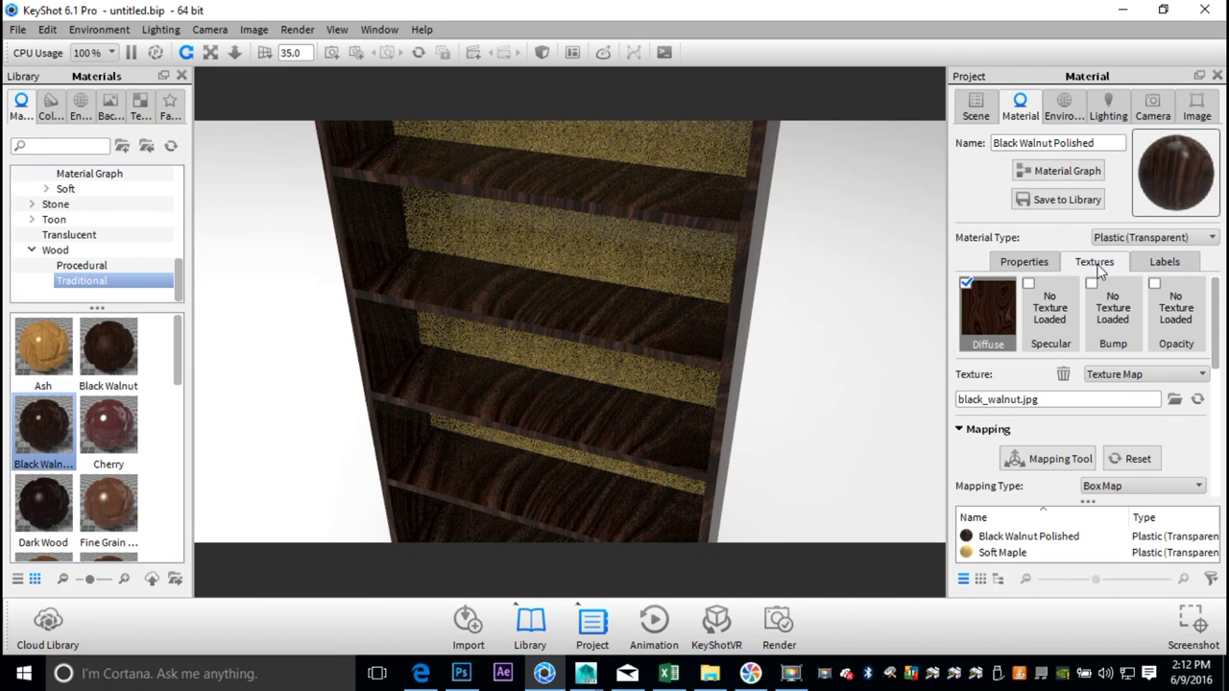
pyautogui.click(1049, 461)
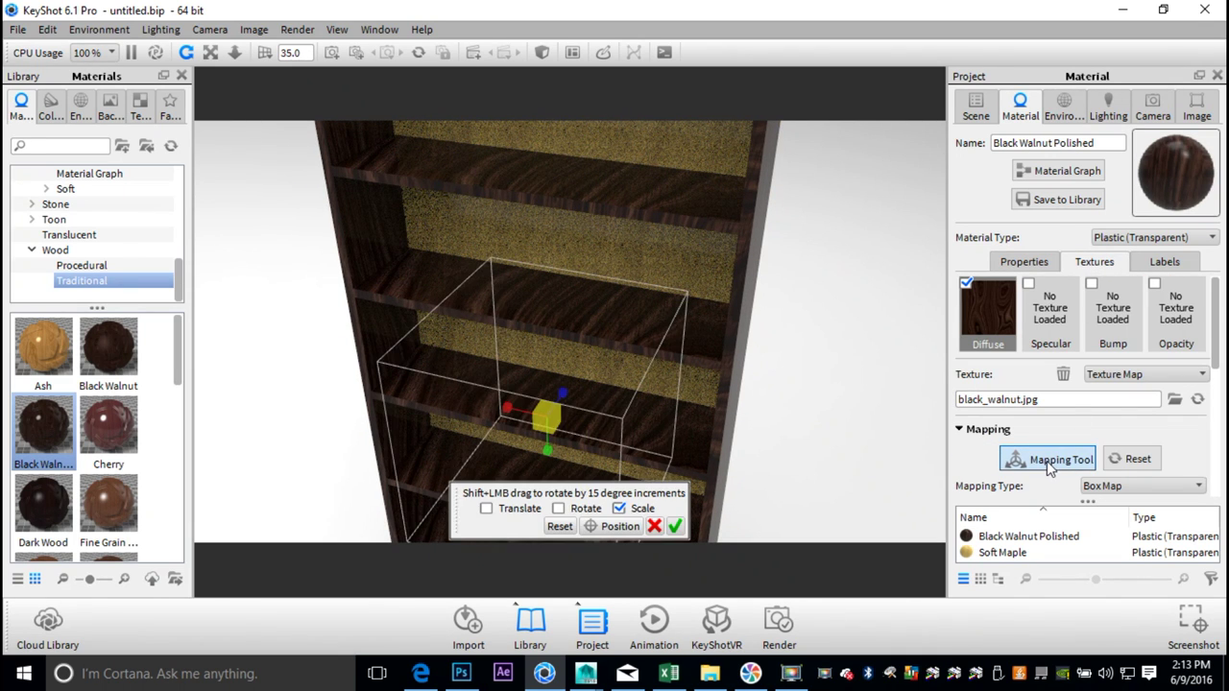
pyautogui.click(559, 510)
pyautogui.click(619, 508)
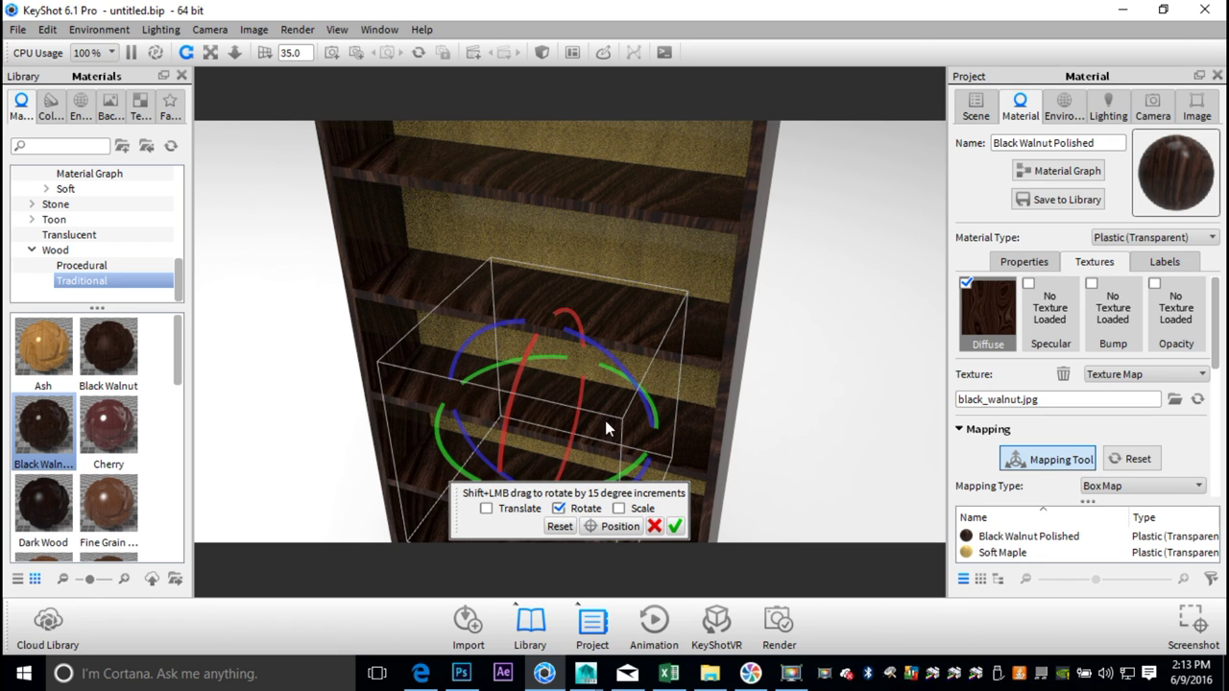
# Step: Rotate the Black Walnut Polished texture so the grain runs along the length of the shelves, and accept the mapping
pyautogui.moveTo(608, 364)
pyautogui.mouseDown()
pyautogui.moveTo(602, 354)
pyautogui.moveTo(624, 377)
pyautogui.mouseUp()
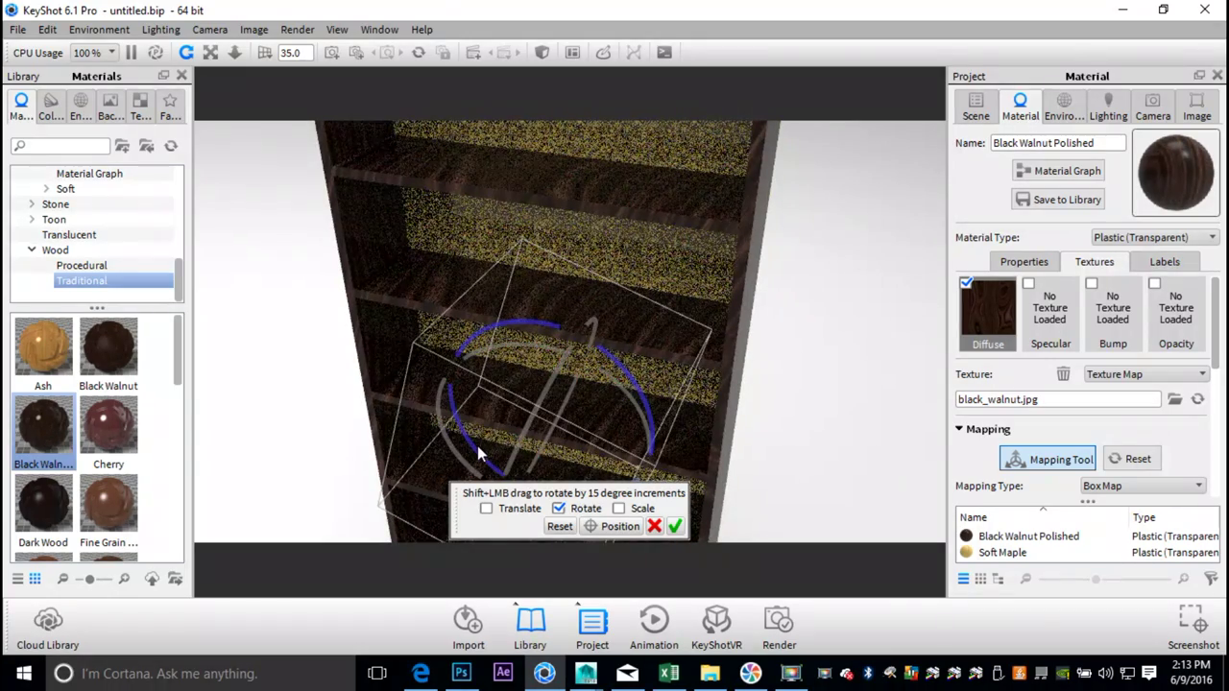
pyautogui.moveTo(476, 458); pyautogui.dragTo(533, 379)
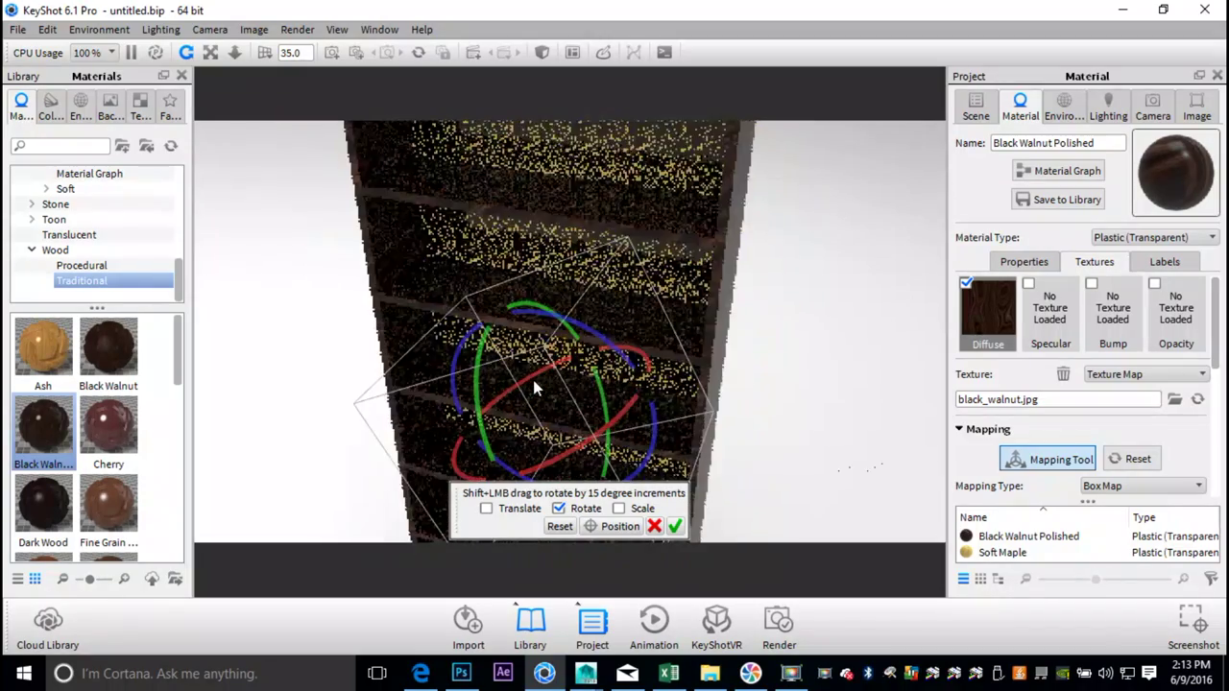
pyautogui.scroll(5, 532, 379)
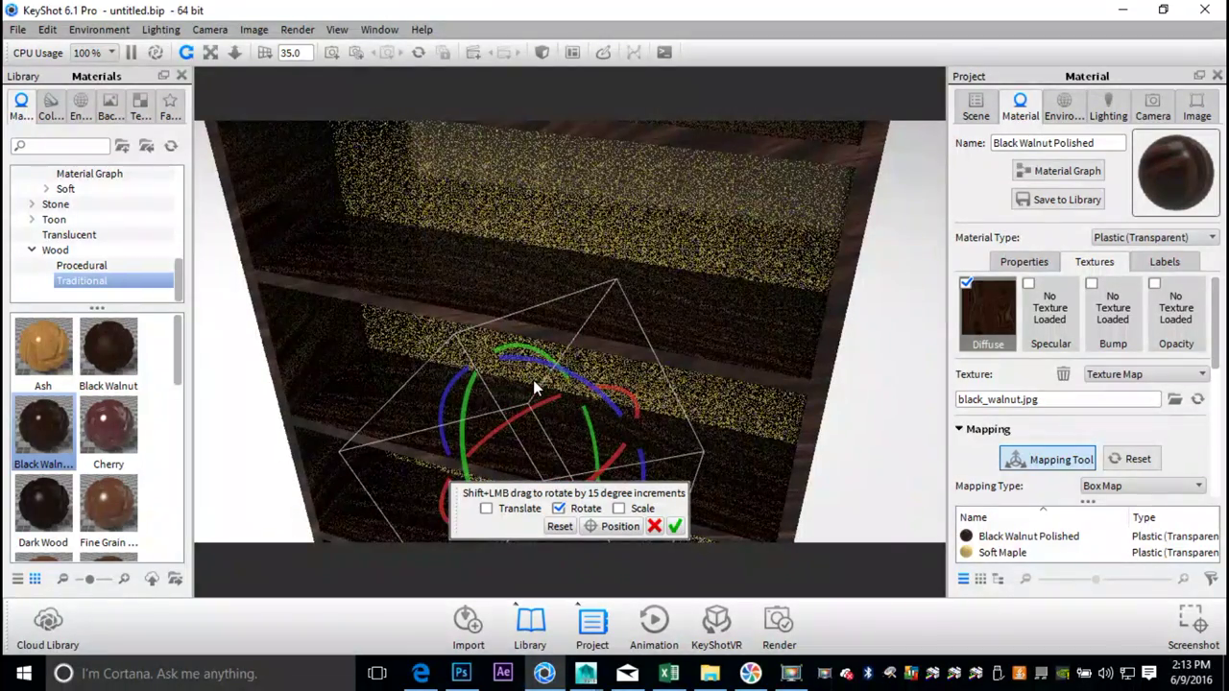
pyautogui.moveTo(544, 392); pyautogui.dragTo(533, 355)
pyautogui.scroll(-10, 533, 348)
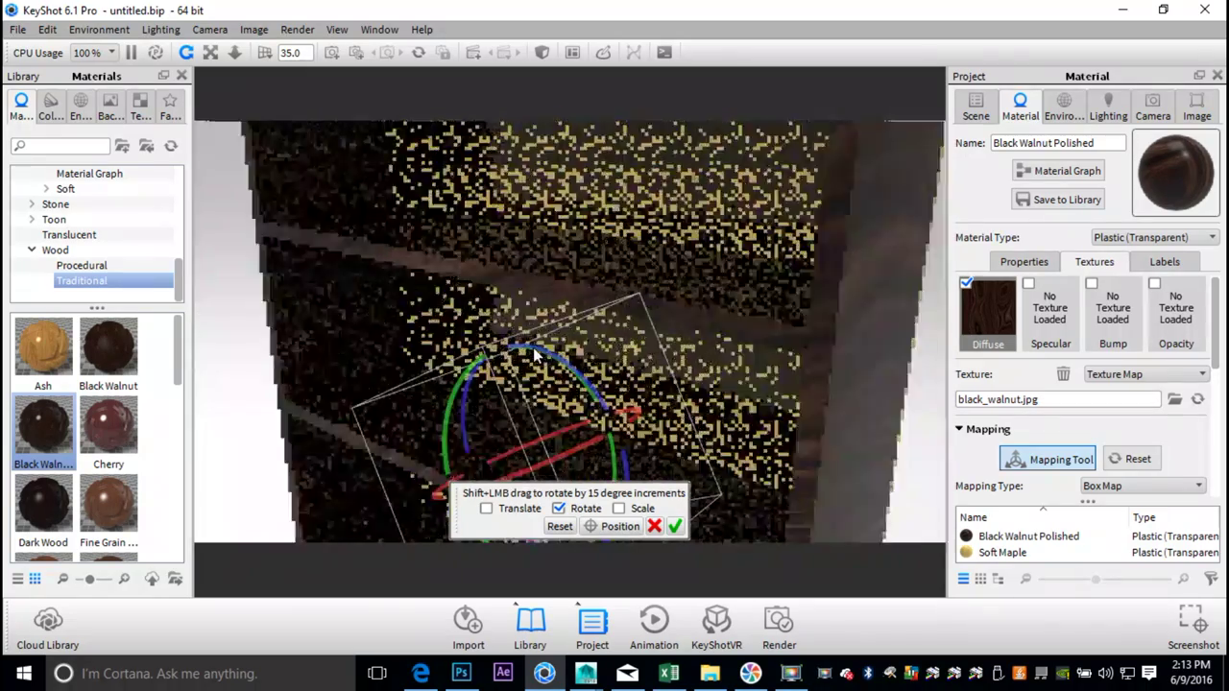
pyautogui.moveTo(540, 388); pyautogui.dragTo(538, 288)
pyautogui.click(675, 526)
pyautogui.moveTo(537, 450)
pyautogui.mouseDown()
pyautogui.moveTo(496, 459)
pyautogui.moveTo(516, 444)
pyautogui.mouseUp()
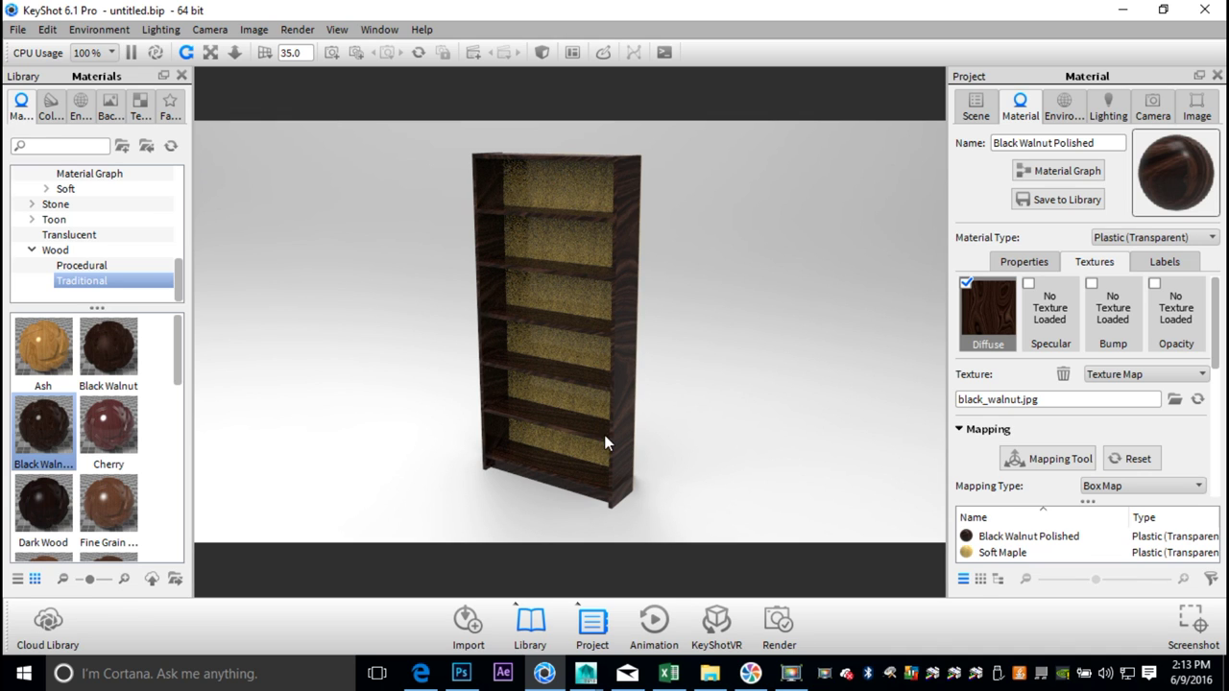
# Step: Apply the white solid vignette image from the studio backplates as the scene's background
pyautogui.click(111, 106)
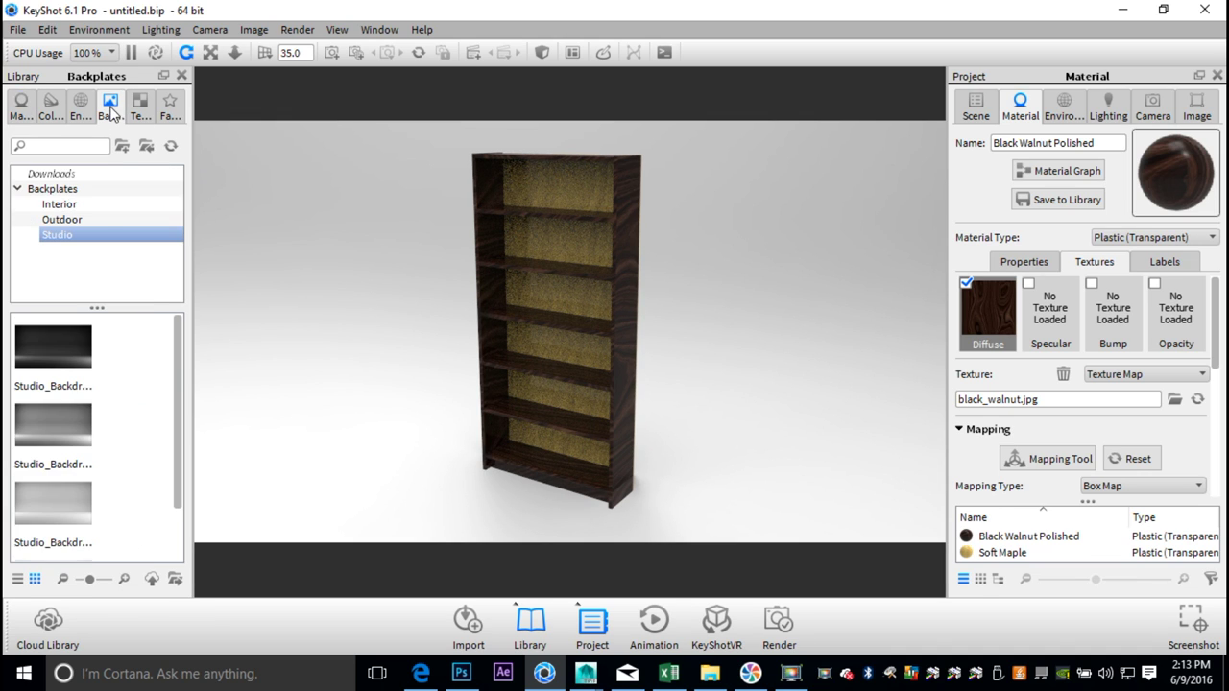
pyautogui.scroll(-1, 128, 389)
pyautogui.moveTo(87, 534); pyautogui.dragTo(320, 469)
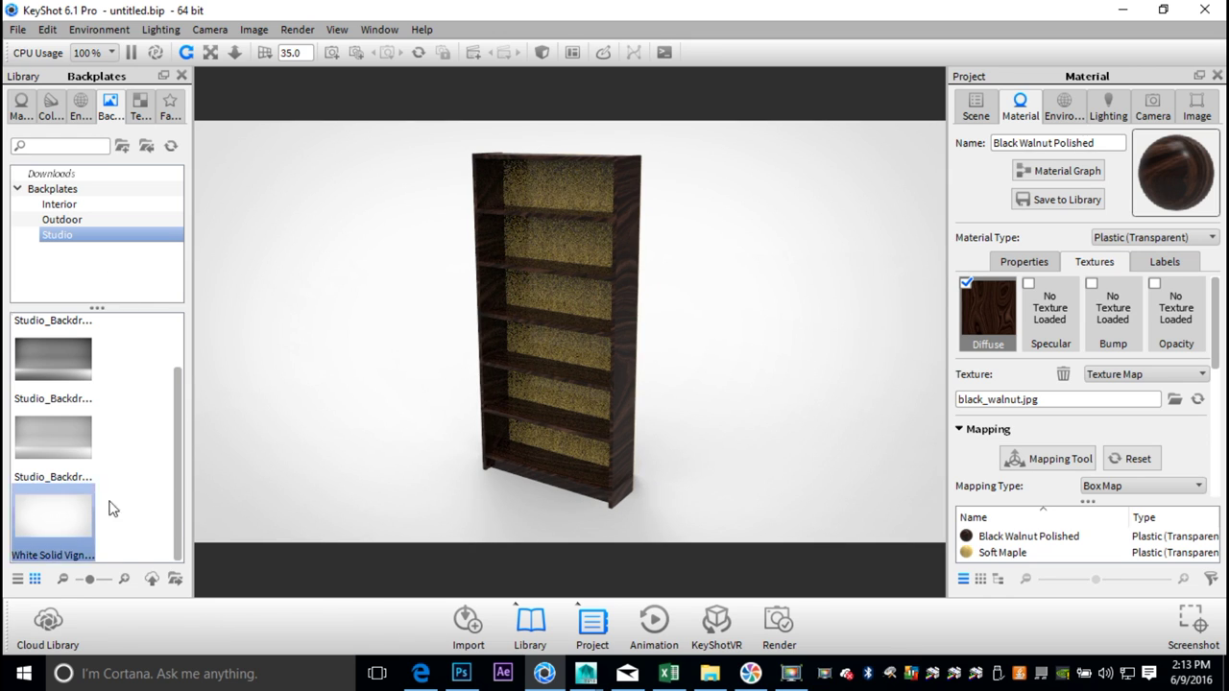
# Step: Try the first three interior environments as scene lighting and return to the first, conference one
pyautogui.click(80, 106)
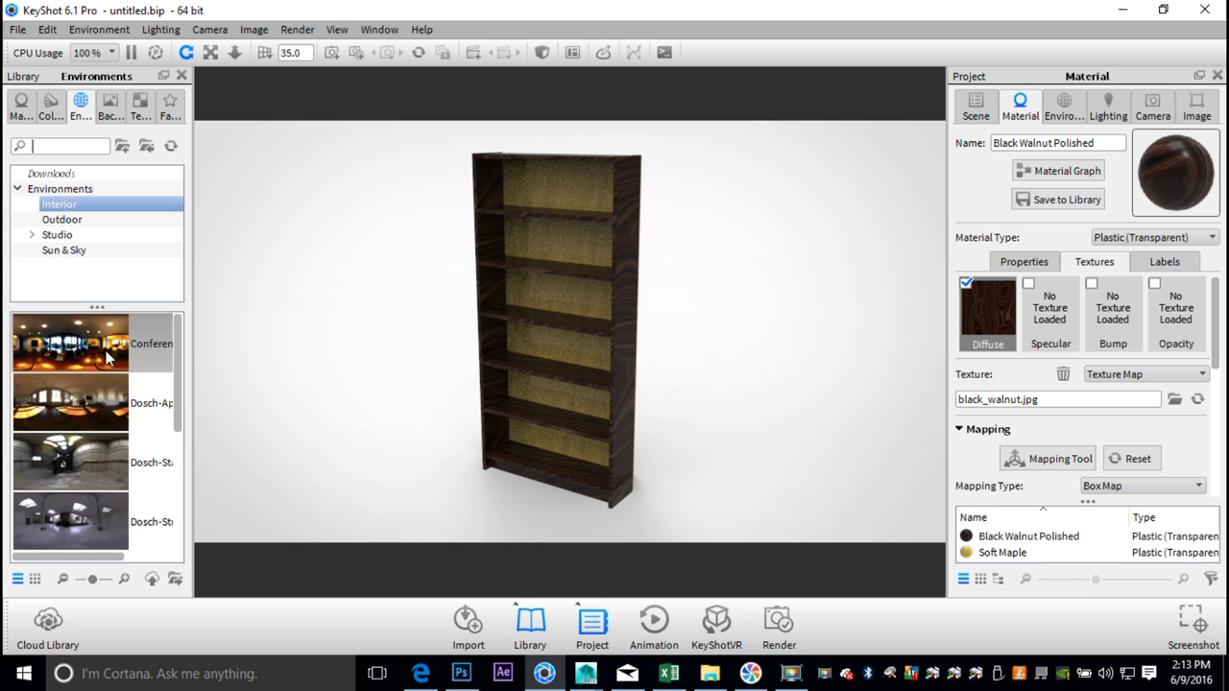
pyautogui.moveTo(67, 350); pyautogui.dragTo(297, 364)
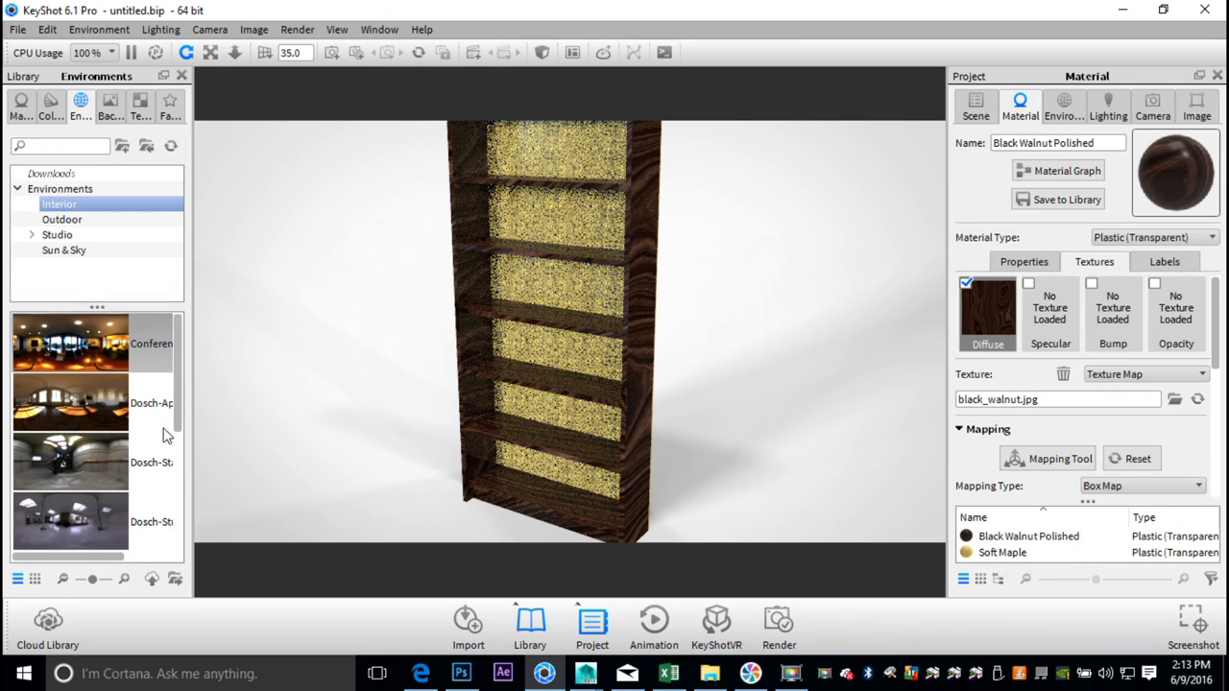
pyautogui.moveTo(75, 411); pyautogui.dragTo(303, 398)
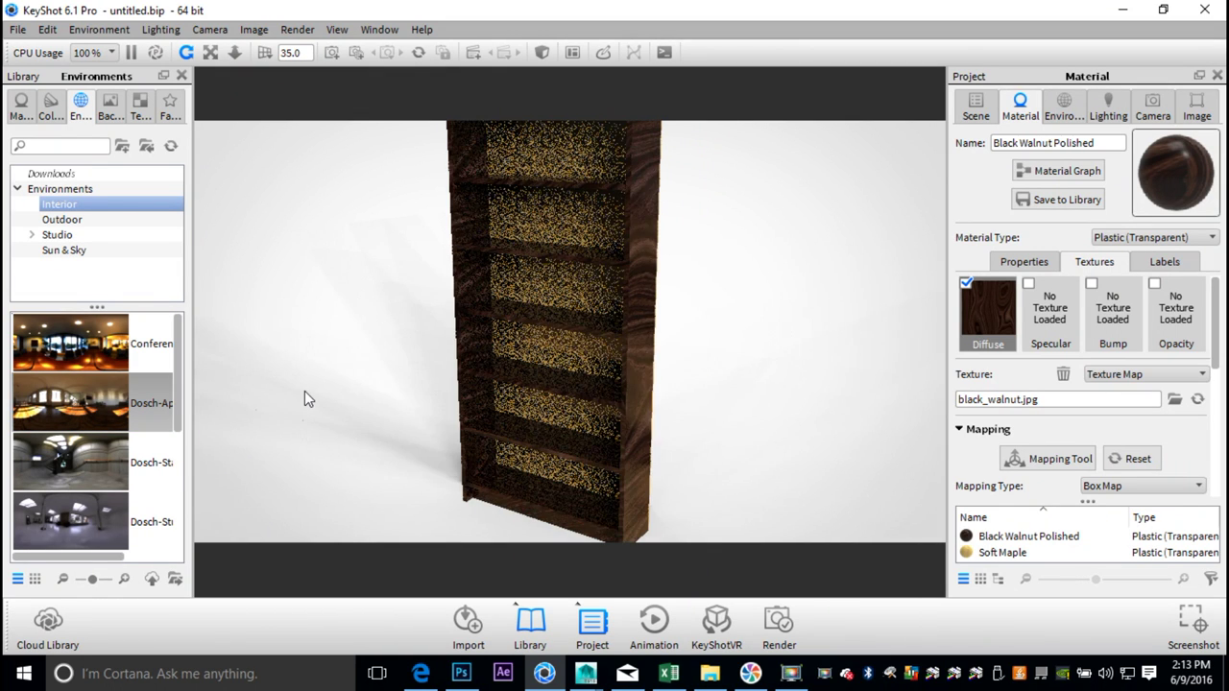
pyautogui.moveTo(71, 468); pyautogui.dragTo(287, 443)
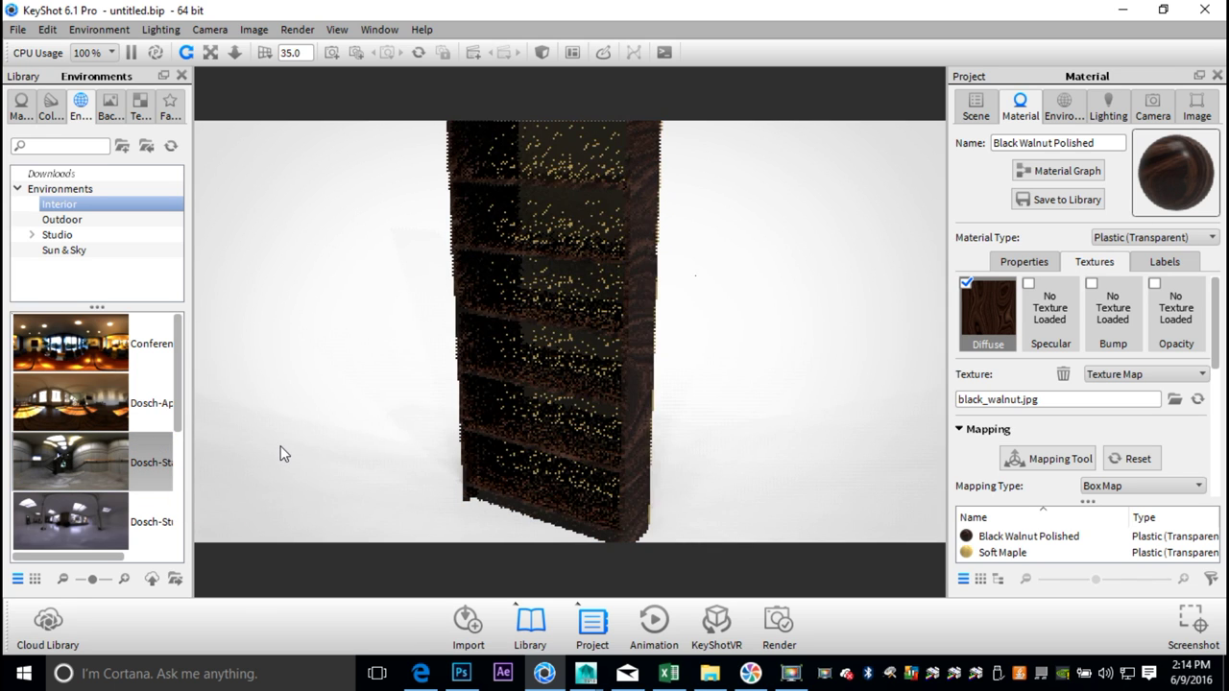
pyautogui.moveTo(96, 346); pyautogui.dragTo(275, 416)
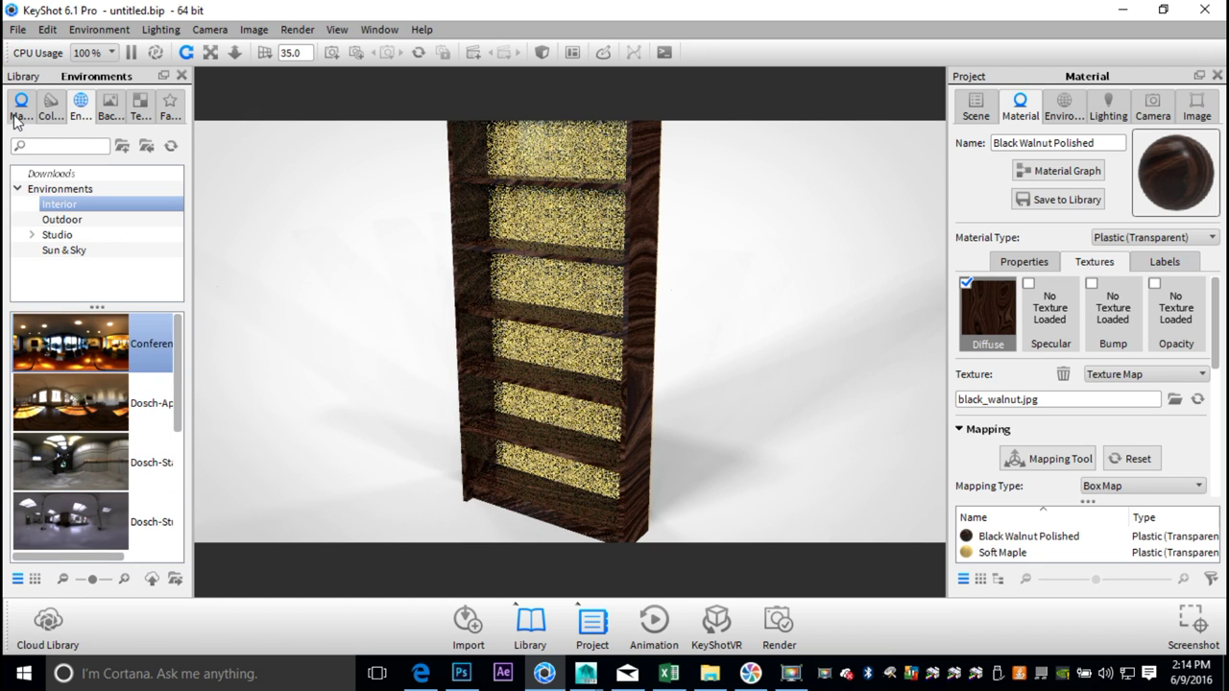
# Step: Apply the Soft Maple material from the traditional wood library to the bookshelf's frame and shelves
pyautogui.click(21, 105)
pyautogui.moveTo(94, 419)
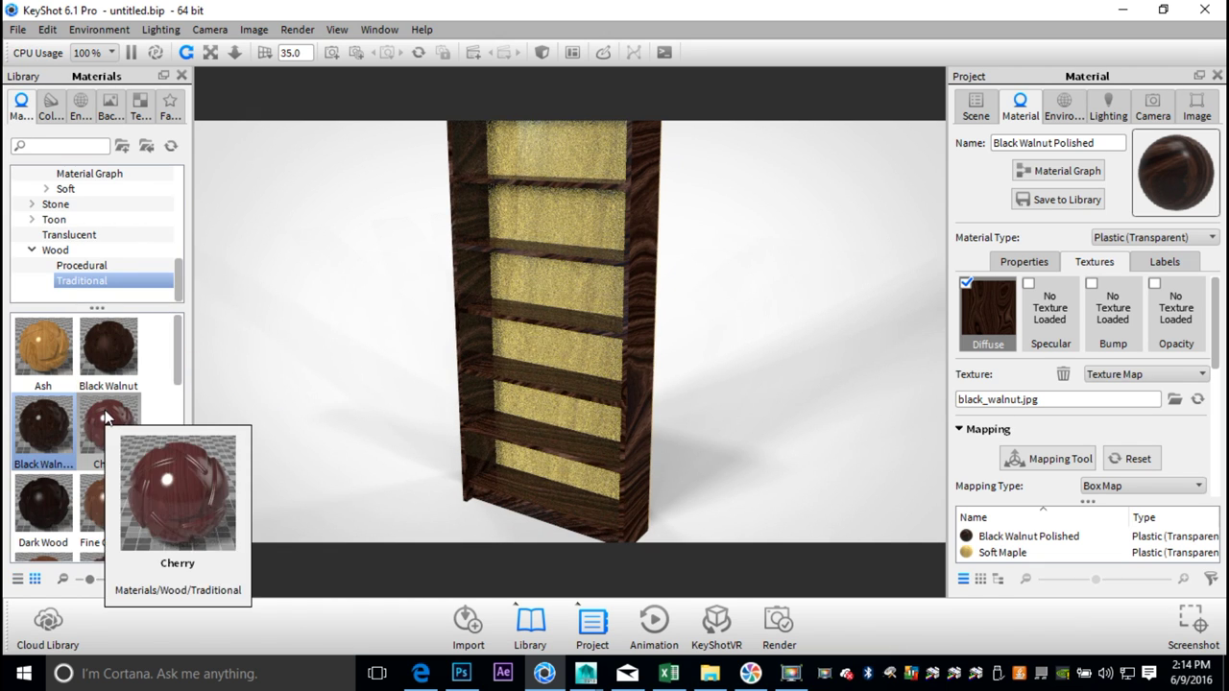
pyautogui.scroll(-5, 94, 419)
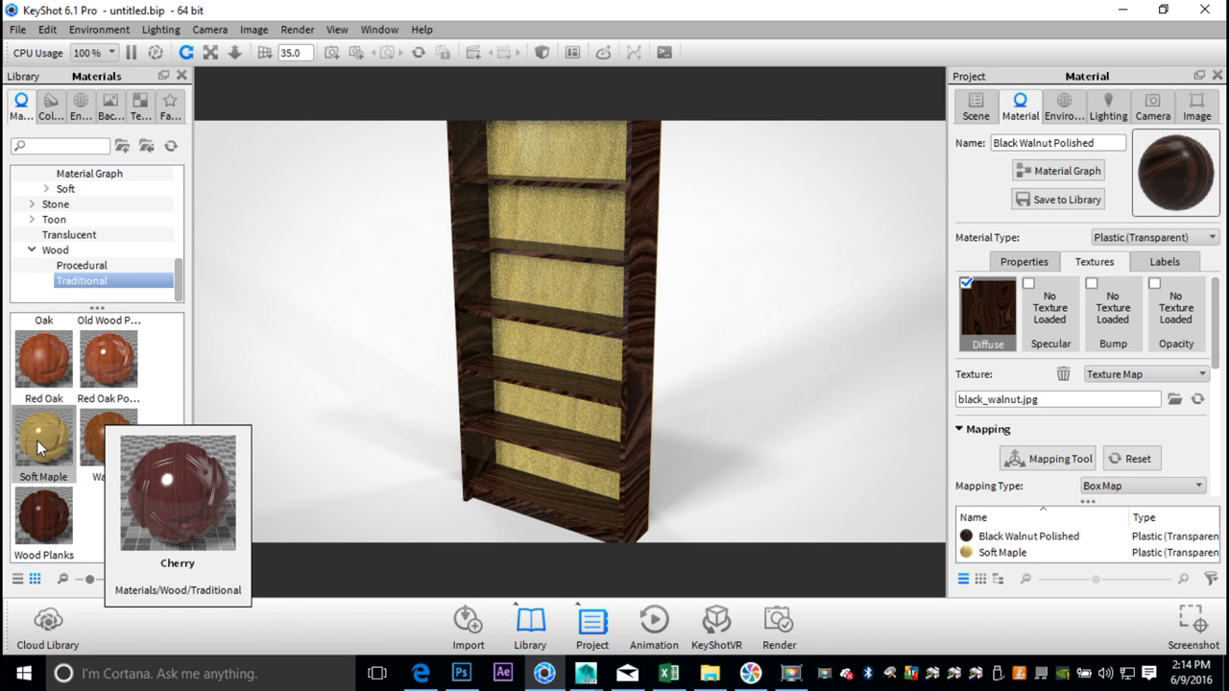
pyautogui.moveTo(44, 447); pyautogui.dragTo(469, 342)
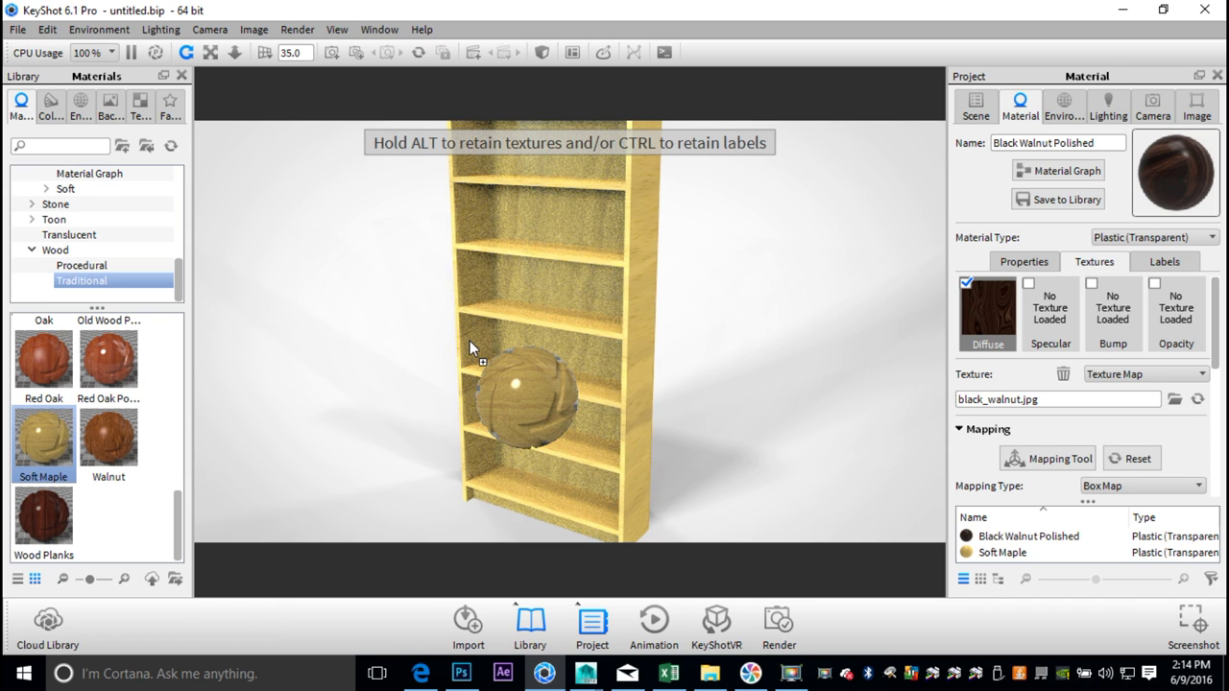
pyautogui.moveTo(469, 341); pyautogui.dragTo(469, 341)
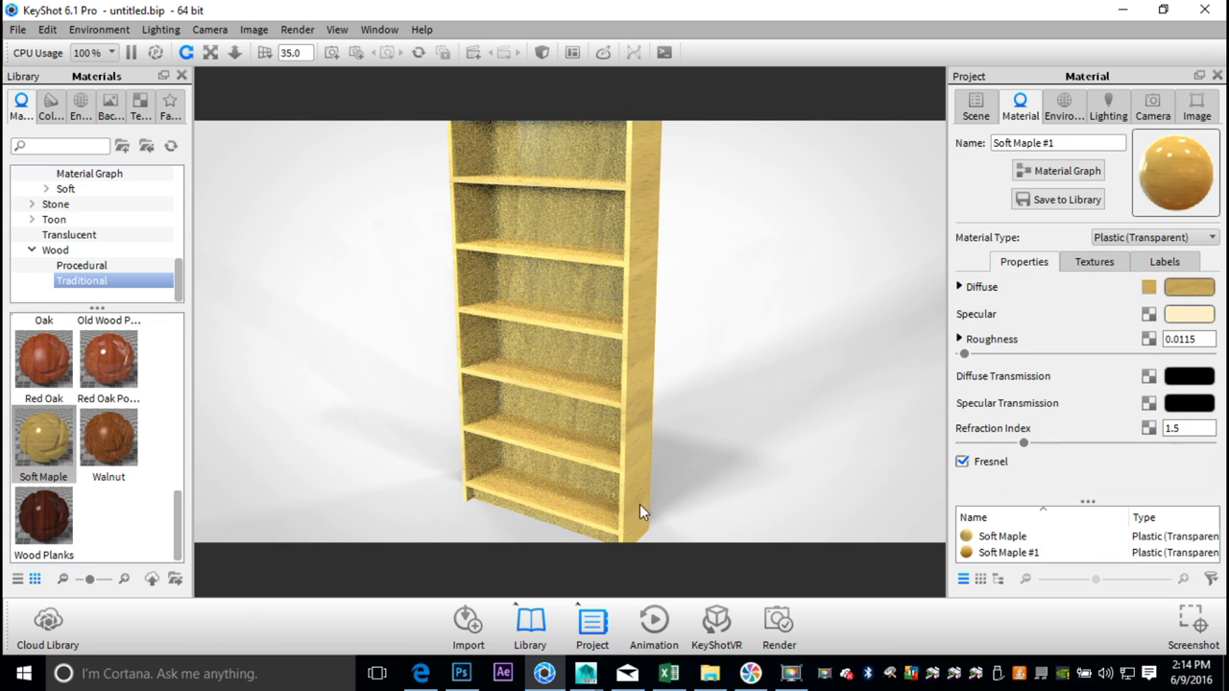
pyautogui.scroll(10, 544, 411)
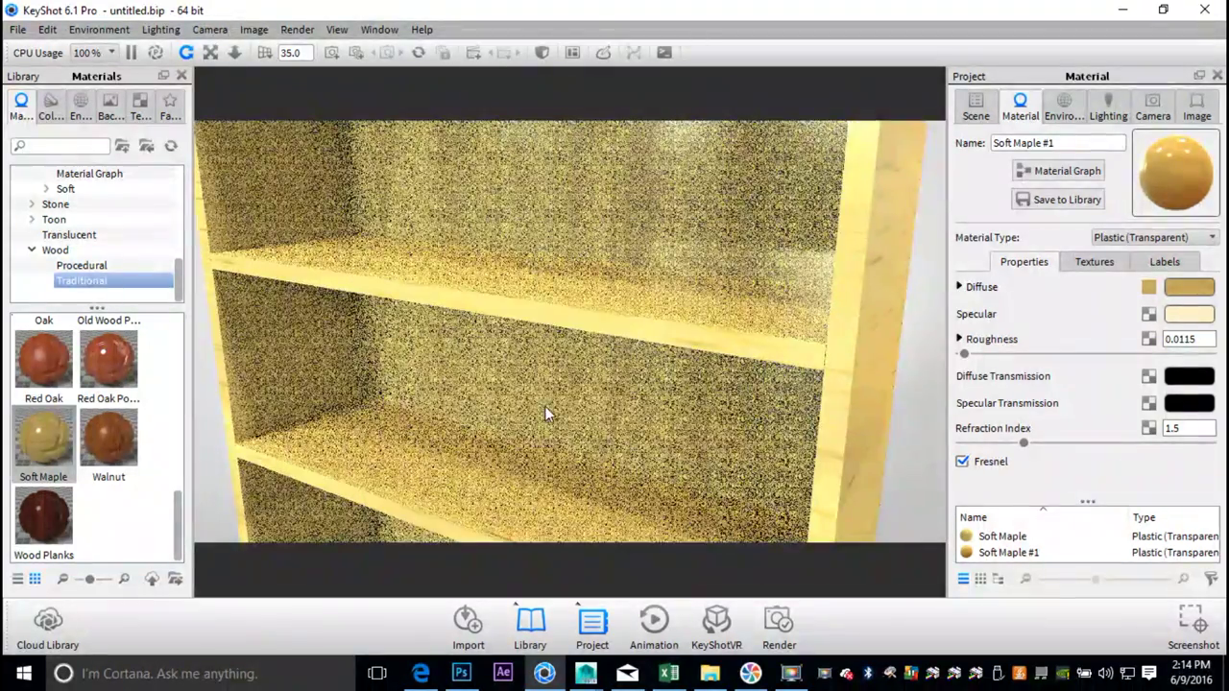
pyautogui.scroll(-10, 553, 414)
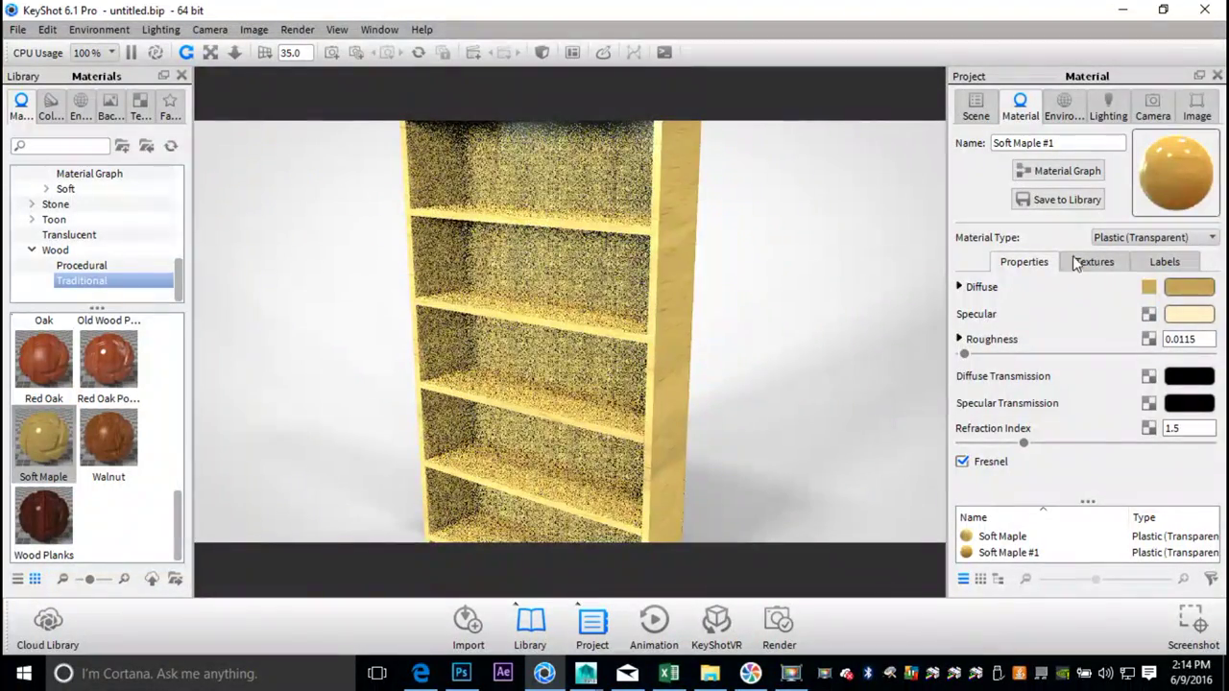
# Step: Examine the diffuse texture and its mapping settings for the frame's Soft Maple #1 material
pyautogui.click(1094, 262)
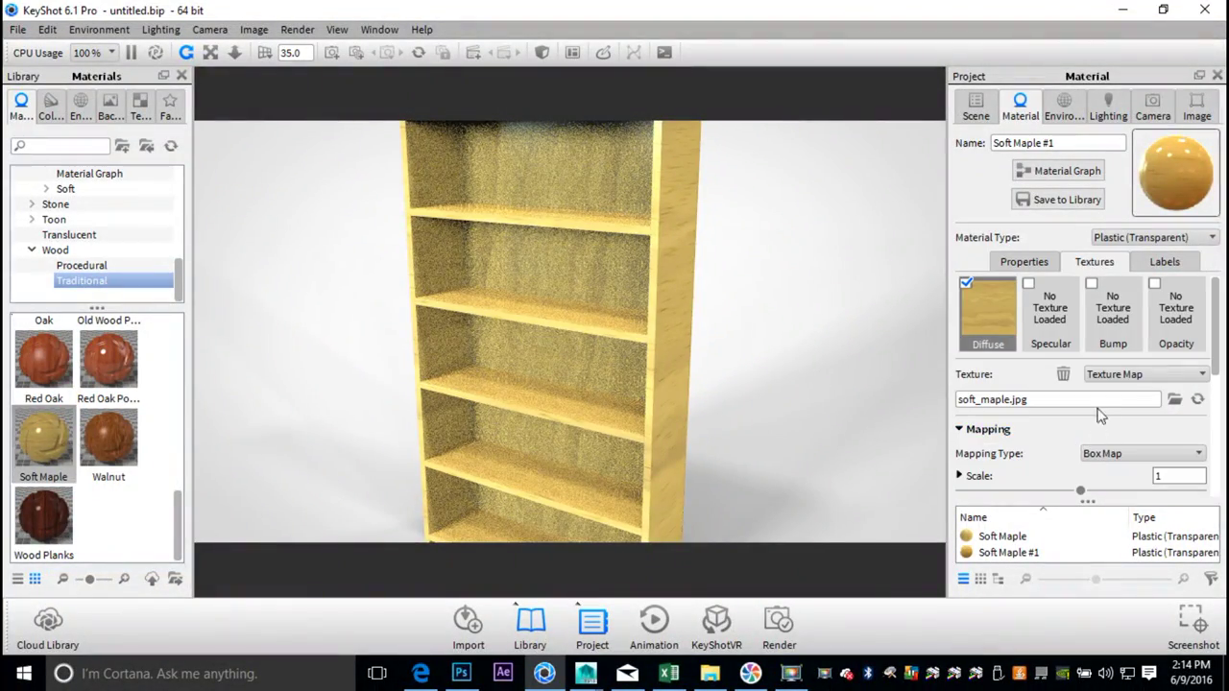
pyautogui.scroll(-2, 1085, 415)
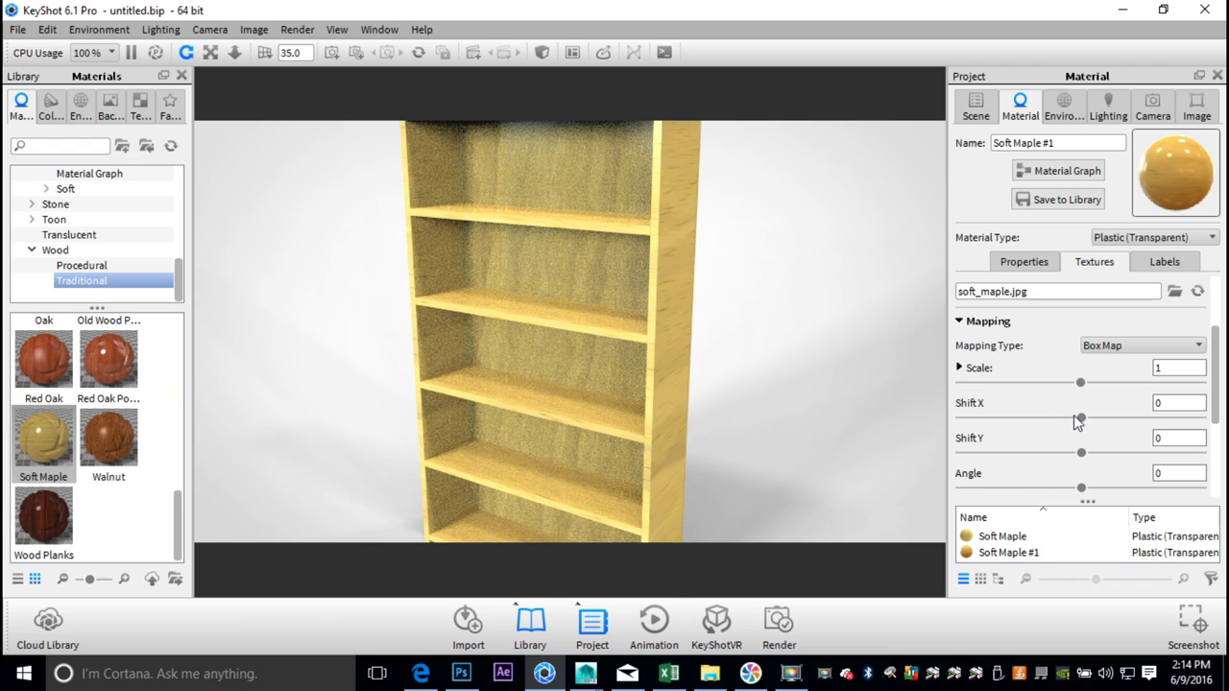
pyautogui.scroll(-3, 1075, 419)
pyautogui.scroll(4, 1073, 418)
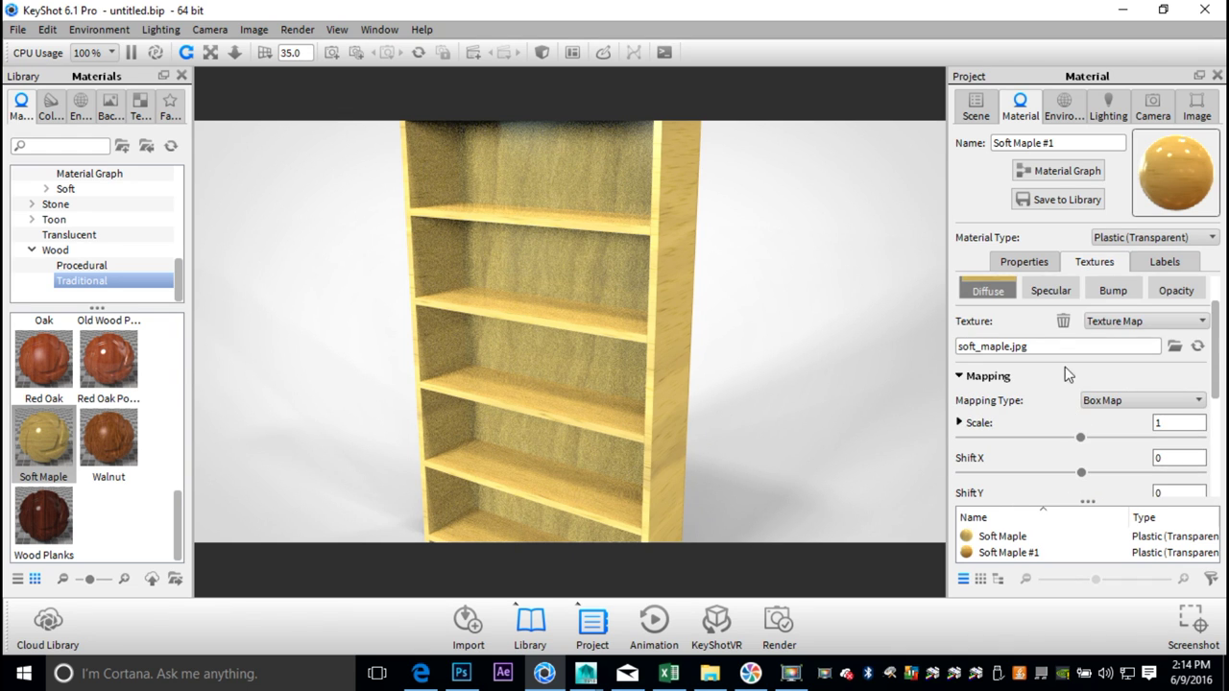
pyautogui.scroll(1, 1076, 342)
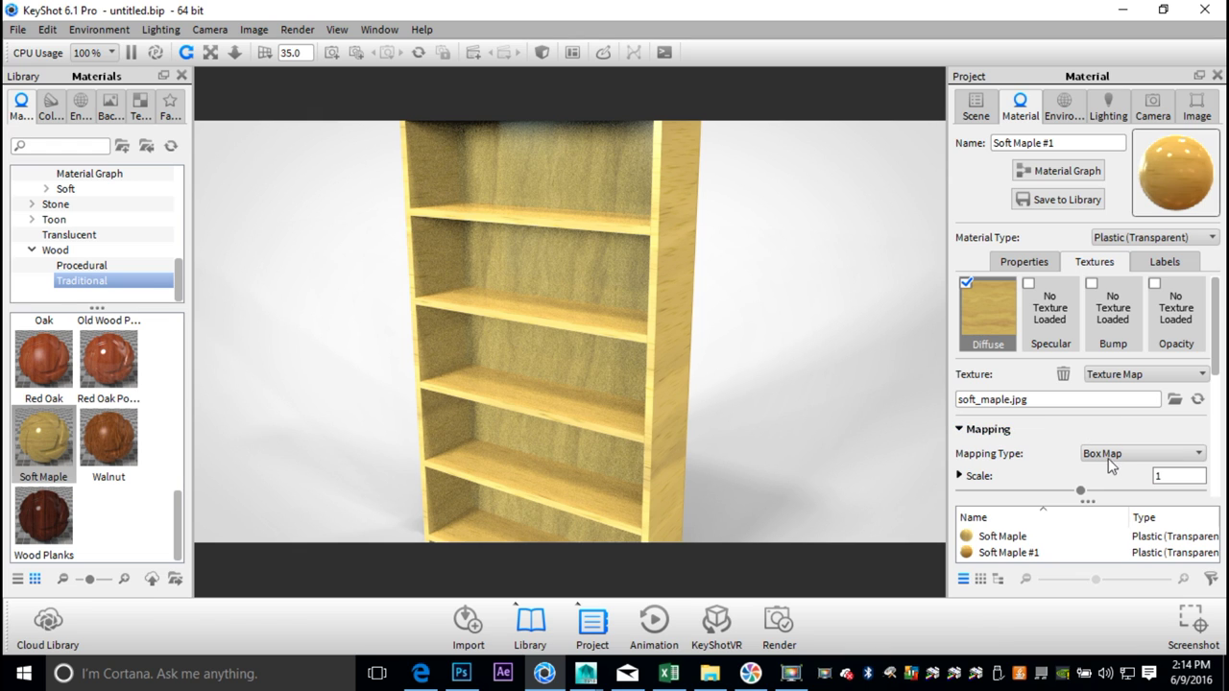
pyautogui.scroll(-1, 1059, 449)
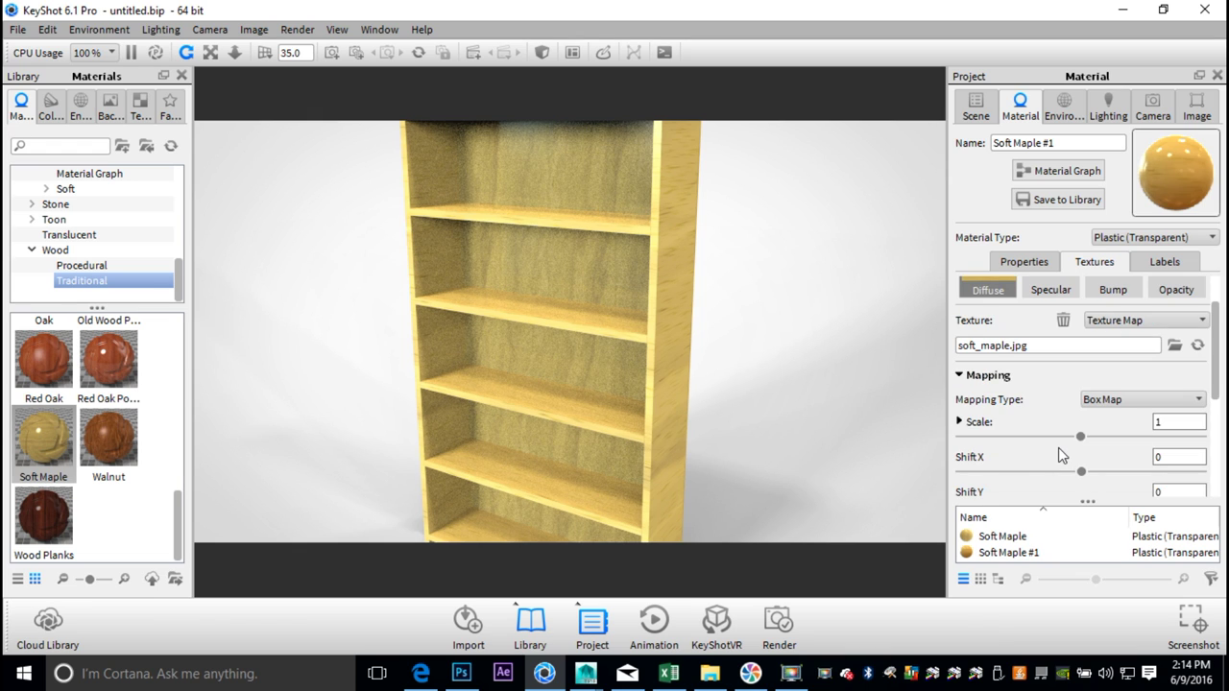
pyautogui.scroll(-1, 1066, 447)
pyautogui.scroll(-2, 1070, 449)
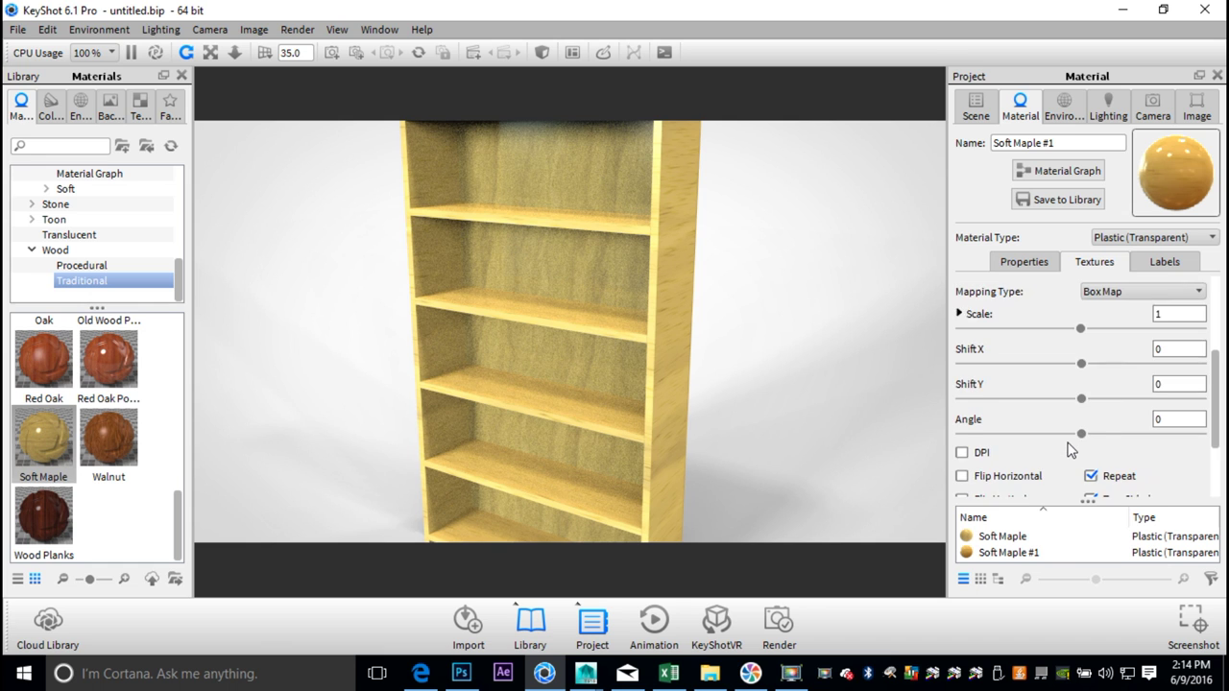
pyautogui.scroll(-1, 1070, 449)
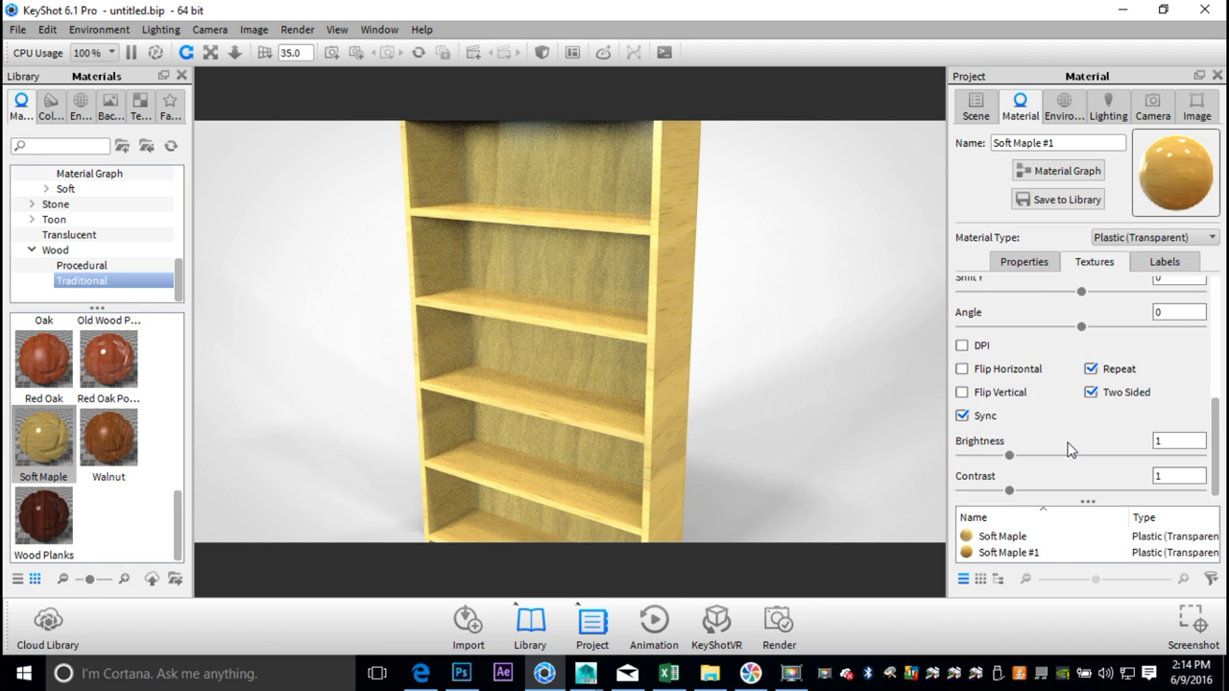
# Step: Browse the traditional wood materials and apply Cherry to the bookshelf's frame and shelves
pyautogui.moveTo(863, 428); pyautogui.dragTo(500, 365)
pyautogui.moveTo(43, 357)
pyautogui.mouseDown()
pyautogui.moveTo(425, 336)
pyautogui.moveTo(455, 279)
pyautogui.moveTo(40, 309)
pyautogui.moveTo(43, 355)
pyautogui.mouseUp()
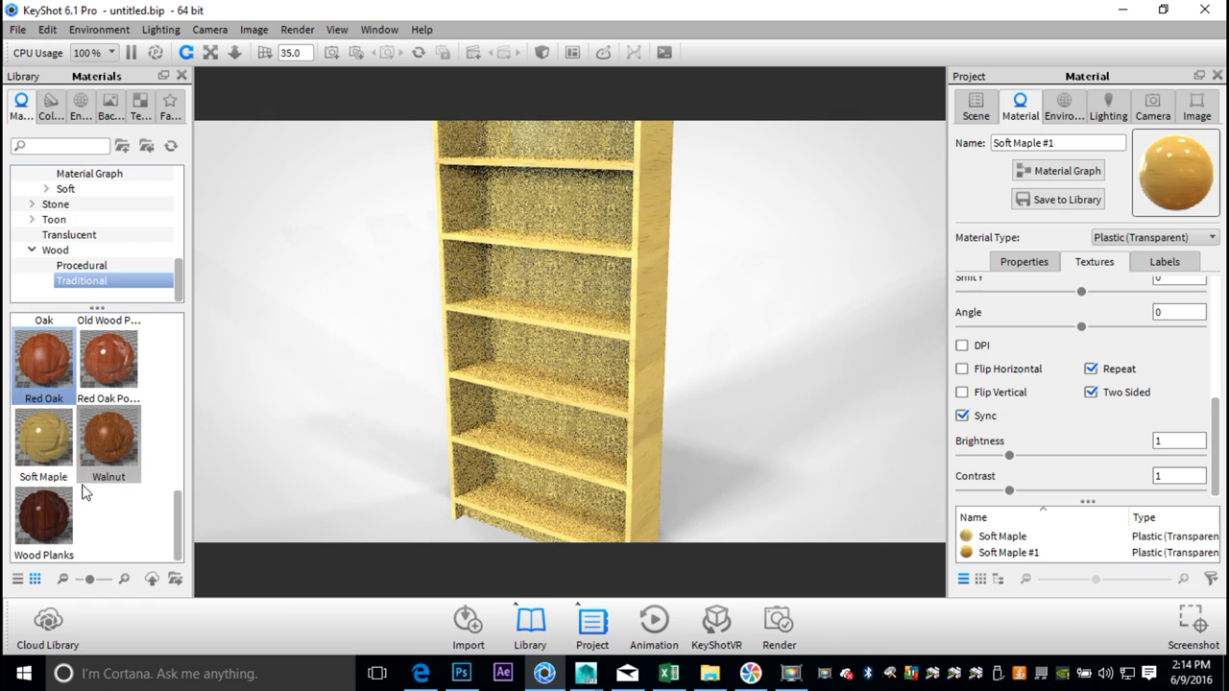
pyautogui.scroll(3, 50, 517)
pyautogui.scroll(-3, 53, 523)
pyautogui.moveTo(53, 523)
pyautogui.mouseDown()
pyautogui.moveTo(238, 513)
pyautogui.moveTo(455, 353)
pyautogui.moveTo(443, 370)
pyautogui.moveTo(62, 538)
pyautogui.moveTo(67, 518)
pyautogui.mouseUp()
pyautogui.scroll(5, 89, 465)
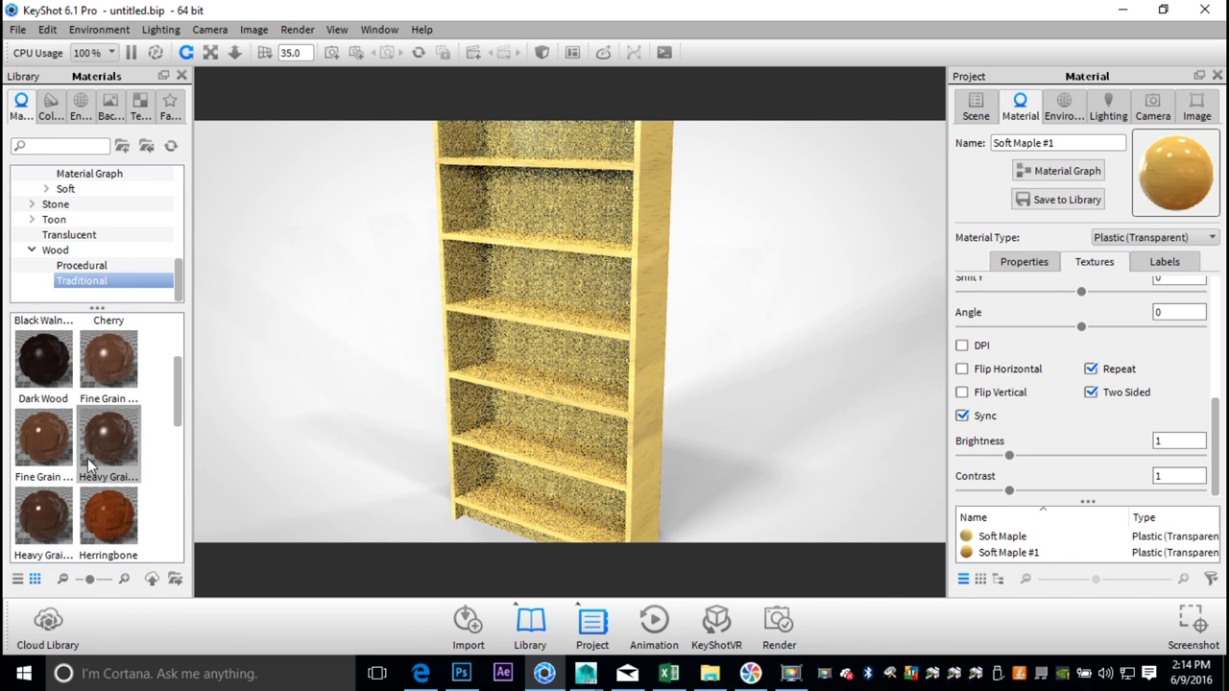
pyautogui.moveTo(119, 438); pyautogui.dragTo(457, 355)
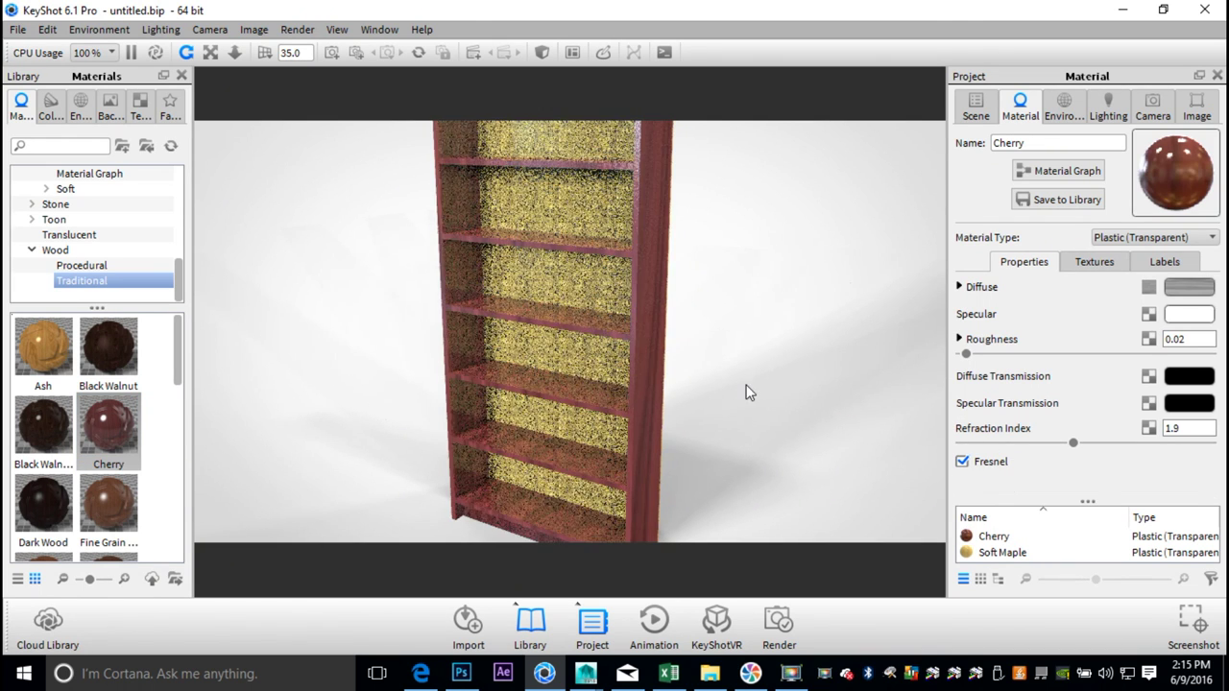
# Step: Examine the Cherry grain on the shelves and side panel together with its diffuse texture mapping settings
pyautogui.scroll(5, 744, 390)
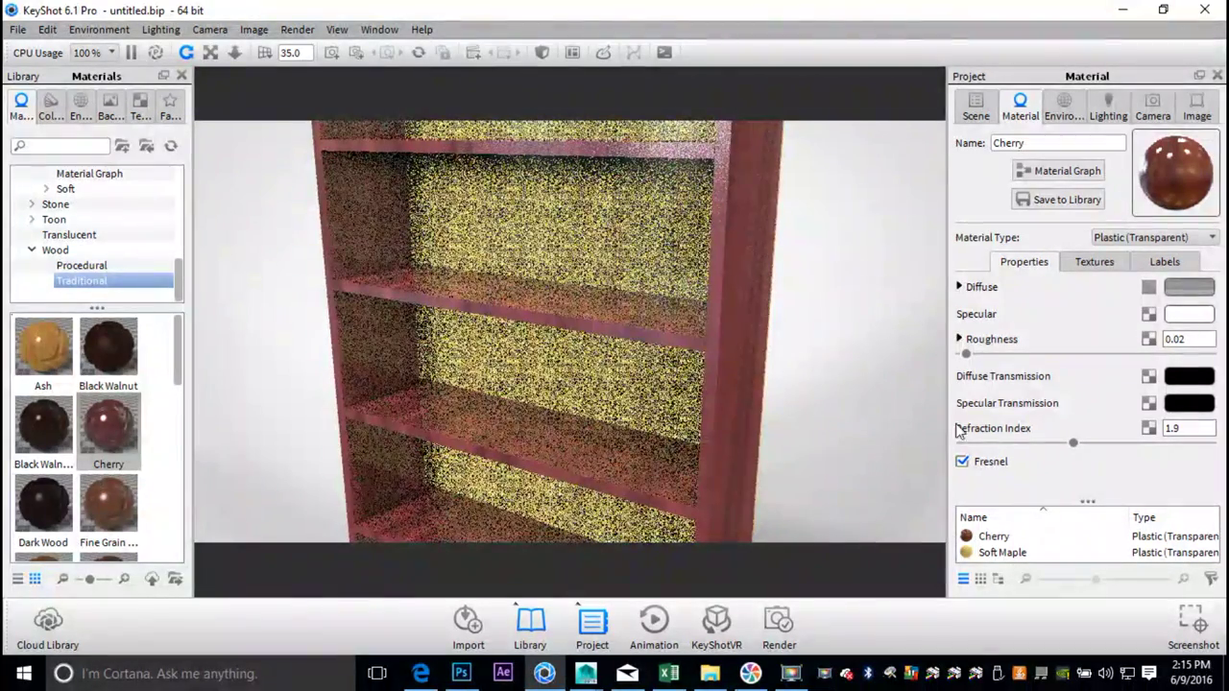
pyautogui.click(1092, 262)
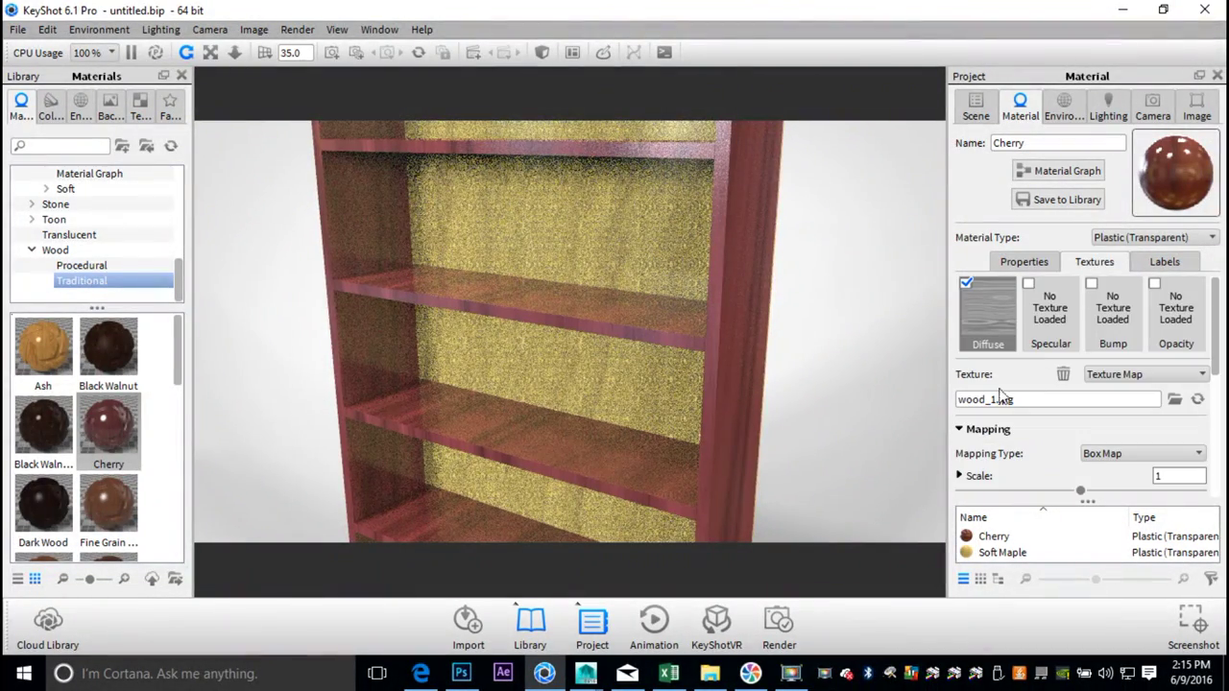
pyautogui.scroll(-2, 1056, 457)
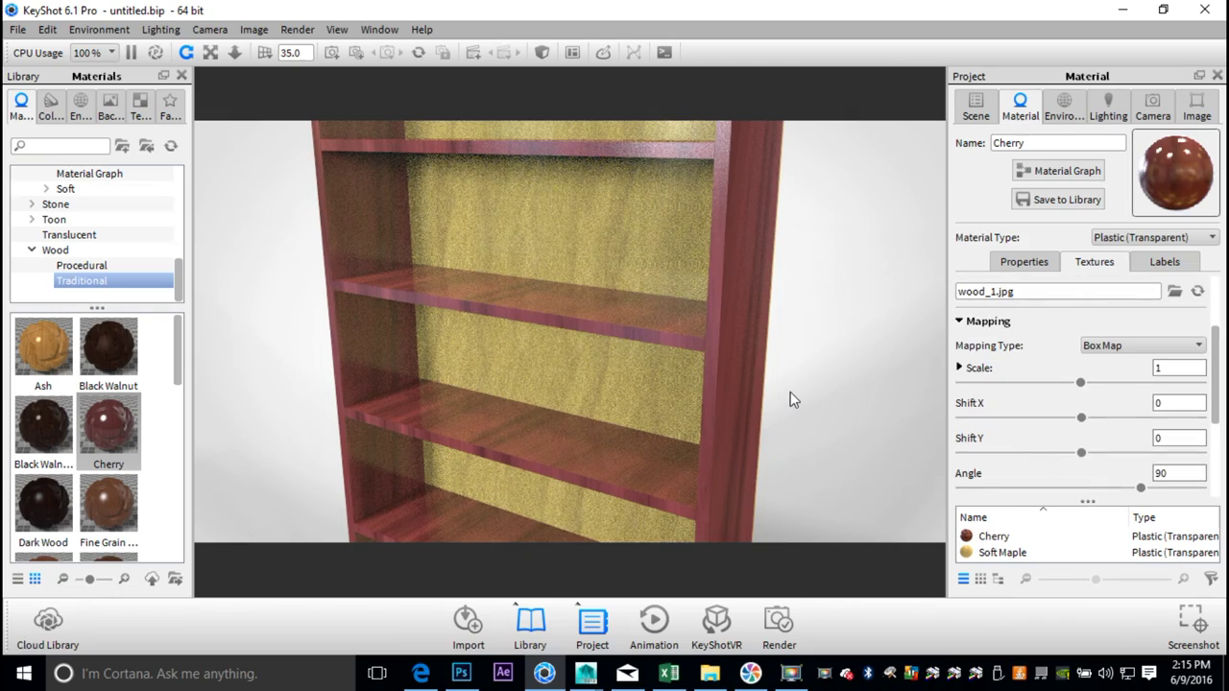
pyautogui.scroll(3, 912, 409)
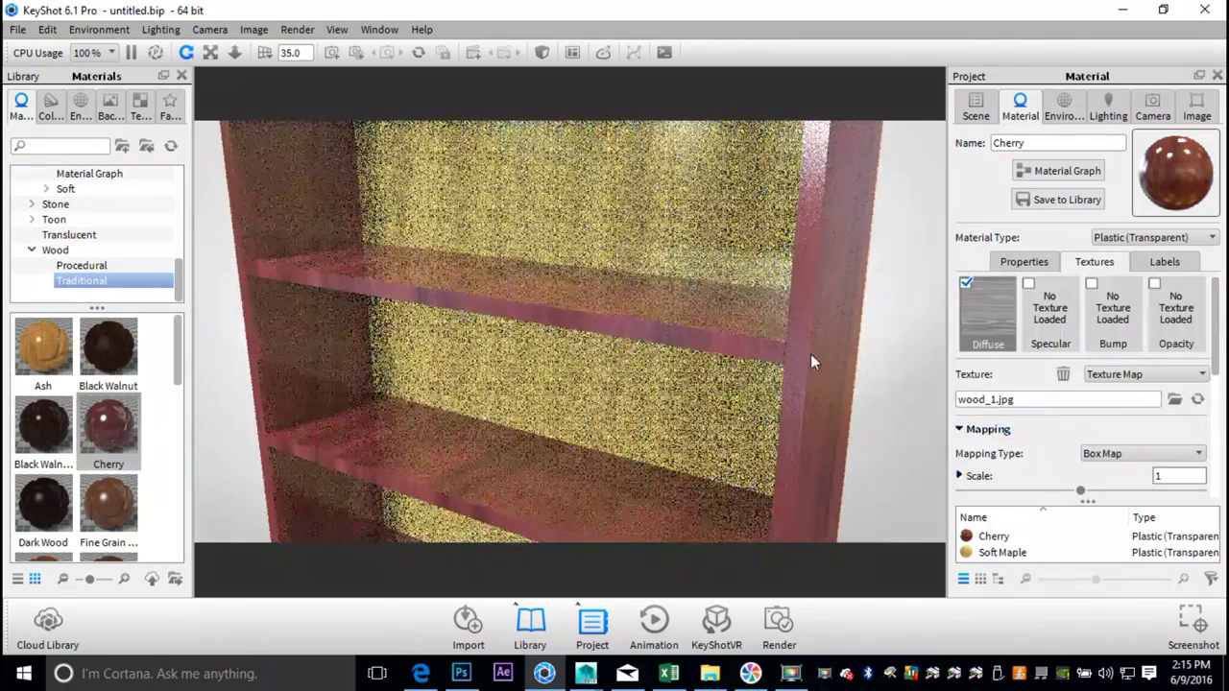
pyautogui.doubleClick(822, 350)
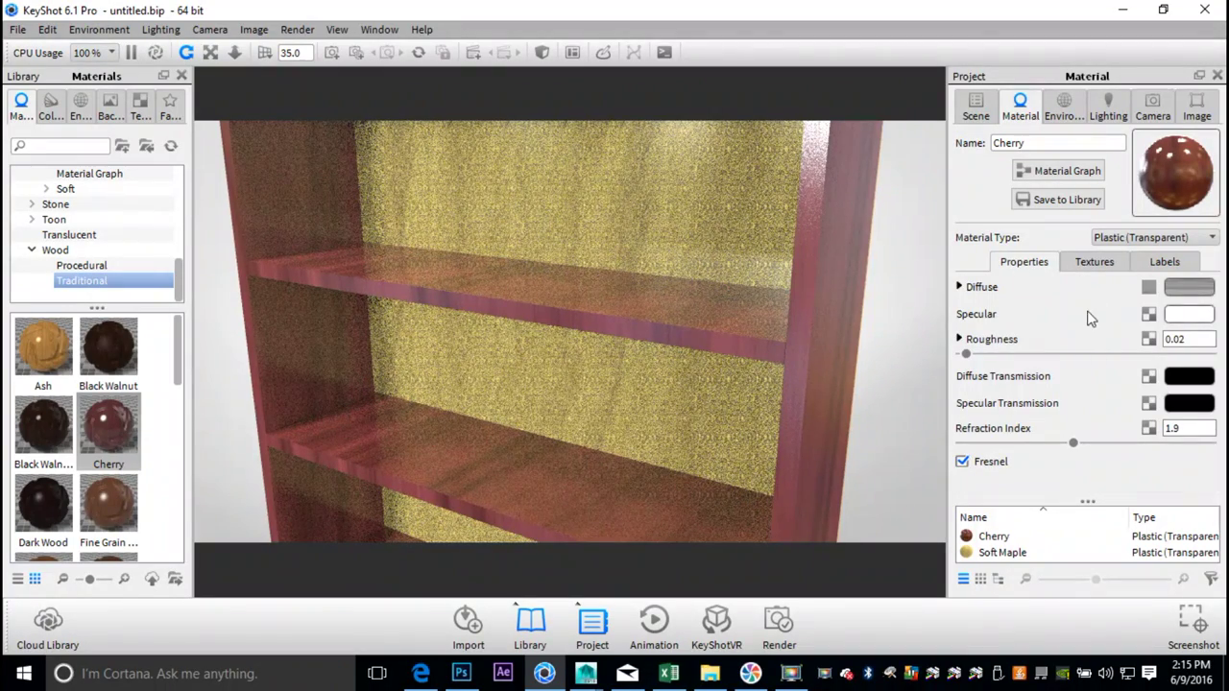
pyautogui.click(1087, 265)
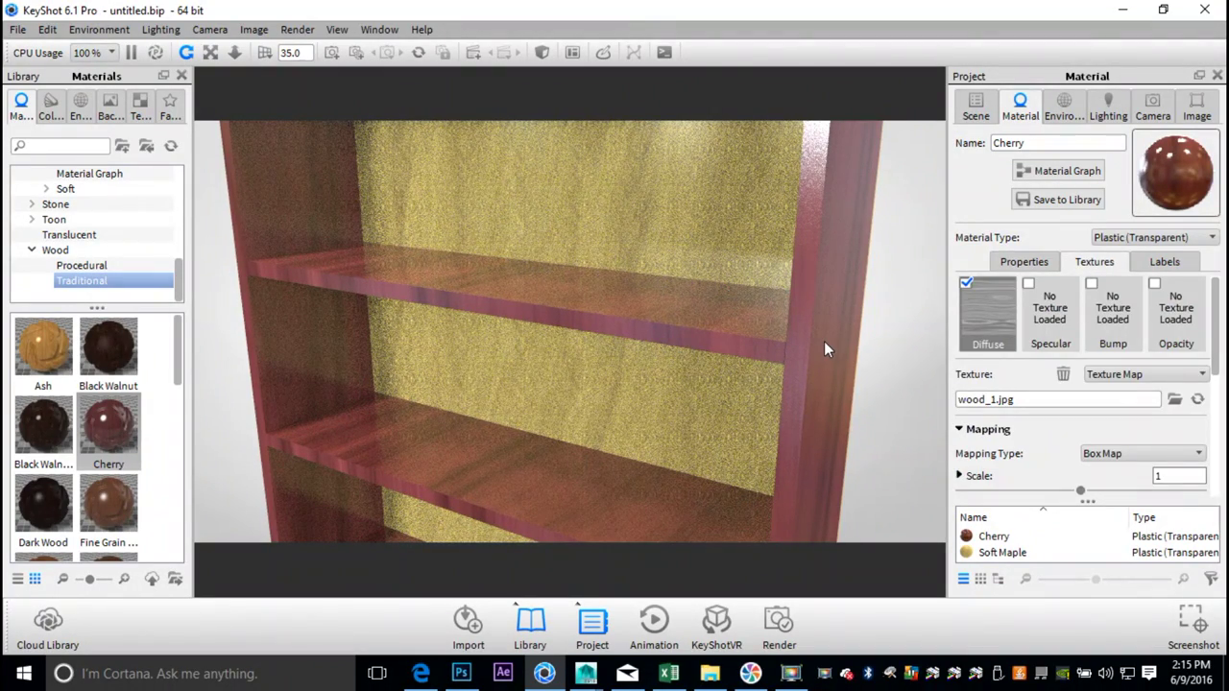
pyautogui.doubleClick(825, 343)
pyautogui.click(1090, 269)
pyautogui.scroll(-8, 1117, 401)
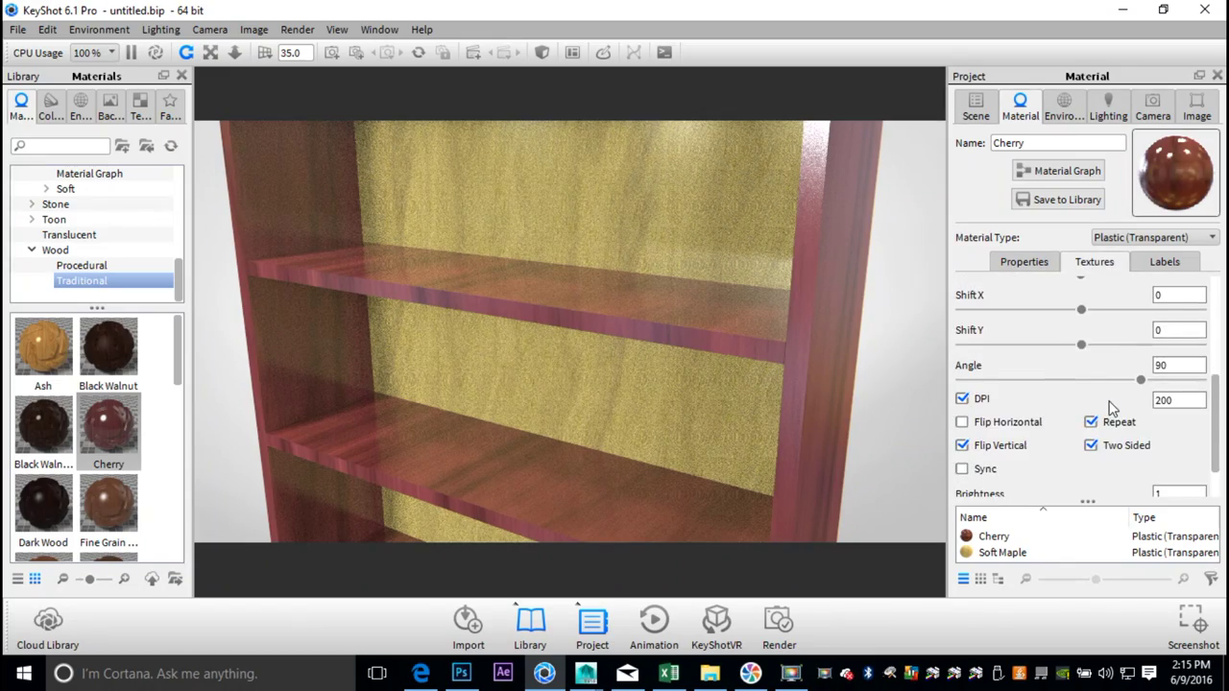
pyautogui.scroll(8, 1107, 408)
# Step: Light the whole bookshelf with the first overhead environment from the studio panels library
pyautogui.moveTo(645, 294); pyautogui.dragTo(722, 329)
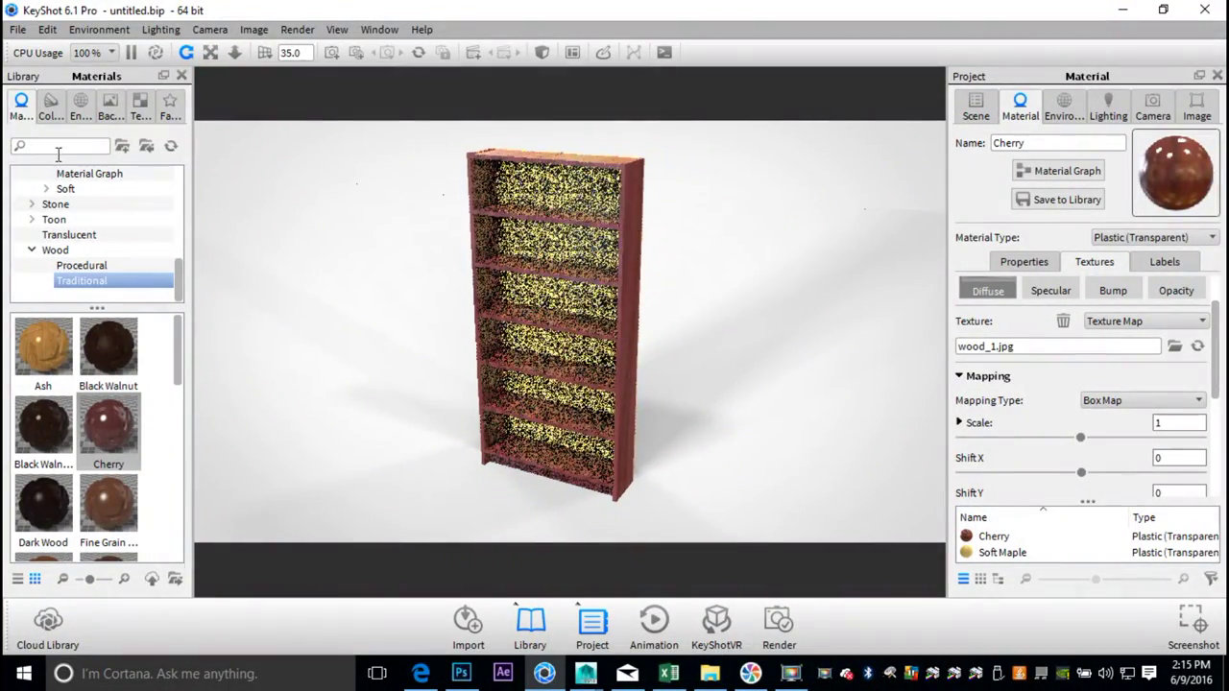
pyautogui.click(81, 105)
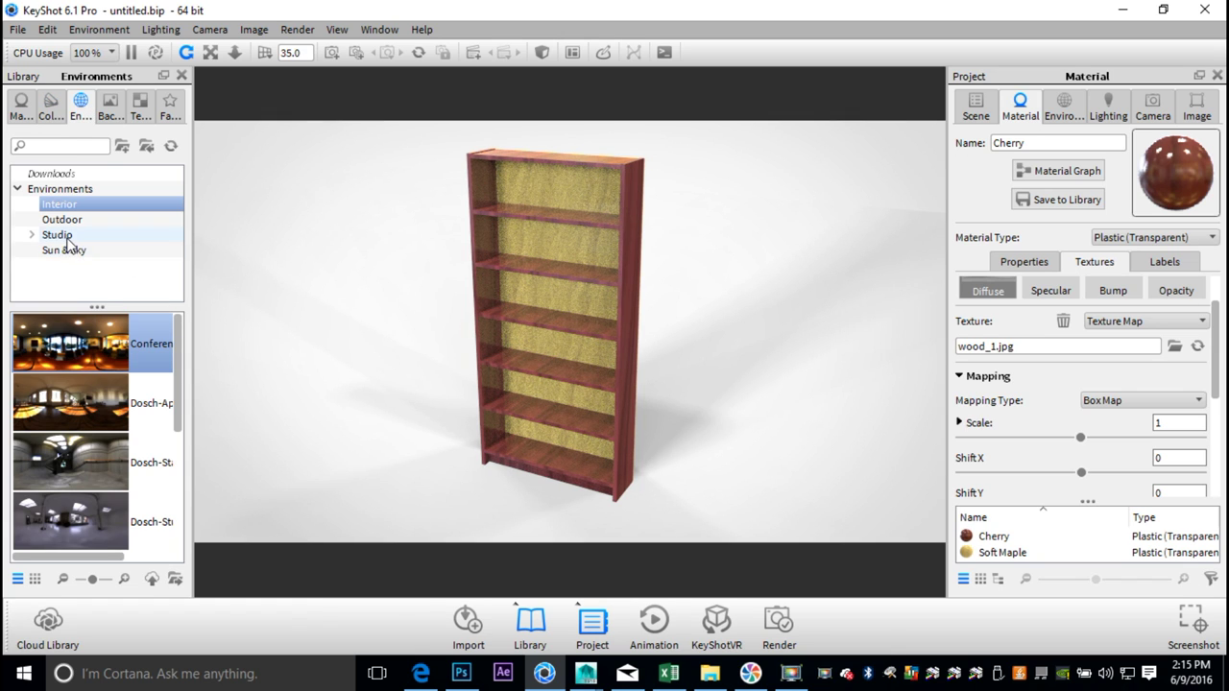
pyautogui.click(31, 235)
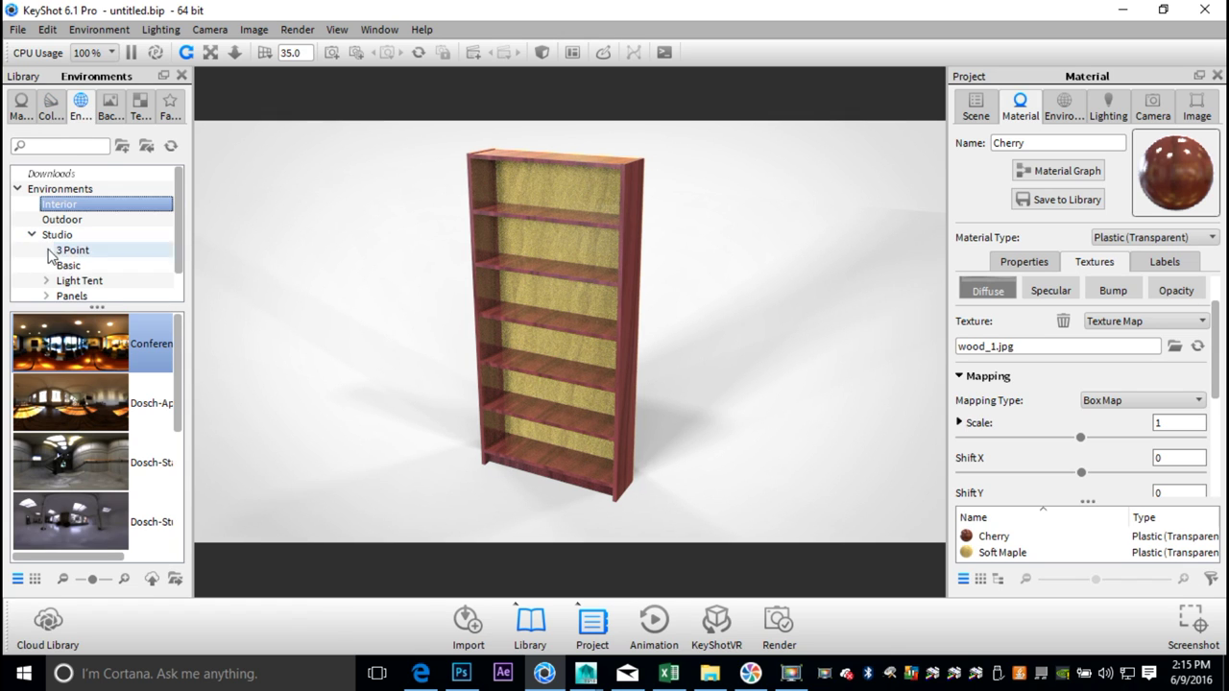
pyautogui.scroll(-1, 108, 272)
pyautogui.click(93, 268)
pyautogui.click(46, 265)
pyautogui.click(94, 280)
pyautogui.moveTo(105, 324); pyautogui.dragTo(321, 363)
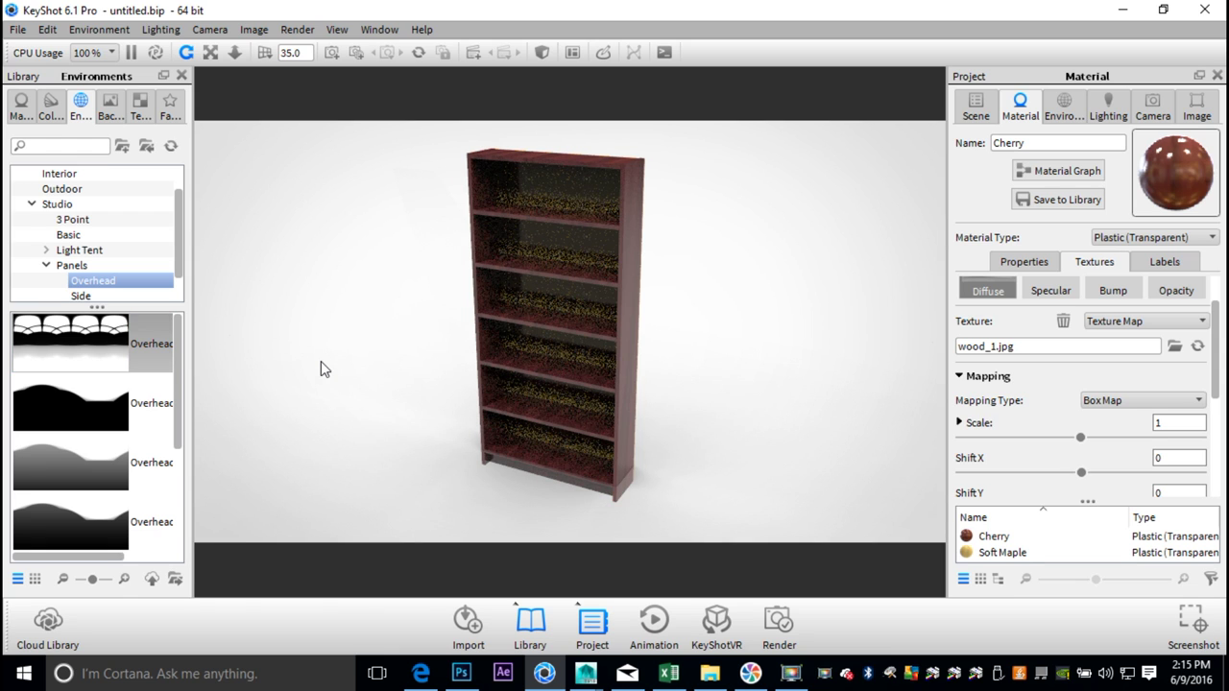
pyautogui.scroll(1, 120, 255)
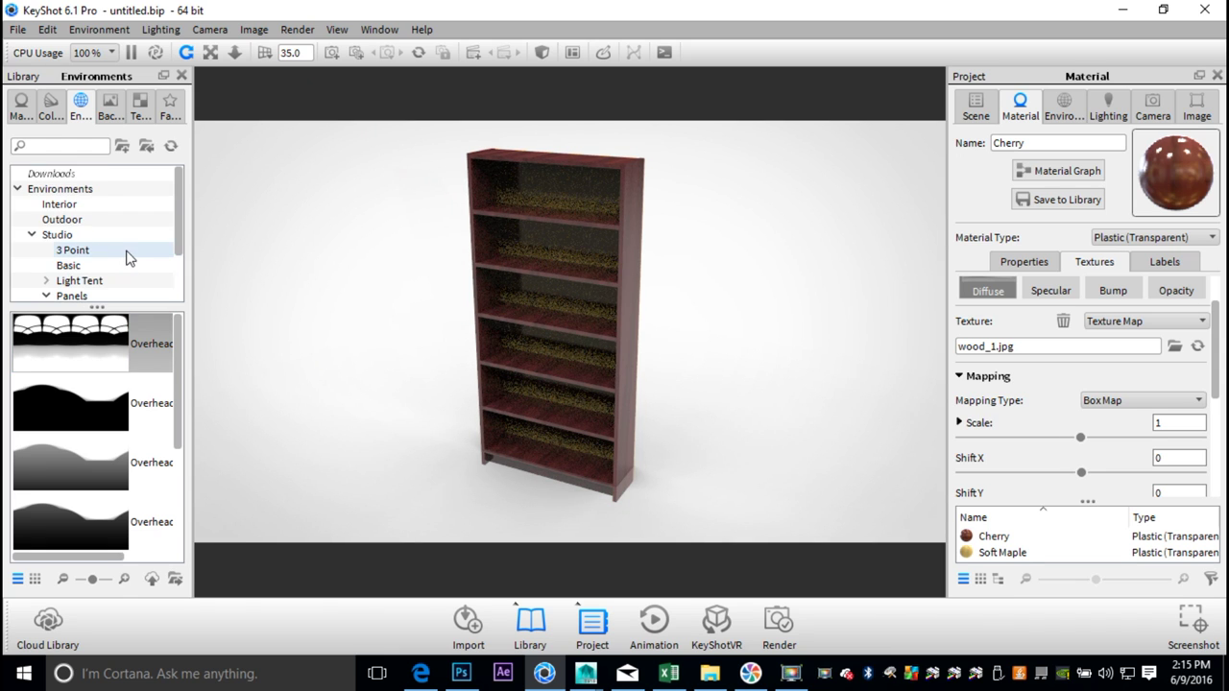
# Step: Light the bookshelf with the first conference environment from the interior environments library
pyautogui.click(81, 212)
pyautogui.moveTo(100, 324); pyautogui.dragTo(285, 371)
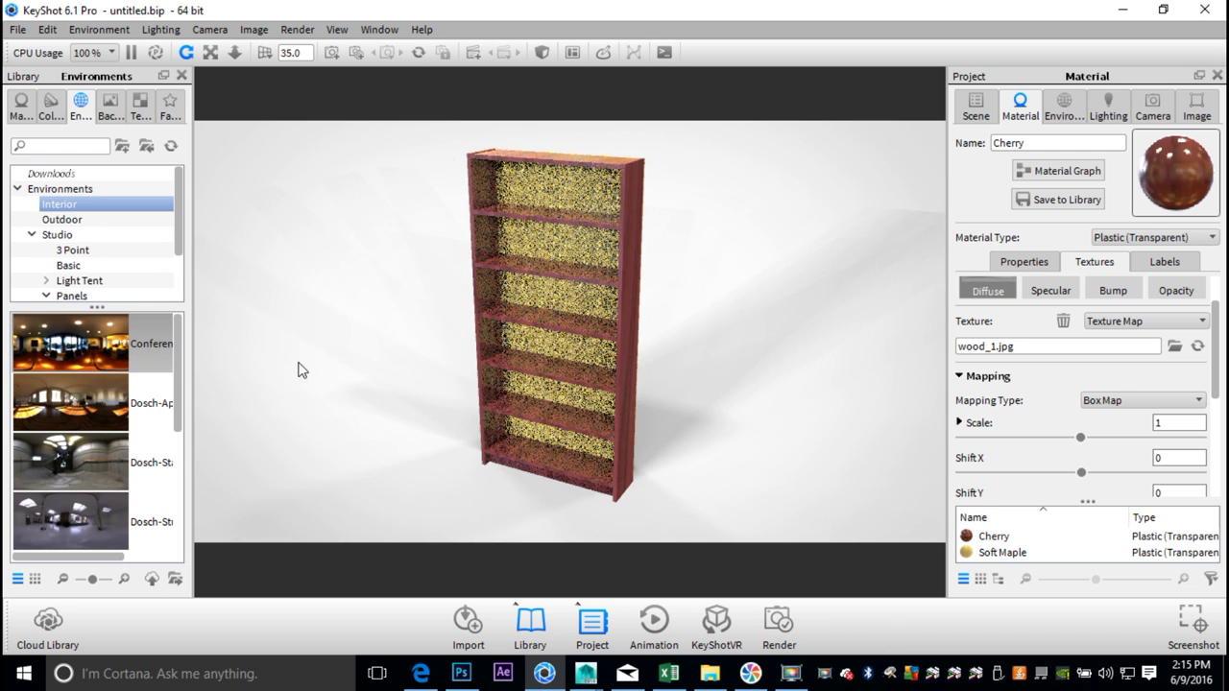
pyautogui.moveTo(334, 353); pyautogui.dragTo(365, 431)
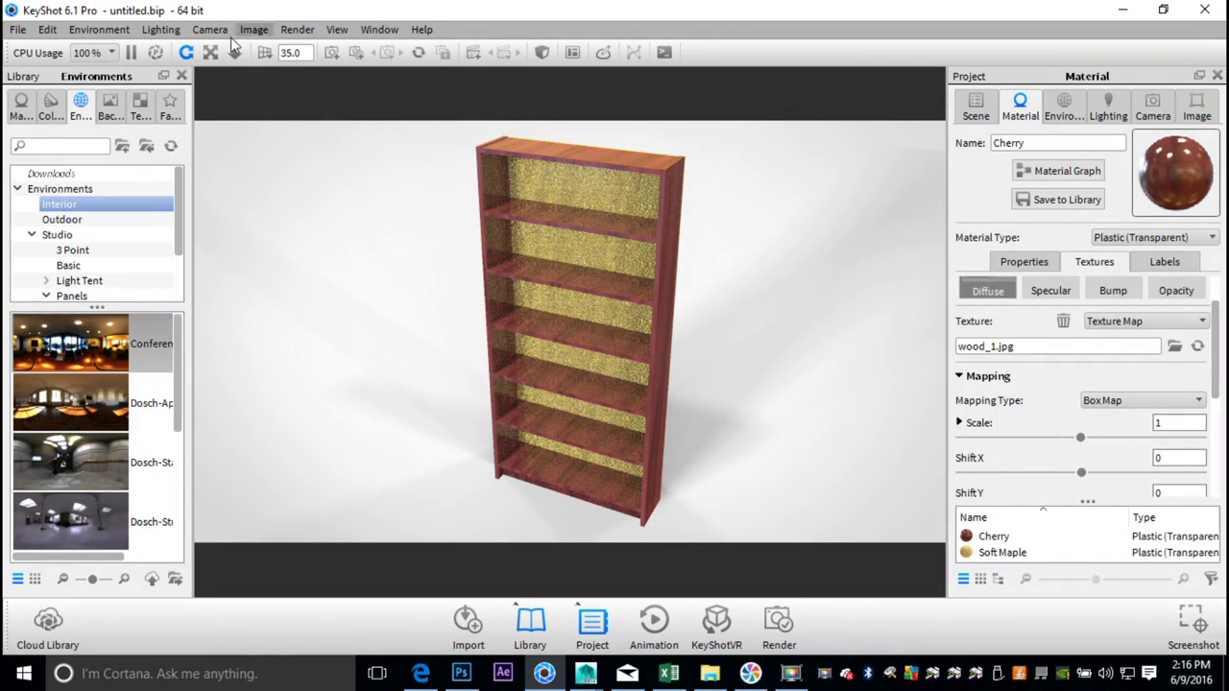
# Step: Switch the scene's lighting to Full Simulation and check the shadow, illumination and caustics options it includes
pyautogui.click(165, 35)
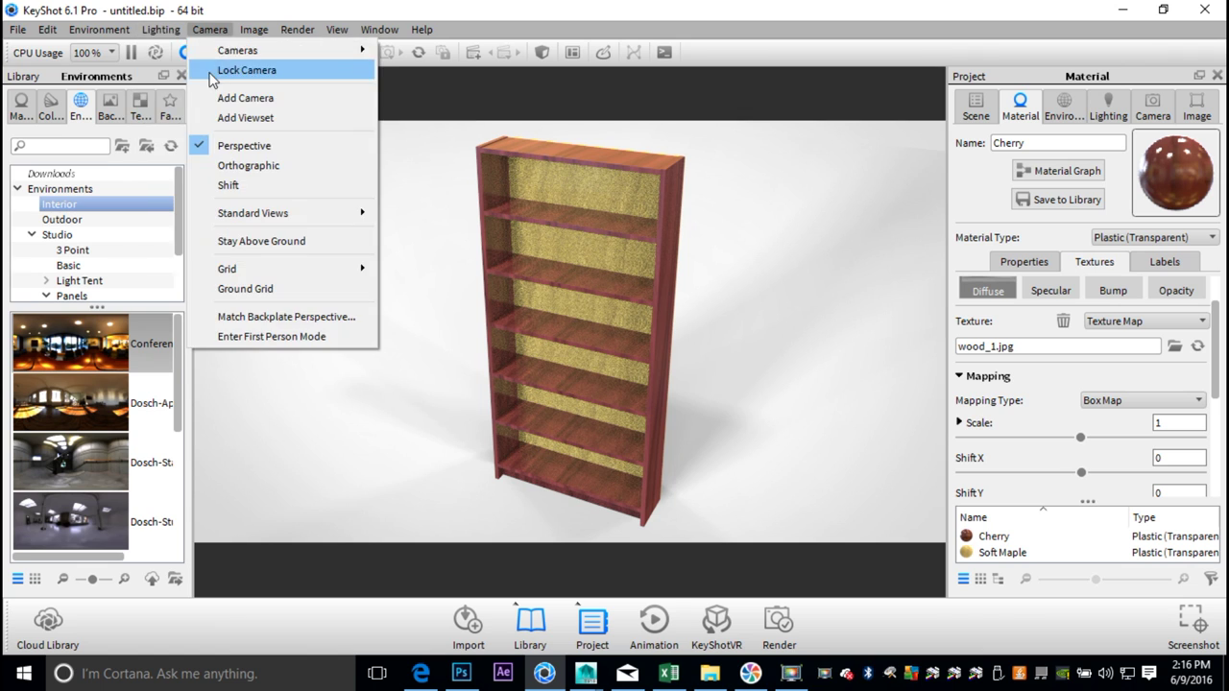
pyautogui.click(218, 129)
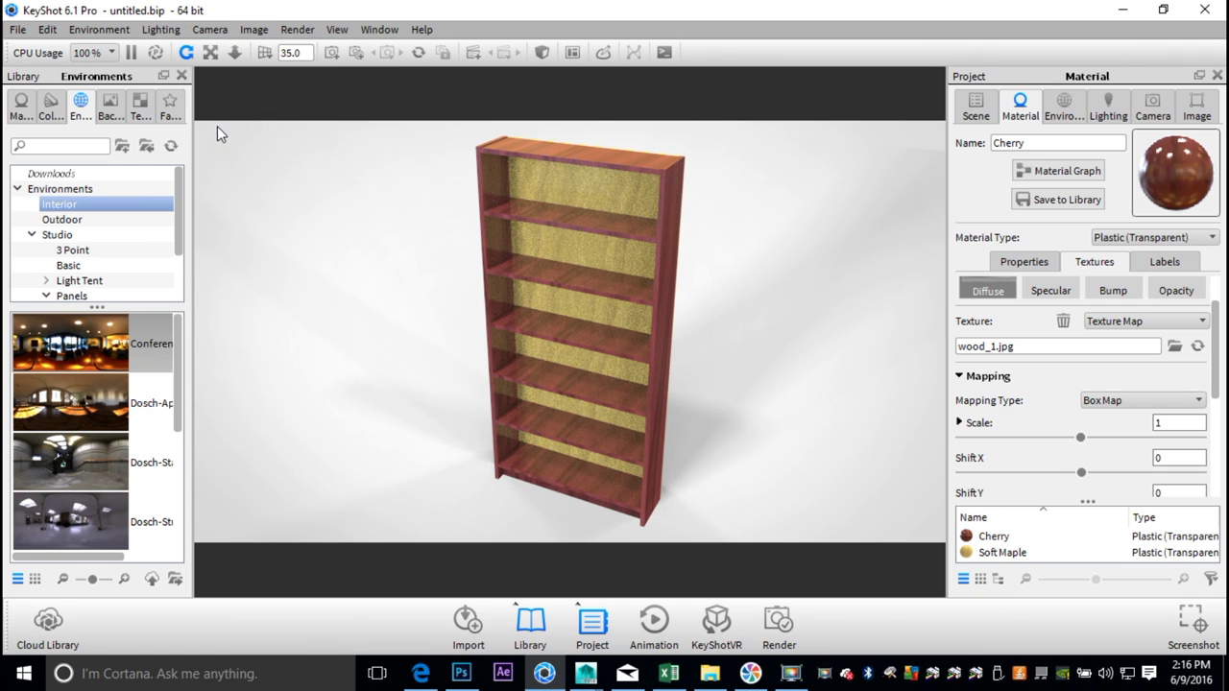
pyautogui.click(160, 33)
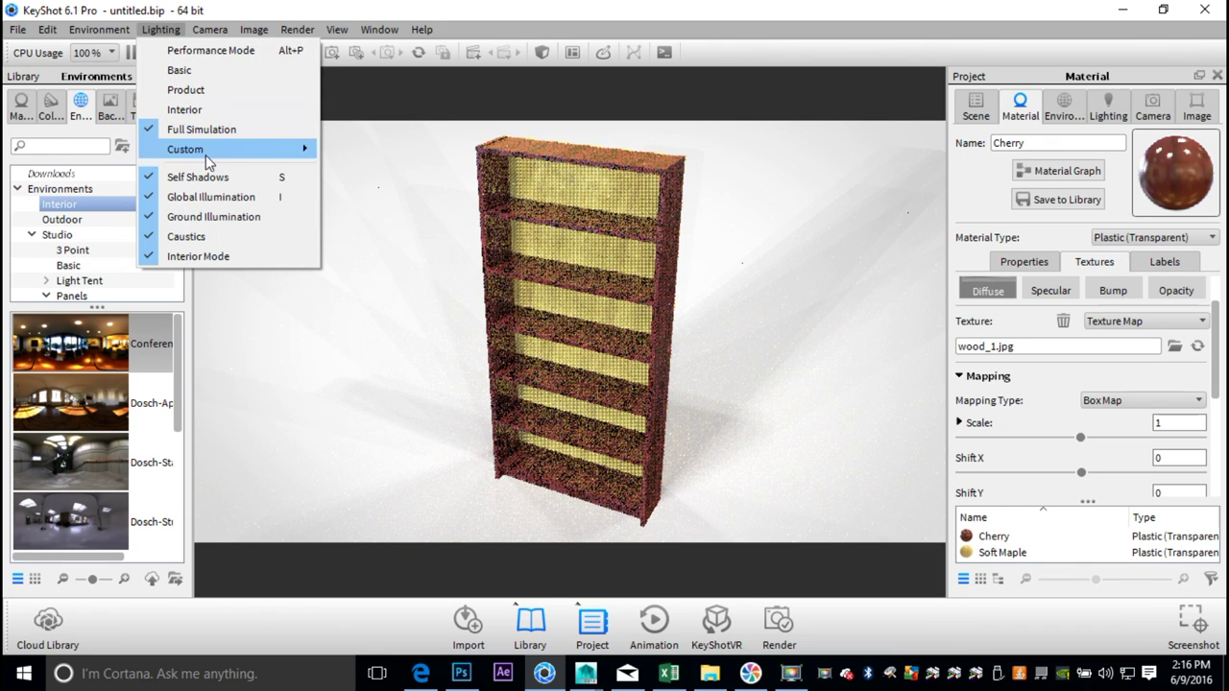
pyautogui.click(209, 240)
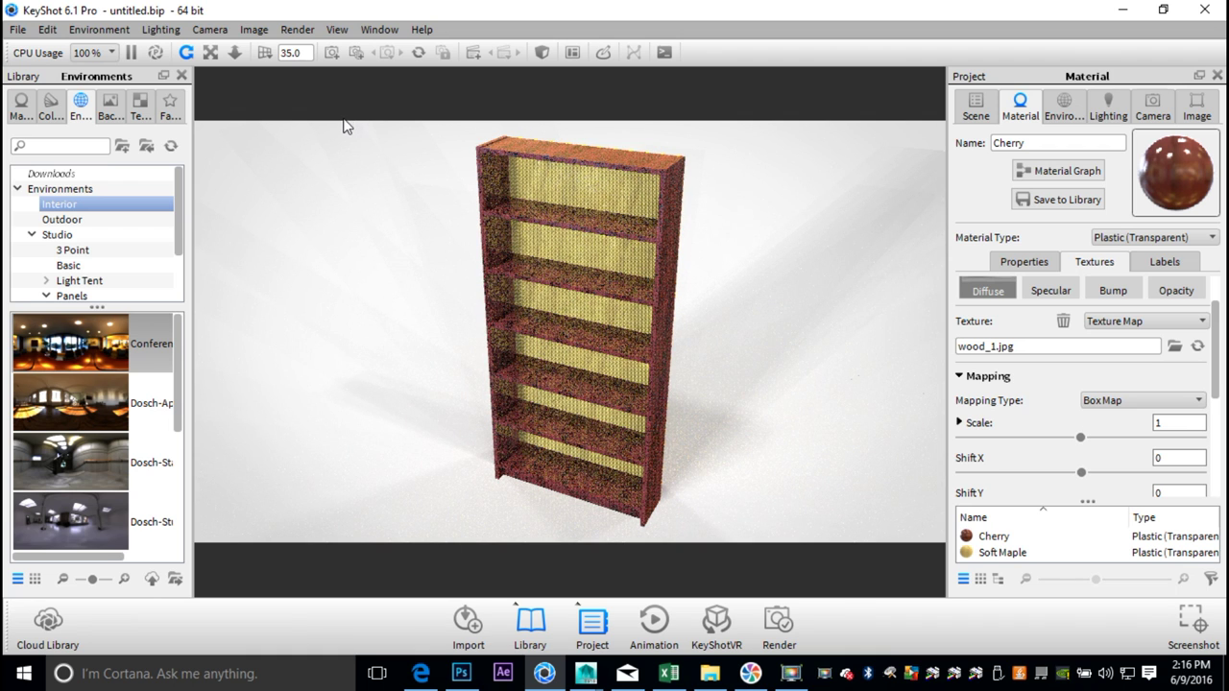
# Step: Set up a still-image render named Billy1 with the Desktop as its output folder
pyautogui.click(297, 29)
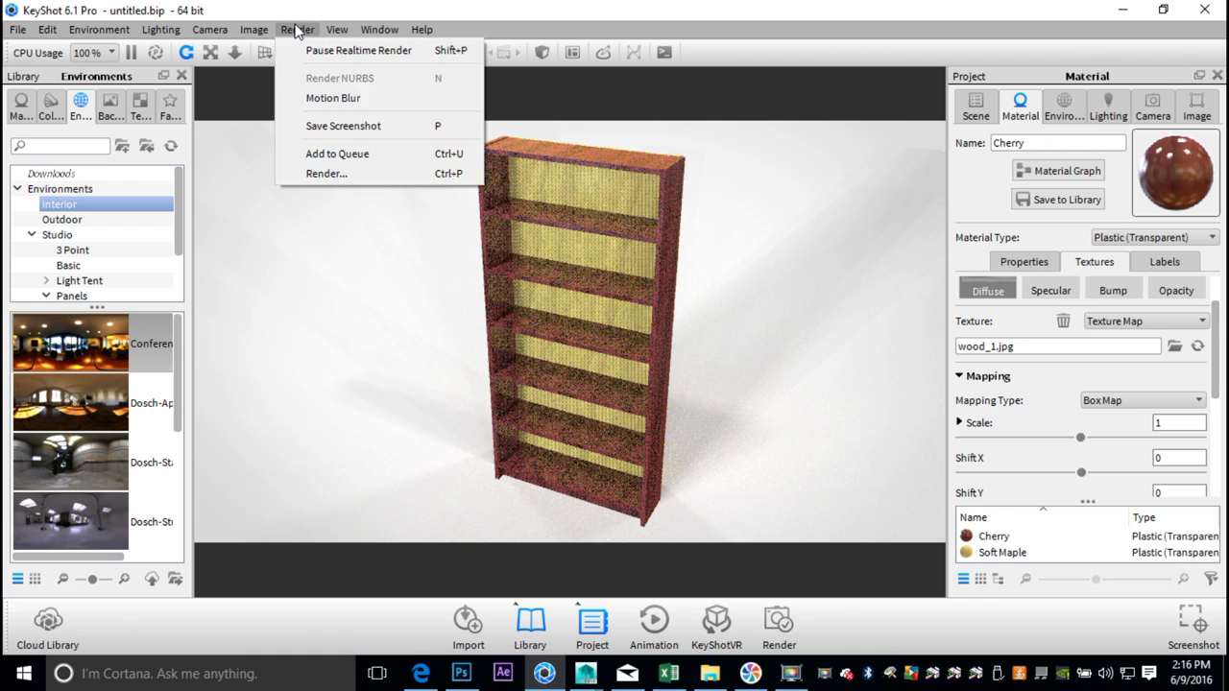
pyautogui.click(354, 174)
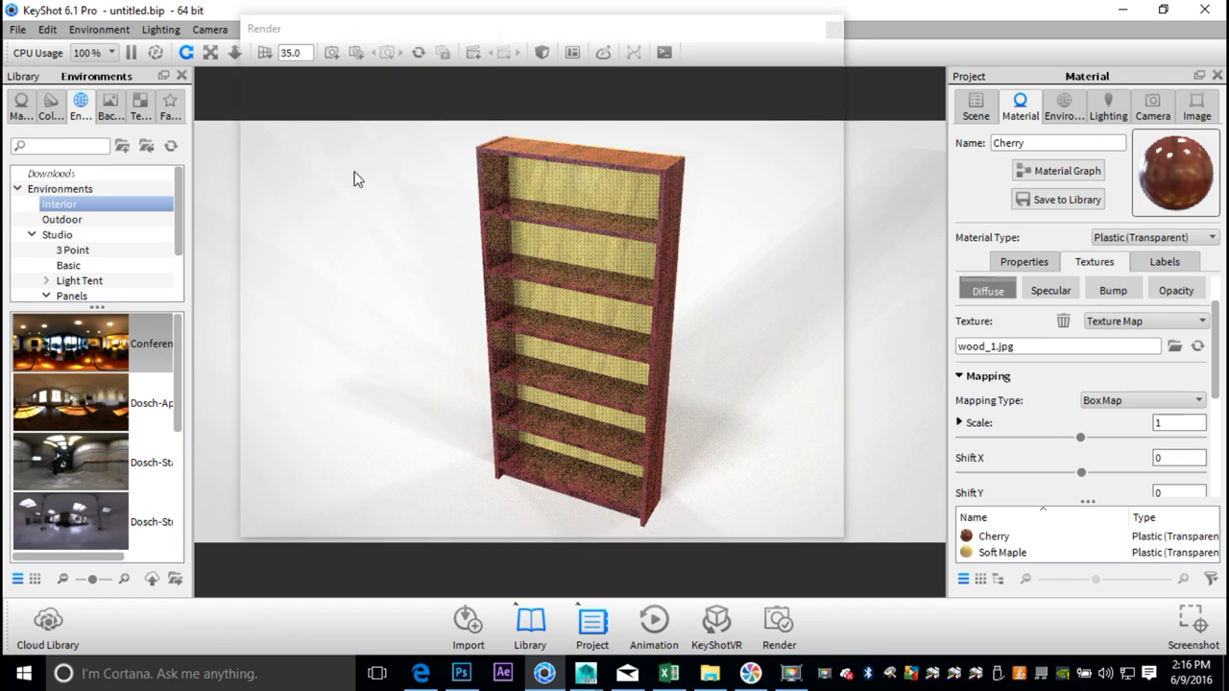
pyautogui.moveTo(525, 100); pyautogui.dragTo(429, 110)
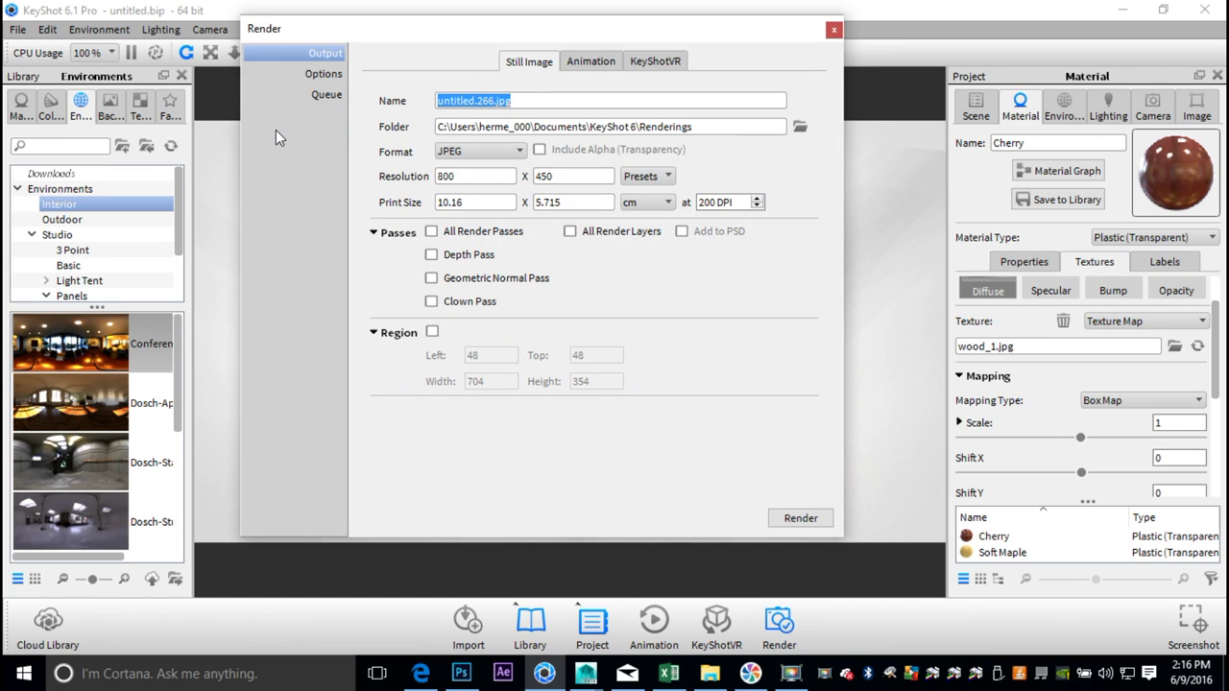
pyautogui.write('Bill')
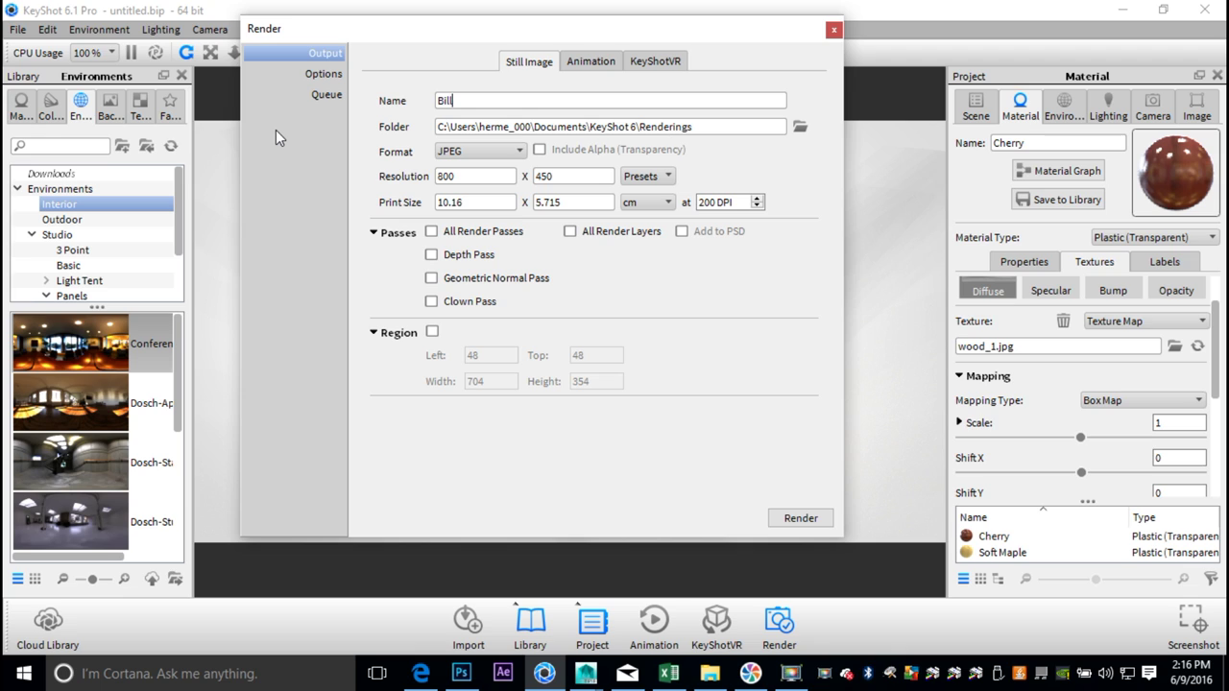
pyautogui.write('y1')
pyautogui.click(799, 126)
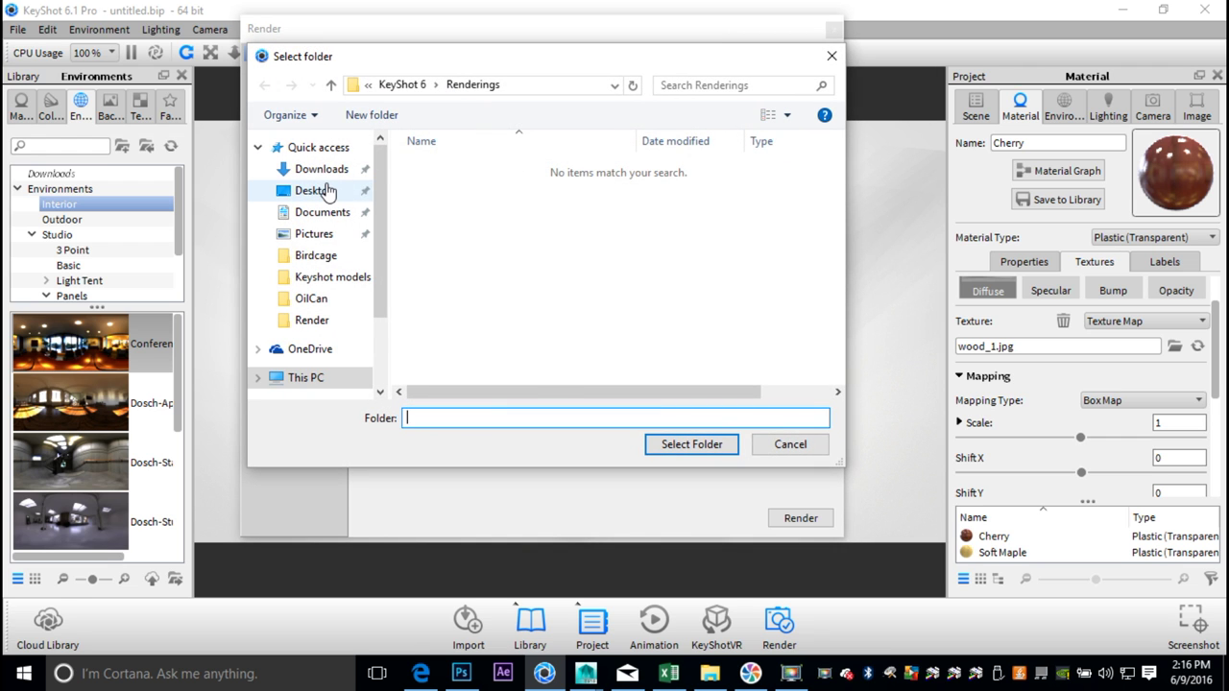
pyautogui.click(321, 190)
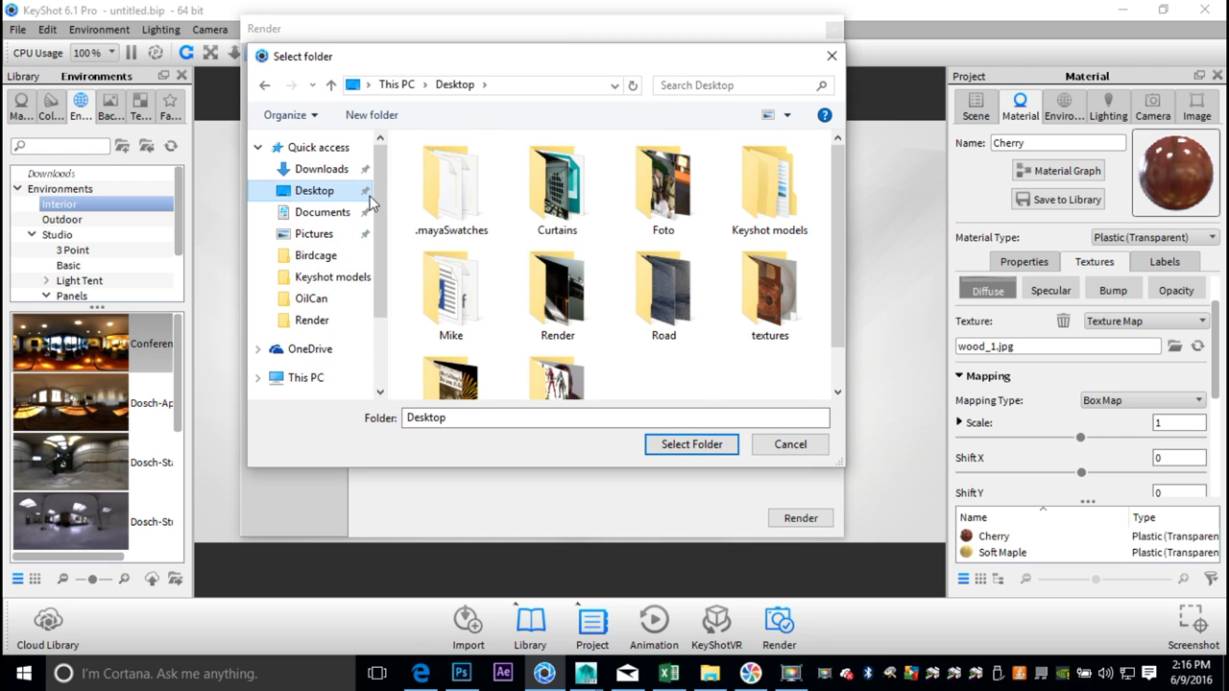
pyautogui.click(707, 448)
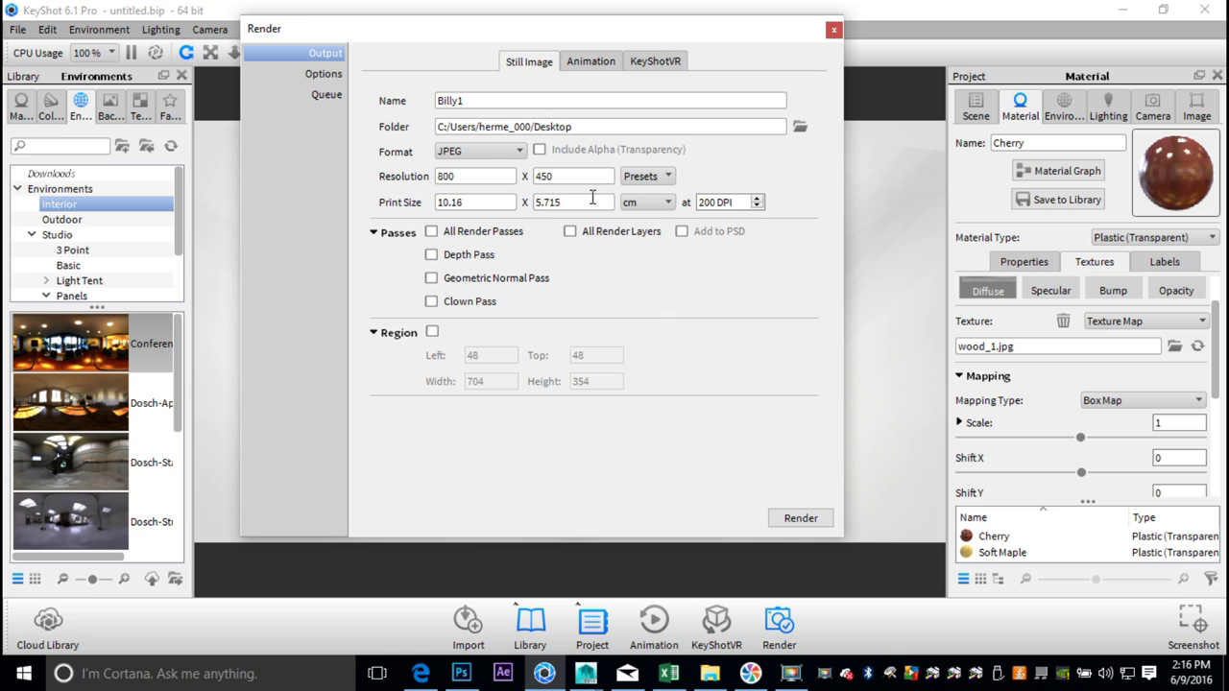
# Step: Set the render resolution to the 1280 x 720 preset at 300 DPI and close the render settings
pyautogui.click(640, 177)
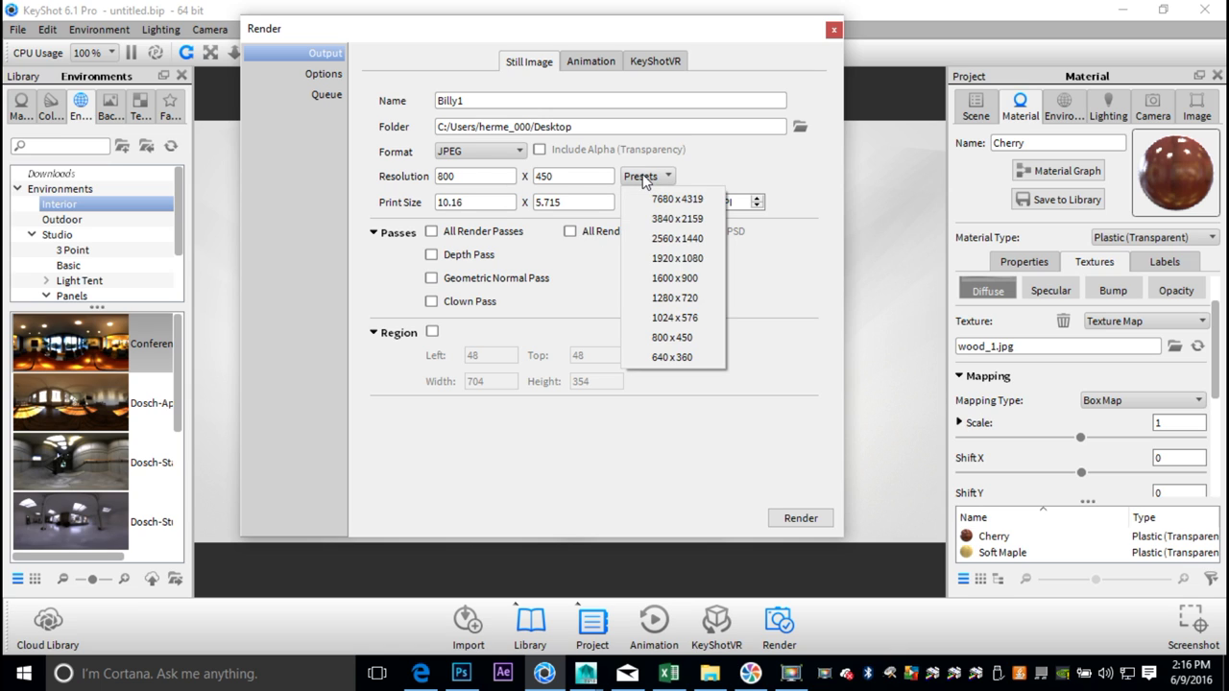
pyautogui.click(693, 299)
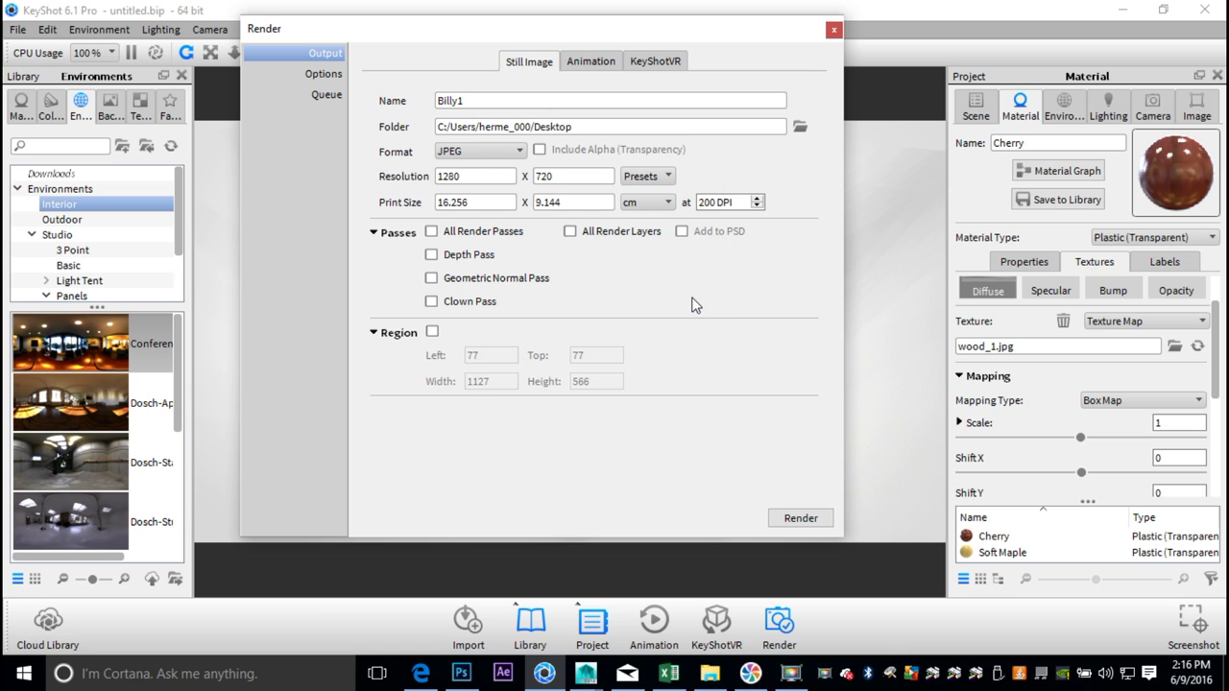
pyautogui.click(757, 198)
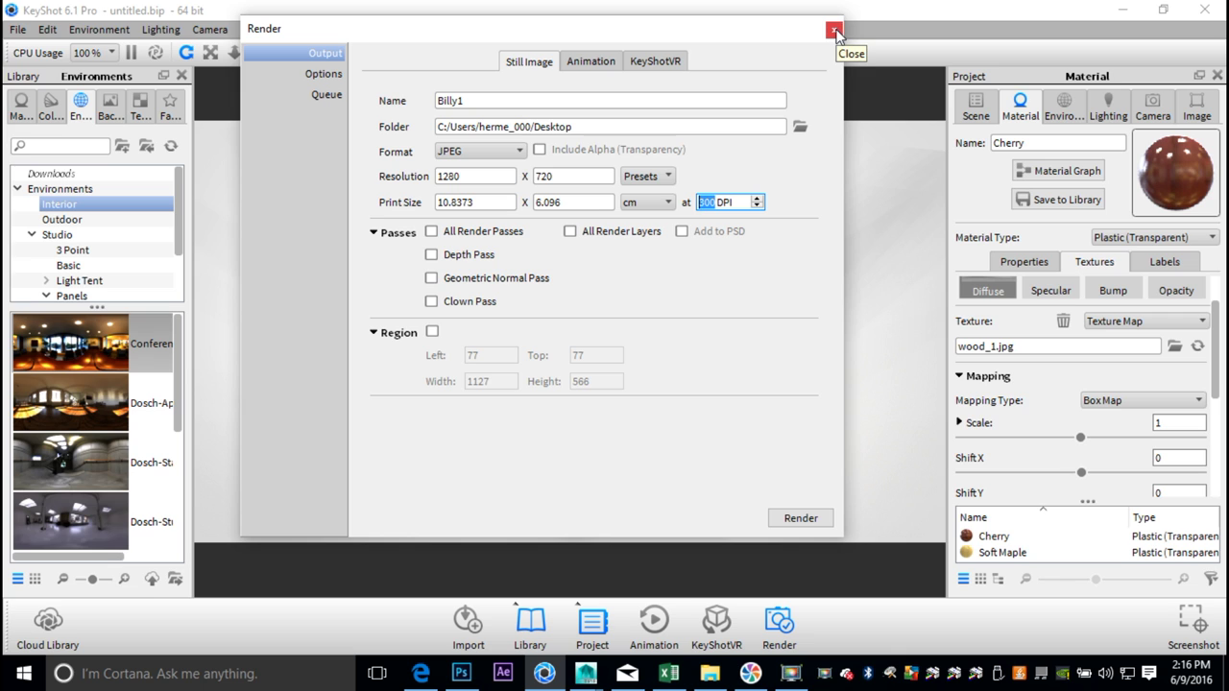
pyautogui.click(835, 32)
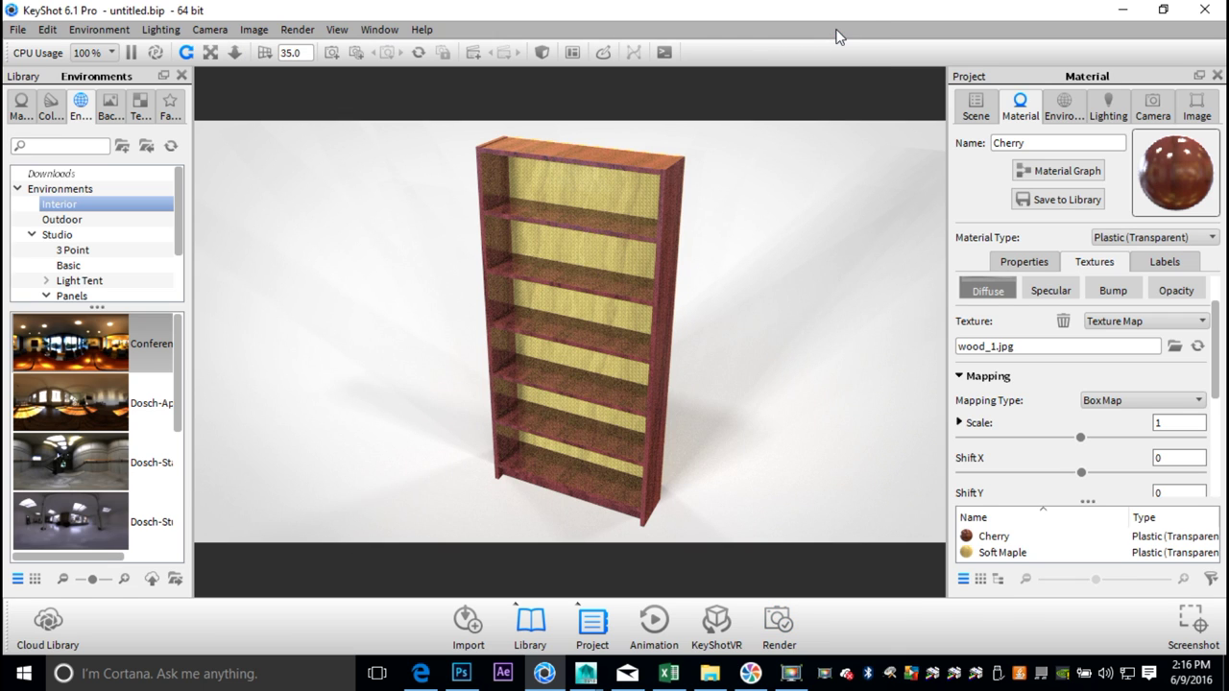
# Step: Try Procedural Pine on the bookshelf's frame and shelves, and replace it with Procedural Mahogany
pyautogui.click(22, 106)
pyautogui.click(91, 280)
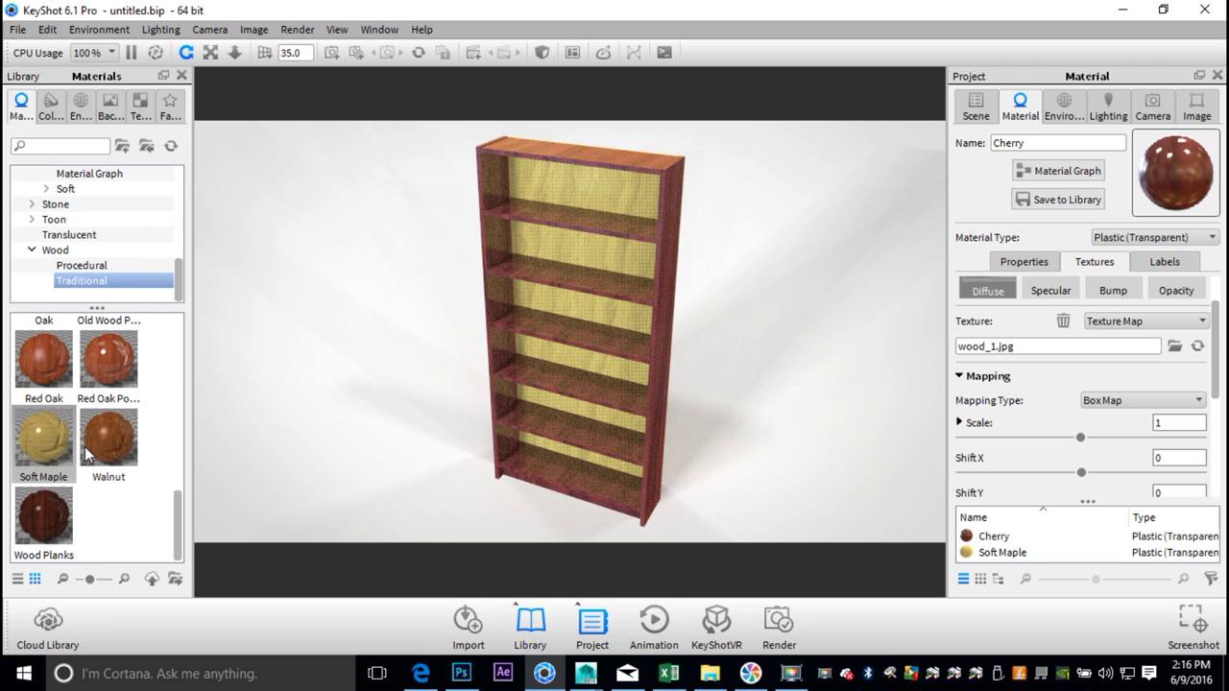
pyautogui.scroll(5, 101, 494)
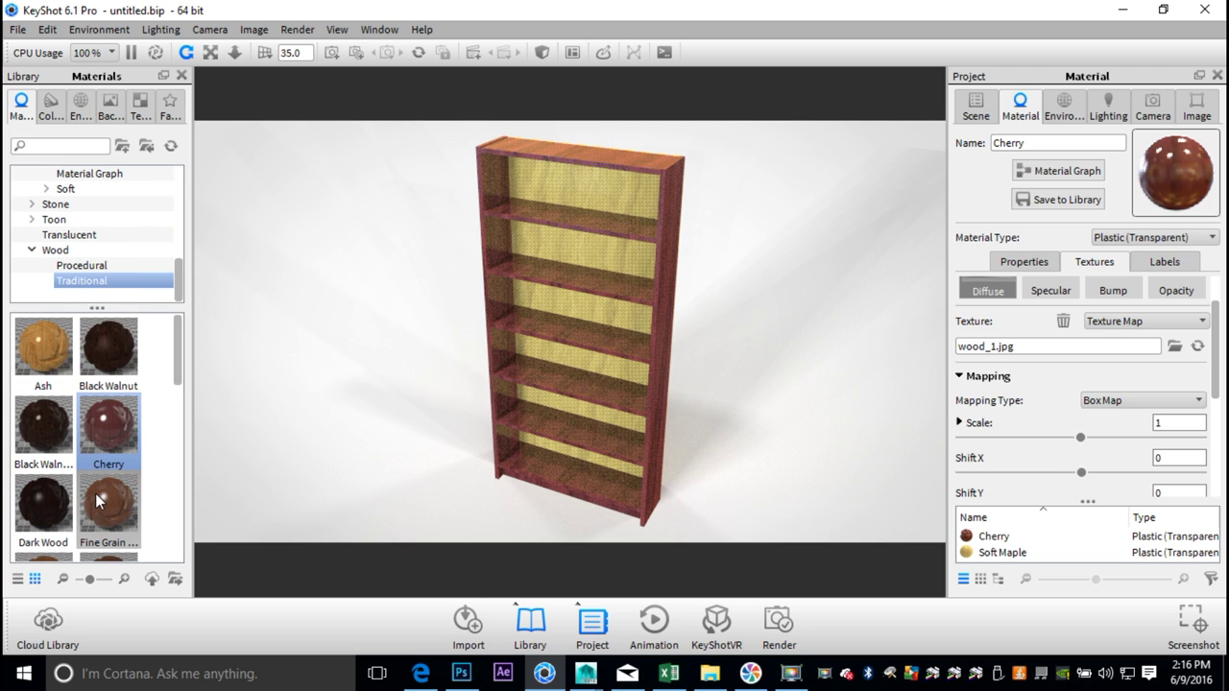
pyautogui.click(110, 265)
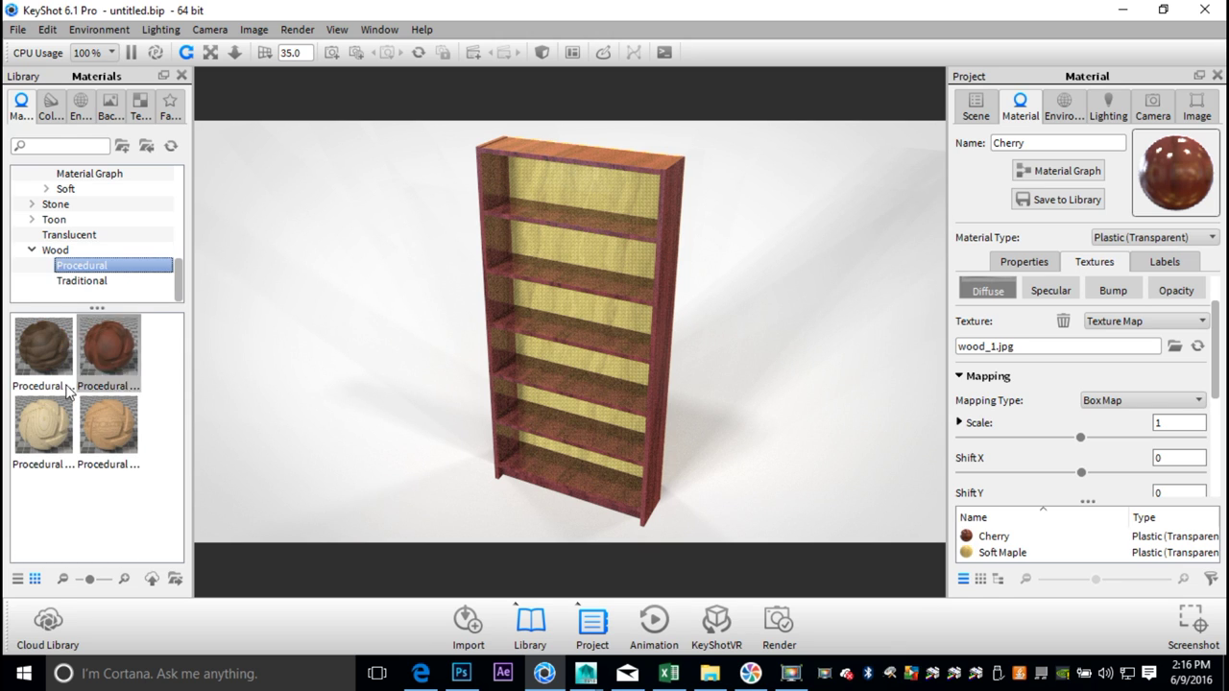
pyautogui.moveTo(46, 422); pyautogui.dragTo(498, 292)
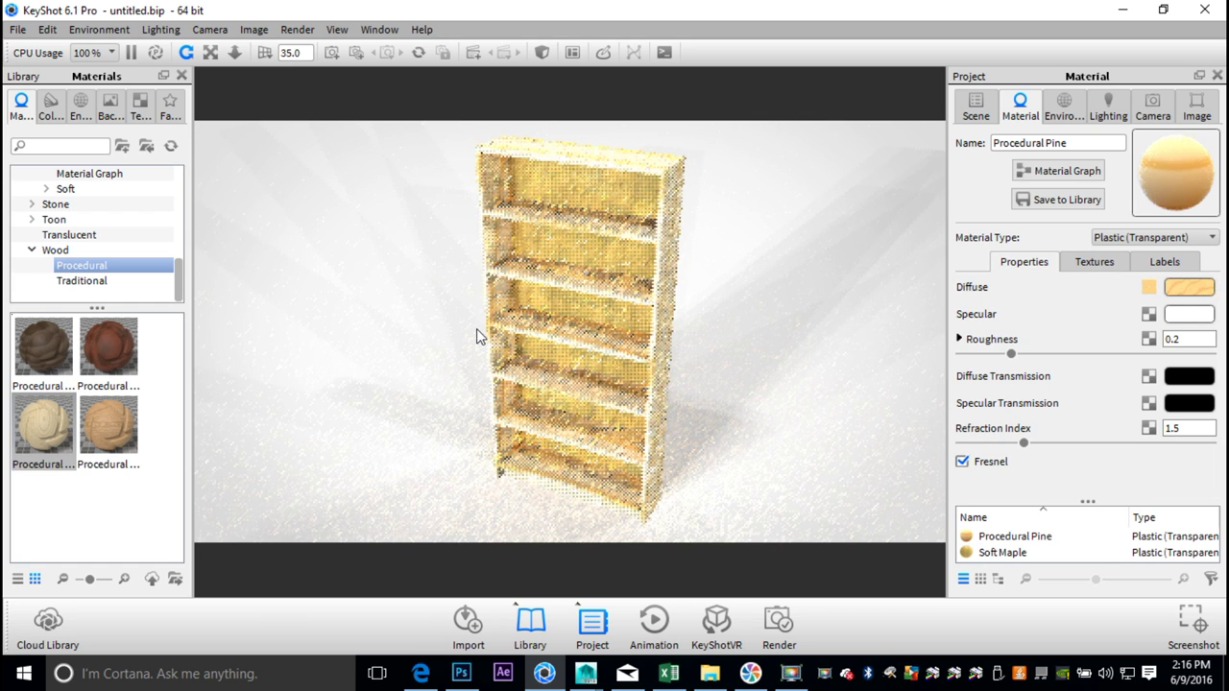
pyautogui.moveTo(108, 349); pyautogui.dragTo(499, 292)
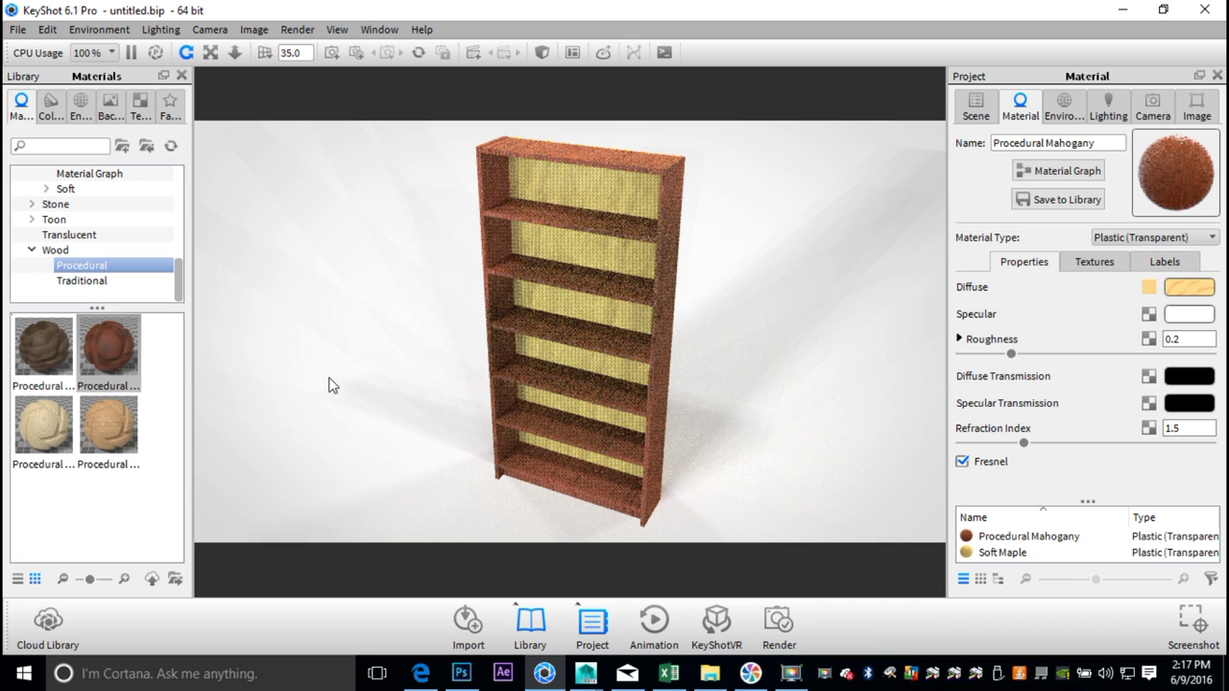
# Step: Reopen the still-image render settings for the mahogany bookshelf
pyautogui.click(298, 30)
pyautogui.click(357, 173)
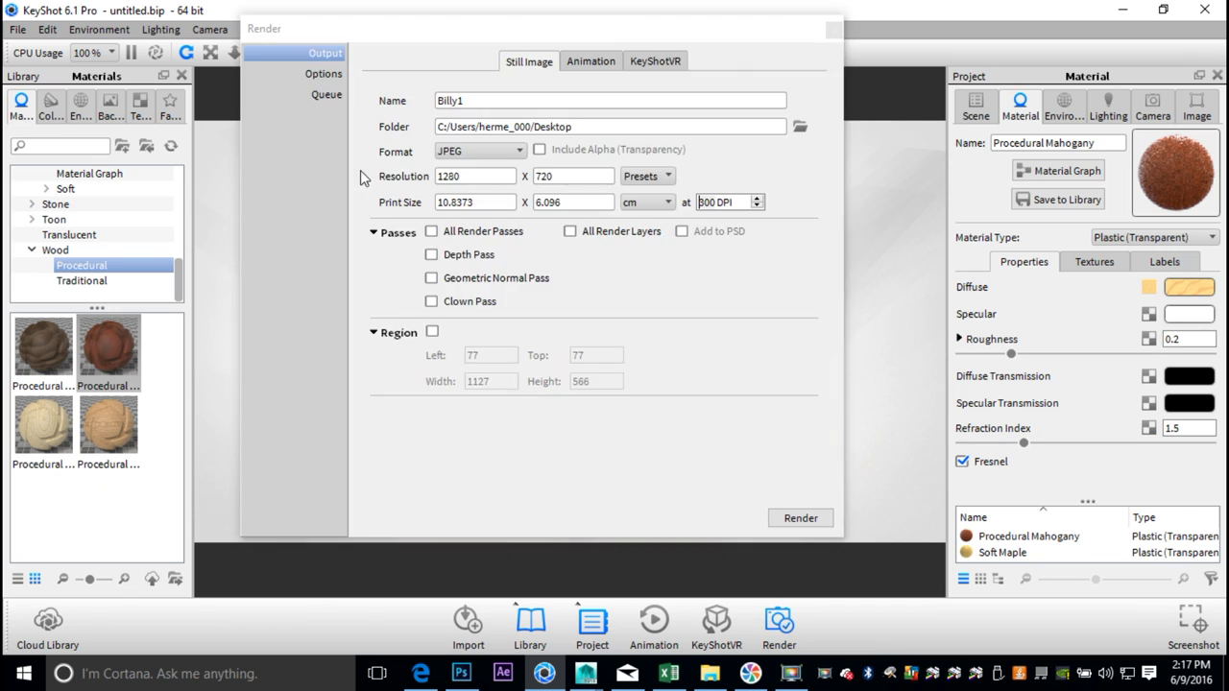